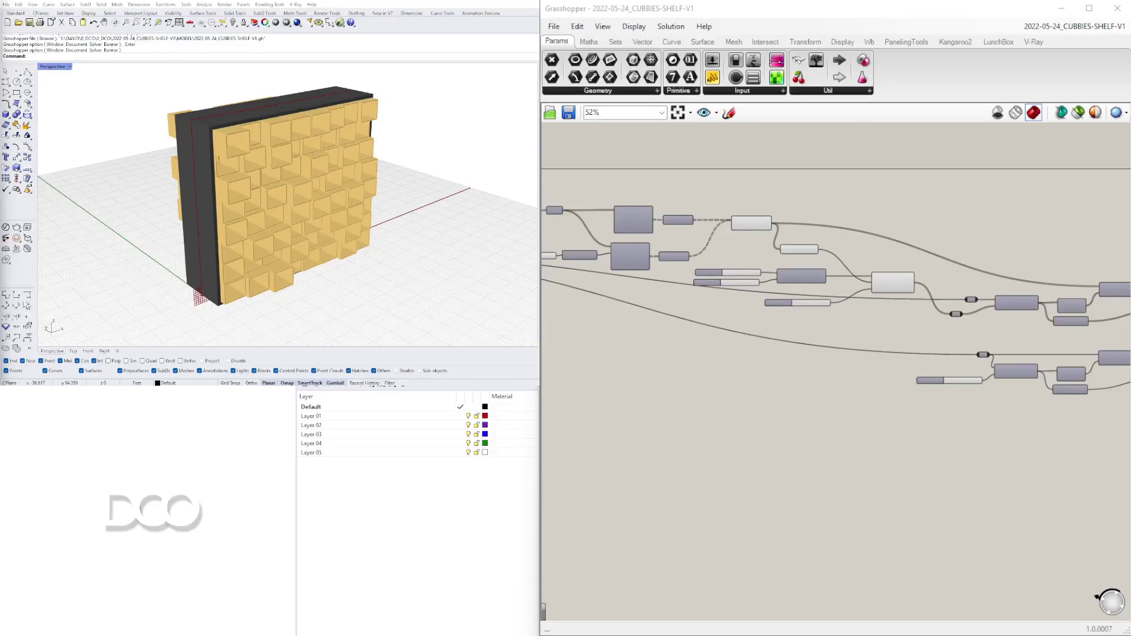
Examine the finished cubby shelf model and the Loft, Random and move sections of its definition
{"action": "right_click_drag", "start_coordinate": [200, 277], "coordinate": [363, 237]}
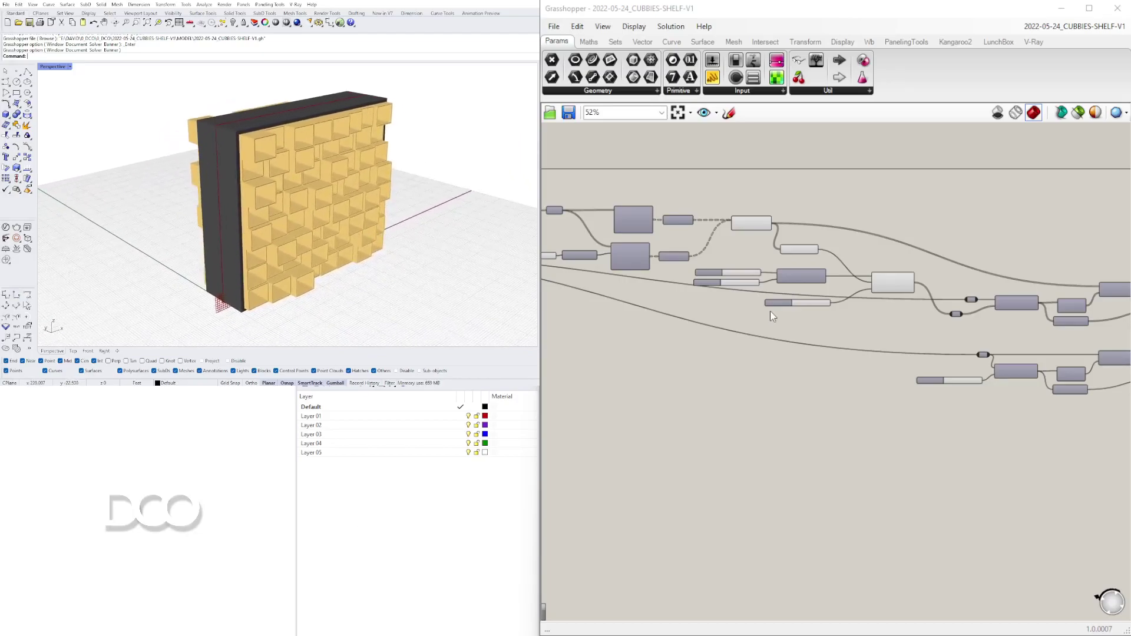
{"action": "scroll", "coordinate": [919, 327], "scroll_direction": "down", "scroll_amount": 1}
{"action": "scroll", "coordinate": [995, 344], "scroll_direction": "up", "scroll_amount": 4}
{"action": "right_click_drag", "start_coordinate": [1025, 428], "coordinate": [625, 380]}
{"action": "scroll", "coordinate": [717, 357], "scroll_direction": "down", "scroll_amount": 2}
{"action": "right_click_drag", "start_coordinate": [717, 356], "coordinate": [1049, 362]}
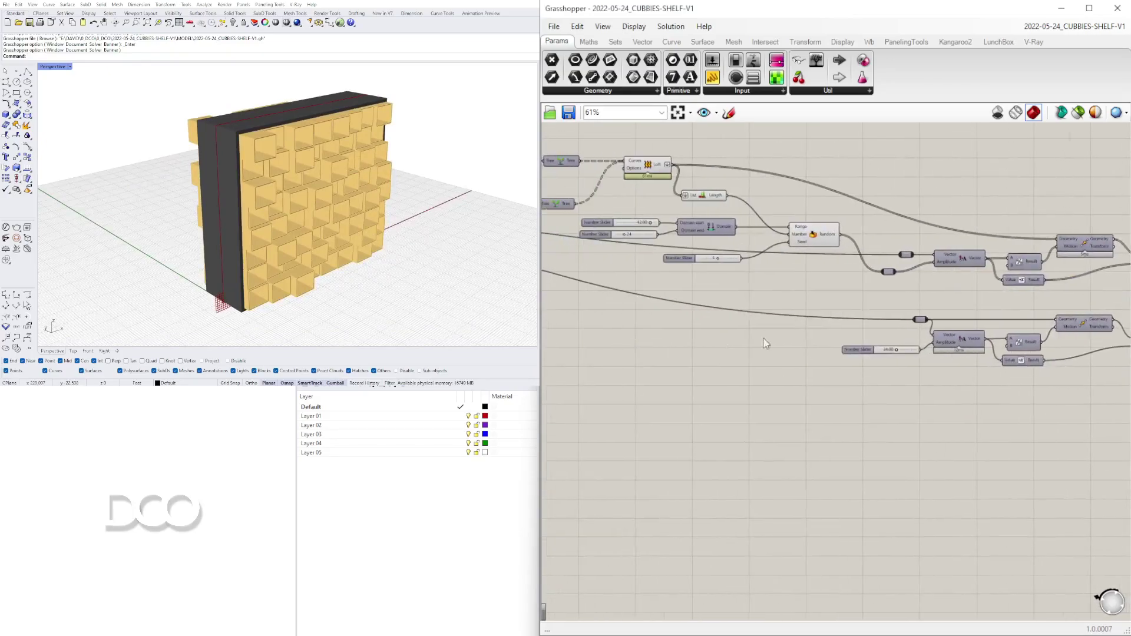
{"action": "right_click_drag", "start_coordinate": [799, 343], "coordinate": [1022, 352]}
{"action": "scroll", "coordinate": [1009, 229], "scroll_direction": "up", "scroll_amount": 4}
{"action": "scroll", "coordinate": [996, 265], "scroll_direction": "down", "scroll_amount": 3}
Set the random depth domain's start slider to 37.85 and its end slider to 27
{"action": "scroll", "coordinate": [978, 300], "scroll_direction": "up", "scroll_amount": 5}
{"action": "left_click_drag", "start_coordinate": [979, 301], "coordinate": [967, 292]}
{"action": "mouse_move", "coordinate": [846, 354]}
{"action": "left_mouse_down"}
{"action": "mouse_move", "coordinate": [903, 351]}
{"action": "mouse_move", "coordinate": [852, 352]}
{"action": "left_mouse_up"}
{"action": "right_click_drag", "start_coordinate": [334, 248], "coordinate": [306, 183]}
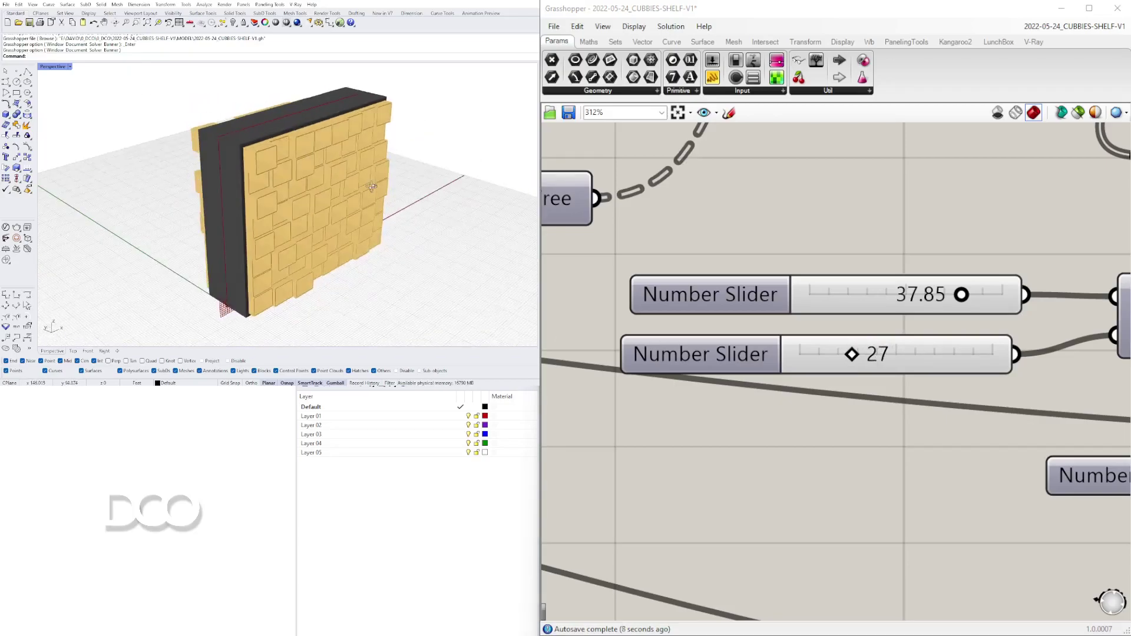
Examine the protruding boxes on the shelf front alongside the domain and seed sliders driving them
{"action": "scroll", "coordinate": [849, 293], "scroll_direction": "down", "scroll_amount": 5}
{"action": "scroll", "coordinate": [848, 290], "scroll_direction": "down", "scroll_amount": 5}
{"action": "right_click_drag", "start_coordinate": [847, 290], "coordinate": [590, 330]}
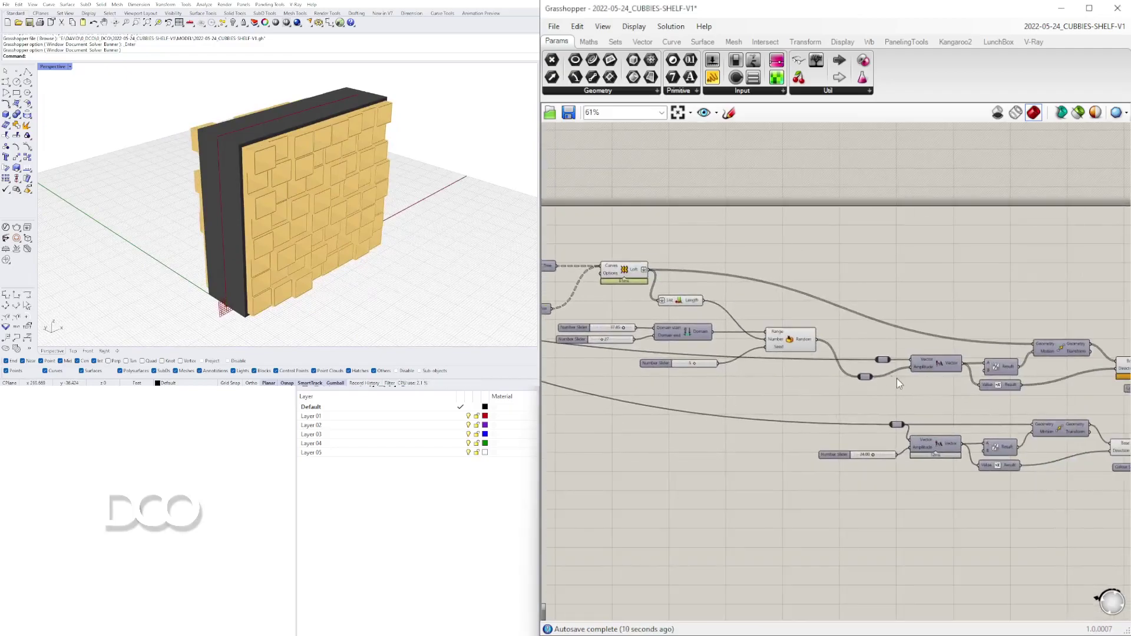
{"action": "scroll", "coordinate": [667, 338], "scroll_direction": "up", "scroll_amount": 3}
{"action": "scroll", "coordinate": [248, 203], "scroll_direction": "up", "scroll_amount": 6}
{"action": "right_click_drag", "start_coordinate": [247, 203], "coordinate": [288, 200]}
{"action": "scroll", "coordinate": [289, 200], "scroll_direction": "down", "scroll_amount": 5}
{"action": "scroll", "coordinate": [841, 333], "scroll_direction": "up", "scroll_amount": 3}
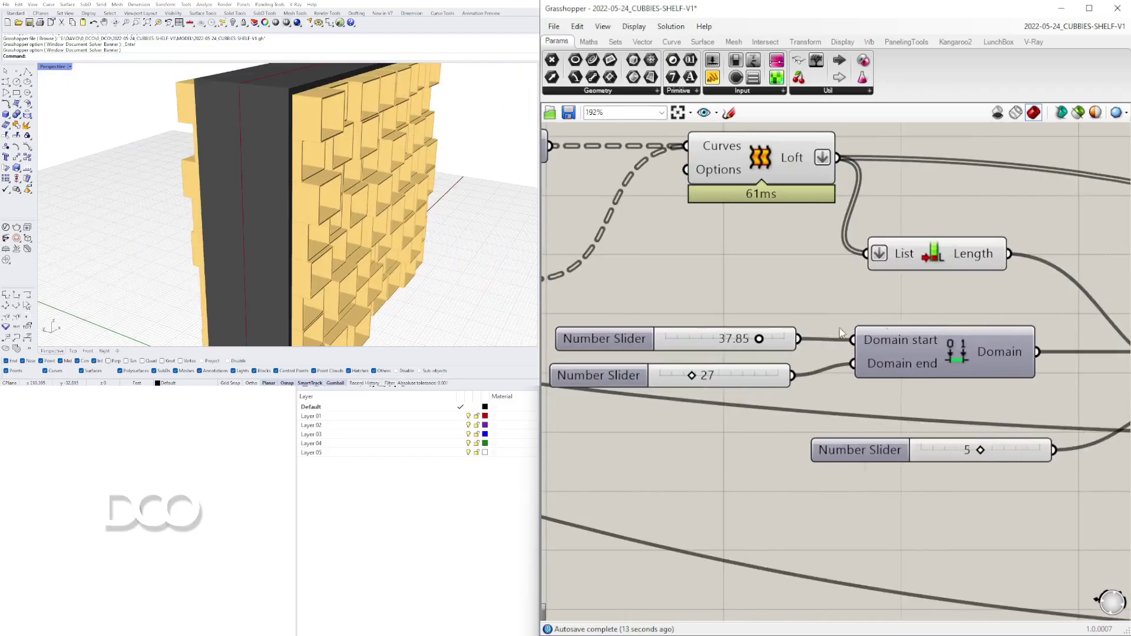
Set both the domain start and domain end sliders to 24
{"action": "double_click", "coordinate": [737, 340]}
{"action": "type", "text": "24"}
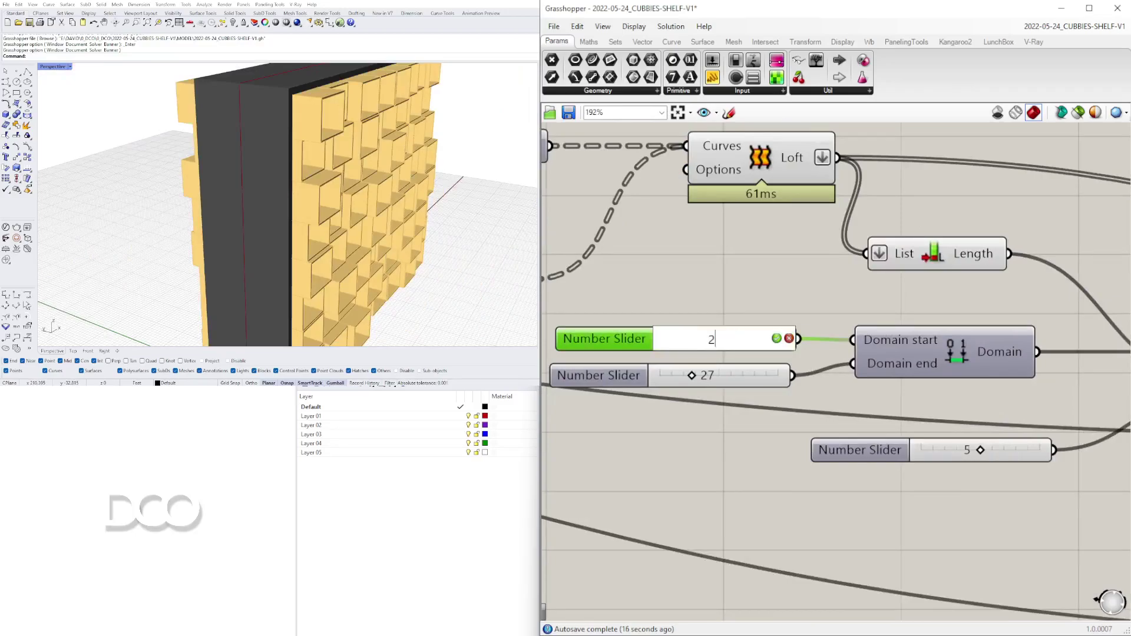
{"action": "key", "text": "Return"}
{"action": "left_click", "coordinate": [712, 380]}
{"action": "double_click", "coordinate": [712, 380]}
{"action": "type", "text": "24"}
{"action": "key", "text": "Return"}
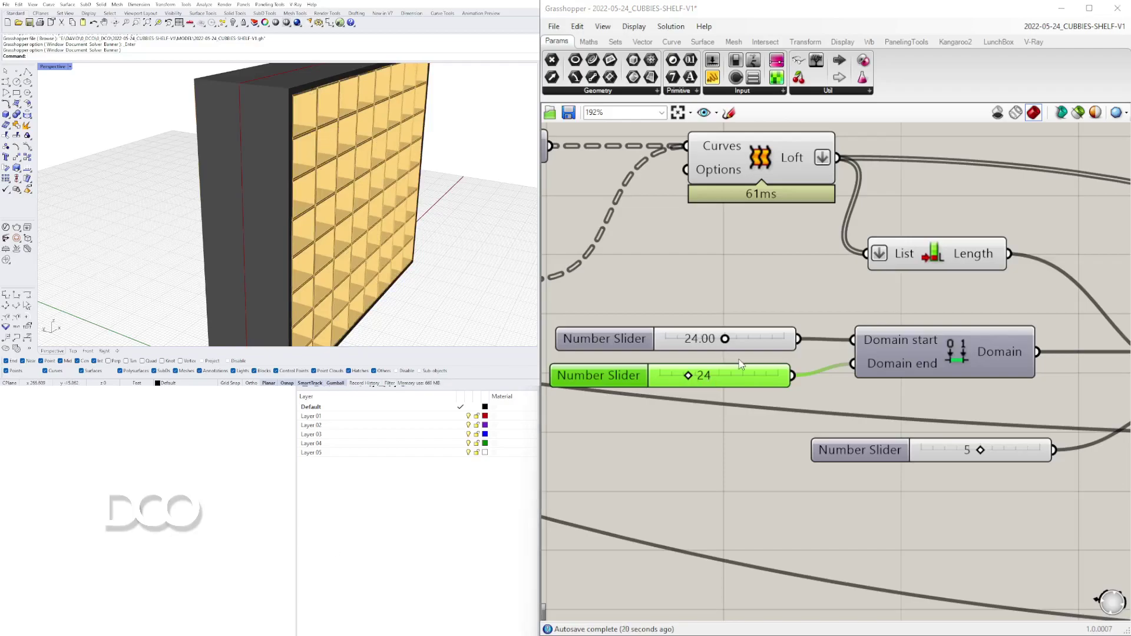
Change the domain start slider to 28.26 so the cubby depths vary
{"action": "left_click_drag", "start_coordinate": [802, 338], "coordinate": [852, 364]}
{"action": "mouse_move", "coordinate": [725, 341]}
{"action": "left_mouse_down"}
{"action": "mouse_move", "coordinate": [744, 340]}
{"action": "mouse_move", "coordinate": [724, 346]}
{"action": "mouse_move", "coordinate": [736, 348]}
{"action": "left_mouse_up"}
{"action": "left_click_drag", "start_coordinate": [793, 376], "coordinate": [853, 363]}
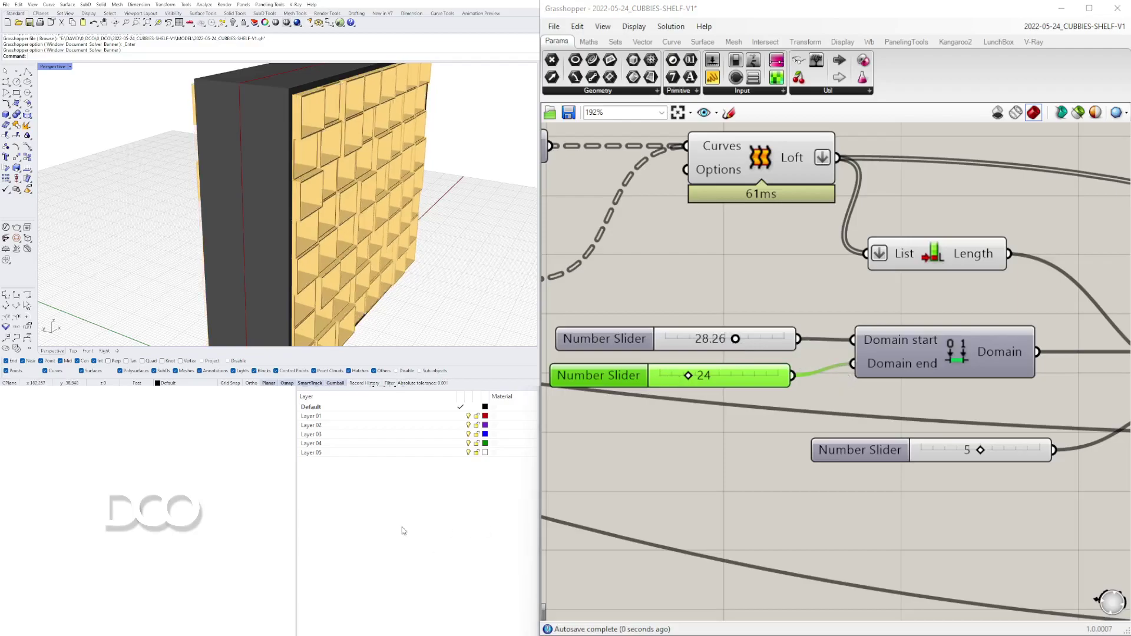
Set the Random component's seed slider to 7 and inspect the shelf's depth pattern
{"action": "scroll", "coordinate": [1010, 434], "scroll_direction": "down", "scroll_amount": 3}
{"action": "scroll", "coordinate": [818, 388], "scroll_direction": "up", "scroll_amount": 5}
{"action": "left_click_drag", "start_coordinate": [864, 371], "coordinate": [909, 365]}
{"action": "scroll", "coordinate": [283, 139], "scroll_direction": "down", "scroll_amount": 6}
{"action": "right_click_drag", "start_coordinate": [283, 139], "coordinate": [340, 154]}
{"action": "scroll", "coordinate": [318, 150], "scroll_direction": "up", "scroll_amount": 3}
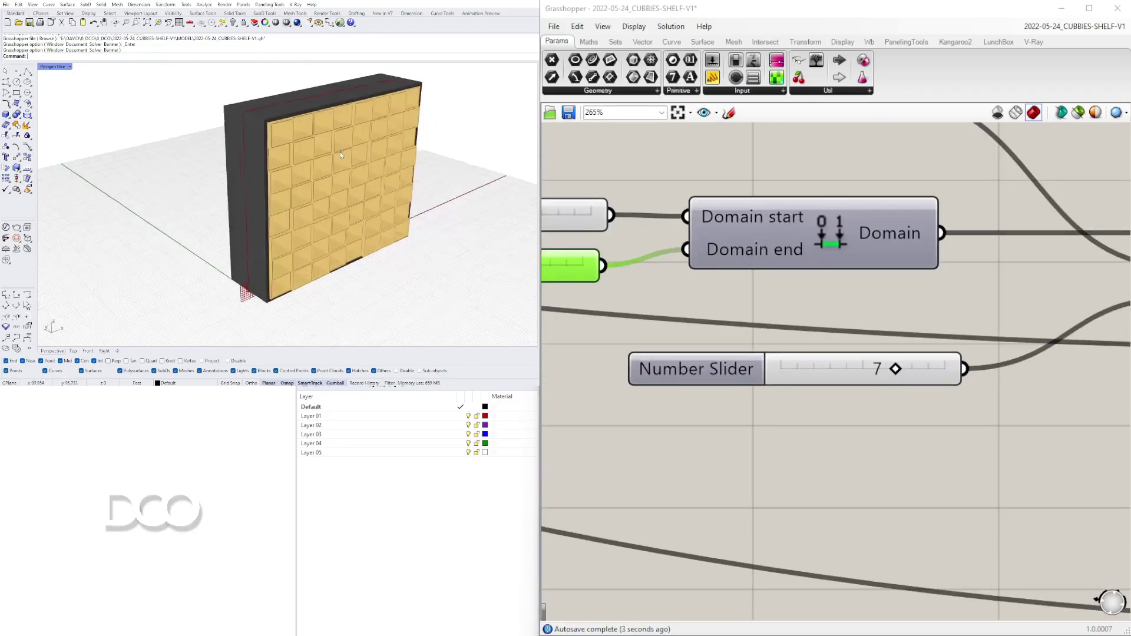
Set the base rectangle's WIDTH slider to 88 and its HEIGHT slider to 75
{"action": "scroll", "coordinate": [859, 292], "scroll_direction": "down", "scroll_amount": 6}
{"action": "scroll", "coordinate": [859, 292], "scroll_direction": "up", "scroll_amount": 2}
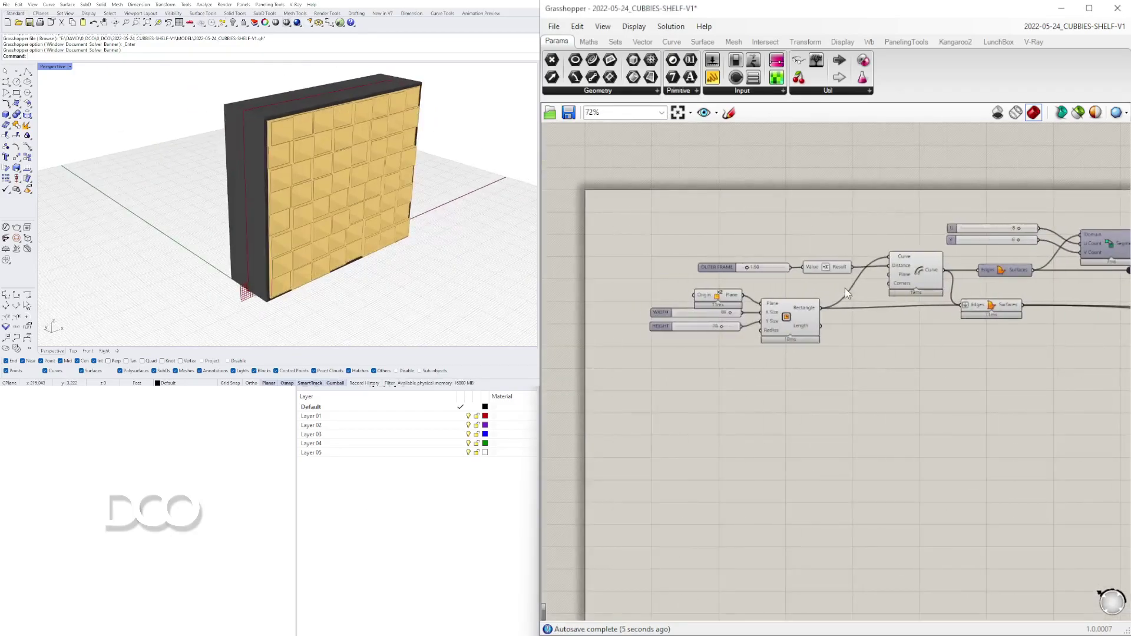
{"action": "scroll", "coordinate": [859, 292], "scroll_direction": "up", "scroll_amount": 3}
{"action": "scroll", "coordinate": [830, 306], "scroll_direction": "up", "scroll_amount": 4}
{"action": "mouse_move", "coordinate": [830, 306]}
{"action": "left_mouse_down"}
{"action": "mouse_move", "coordinate": [780, 307]}
{"action": "mouse_move", "coordinate": [832, 302]}
{"action": "left_mouse_up"}
{"action": "mouse_move", "coordinate": [819, 352]}
{"action": "left_mouse_down"}
{"action": "mouse_move", "coordinate": [736, 352]}
{"action": "mouse_move", "coordinate": [803, 352]}
{"action": "left_mouse_up"}
{"action": "scroll", "coordinate": [1022, 330], "scroll_direction": "down", "scroll_amount": 5}
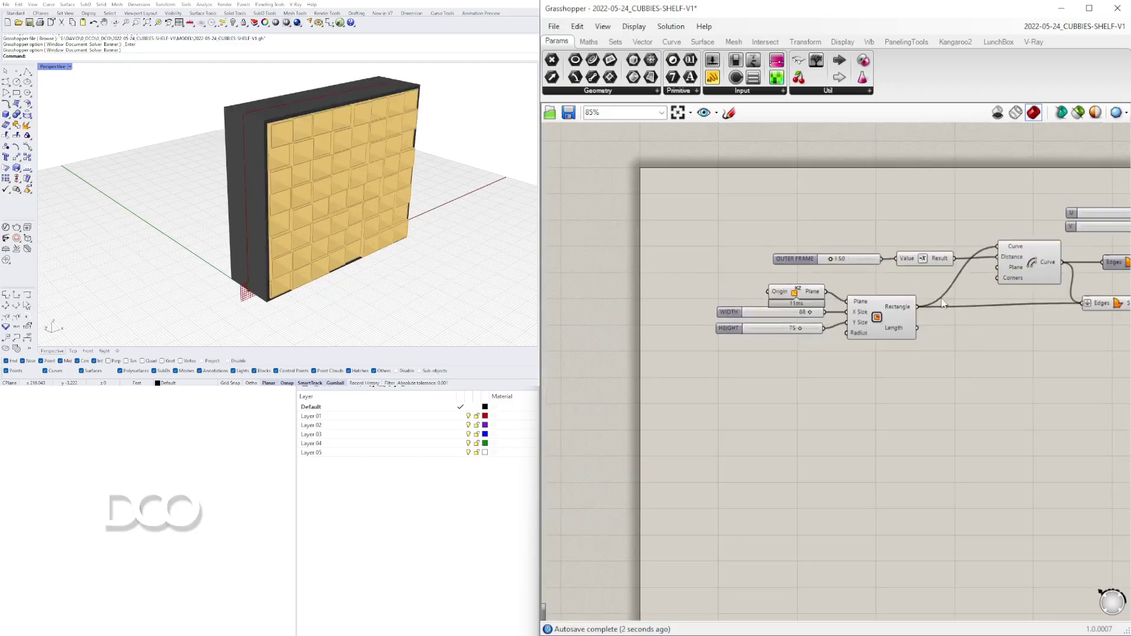
Fine-tune the SHELVES OFFSET slider that controls the inner cubby outlines
{"action": "scroll", "coordinate": [887, 237], "scroll_direction": "up", "scroll_amount": 5}
{"action": "left_click_drag", "start_coordinate": [845, 235], "coordinate": [887, 248]}
{"action": "scroll", "coordinate": [886, 248], "scroll_direction": "down", "scroll_amount": 5}
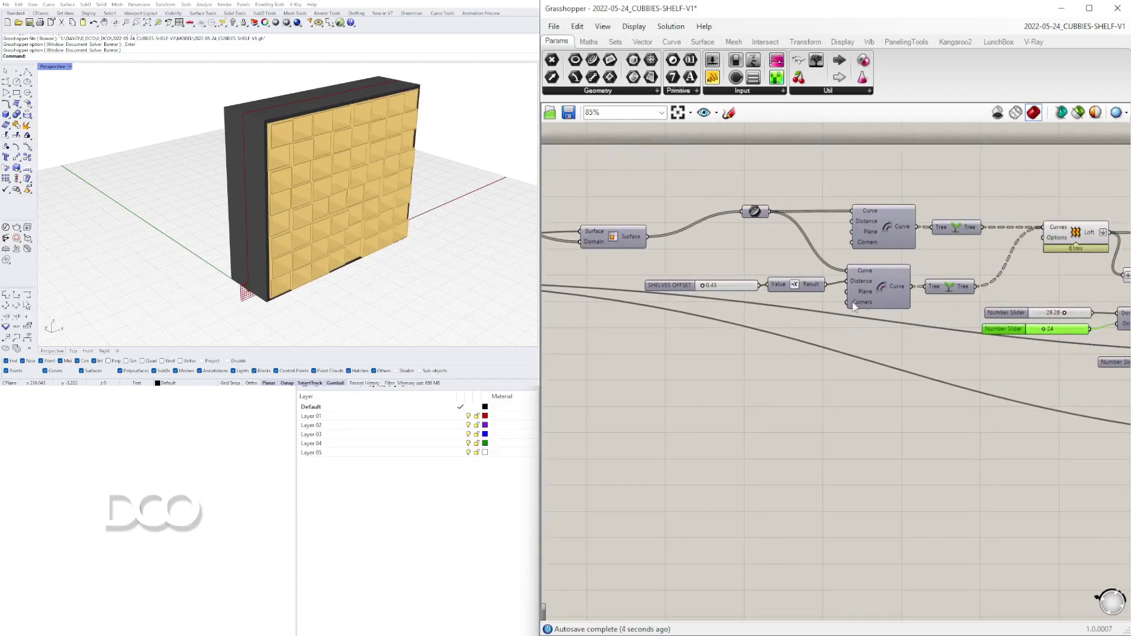
{"action": "scroll", "coordinate": [707, 288], "scroll_direction": "up", "scroll_amount": 6}
{"action": "mouse_move", "coordinate": [739, 291]}
{"action": "left_mouse_down"}
{"action": "mouse_move", "coordinate": [763, 295]}
{"action": "mouse_move", "coordinate": [744, 295]}
{"action": "left_mouse_up"}
Examine the complete definition and view the shelf model from both sides
{"action": "scroll", "coordinate": [743, 297], "scroll_direction": "down", "scroll_amount": 10}
{"action": "scroll", "coordinate": [872, 299], "scroll_direction": "down", "scroll_amount": 1}
{"action": "right_click_drag", "start_coordinate": [744, 318], "coordinate": [823, 276]}
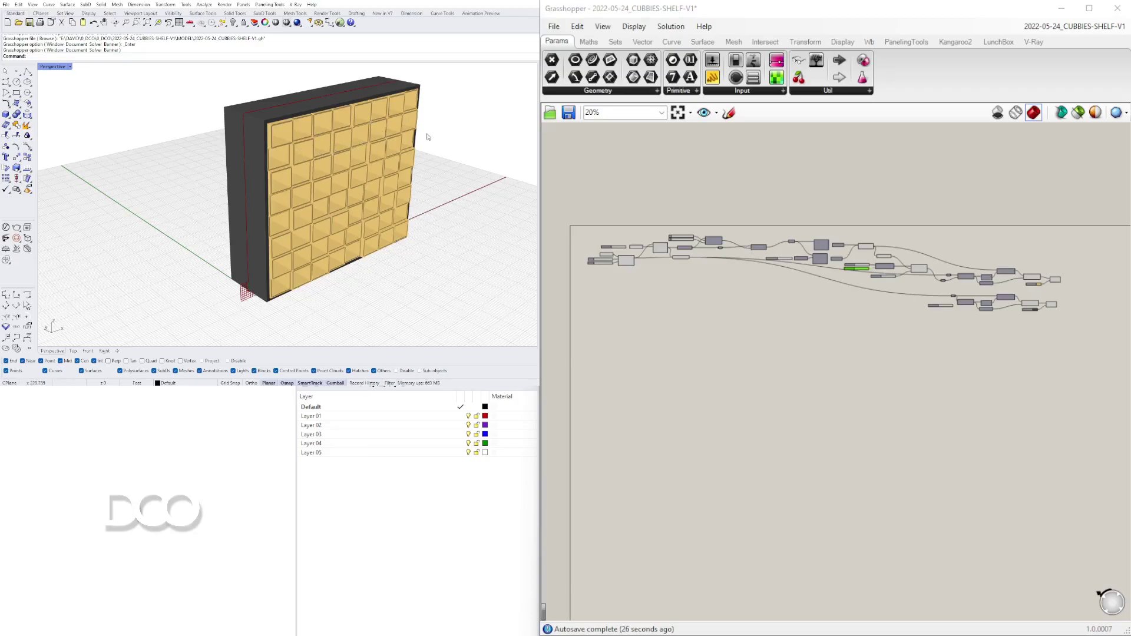
{"action": "mouse_move", "coordinate": [294, 289]}
{"action": "right_mouse_down"}
{"action": "mouse_move", "coordinate": [353, 290]}
{"action": "mouse_move", "coordinate": [294, 282]}
{"action": "right_mouse_up"}
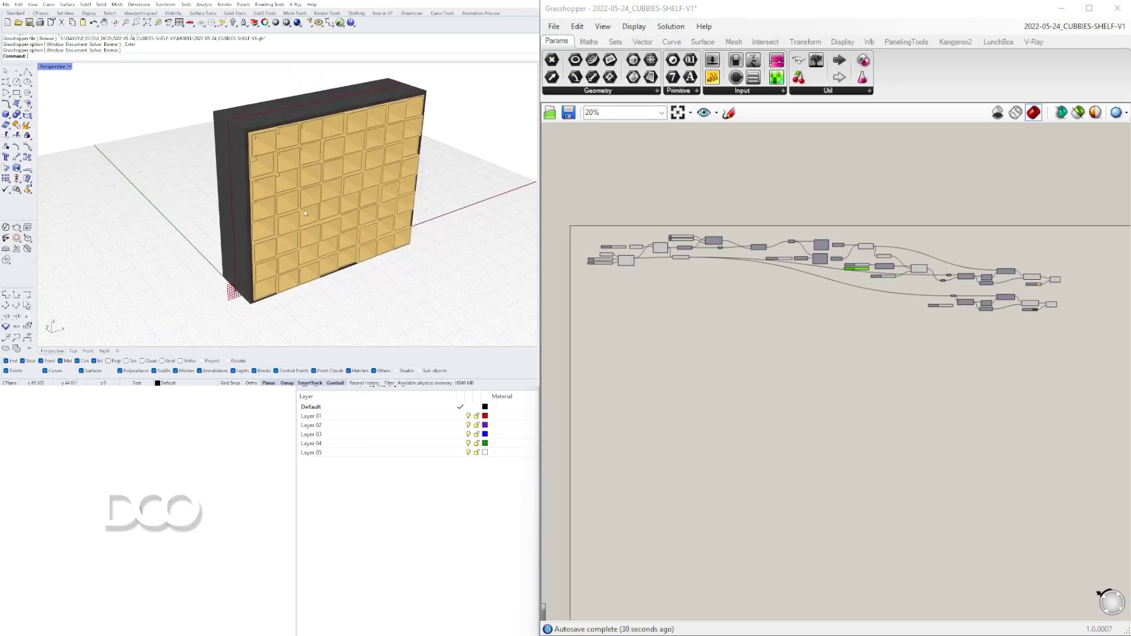
{"action": "right_click_drag", "start_coordinate": [304, 209], "coordinate": [217, 179]}
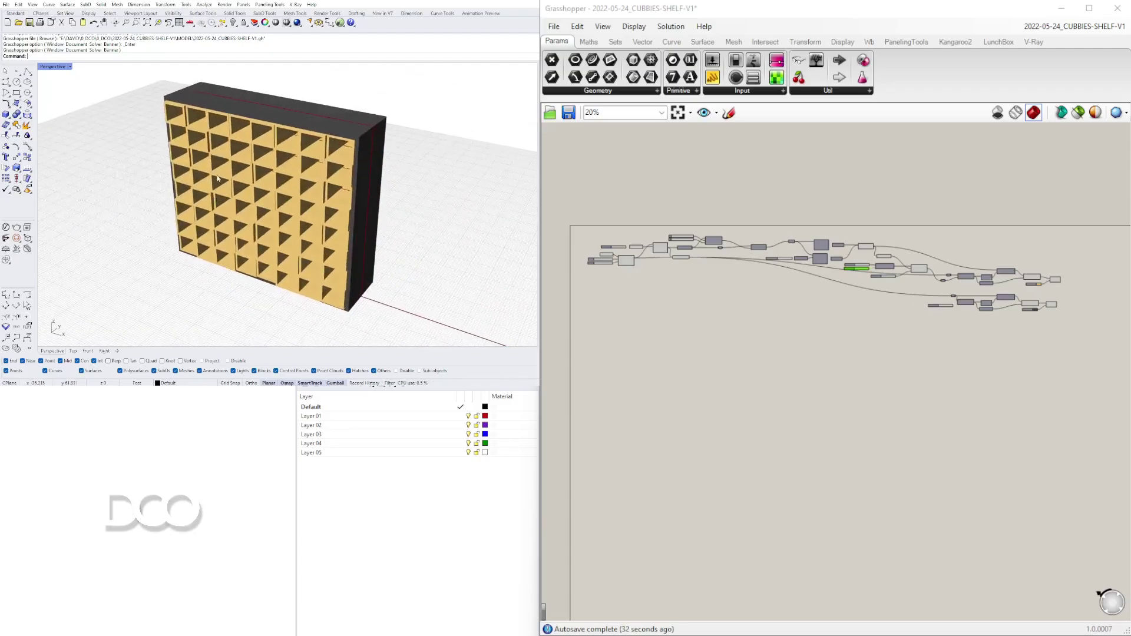
{"action": "scroll", "coordinate": [217, 178], "scroll_direction": "up", "scroll_amount": 2}
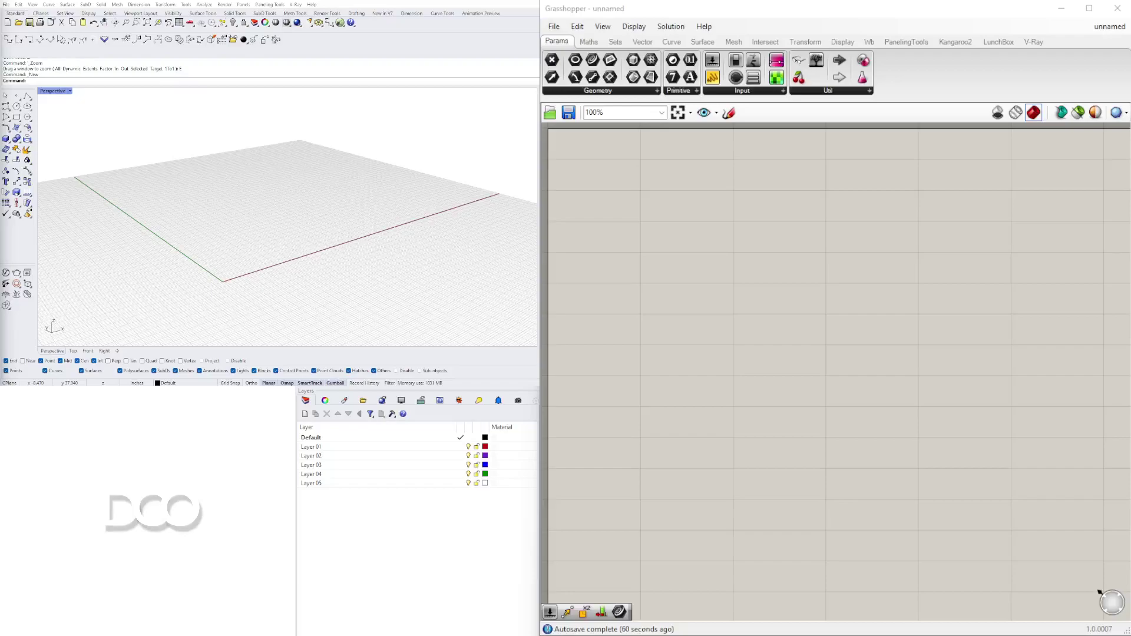
Place an XZ Plane component on the empty canvas of the new definition
{"action": "right_click_drag", "start_coordinate": [253, 294], "coordinate": [257, 268]}
{"action": "right_click_drag", "start_coordinate": [288, 135], "coordinate": [290, 165]}
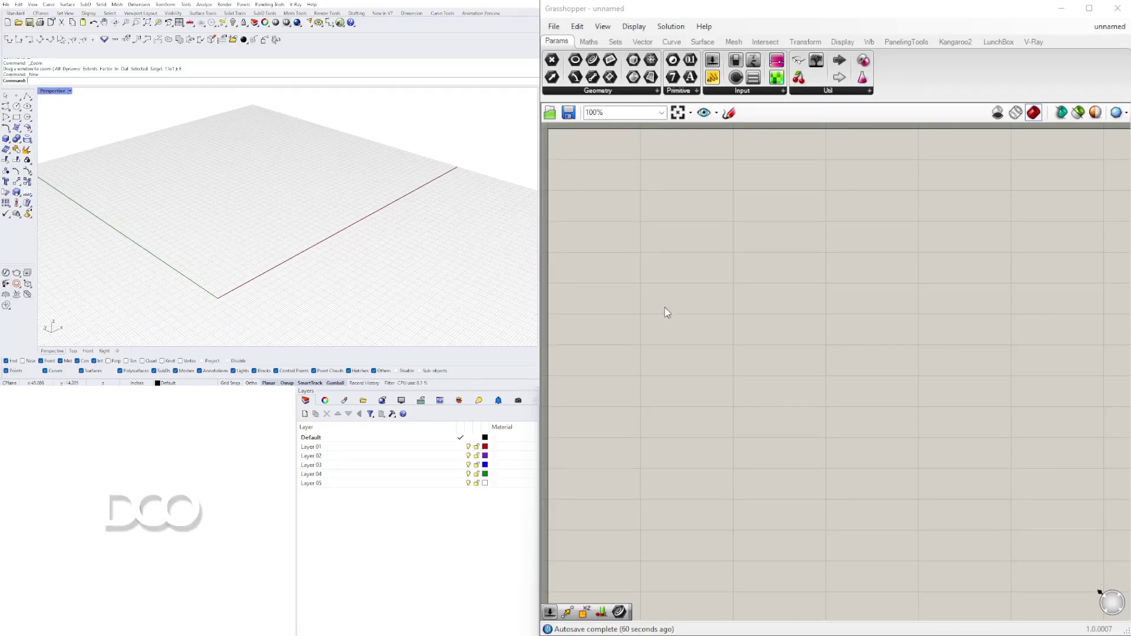
{"action": "double_click", "coordinate": [681, 258]}
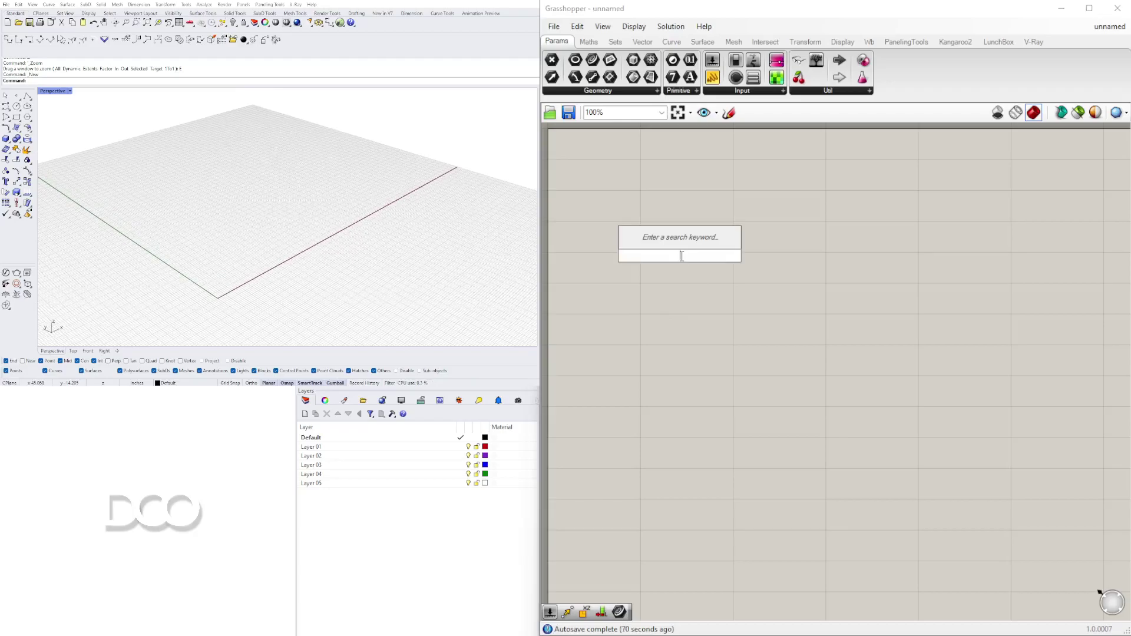
{"action": "type", "text": "xz"}
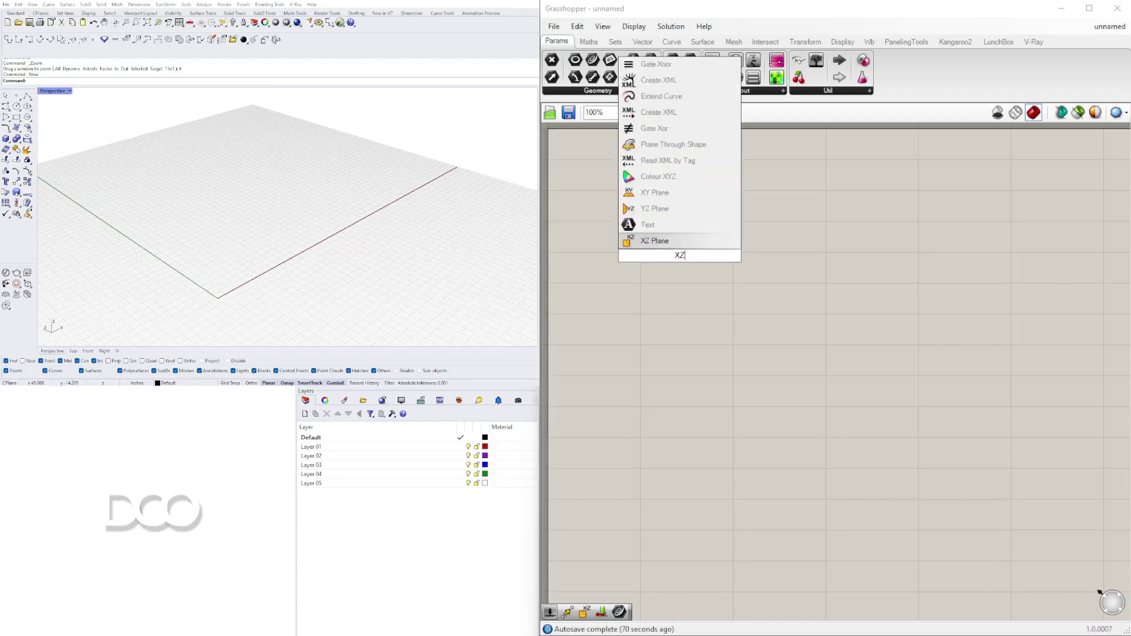
{"action": "key", "text": "Return"}
{"action": "left_click_drag", "start_coordinate": [681, 261], "coordinate": [712, 254]}
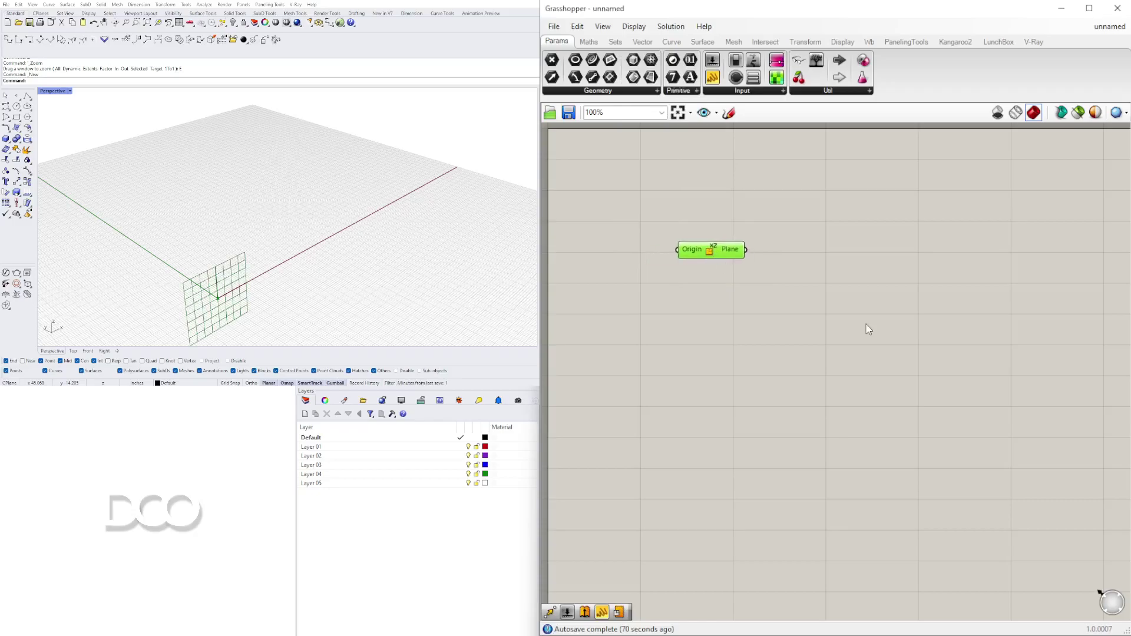
Add a Rectangle component and connect the XZ Plane output to its Plane input
{"action": "double_click", "coordinate": [865, 323]}
{"action": "type", "text": "rect"}
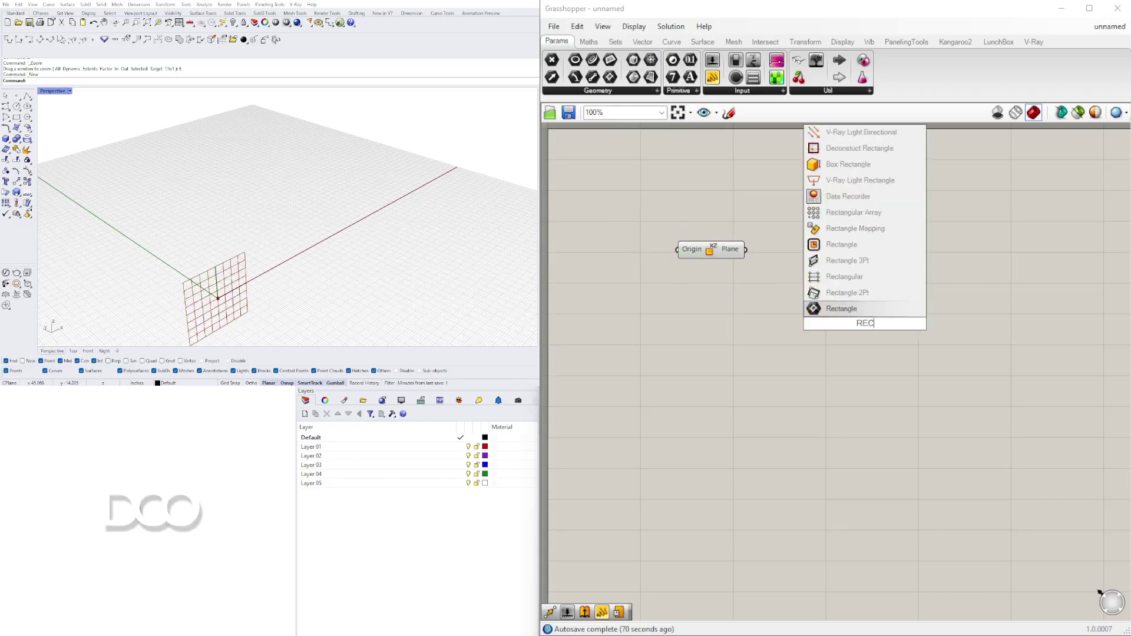
{"action": "left_click", "coordinate": [849, 245]}
{"action": "left_click_drag", "start_coordinate": [745, 250], "coordinate": [824, 305]}
{"action": "mouse_move", "coordinate": [877, 329]}
{"action": "left_mouse_down"}
{"action": "mouse_move", "coordinate": [887, 269]}
{"action": "mouse_move", "coordinate": [872, 311]}
{"action": "left_mouse_up"}
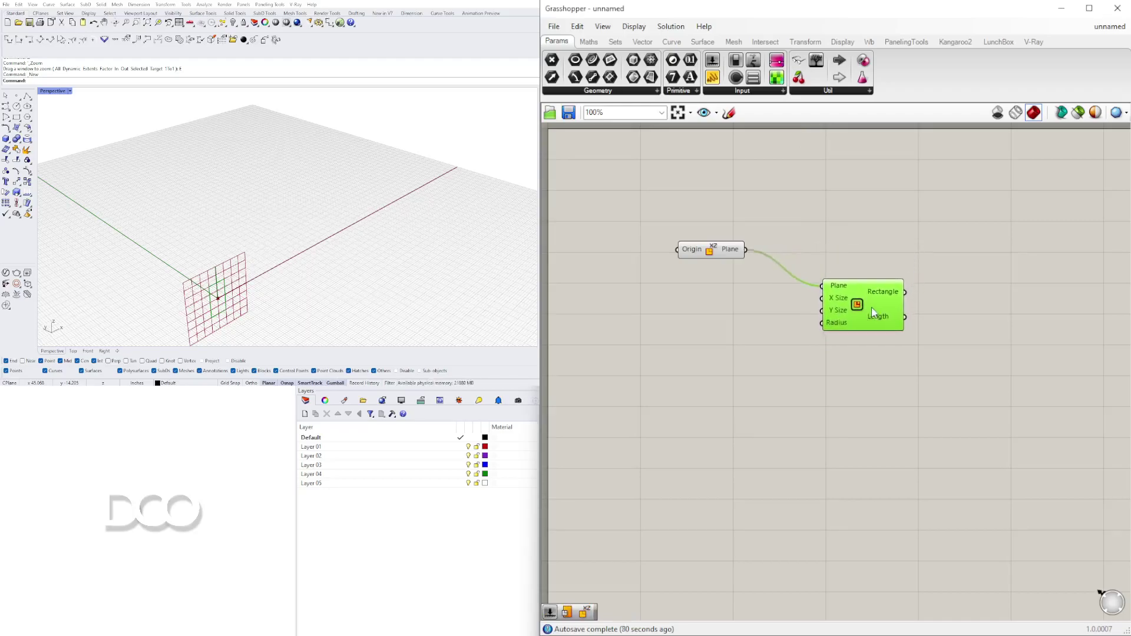
Create two number sliders set to 24 and connect them to the rectangle's X Size and Y Size inputs
{"action": "double_click", "coordinate": [661, 336]}
{"action": "type", "text": "24"}
{"action": "key", "text": "Return"}
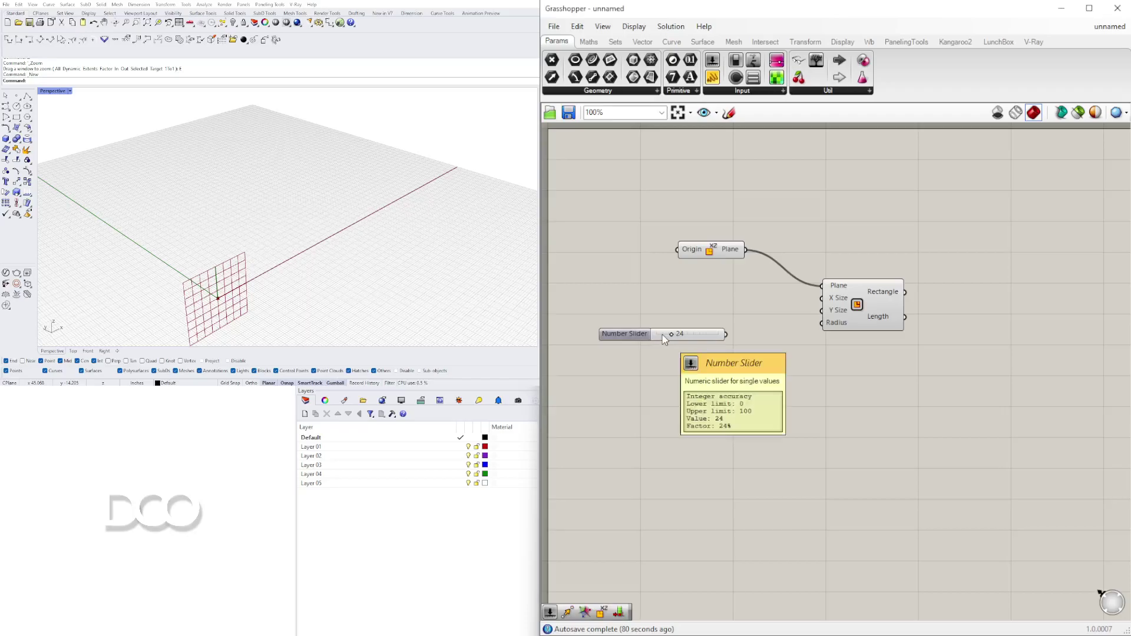
{"action": "scroll", "coordinate": [724, 333], "scroll_direction": "up", "scroll_amount": 2}
{"action": "mouse_move", "coordinate": [703, 322]}
{"action": "left_mouse_down"}
{"action": "mouse_move", "coordinate": [748, 290]}
{"action": "mouse_move", "coordinate": [835, 272]}
{"action": "mouse_move", "coordinate": [695, 273]}
{"action": "mouse_move", "coordinate": [706, 306]}
{"action": "left_mouse_up"}
{"action": "left_click_drag", "start_coordinate": [783, 296], "coordinate": [834, 289]}
{"action": "left_click", "coordinate": [887, 293]}
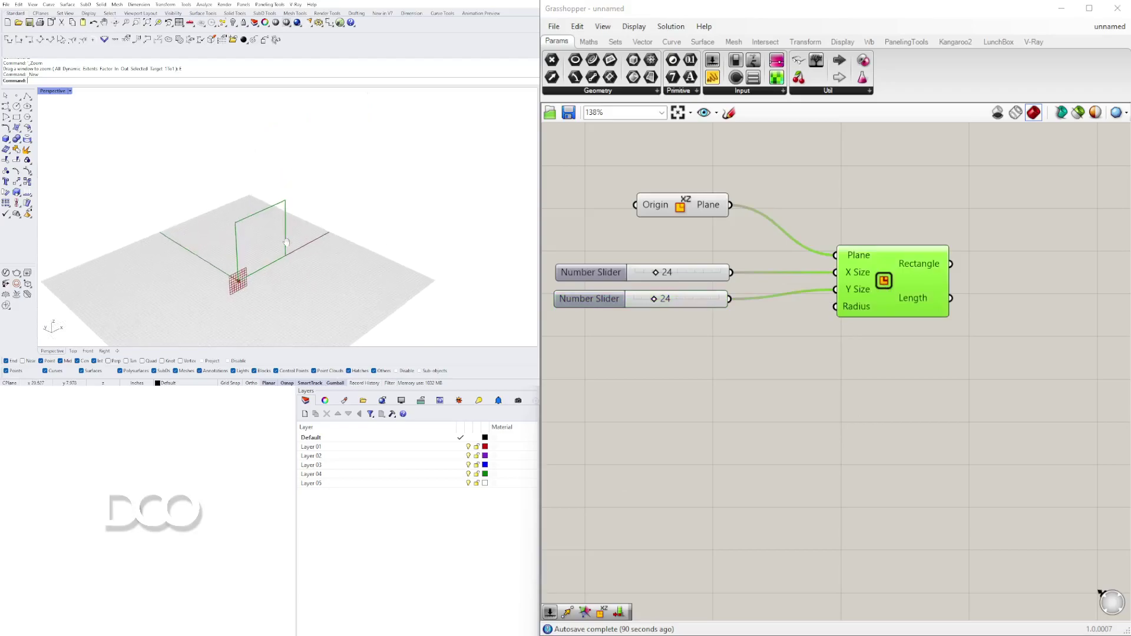
Set the rectangle's Y Size slider to 51 and frame the taller rectangle in the viewport
{"action": "scroll", "coordinate": [731, 268], "scroll_direction": "up", "scroll_amount": 2}
{"action": "left_click_drag", "start_coordinate": [627, 311], "coordinate": [658, 311]}
{"action": "scroll", "coordinate": [357, 217], "scroll_direction": "down", "scroll_amount": 2}
{"action": "right_click_drag", "start_coordinate": [356, 217], "coordinate": [344, 227], "text": "shift"}
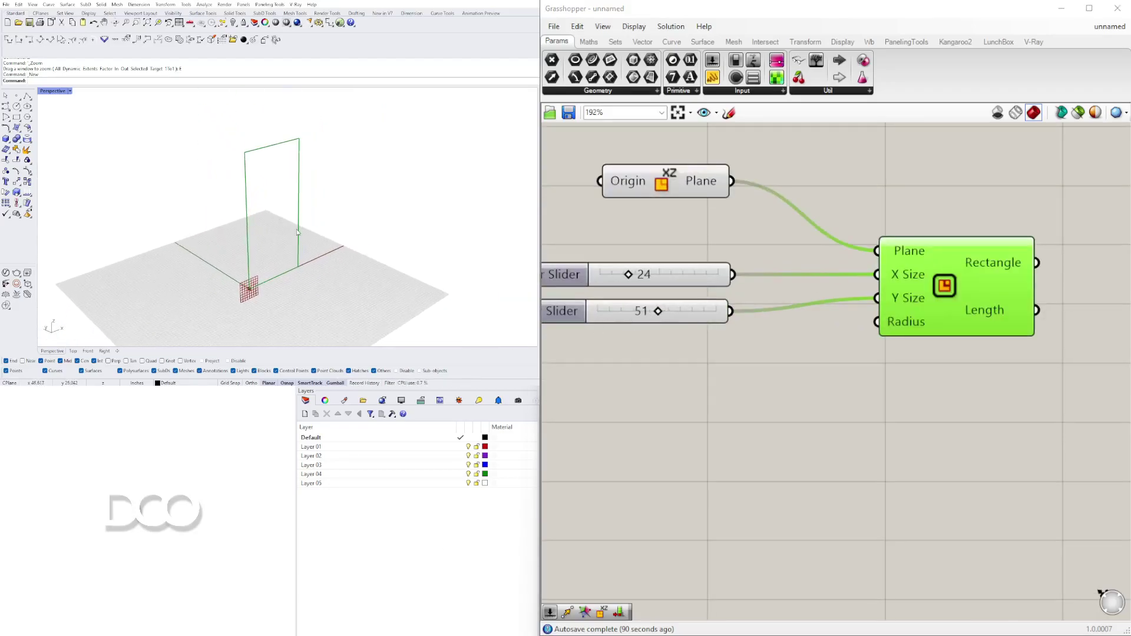
{"action": "scroll", "coordinate": [297, 232], "scroll_direction": "up", "scroll_amount": 4}
{"action": "right_click_drag", "start_coordinate": [274, 210], "coordinate": [265, 225], "text": "shift"}
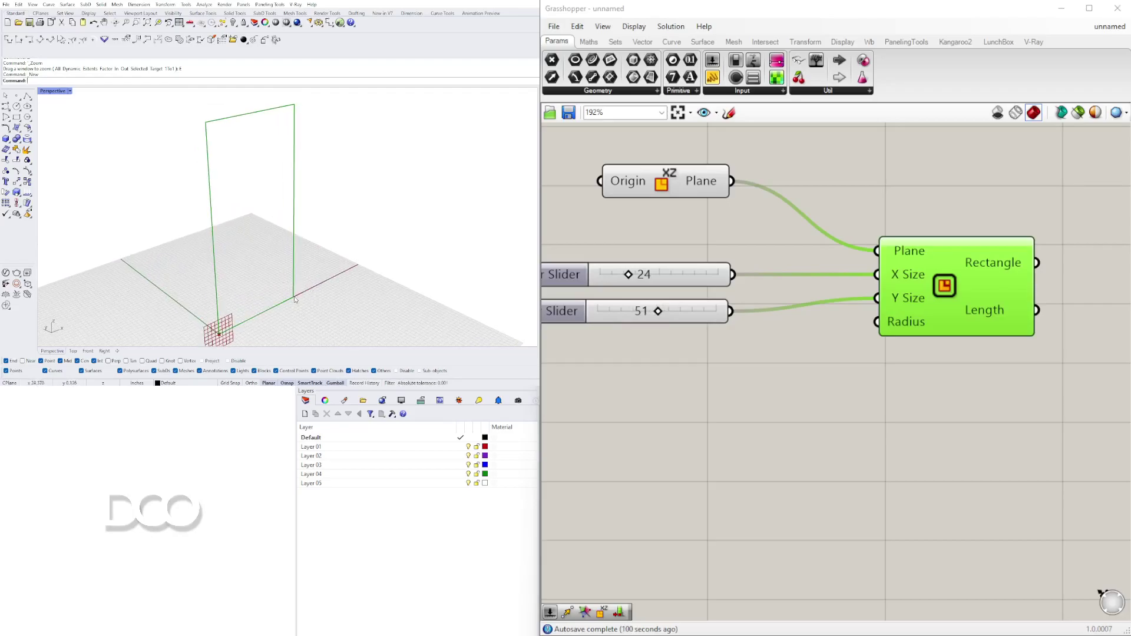
Add an Offset Curve component beside the Rectangle component and connect the Rectangle output to its Curve input
{"action": "right_click_drag", "start_coordinate": [1004, 415], "coordinate": [830, 415]}
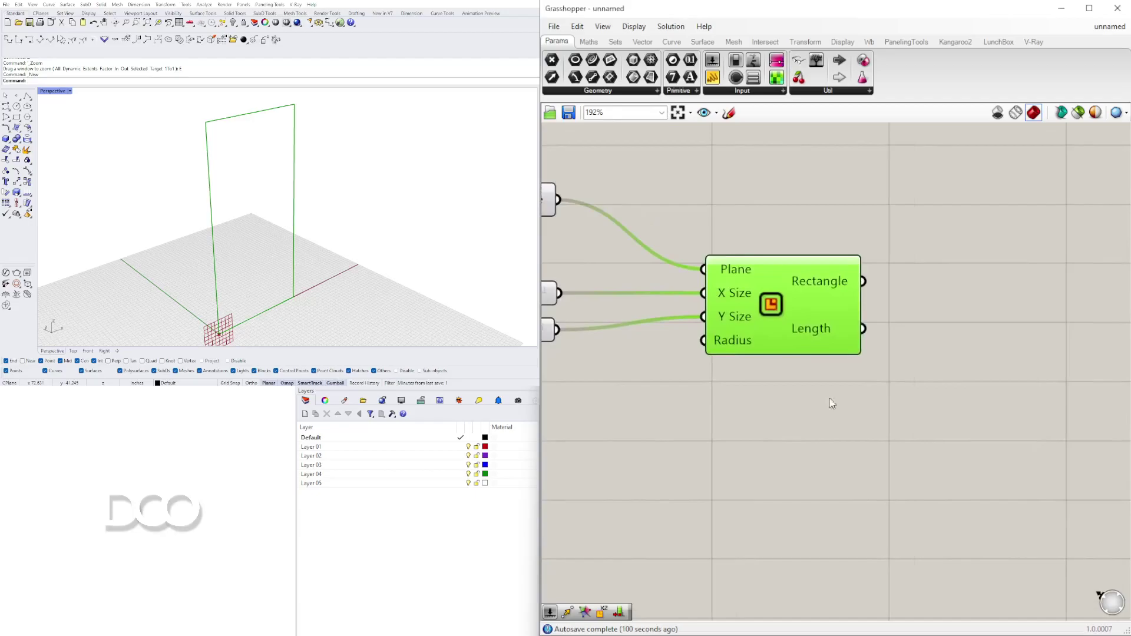
{"action": "scroll", "coordinate": [982, 333], "scroll_direction": "down", "scroll_amount": 2}
{"action": "left_click_drag", "start_coordinate": [879, 330], "coordinate": [837, 323]}
{"action": "double_click", "coordinate": [965, 291]}
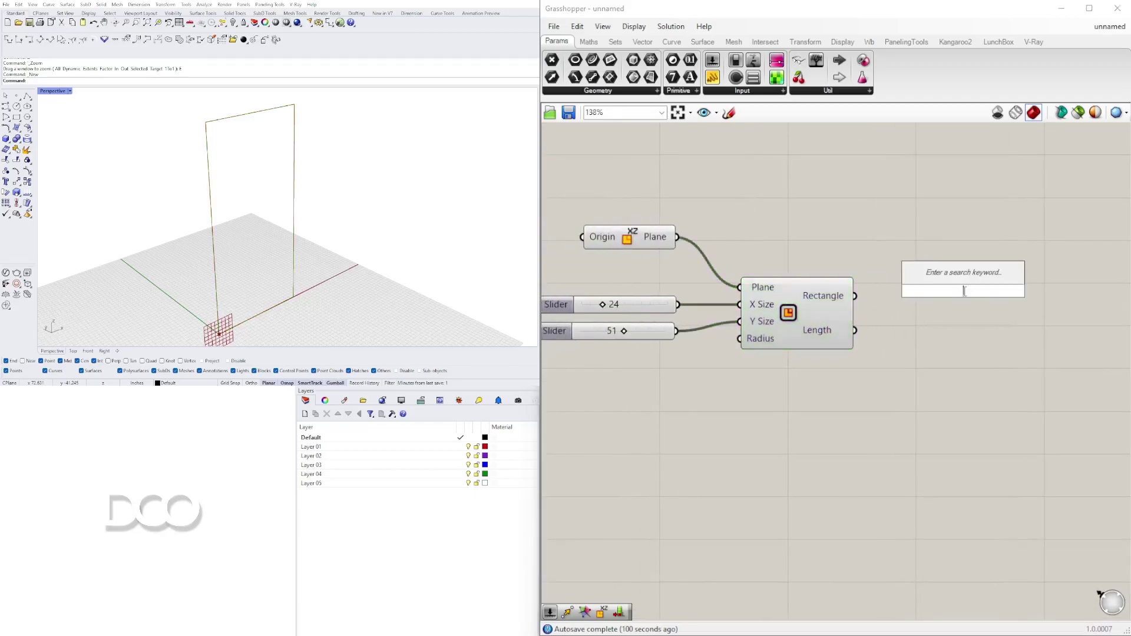
{"action": "type", "text": "offset"}
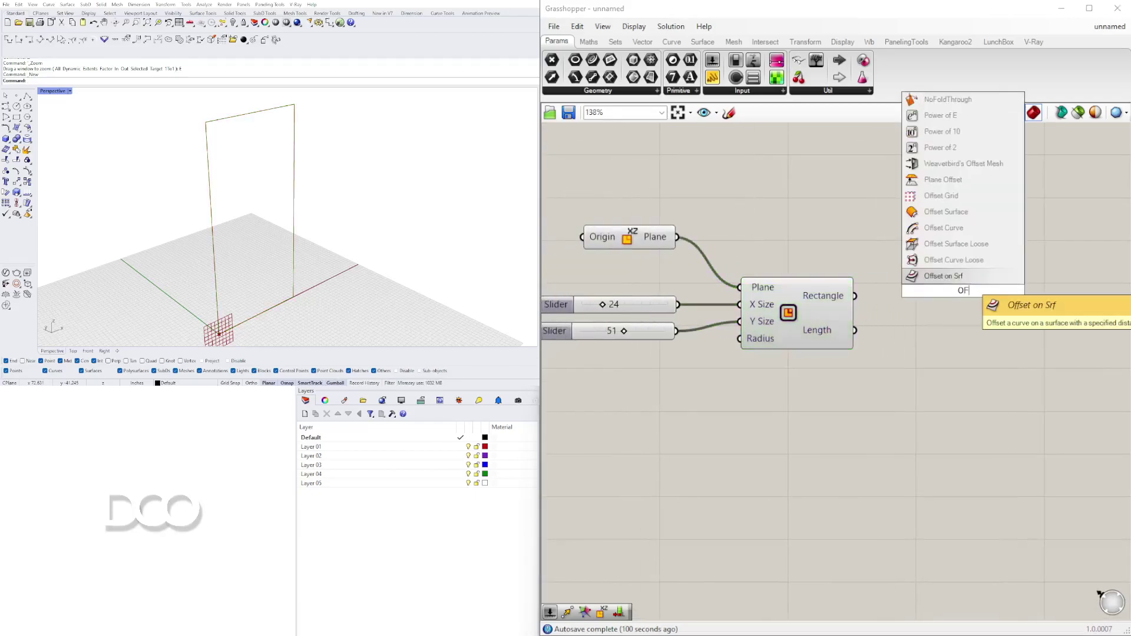
{"action": "left_click", "coordinate": [929, 256]}
{"action": "left_click_drag", "start_coordinate": [930, 260], "coordinate": [999, 220]}
{"action": "left_click", "coordinate": [819, 310]}
{"action": "left_click_drag", "start_coordinate": [855, 295], "coordinate": [979, 226]}
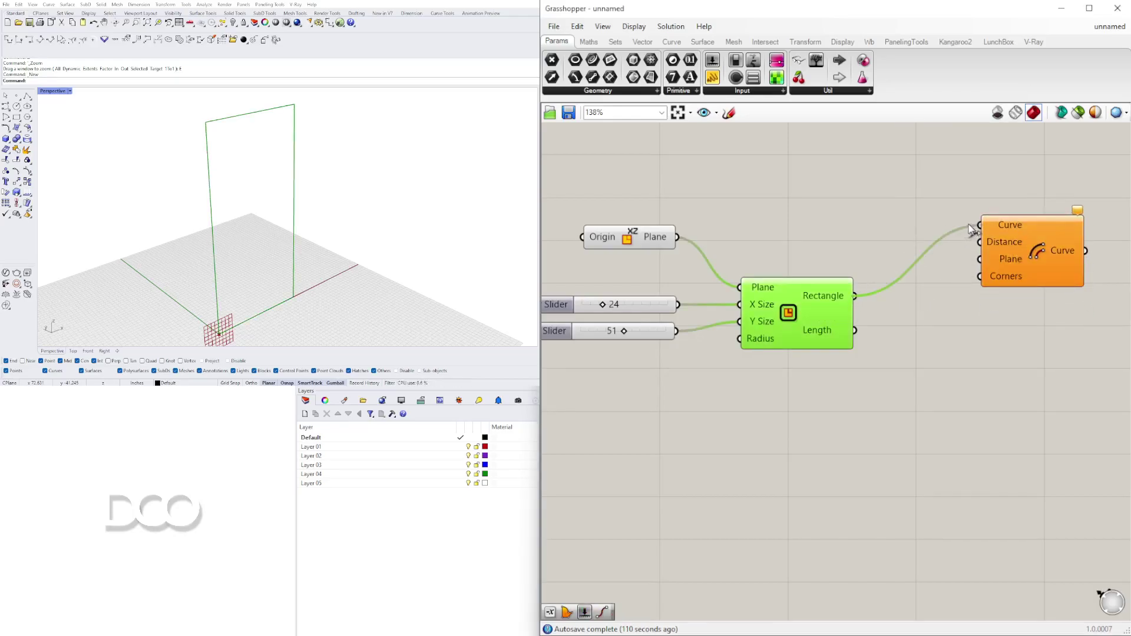
{"action": "left_click_drag", "start_coordinate": [1031, 255], "coordinate": [1055, 236]}
Place a Negative component on the canvas ahead of the Offset Curve component
{"action": "double_click", "coordinate": [888, 204]}
{"action": "left_click", "coordinate": [1053, 238]}
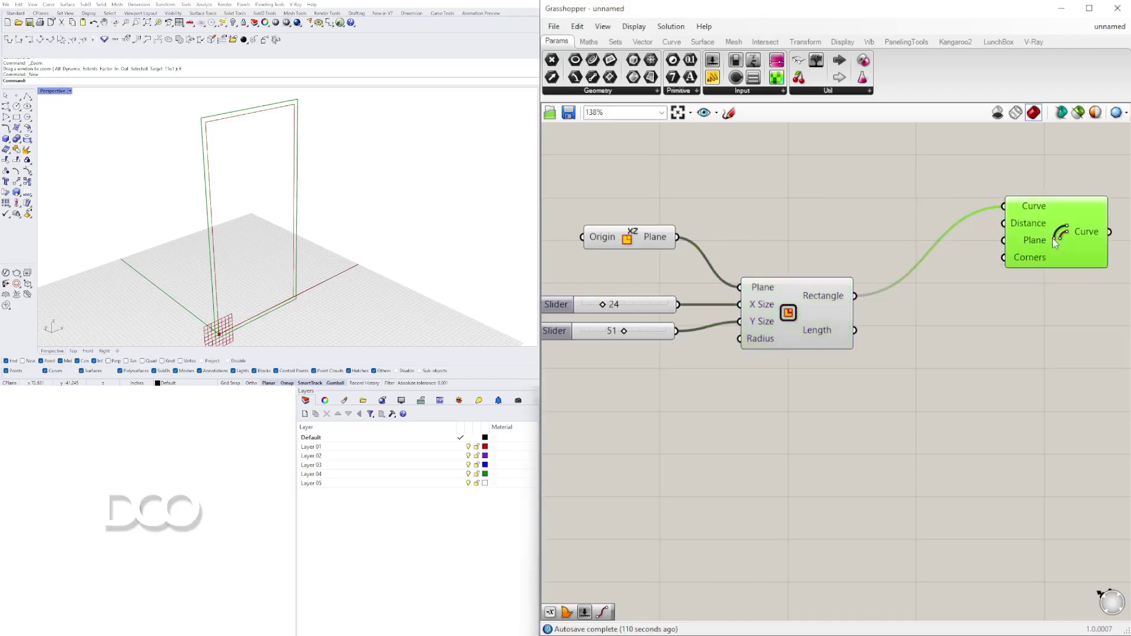
{"action": "double_click", "coordinate": [853, 190]}
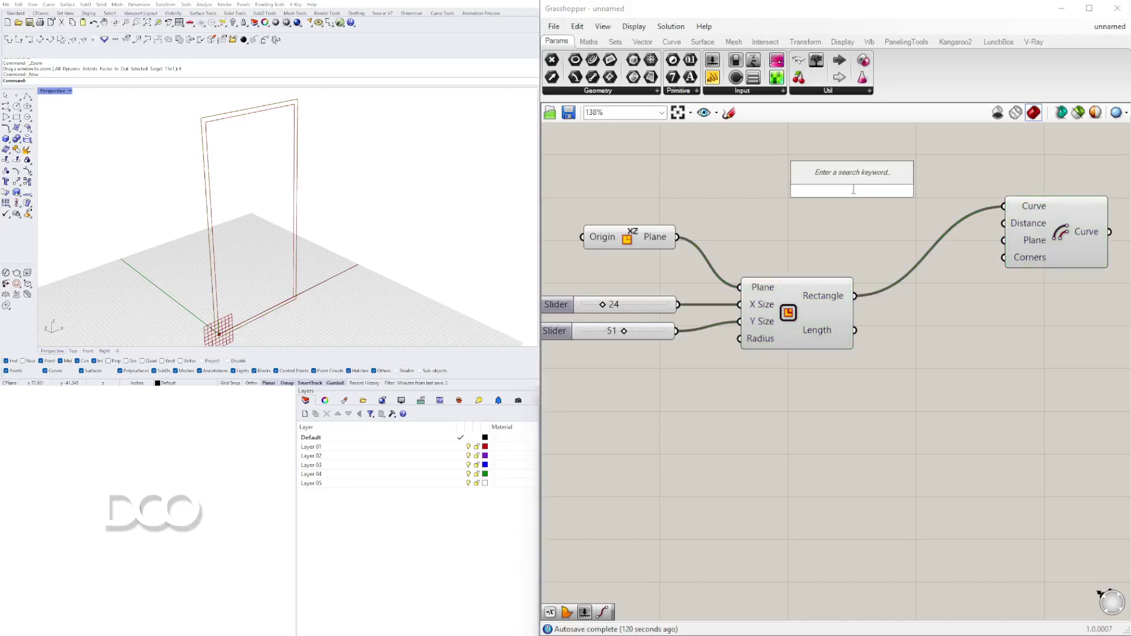
{"action": "type", "text": "neg"}
{"action": "left_click", "coordinate": [823, 179]}
{"action": "left_click_drag", "start_coordinate": [839, 190], "coordinate": [848, 196]}
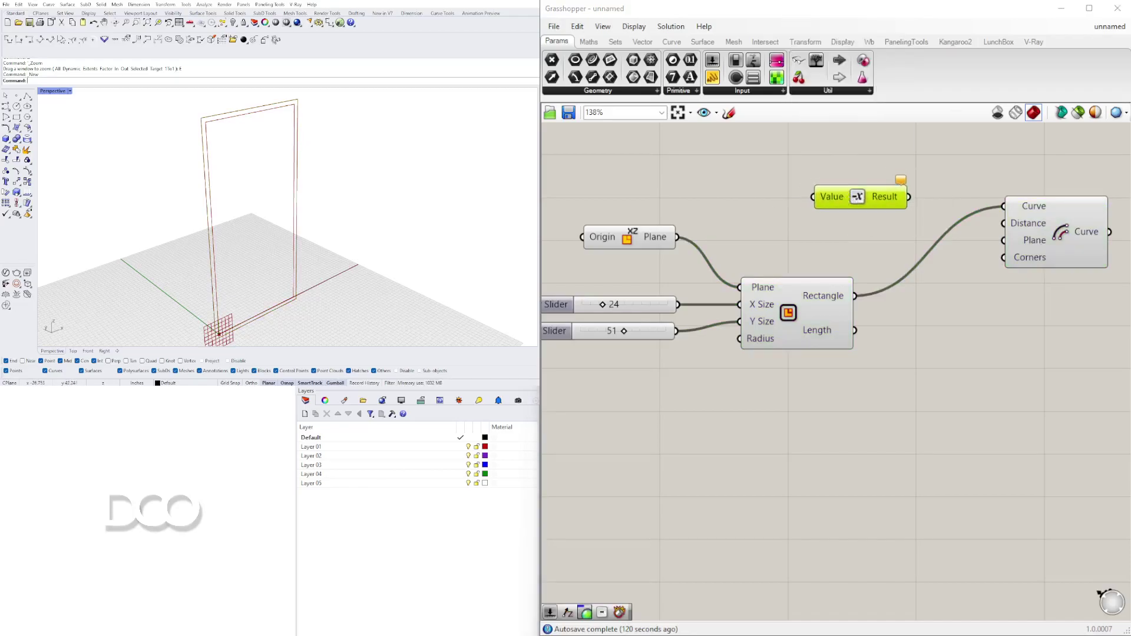
Create a number slider with the value 1.50 ahead of the Negative component
{"action": "double_click", "coordinate": [676, 182]}
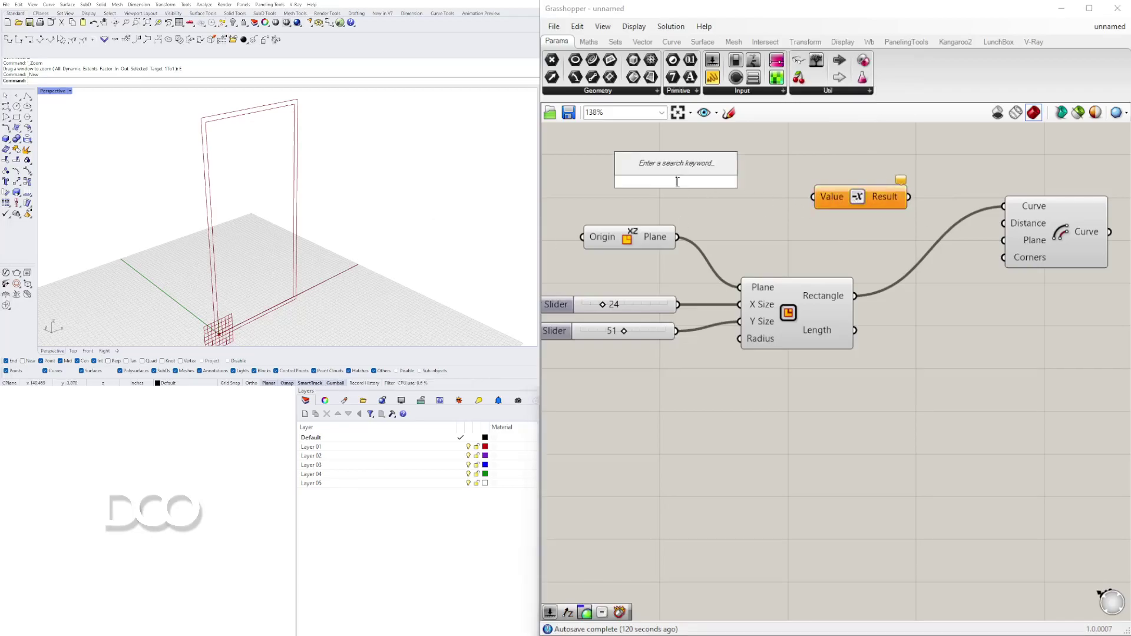
{"action": "type", "text": "1.5"}
{"action": "key", "text": "Return"}
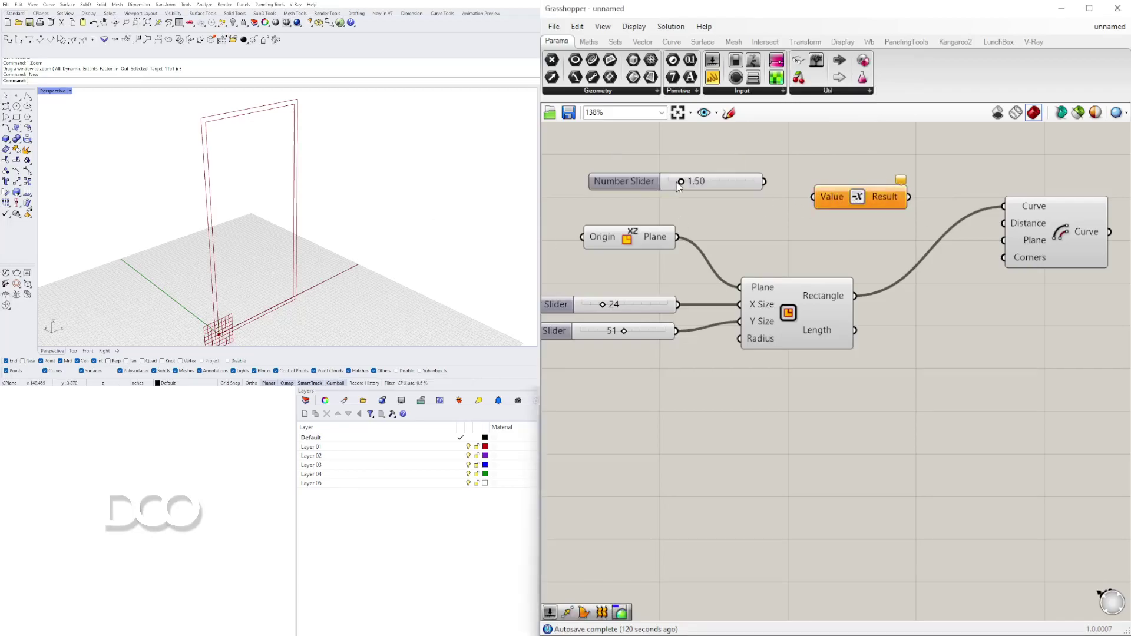
Connect the 1.50 slider to the Negative component and its Result to the Offset Curve's Distance input
{"action": "left_click_drag", "start_coordinate": [764, 182], "coordinate": [809, 203]}
{"action": "left_click_drag", "start_coordinate": [887, 205], "coordinate": [1004, 223]}
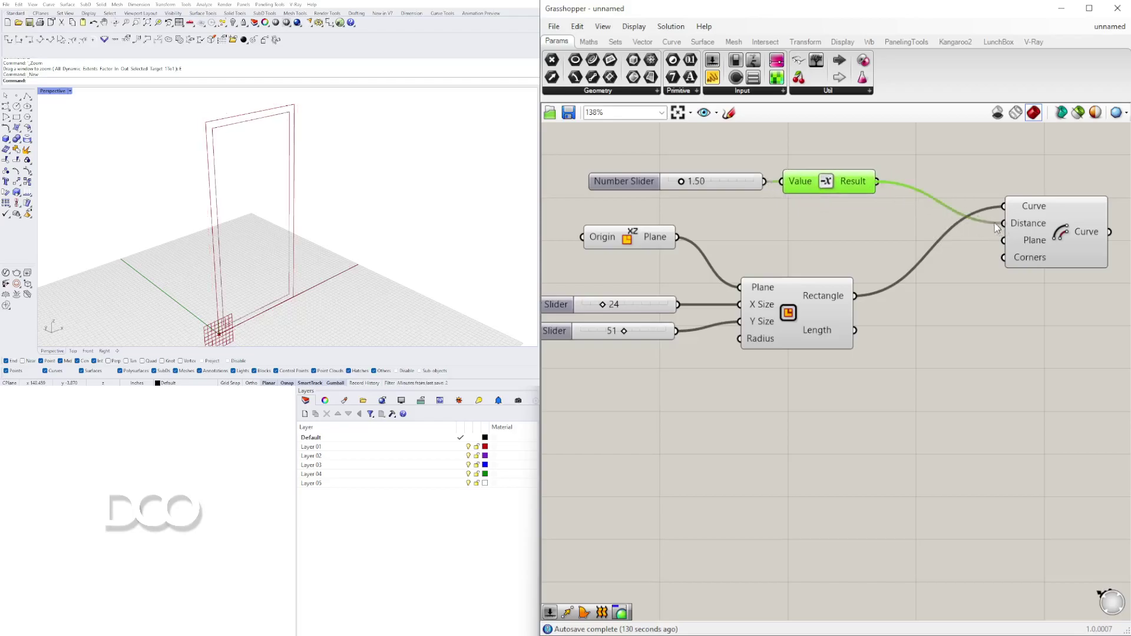
{"action": "left_click", "coordinate": [1037, 247]}
Rename the 1.50 offset slider as OUTER FRAME
{"action": "right_click_drag", "start_coordinate": [667, 200], "coordinate": [693, 231]}
{"action": "left_click_drag", "start_coordinate": [687, 224], "coordinate": [680, 223]}
{"action": "right_click", "coordinate": [680, 223]}
{"action": "left_click_drag", "start_coordinate": [752, 231], "coordinate": [677, 235]}
{"action": "type", "text": "OUTER FRAME"}
{"action": "key", "text": "Return"}
Rename the slider feeding the Rectangle's X Size as WIDTH
{"action": "left_click_drag", "start_coordinate": [736, 505], "coordinate": [616, 355]}
{"action": "right_click", "coordinate": [616, 355]}
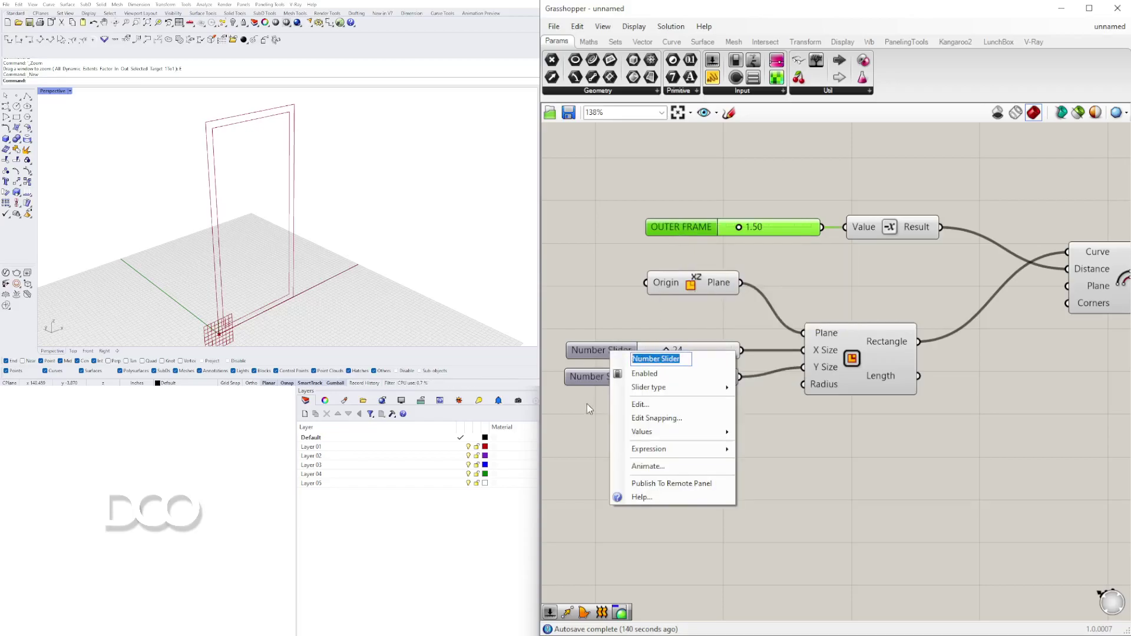
{"action": "type", "text": "WIDH"}
{"action": "key", "text": "BackSpace"}
{"action": "type", "text": "TH"}
{"action": "key", "text": "Return"}
Rename the slider feeding the Rectangle's Y Size as HEIGHT
{"action": "left_click", "coordinate": [599, 377]}
{"action": "right_click", "coordinate": [600, 375]}
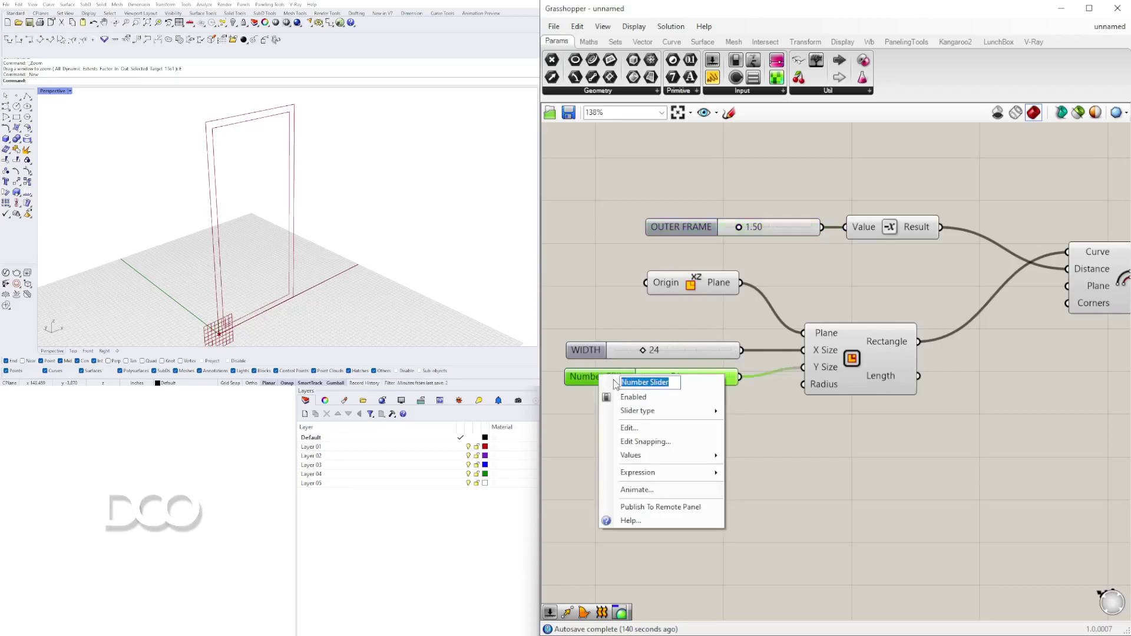
{"action": "type", "text": "HEIGHT"}
{"action": "key", "text": "Return"}
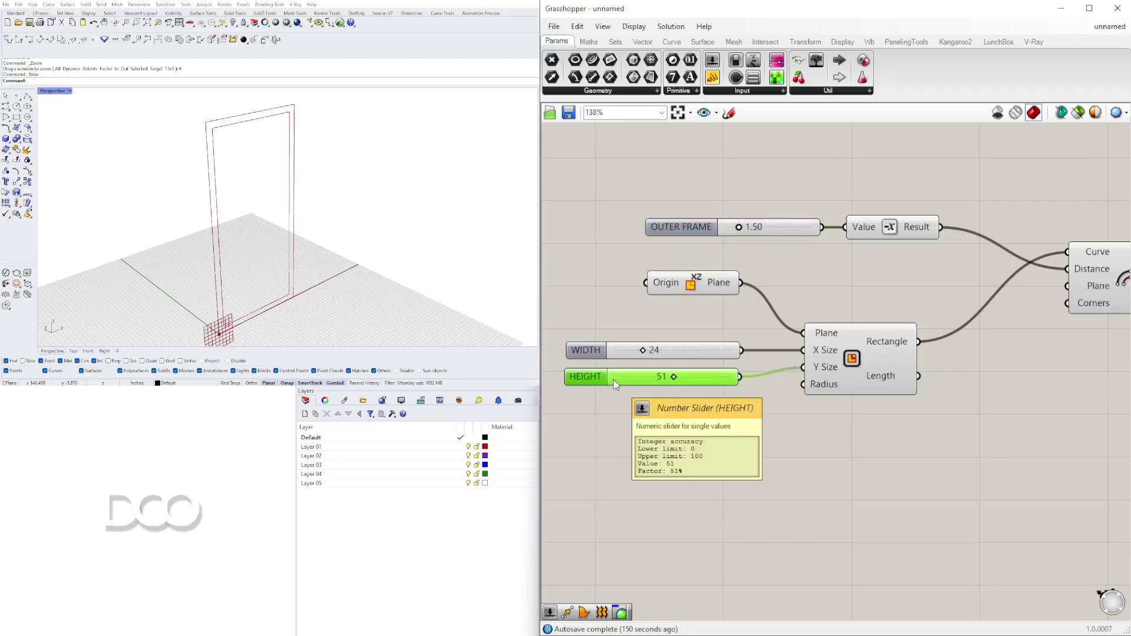
Tidy the frame components on the canvas, moving the Offset Curve component farther from the Rectangle and Negative components
{"action": "left_click", "coordinate": [742, 425]}
{"action": "left_click_drag", "start_coordinate": [711, 288], "coordinate": [720, 323]}
{"action": "left_click_drag", "start_coordinate": [760, 401], "coordinate": [731, 321]}
{"action": "right_click_drag", "start_coordinate": [902, 292], "coordinate": [752, 290]}
{"action": "scroll", "coordinate": [752, 289], "scroll_direction": "down", "scroll_amount": 3}
{"action": "left_click_drag", "start_coordinate": [1010, 342], "coordinate": [855, 254]}
{"action": "left_click_drag", "start_coordinate": [775, 277], "coordinate": [623, 226], "text": "shift"}
{"action": "mouse_move", "coordinate": [895, 278]}
{"action": "left_mouse_down"}
{"action": "mouse_move", "coordinate": [857, 317]}
{"action": "mouse_move", "coordinate": [886, 270]}
{"action": "left_mouse_up"}
{"action": "left_click", "coordinate": [239, 144]}
{"action": "scroll", "coordinate": [882, 302], "scroll_direction": "up", "scroll_amount": 3}
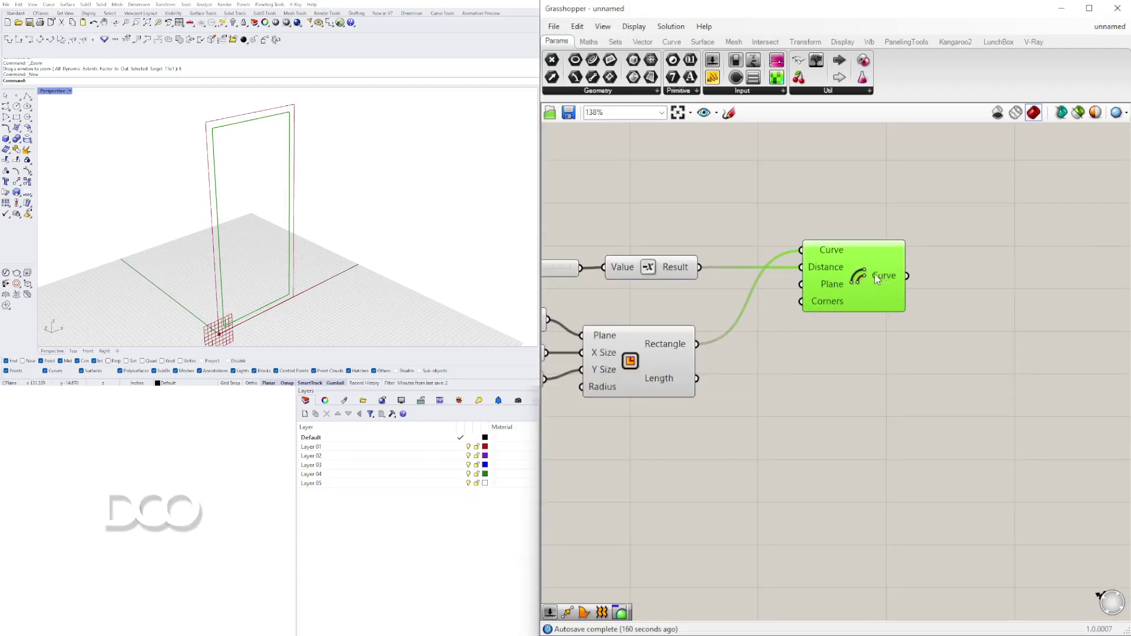
{"action": "left_click_drag", "start_coordinate": [859, 279], "coordinate": [916, 273]}
{"action": "left_click", "coordinate": [614, 354]}
{"action": "left_click", "coordinate": [680, 362]}
Place a Boundary Surfaces component after the Offset Curve component
{"action": "left_click", "coordinate": [975, 425]}
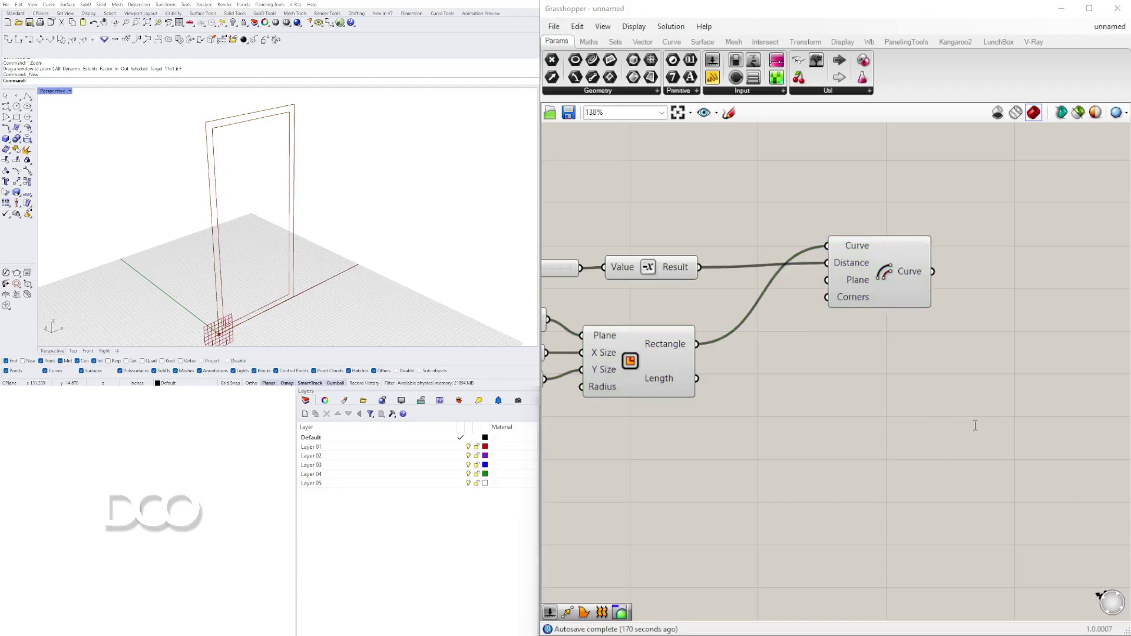
{"action": "double_click", "coordinate": [975, 425]}
{"action": "type", "text": "BOUND"}
{"action": "key", "text": "Return"}
{"action": "left_click_drag", "start_coordinate": [958, 419], "coordinate": [1064, 357]}
Connect both the Rectangle and Offset Curve outputs to the Boundary Surfaces' Edges input and flatten that input
{"action": "left_click", "coordinate": [650, 359]}
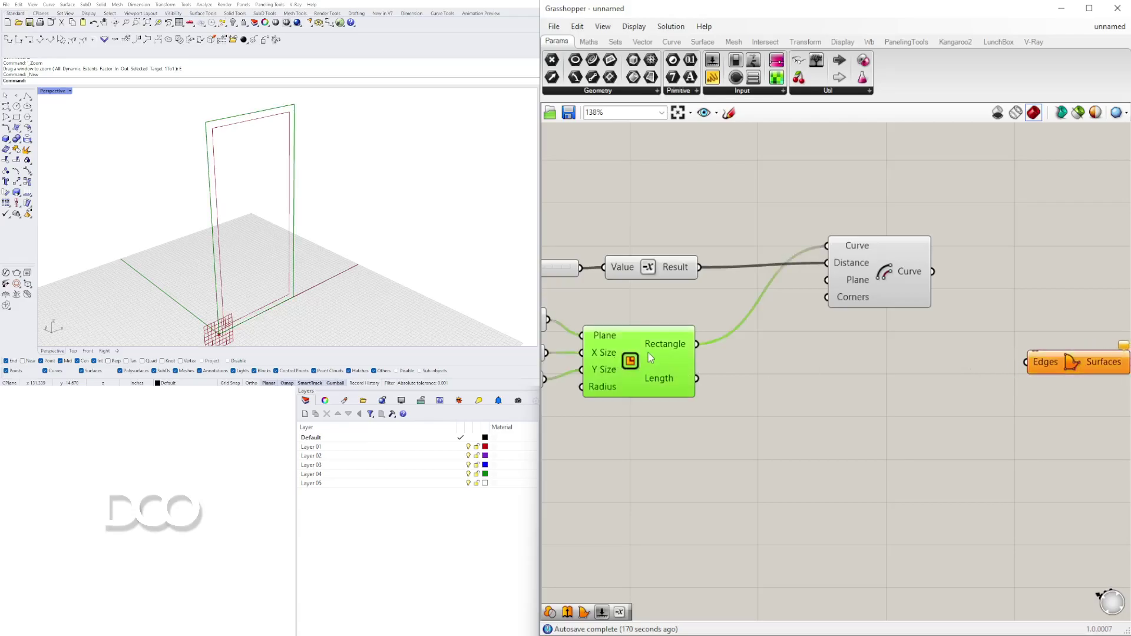
{"action": "left_click_drag", "start_coordinate": [697, 344], "coordinate": [1028, 363]}
{"action": "left_click_drag", "start_coordinate": [933, 271], "coordinate": [1068, 347], "text": "shift"}
{"action": "right_click", "coordinate": [1039, 362]}
{"action": "left_click", "coordinate": [1054, 457]}
Reposition the Boundary Surfaces component just below the Offset Curve's output and inspect the frame surface in the viewport
{"action": "scroll", "coordinate": [1063, 342], "scroll_direction": "down", "scroll_amount": 1}
{"action": "right_click_drag", "start_coordinate": [991, 387], "coordinate": [738, 374]}
{"action": "left_click", "coordinate": [826, 346]}
{"action": "mouse_move", "coordinate": [827, 332]}
{"action": "left_mouse_down"}
{"action": "mouse_move", "coordinate": [862, 331]}
{"action": "mouse_move", "coordinate": [837, 314]}
{"action": "left_mouse_up"}
{"action": "left_click", "coordinate": [843, 346]}
{"action": "scroll", "coordinate": [282, 127], "scroll_direction": "up", "scroll_amount": 5}
{"action": "scroll", "coordinate": [334, 114], "scroll_direction": "down", "scroll_amount": 4}
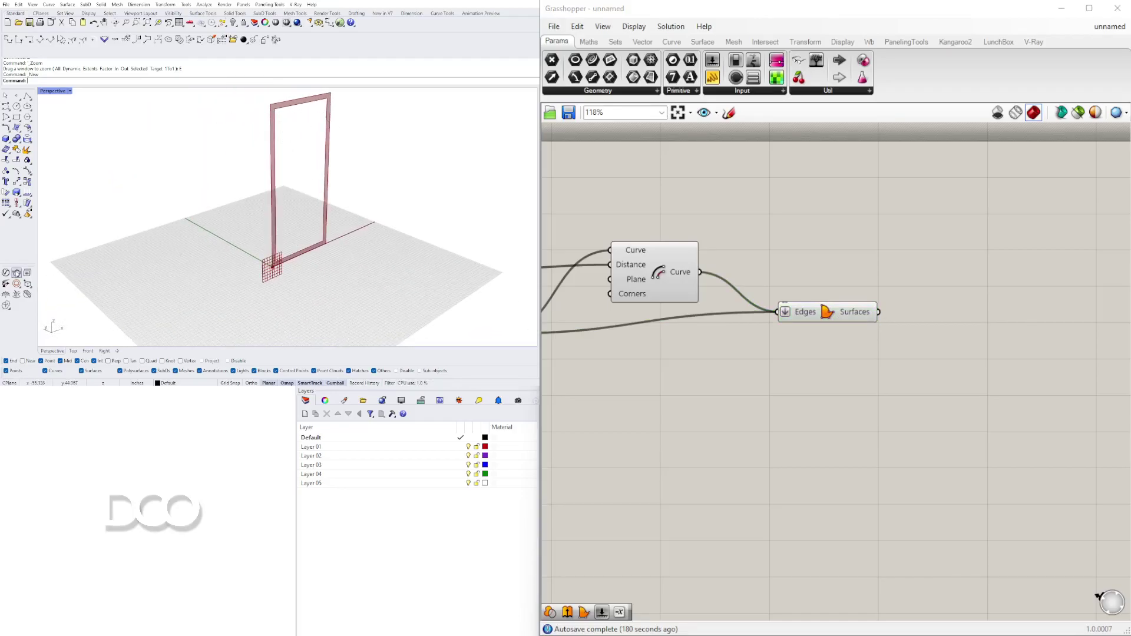
{"action": "scroll", "coordinate": [805, 311], "scroll_direction": "down", "scroll_amount": 2}
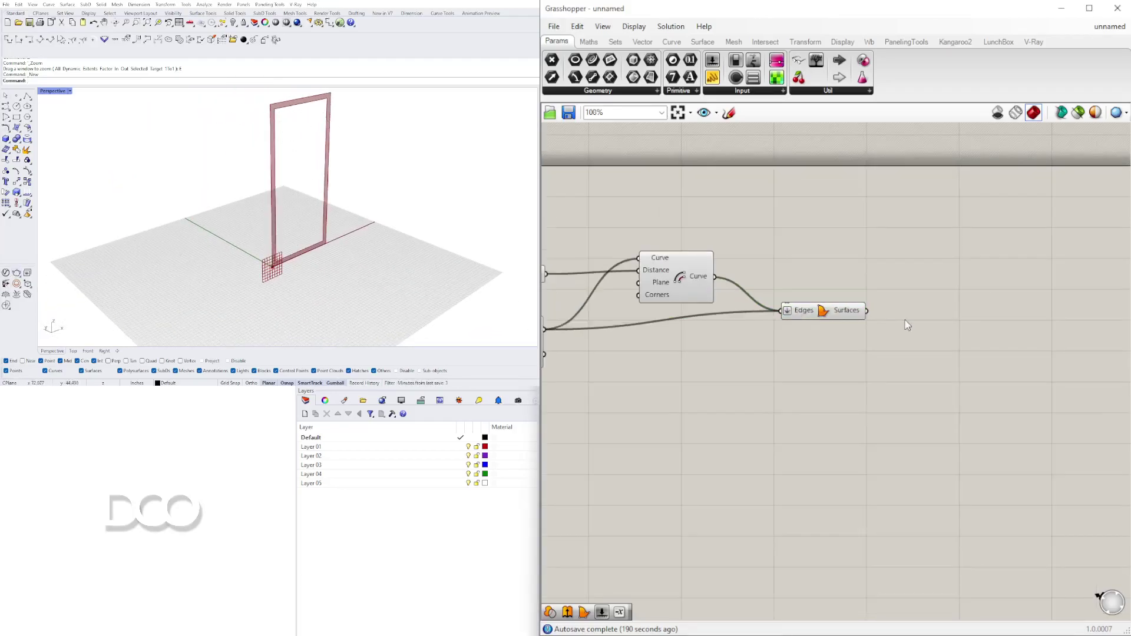
{"action": "left_click", "coordinate": [753, 271]}
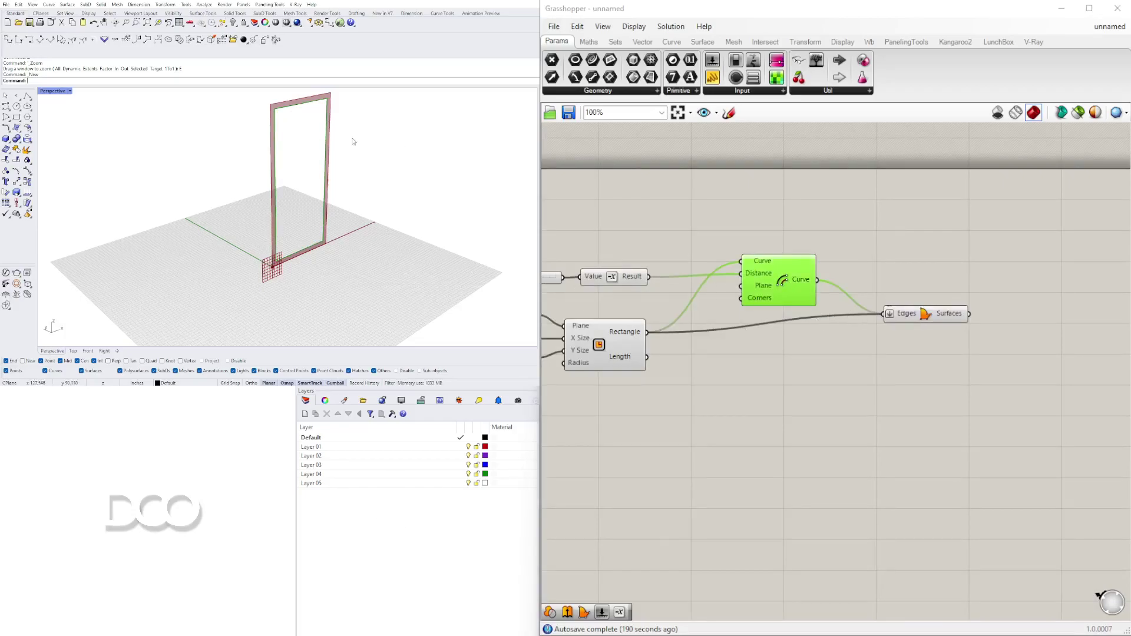
{"action": "mouse_move", "coordinate": [917, 307]}
{"action": "left_mouse_down"}
{"action": "mouse_move", "coordinate": [898, 314]}
{"action": "mouse_move", "coordinate": [930, 316]}
{"action": "mouse_move", "coordinate": [896, 312]}
{"action": "left_mouse_up"}
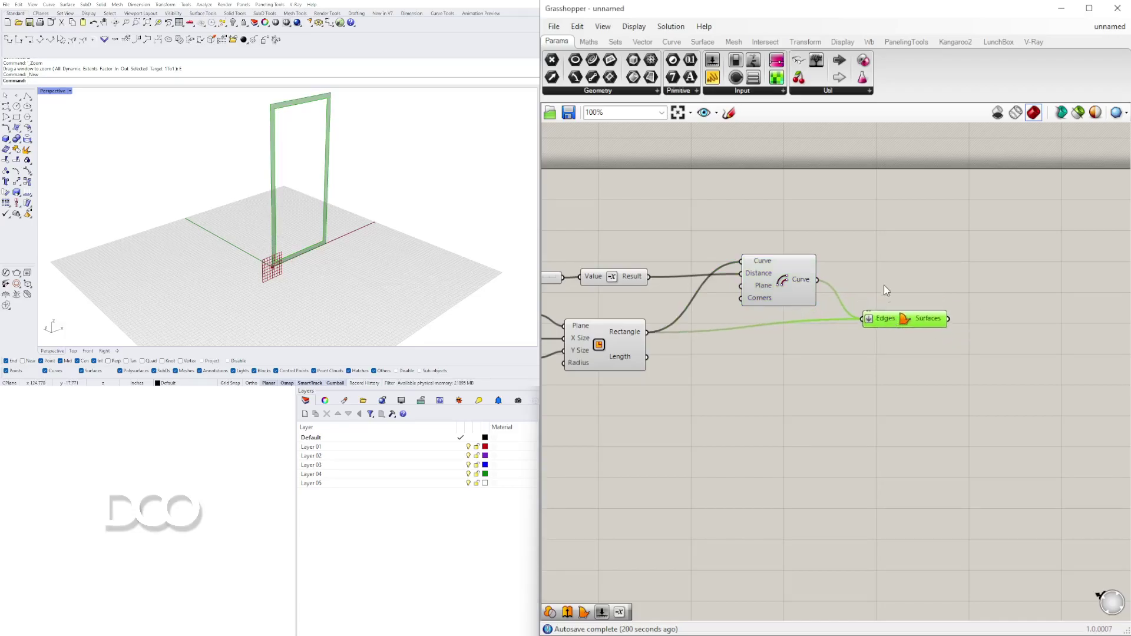
Add a second Boundary Surfaces component above the first and connect only the Offset Curve output to its Edges input
{"action": "double_click", "coordinate": [882, 275]}
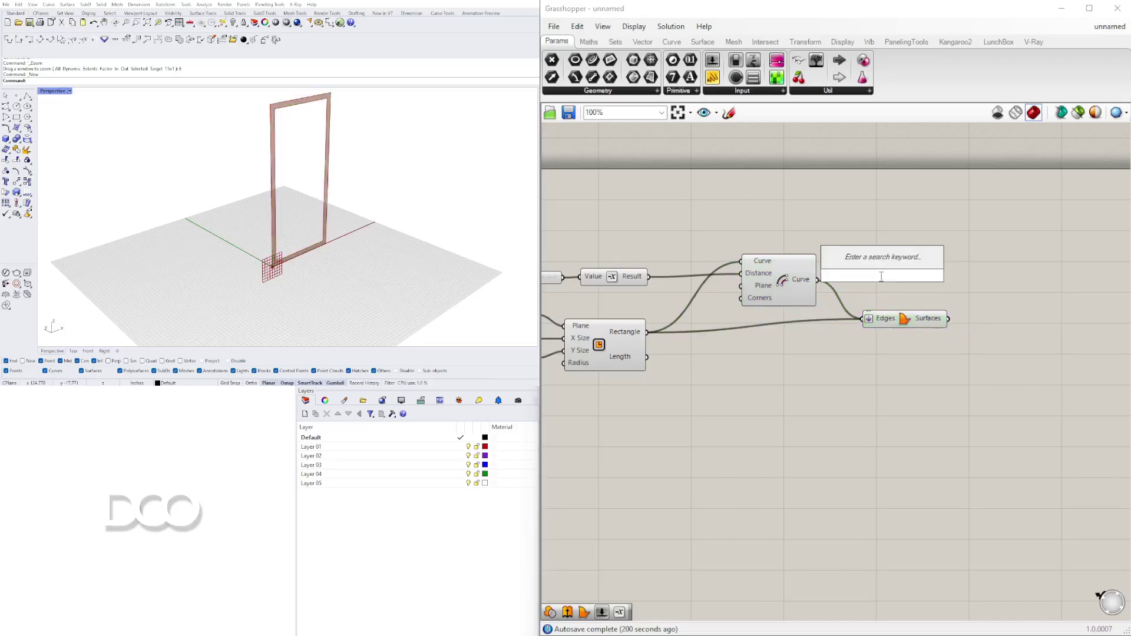
{"action": "type", "text": "BOUND"}
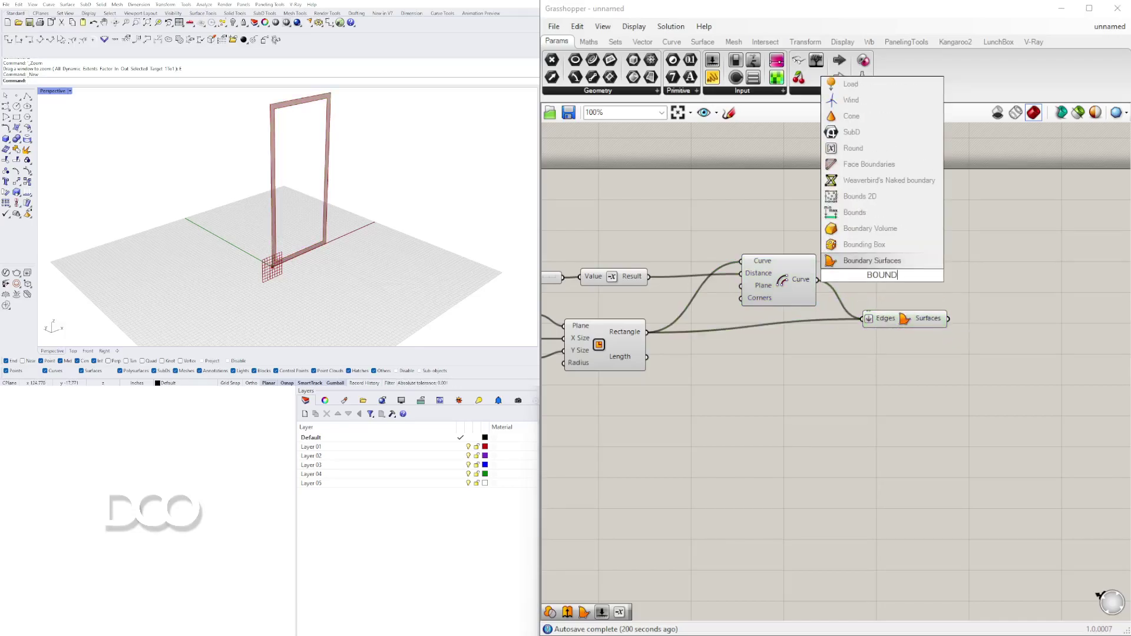
{"action": "left_click", "coordinate": [869, 260]}
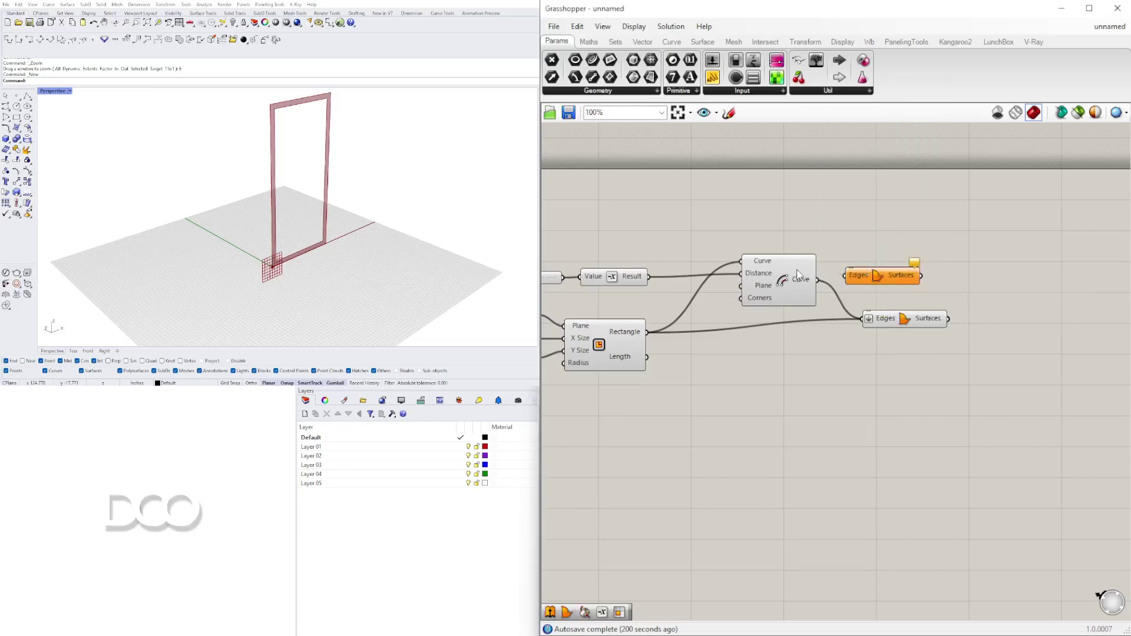
{"action": "left_click", "coordinate": [799, 277]}
{"action": "left_click_drag", "start_coordinate": [818, 280], "coordinate": [909, 244]}
{"action": "left_click_drag", "start_coordinate": [912, 323], "coordinate": [905, 321]}
{"action": "left_click_drag", "start_coordinate": [913, 239], "coordinate": [906, 244]}
{"action": "left_click_drag", "start_coordinate": [909, 324], "coordinate": [906, 329]}
{"action": "left_click_drag", "start_coordinate": [915, 246], "coordinate": [914, 283]}
Place an Isotrim component with some space after the two Boundary Surfaces components
{"action": "double_click", "coordinate": [997, 261]}
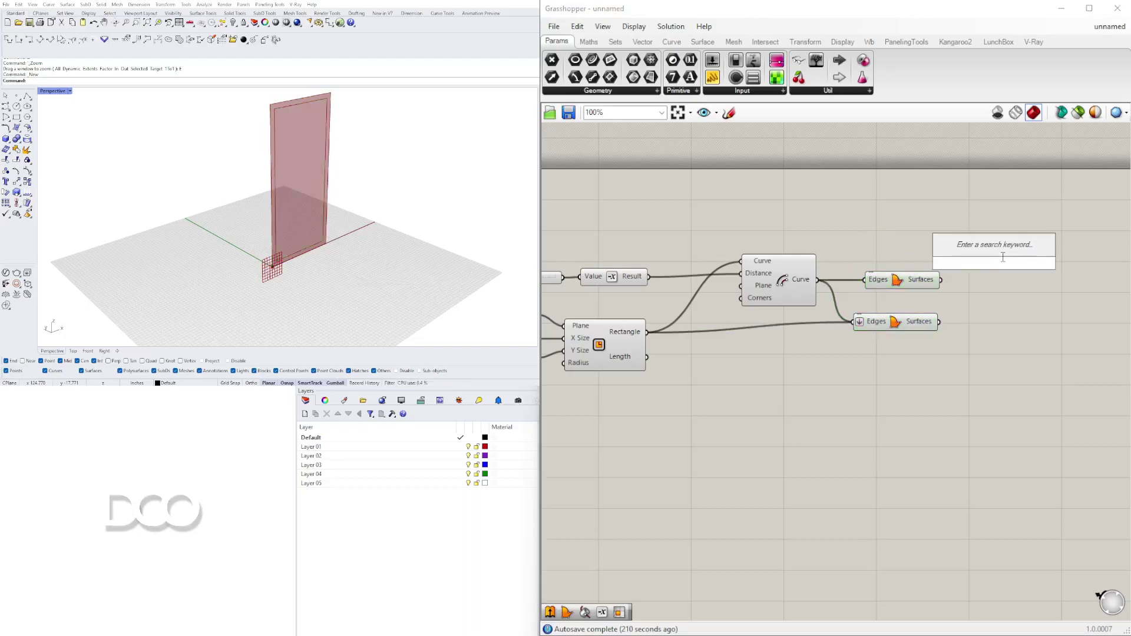
{"action": "type", "text": "ISO"}
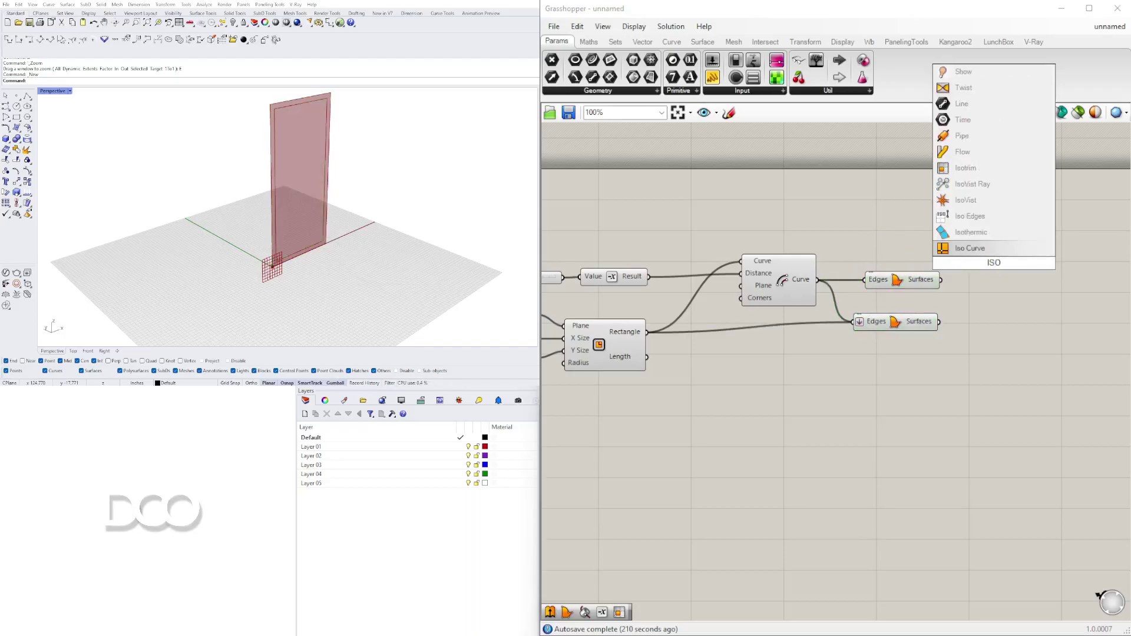
{"action": "left_click", "coordinate": [984, 169]}
{"action": "right_click_drag", "start_coordinate": [941, 257], "coordinate": [709, 242]}
{"action": "left_click_drag", "start_coordinate": [713, 245], "coordinate": [895, 260]}
{"action": "left_click", "coordinate": [777, 279]}
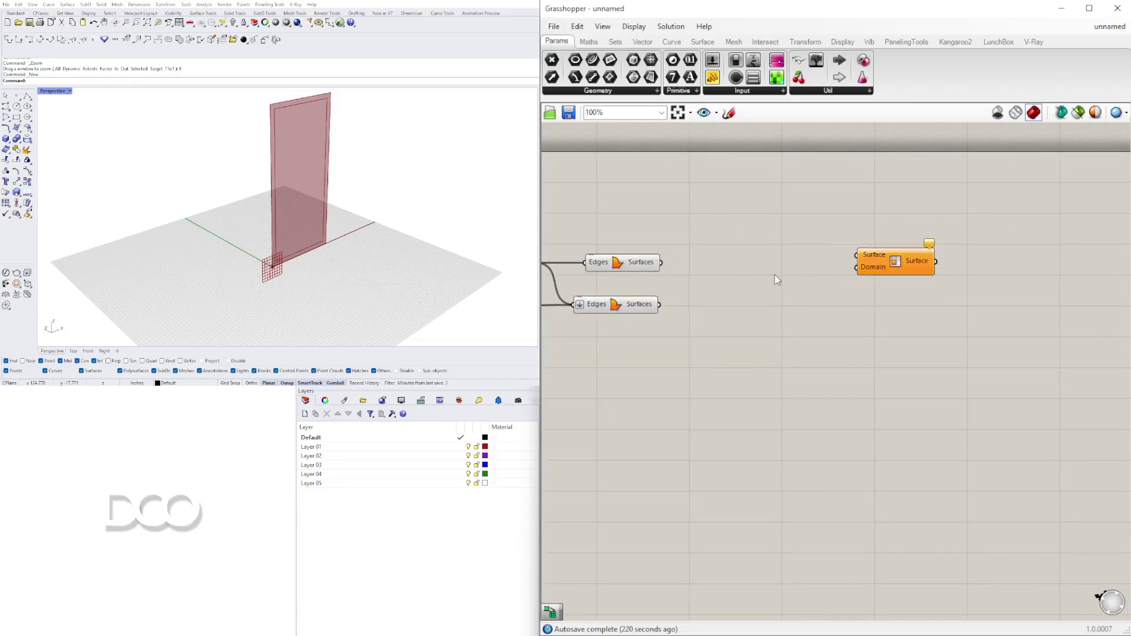
{"action": "double_click", "coordinate": [776, 279]}
{"action": "type", "text": "DIV"}
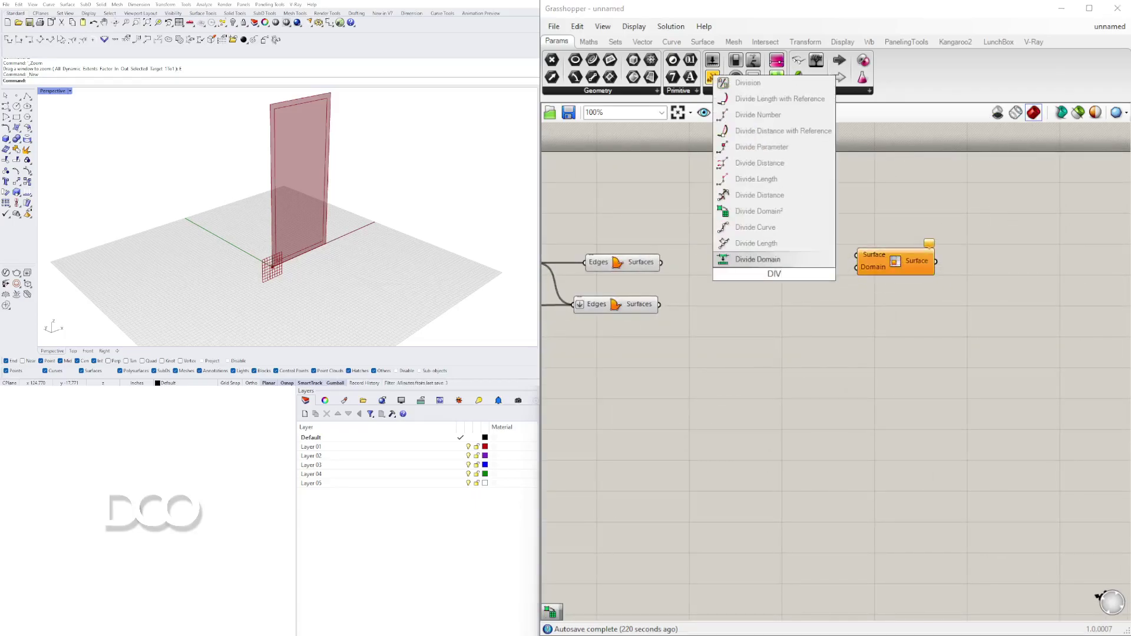
{"action": "left_click", "coordinate": [760, 259]}
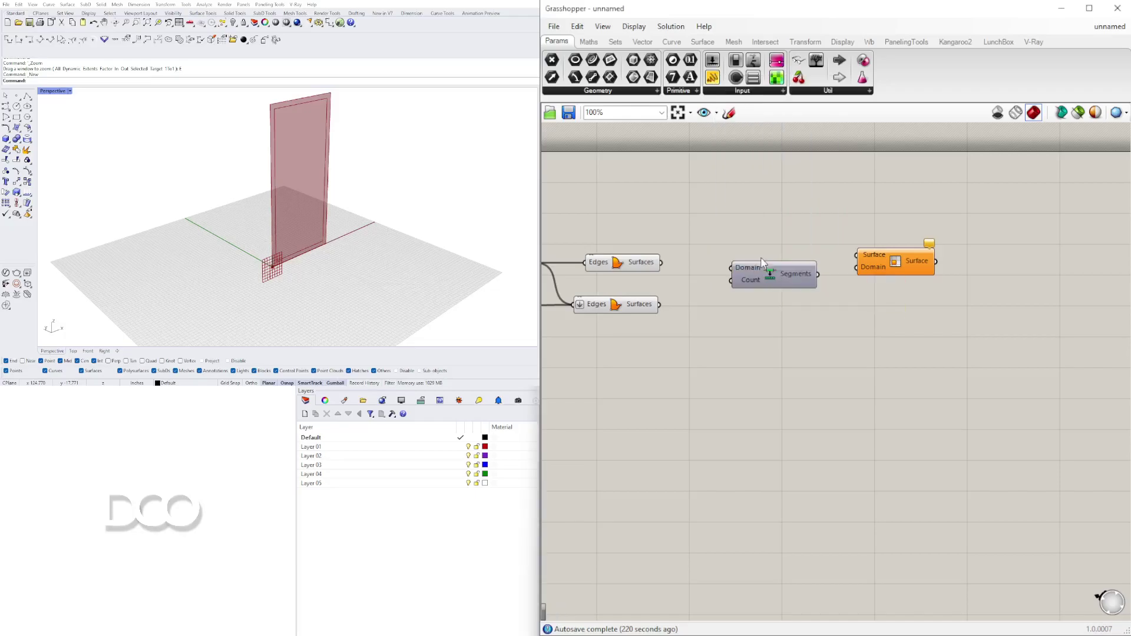
{"action": "key", "text": "Delete"}
Place a Divide Domain² component between the Boundary Surfaces and Isotrim components
{"action": "double_click", "coordinate": [769, 289]}
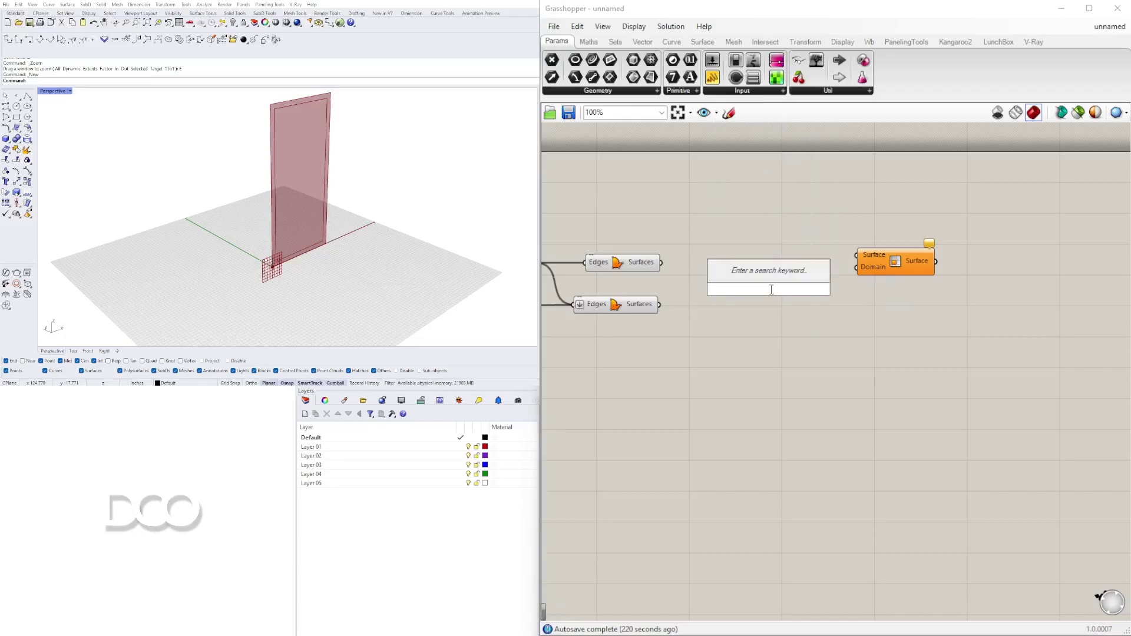
{"action": "type", "text": "DIVI"}
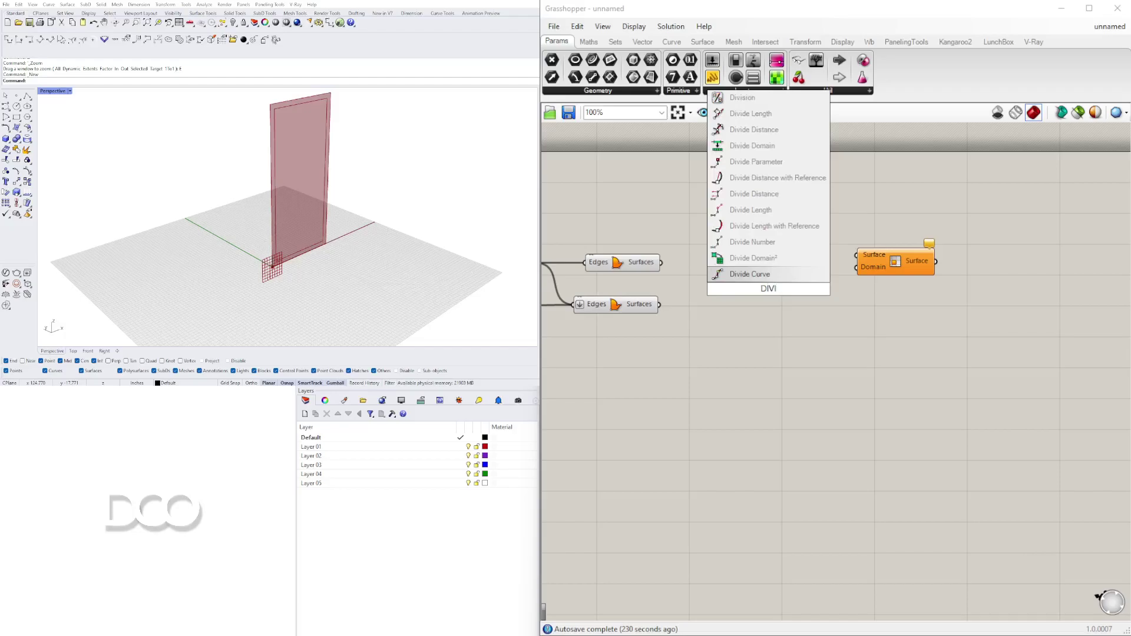
{"action": "left_click", "coordinate": [752, 258]}
{"action": "left_click_drag", "start_coordinate": [767, 291], "coordinate": [774, 300]}
Connect the inner boundary surface to Divide Domain² and Isotrim, feed the Segments into Isotrim's Domain, and align the components
{"action": "left_click", "coordinate": [635, 268]}
{"action": "left_click_drag", "start_coordinate": [662, 264], "coordinate": [740, 286]}
{"action": "left_click_drag", "start_coordinate": [661, 263], "coordinate": [864, 250]}
{"action": "left_click_drag", "start_coordinate": [820, 297], "coordinate": [903, 261]}
{"action": "left_click_drag", "start_coordinate": [784, 295], "coordinate": [788, 222]}
{"action": "left_click_drag", "start_coordinate": [886, 262], "coordinate": [869, 263]}
{"action": "left_click_drag", "start_coordinate": [764, 211], "coordinate": [755, 214]}
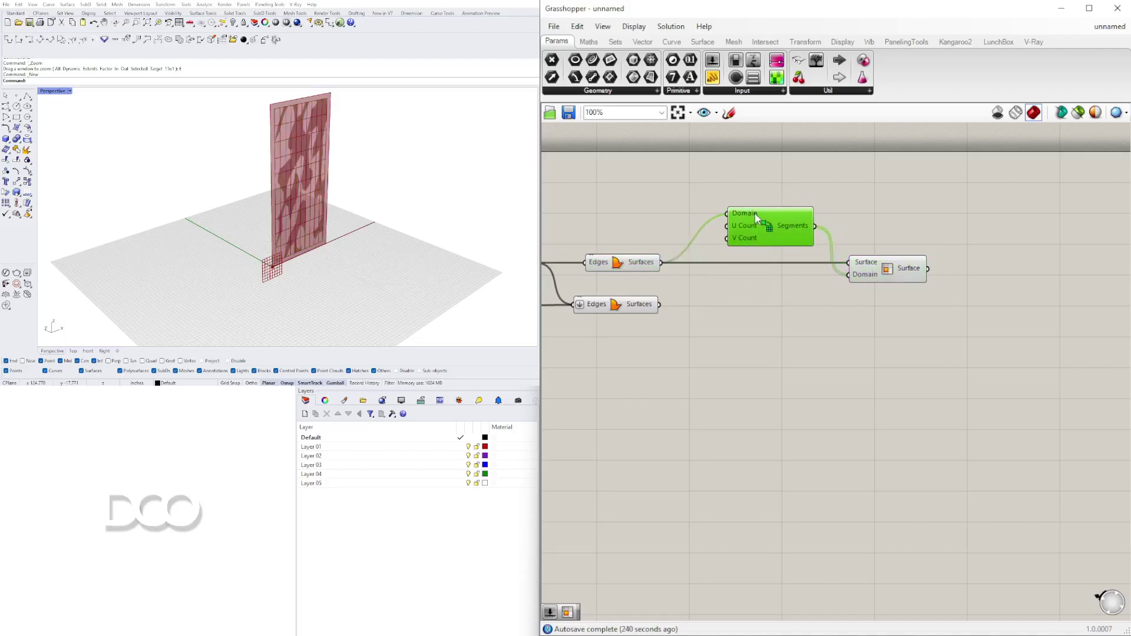
Create a number slider with the value 3 ahead of the Divide Domain² component
{"action": "right_click_drag", "start_coordinate": [643, 223], "coordinate": [797, 225]}
{"action": "double_click", "coordinate": [733, 213]}
{"action": "type", "text": "3"}
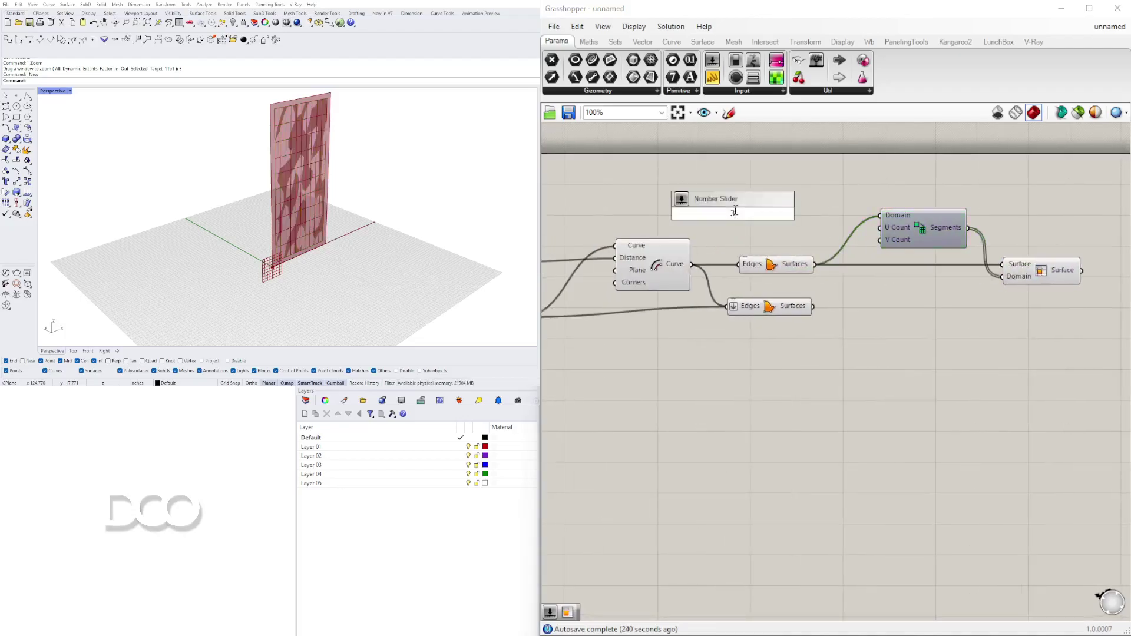
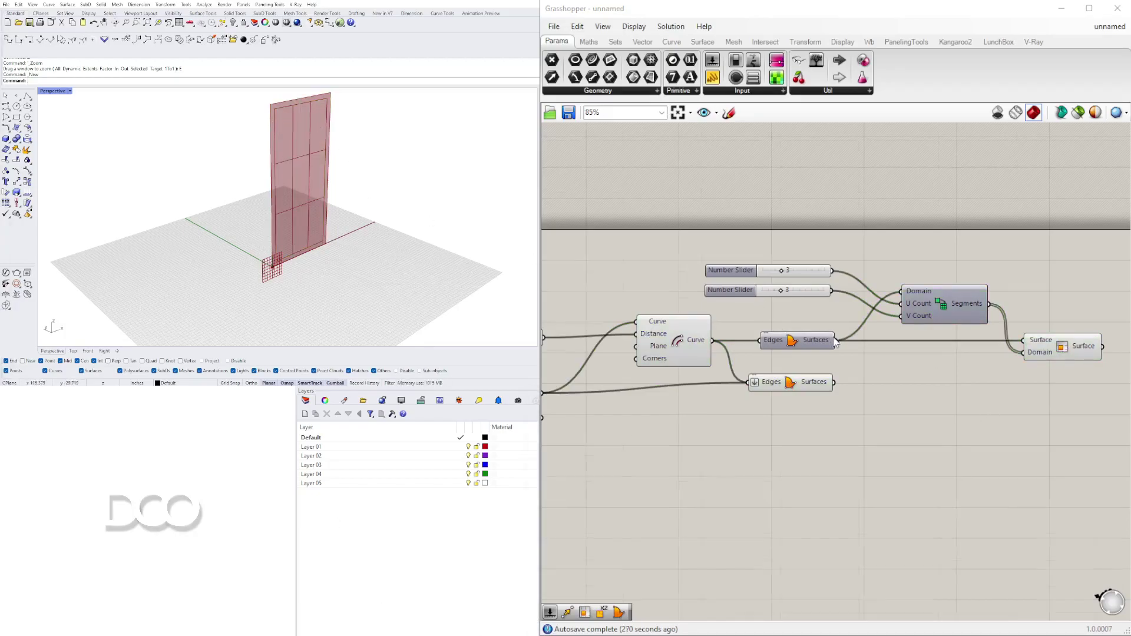
Rename the slider feeding U Count as U and the slider feeding V Count as V
{"action": "scroll", "coordinate": [731, 273], "scroll_direction": "up", "scroll_amount": 3}
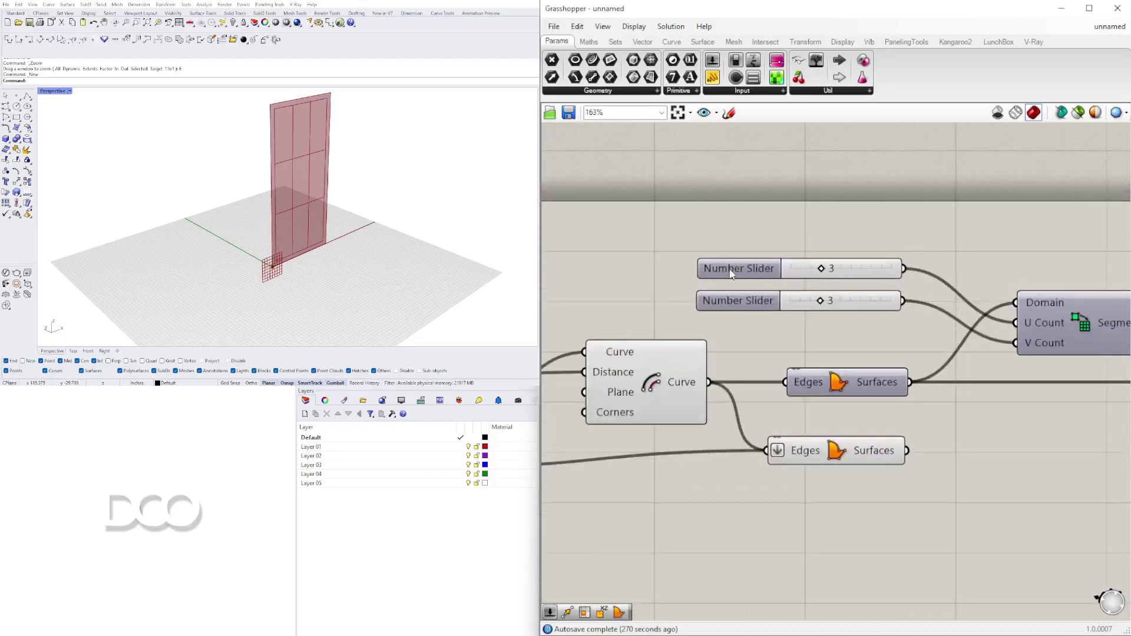
{"action": "right_click", "coordinate": [731, 273]}
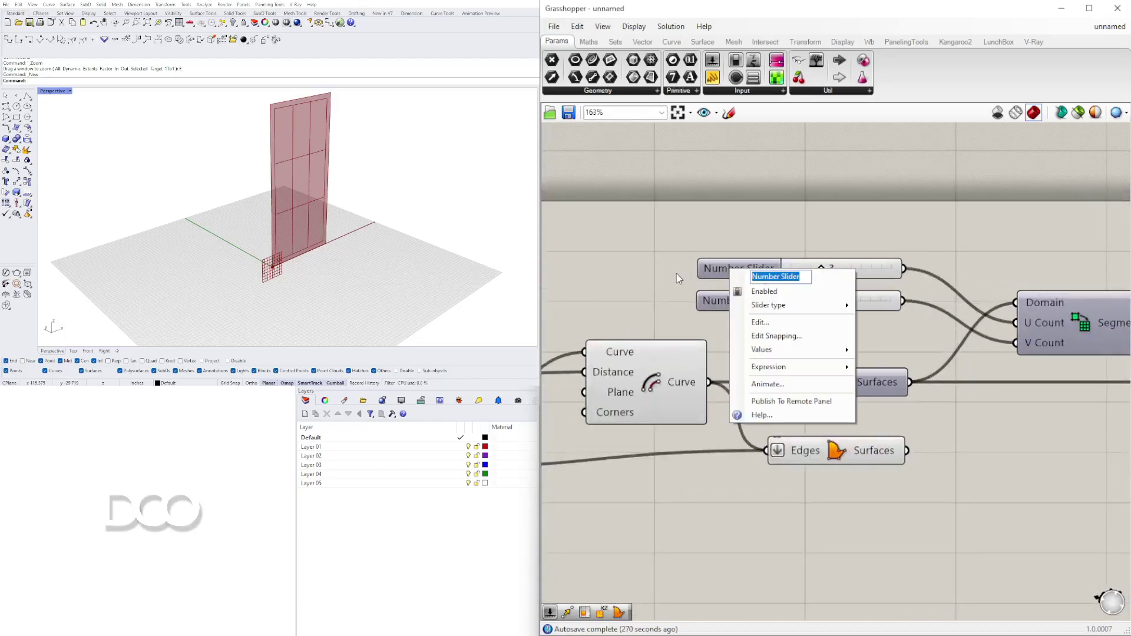
{"action": "type", "text": "U"}
{"action": "key", "text": "Return"}
{"action": "right_click", "coordinate": [754, 309]}
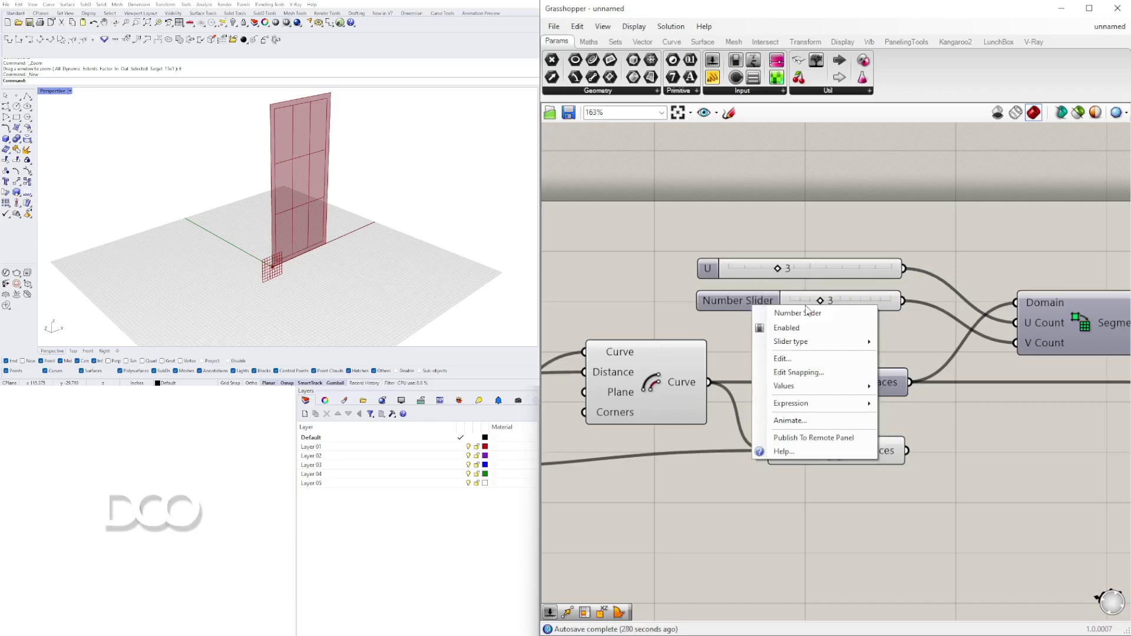
{"action": "type", "text": "B"}
{"action": "key", "text": "BackSpace"}
{"action": "type", "text": "V"}
{"action": "key", "text": "Return"}
Tidy the placement of the U and V sliders ahead of the Divide Domain² component
{"action": "scroll", "coordinate": [701, 273], "scroll_direction": "up", "scroll_amount": 1}
{"action": "left_click_drag", "start_coordinate": [701, 271], "coordinate": [705, 278]}
{"action": "left_click_drag", "start_coordinate": [736, 237], "coordinate": [735, 324]}
{"action": "left_click", "coordinate": [977, 262]}
{"action": "right_click_drag", "start_coordinate": [977, 262], "coordinate": [700, 230]}
{"action": "scroll", "coordinate": [802, 255], "scroll_direction": "down", "scroll_amount": 2}
Examine the Isotrim subdivisions inside the frame up close in the viewport
{"action": "left_click", "coordinate": [1034, 350]}
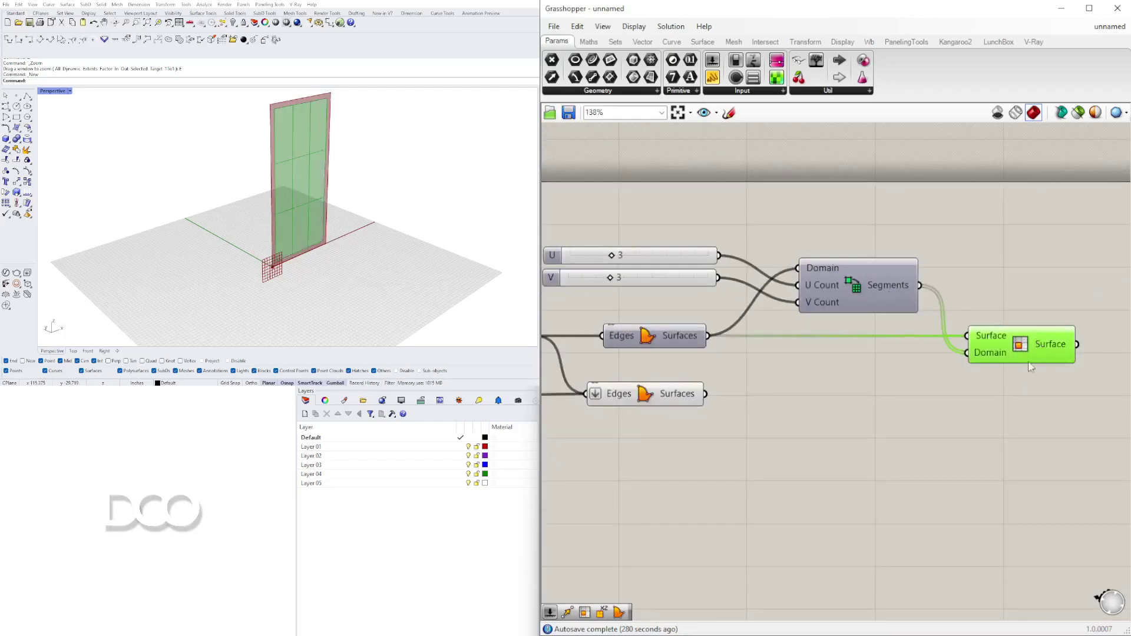
{"action": "right_click_drag", "start_coordinate": [1037, 353], "coordinate": [890, 341]}
{"action": "left_click", "coordinate": [844, 396]}
{"action": "scroll", "coordinate": [362, 182], "scroll_direction": "up", "scroll_amount": 3}
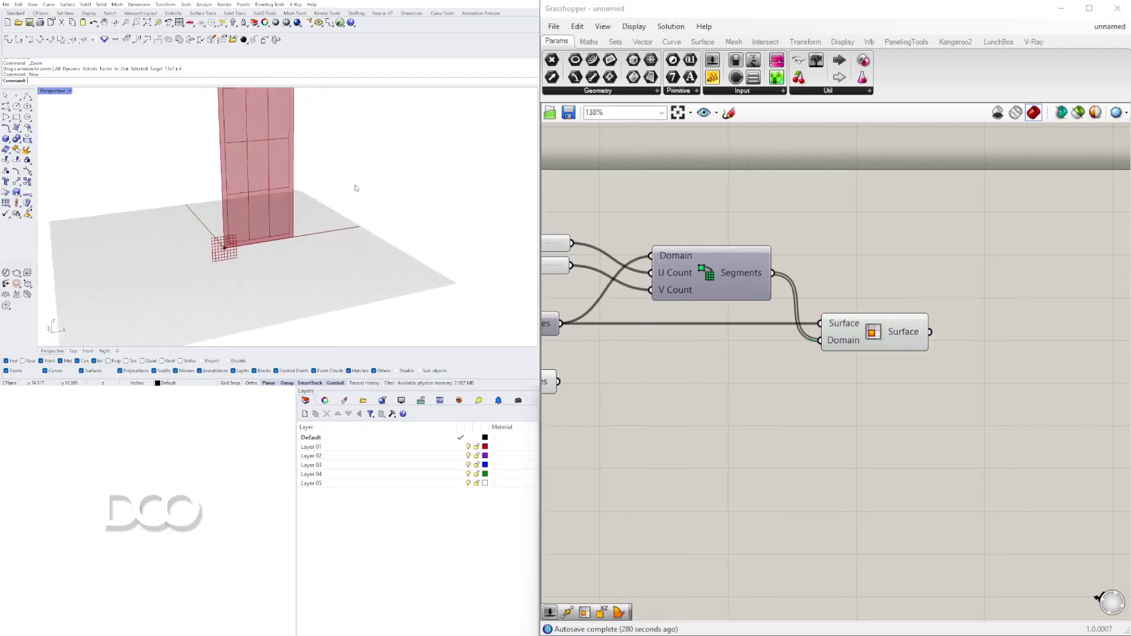
{"action": "right_click_drag", "start_coordinate": [354, 185], "coordinate": [316, 208]}
{"action": "right_click_drag", "start_coordinate": [274, 177], "coordinate": [279, 149], "text": "ctrl"}
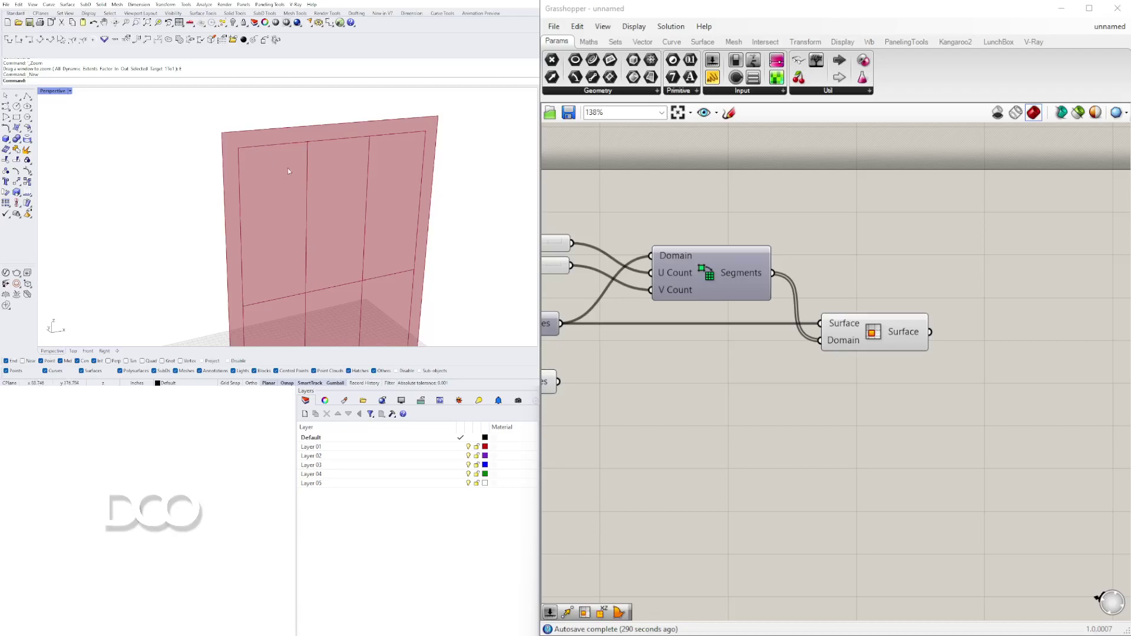
Place a Curve parameter after the Isotrim component and connect the Isotrim Surface output to it
{"action": "double_click", "coordinate": [988, 282]}
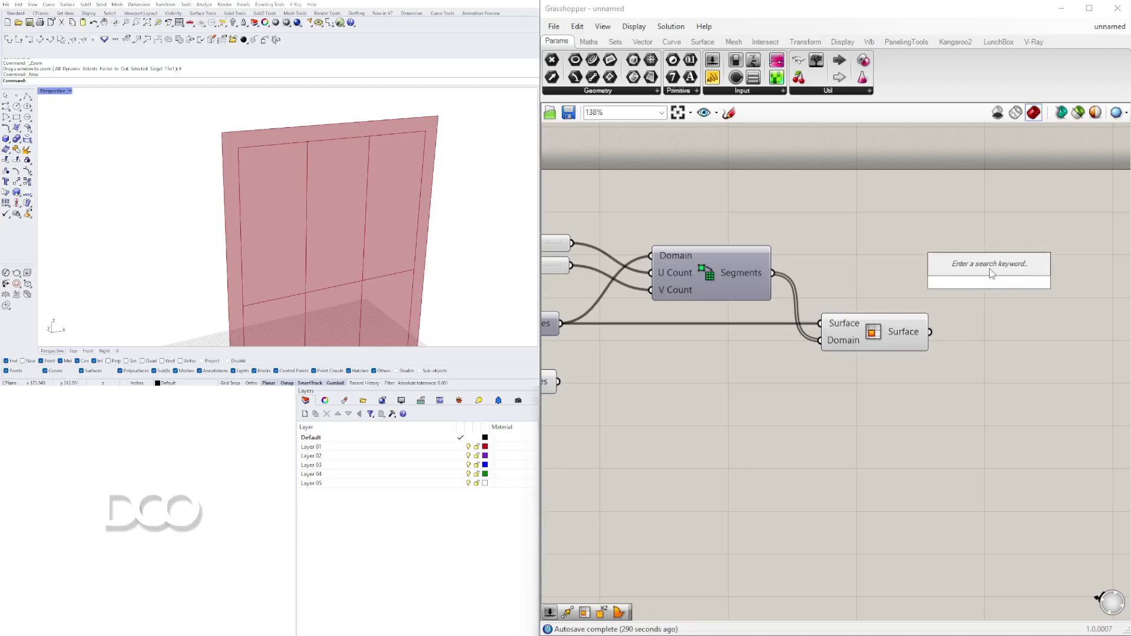
{"action": "type", "text": "CUR"}
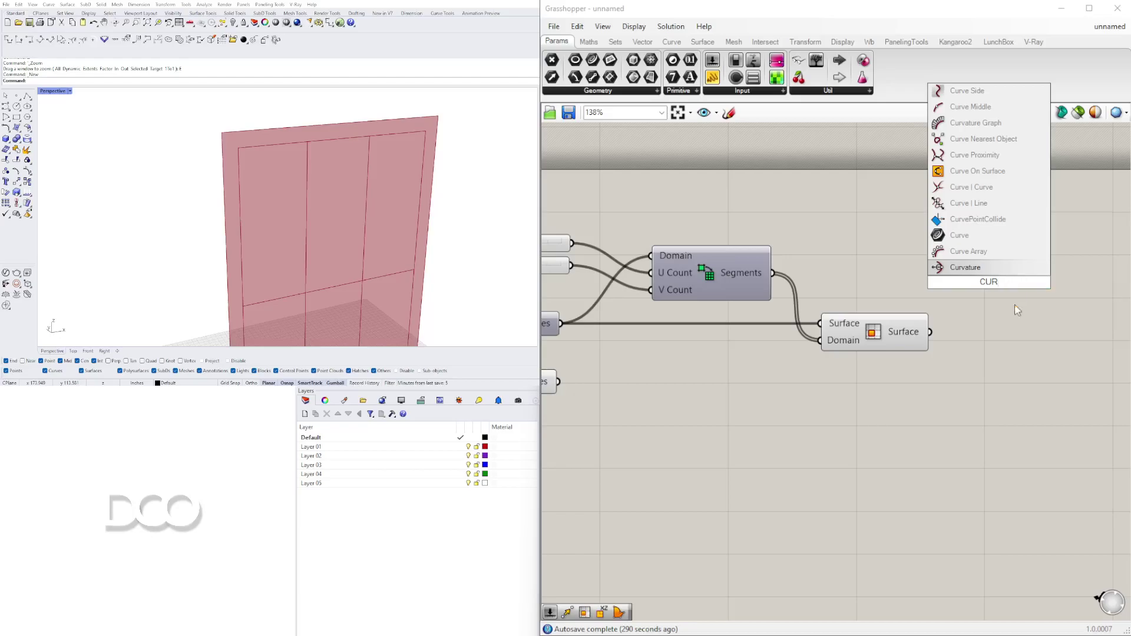
{"action": "key", "text": "Up"}
{"action": "key", "text": "Return"}
{"action": "left_click_drag", "start_coordinate": [930, 332], "coordinate": [992, 310]}
Compare the Isotrim surfaces with the Curve parameter's panel outlines in the viewport
{"action": "scroll", "coordinate": [371, 147], "scroll_direction": "down", "scroll_amount": 7}
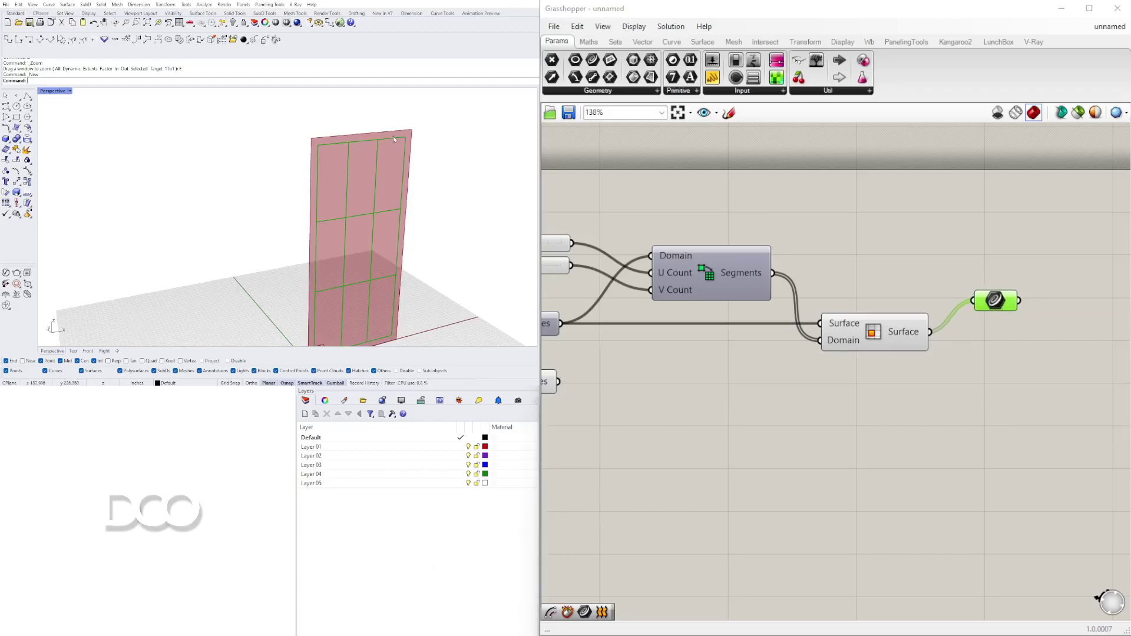
{"action": "left_click", "coordinate": [869, 341]}
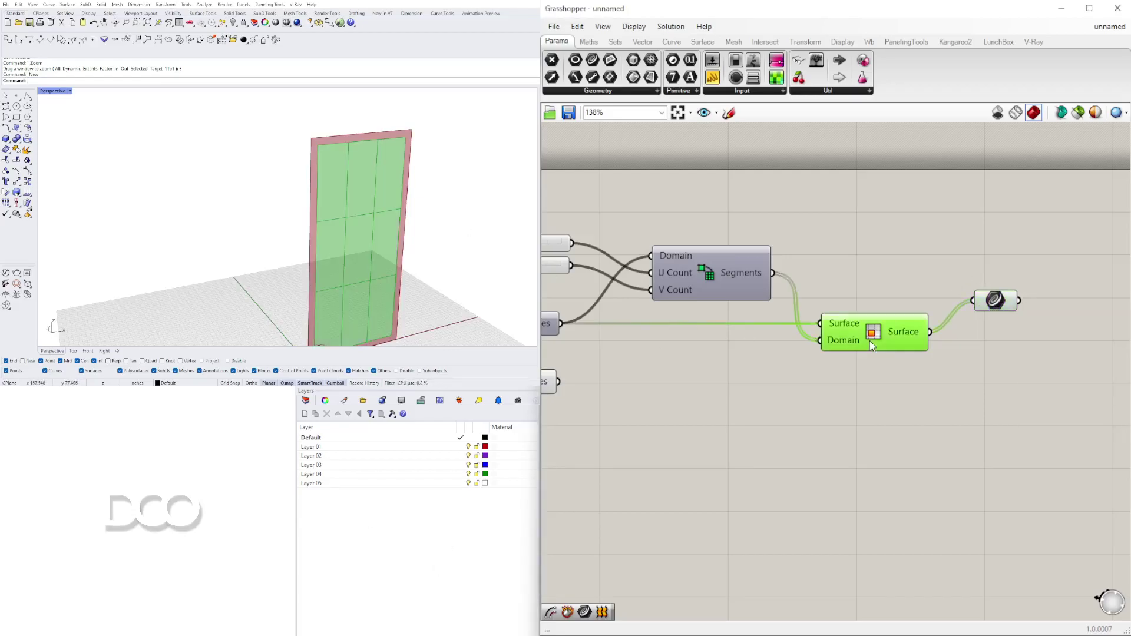
{"action": "left_click", "coordinate": [996, 303]}
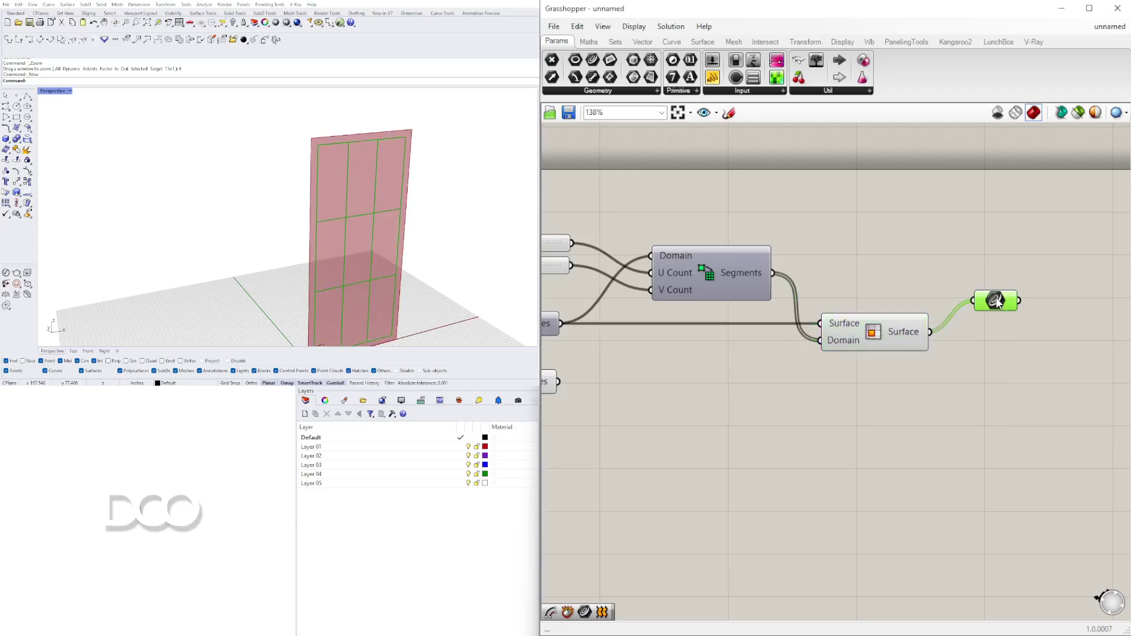
Bake the Curve parameter's panel outlines into Rhino and select individual outlines to inspect them
{"action": "left_click", "coordinate": [1000, 283]}
{"action": "left_click", "coordinate": [1002, 301]}
{"action": "middle_click", "coordinate": [1006, 304]}
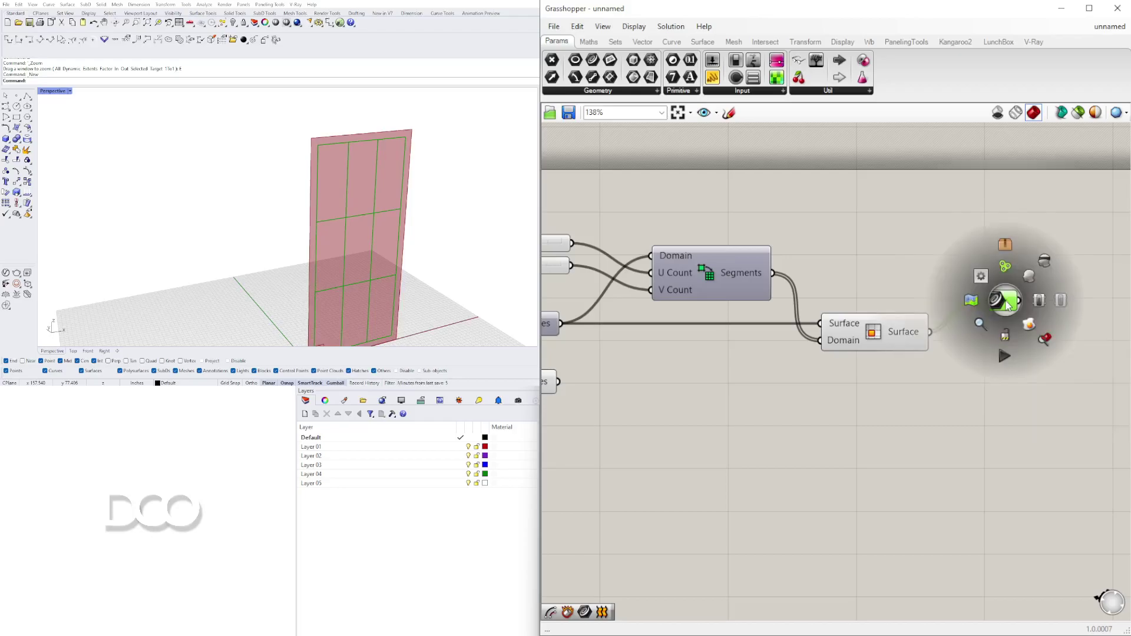
{"action": "left_click", "coordinate": [400, 142]}
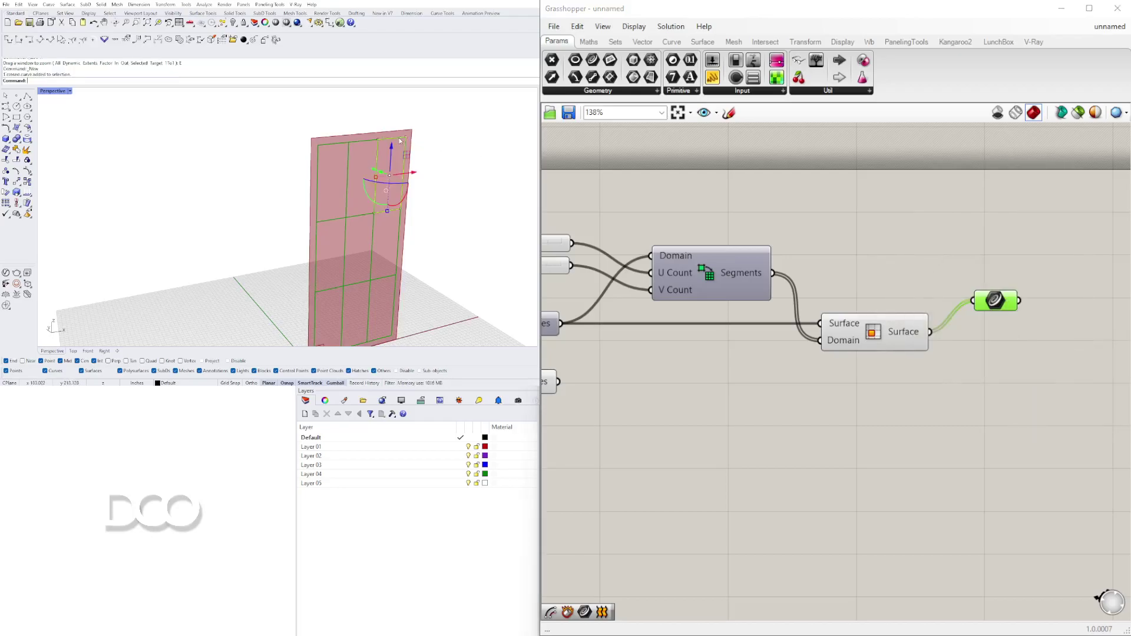
{"action": "left_click", "coordinate": [355, 142]}
{"action": "left_click", "coordinate": [332, 144]}
{"action": "left_click", "coordinate": [317, 238]}
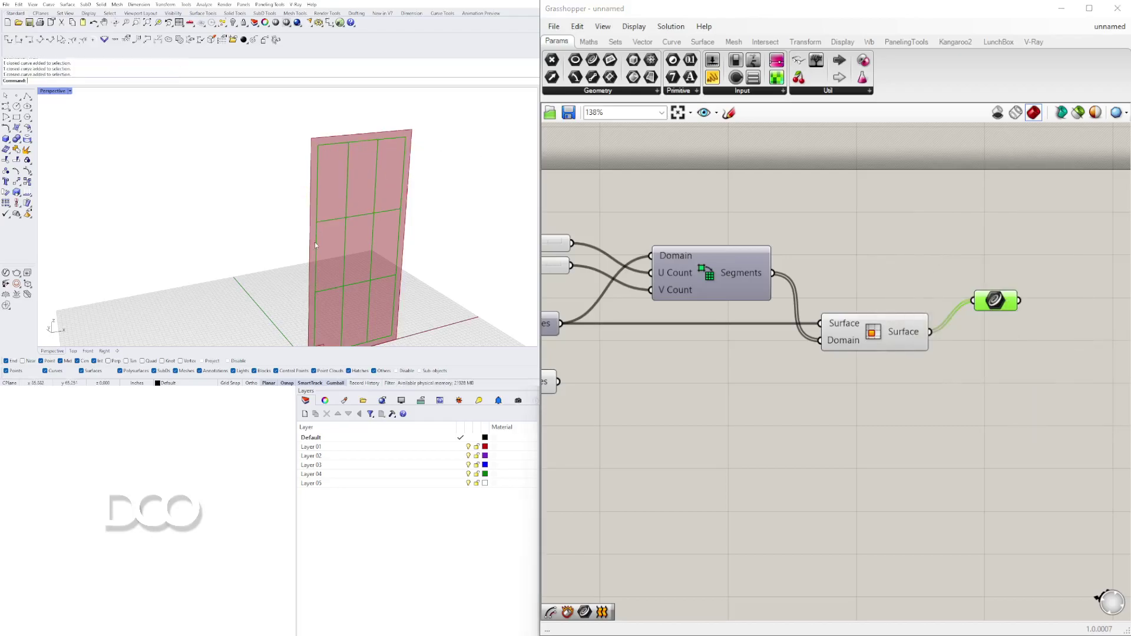
{"action": "left_click", "coordinate": [391, 253]}
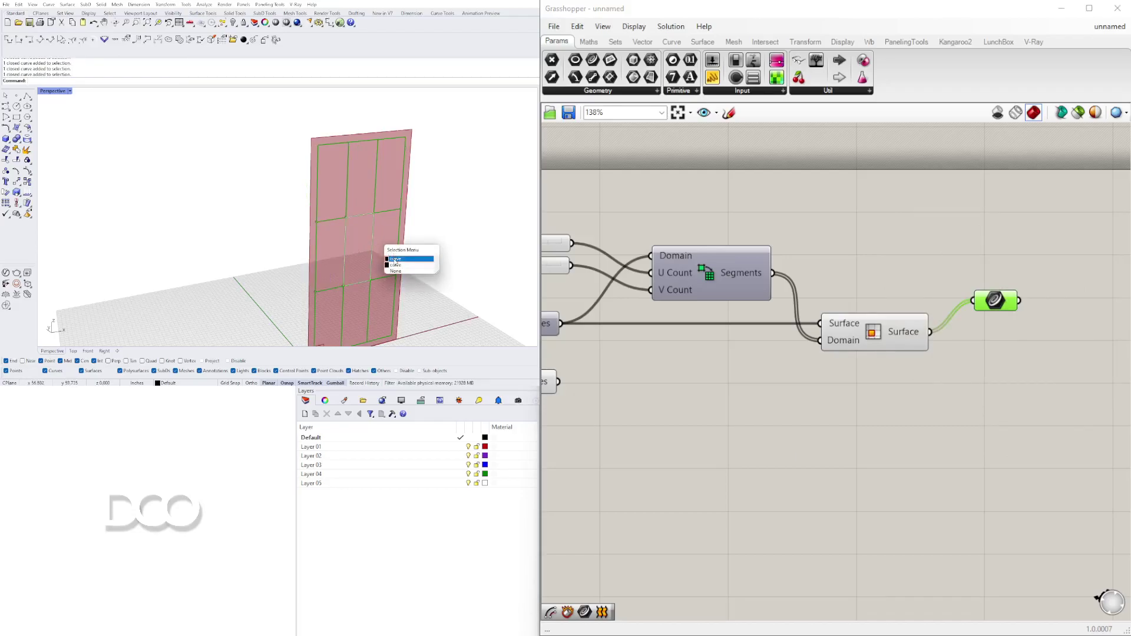
{"action": "left_click", "coordinate": [395, 259]}
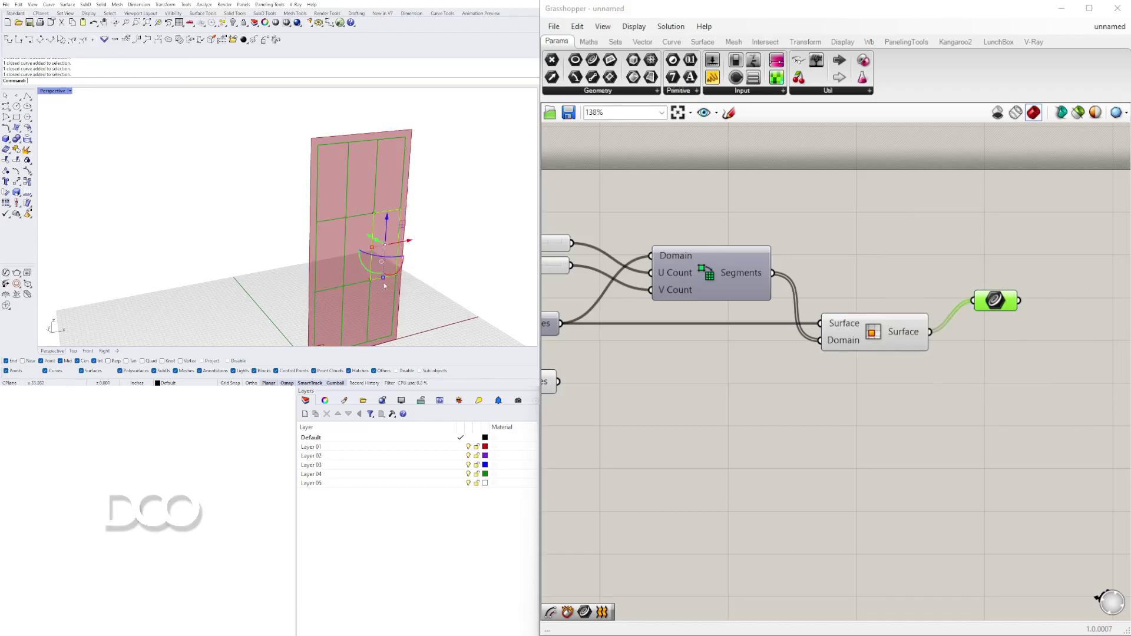
Line up the Curve parameter with the Isotrim output and delete the baked panel curves from the Rhino viewport
{"action": "left_click", "coordinate": [886, 339]}
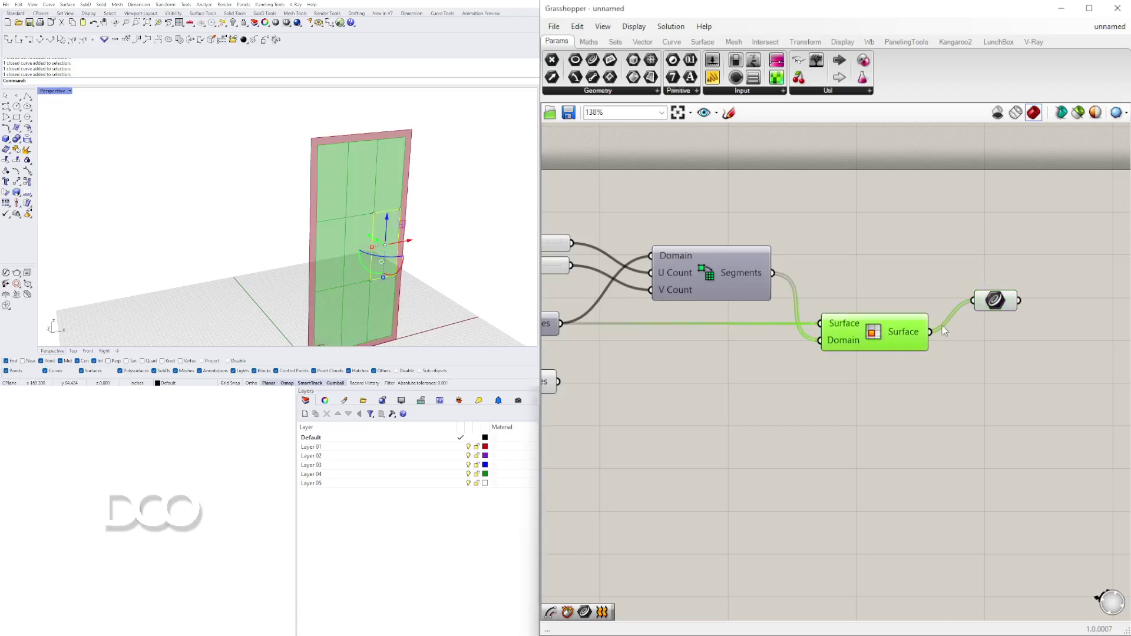
{"action": "left_click_drag", "start_coordinate": [995, 301], "coordinate": [967, 331]}
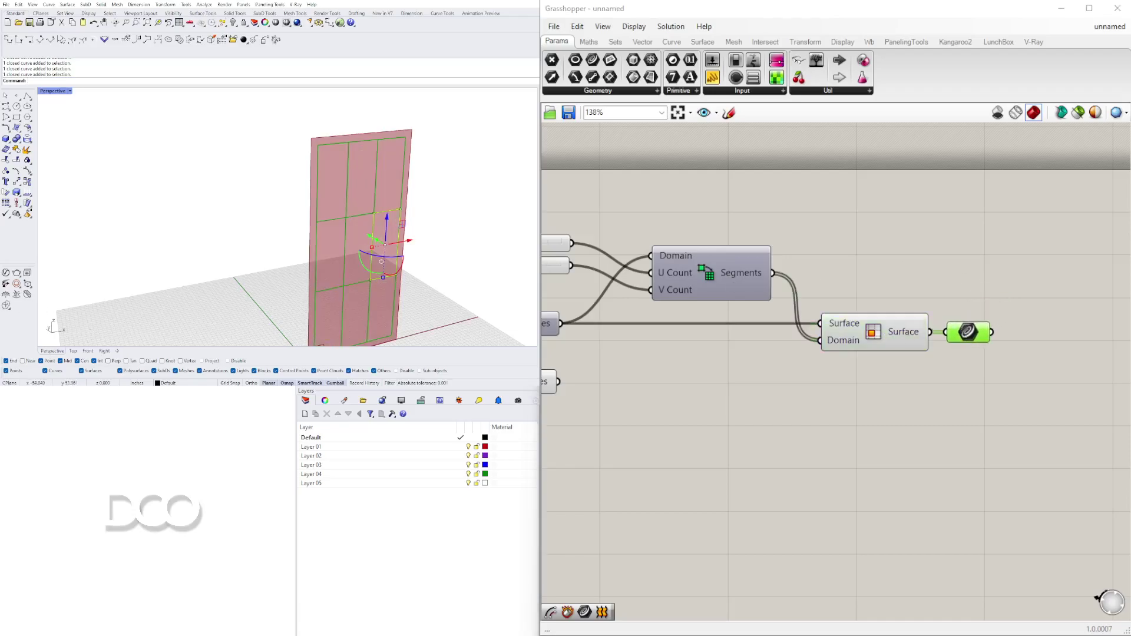
{"action": "left_click_drag", "start_coordinate": [457, 310], "coordinate": [301, 172]}
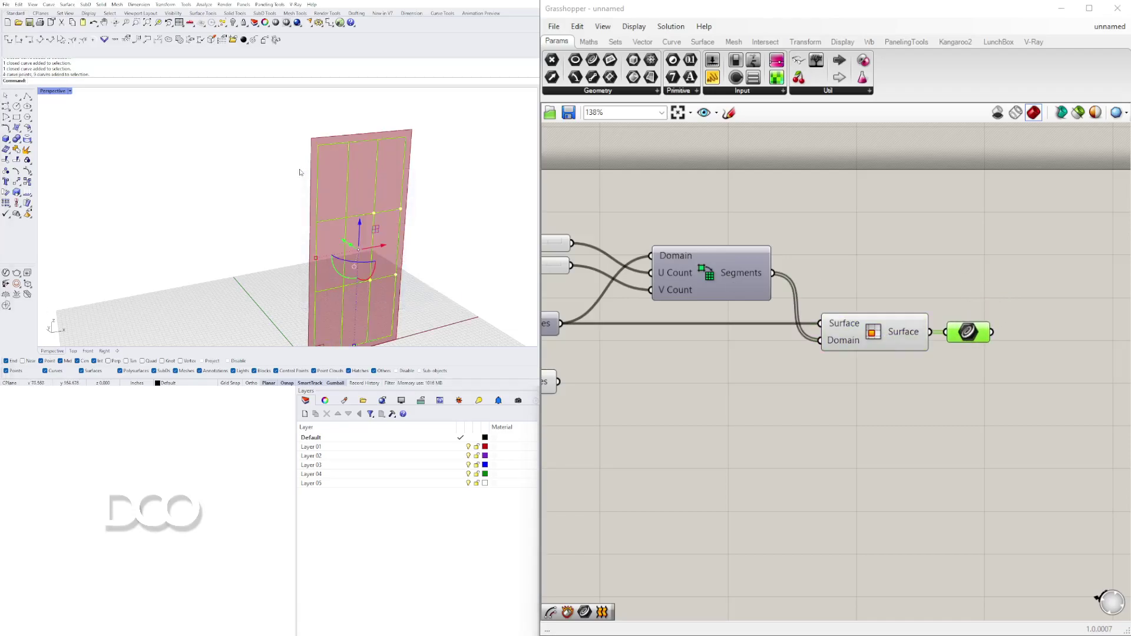
{"action": "key", "text": "Delete"}
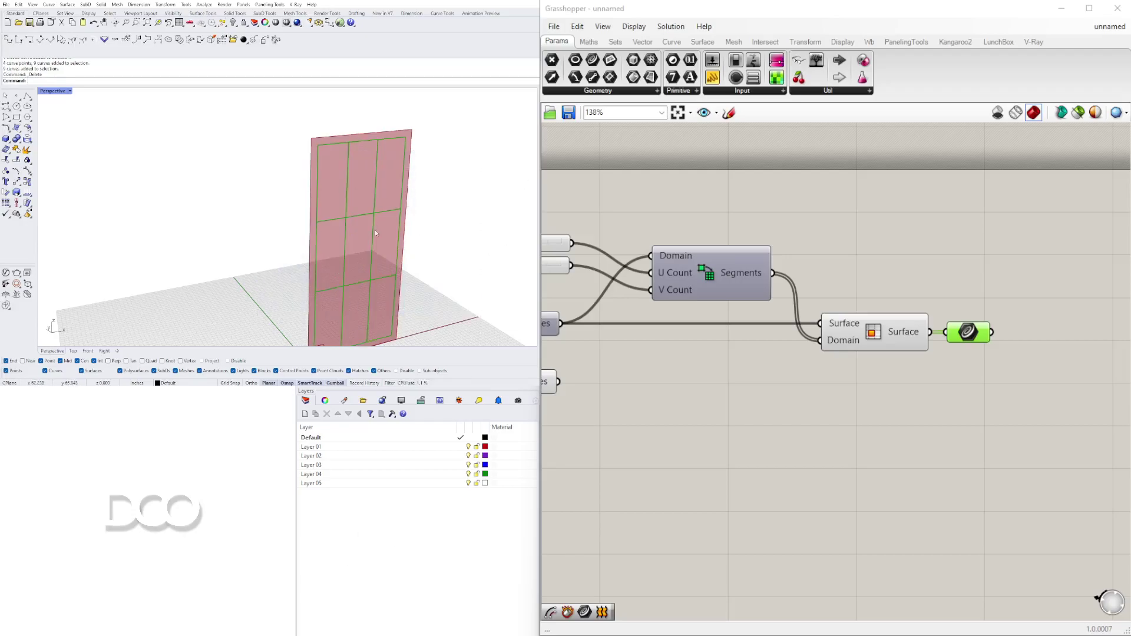
Move the Curve parameter further away from the Isotrim component to open space between them
{"action": "scroll", "coordinate": [375, 230], "scroll_direction": "down", "scroll_amount": 2}
{"action": "left_click", "coordinate": [1011, 382]}
{"action": "left_click_drag", "start_coordinate": [971, 328], "coordinate": [1016, 328]}
{"action": "right_click_drag", "start_coordinate": [1114, 401], "coordinate": [957, 341]}
{"action": "double_click", "coordinate": [956, 341]}
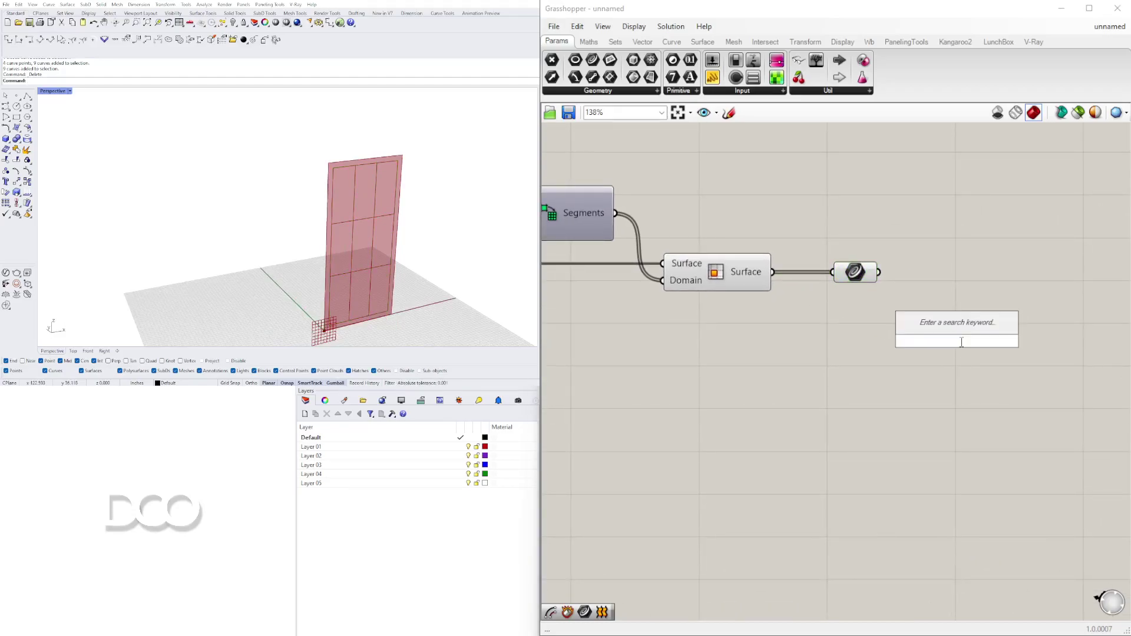
{"action": "left_click", "coordinate": [682, 333]}
Duplicate the OUTER FRAME slider, Negative and Offset Curve components near the Isotrim group and connect the Curve parameter to the copied Offset's Curve input
{"action": "scroll", "coordinate": [682, 330], "scroll_direction": "down", "scroll_amount": 2}
{"action": "right_click_drag", "start_coordinate": [575, 340], "coordinate": [1028, 323]}
{"action": "right_click_drag", "start_coordinate": [638, 274], "coordinate": [759, 288]}
{"action": "left_click_drag", "start_coordinate": [760, 293], "coordinate": [622, 233]}
{"action": "left_click_drag", "start_coordinate": [744, 272], "coordinate": [785, 271]}
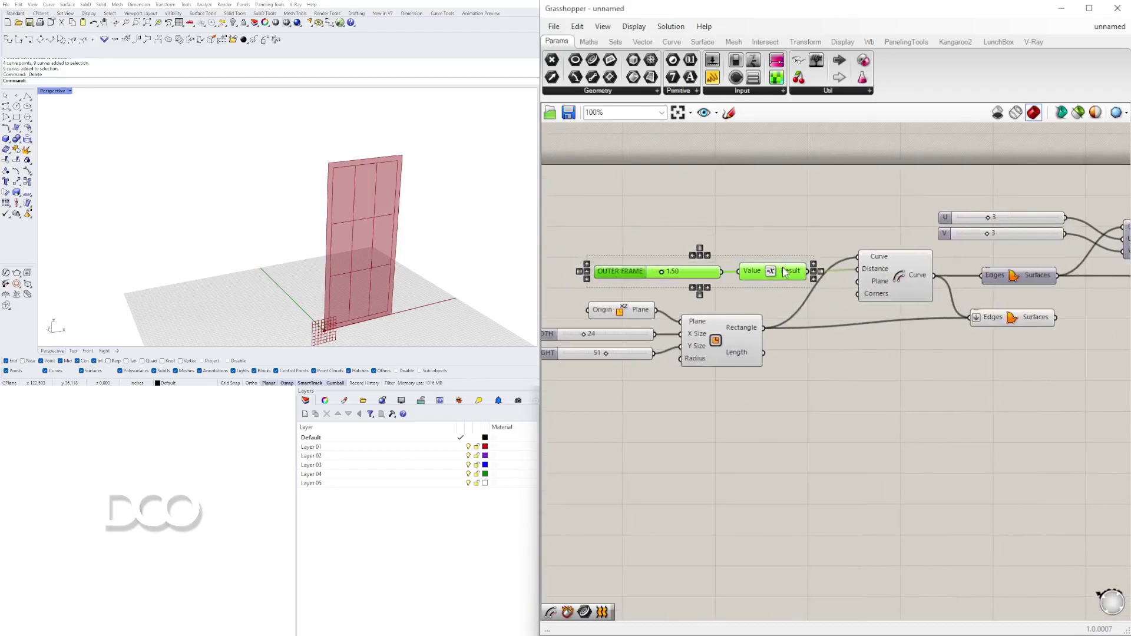
{"action": "left_click_drag", "start_coordinate": [879, 235], "coordinate": [656, 284]}
{"action": "scroll", "coordinate": [665, 280], "scroll_direction": "down", "scroll_amount": 5}
{"action": "right_click_drag", "start_coordinate": [767, 289], "coordinate": [628, 290]}
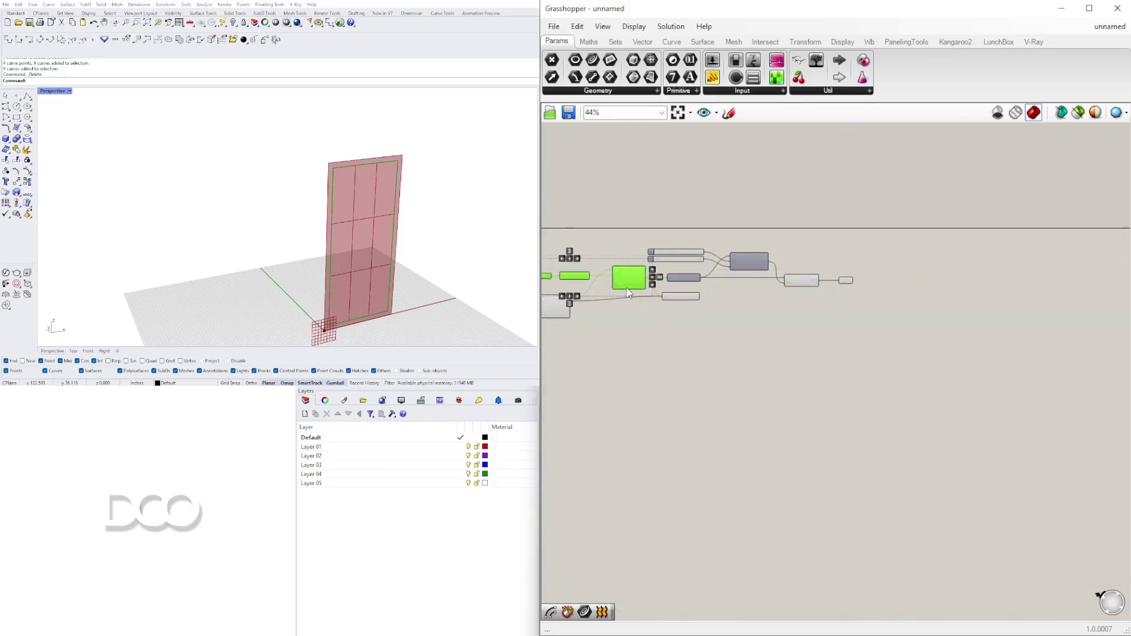
{"action": "left_click_drag", "start_coordinate": [629, 281], "coordinate": [900, 304], "text": "alt"}
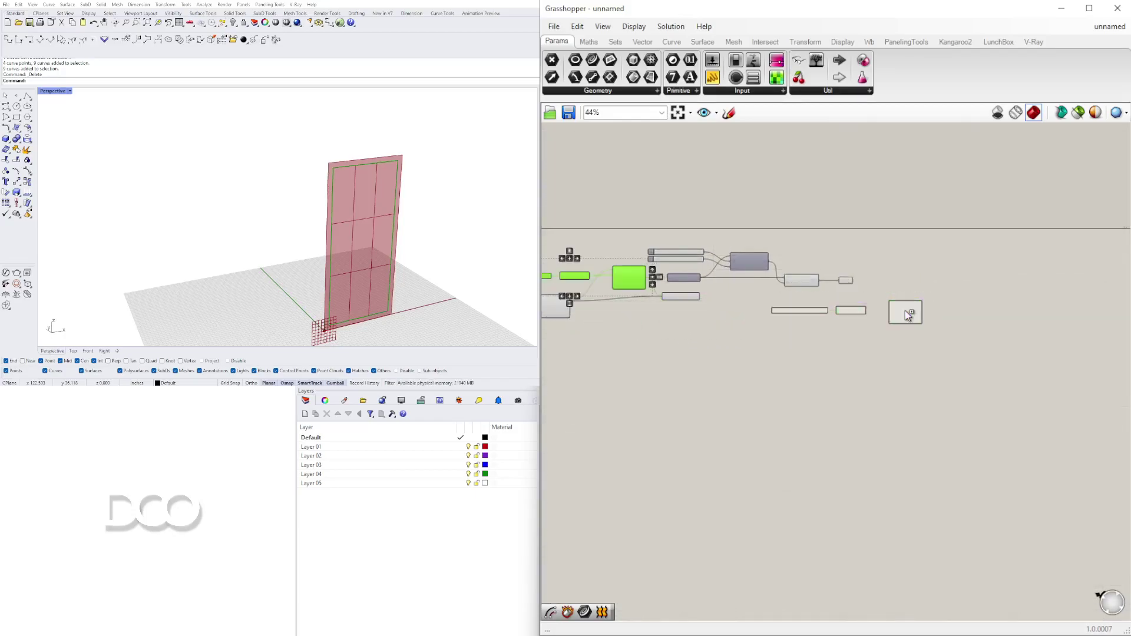
{"action": "scroll", "coordinate": [900, 304], "scroll_direction": "up", "scroll_amount": 6}
{"action": "left_click_drag", "start_coordinate": [838, 287], "coordinate": [935, 334]}
Arrange the copied slider and Negative below the Isotrim component, with the copied Offset Curve after the Curve parameter
{"action": "right_click_drag", "start_coordinate": [893, 367], "coordinate": [956, 313]}
{"action": "left_click_drag", "start_coordinate": [1079, 391], "coordinate": [716, 289]}
{"action": "mouse_move", "coordinate": [999, 299]}
{"action": "left_mouse_down"}
{"action": "mouse_move", "coordinate": [942, 299]}
{"action": "mouse_move", "coordinate": [995, 299]}
{"action": "left_mouse_up"}
{"action": "left_click_drag", "start_coordinate": [1027, 299], "coordinate": [962, 284]}
{"action": "left_click", "coordinate": [857, 331]}
{"action": "left_click_drag", "start_coordinate": [824, 351], "coordinate": [673, 289]}
{"action": "scroll", "coordinate": [800, 288], "scroll_direction": "up", "scroll_amount": 2}
{"action": "left_click_drag", "start_coordinate": [819, 290], "coordinate": [885, 293]}
{"action": "left_click", "coordinate": [757, 364]}
{"action": "right_click_drag", "start_coordinate": [753, 365], "coordinate": [955, 395]}
{"action": "left_click_drag", "start_coordinate": [851, 325], "coordinate": [856, 322]}
{"action": "right_click_drag", "start_coordinate": [798, 369], "coordinate": [833, 406]}
Rename the copied OUTER FRAME slider as SHELVES
{"action": "right_click", "coordinate": [712, 364]}
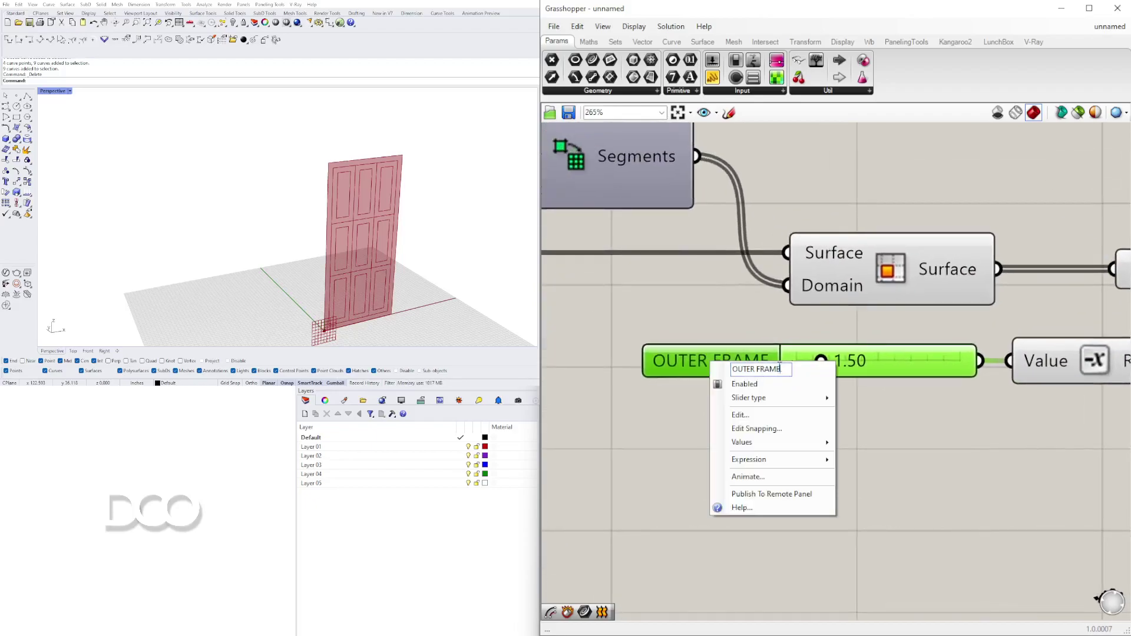
{"action": "type", "text": "SHELVES"}
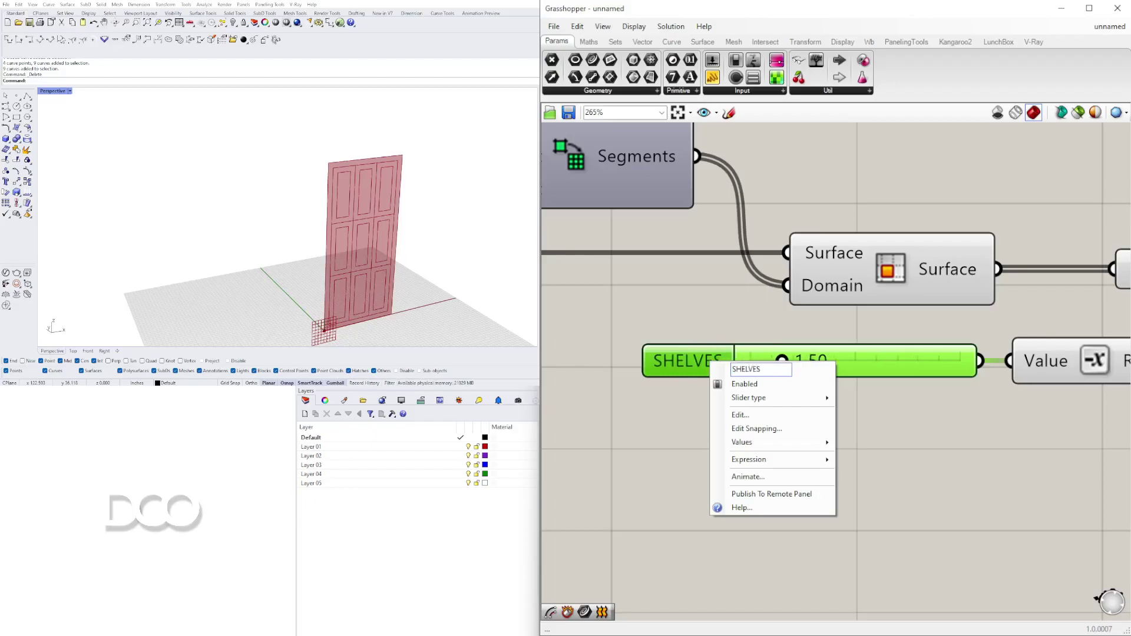
{"action": "key", "text": "Return"}
{"action": "left_click", "coordinate": [736, 456]}
{"action": "scroll", "coordinate": [793, 436], "scroll_direction": "down", "scroll_amount": 4}
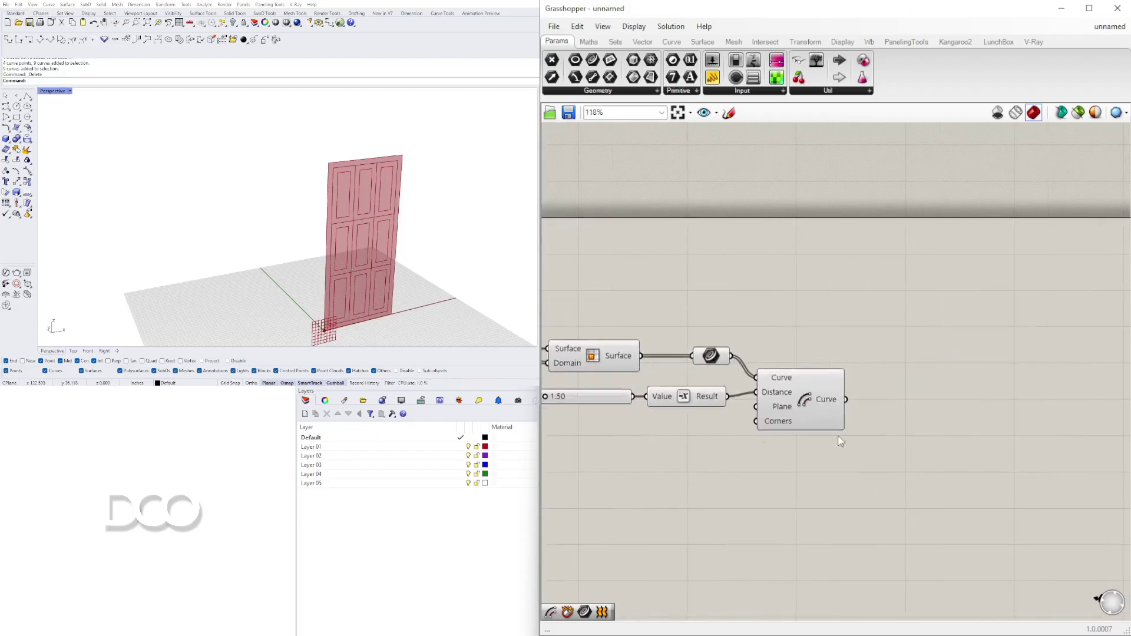
Set the SHELVES slider to 0.74 to narrow the offset of the cubby panels
{"action": "left_click", "coordinate": [817, 395]}
{"action": "scroll", "coordinate": [718, 404], "scroll_direction": "up", "scroll_amount": 5}
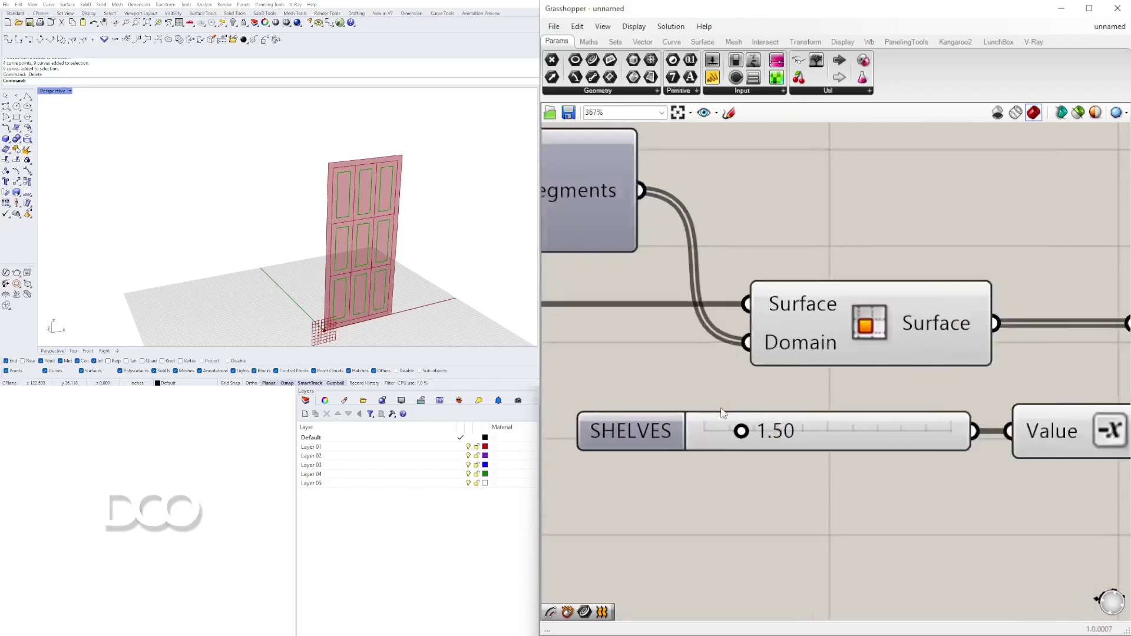
{"action": "scroll", "coordinate": [715, 421], "scroll_direction": "up", "scroll_amount": 3}
{"action": "left_click_drag", "start_coordinate": [761, 442], "coordinate": [730, 441]}
Extend the SHELVES slider's name to SHELVES OFFSET
{"action": "right_click_drag", "start_coordinate": [701, 487], "coordinate": [929, 487]}
{"action": "right_click", "coordinate": [767, 453]}
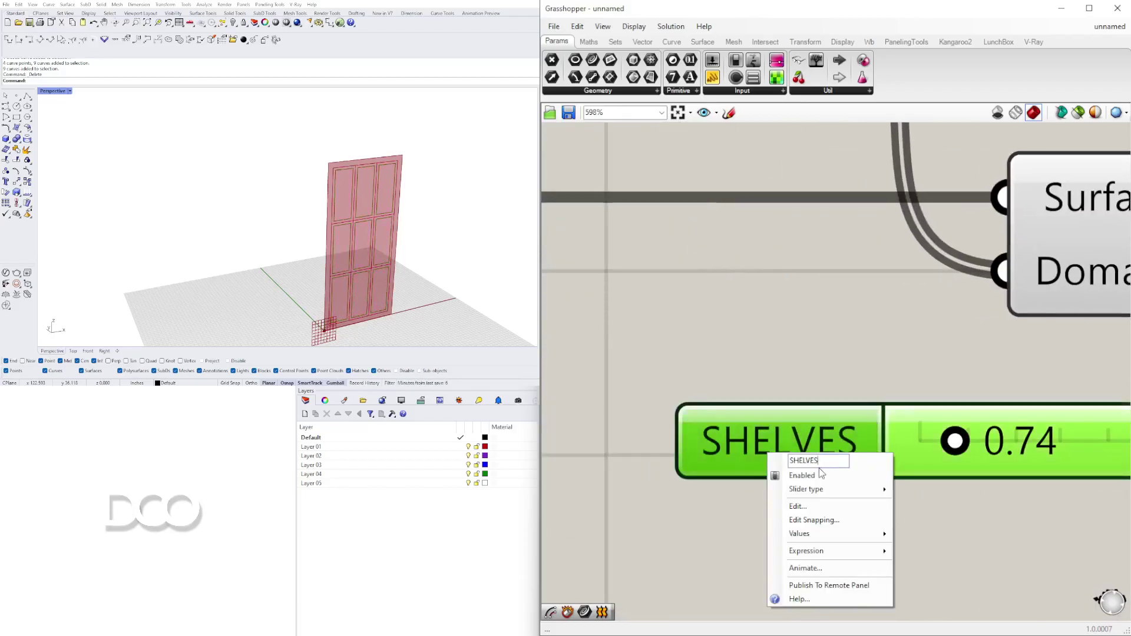
{"action": "type", "text": "OFFSET"}
{"action": "key", "text": "Return"}
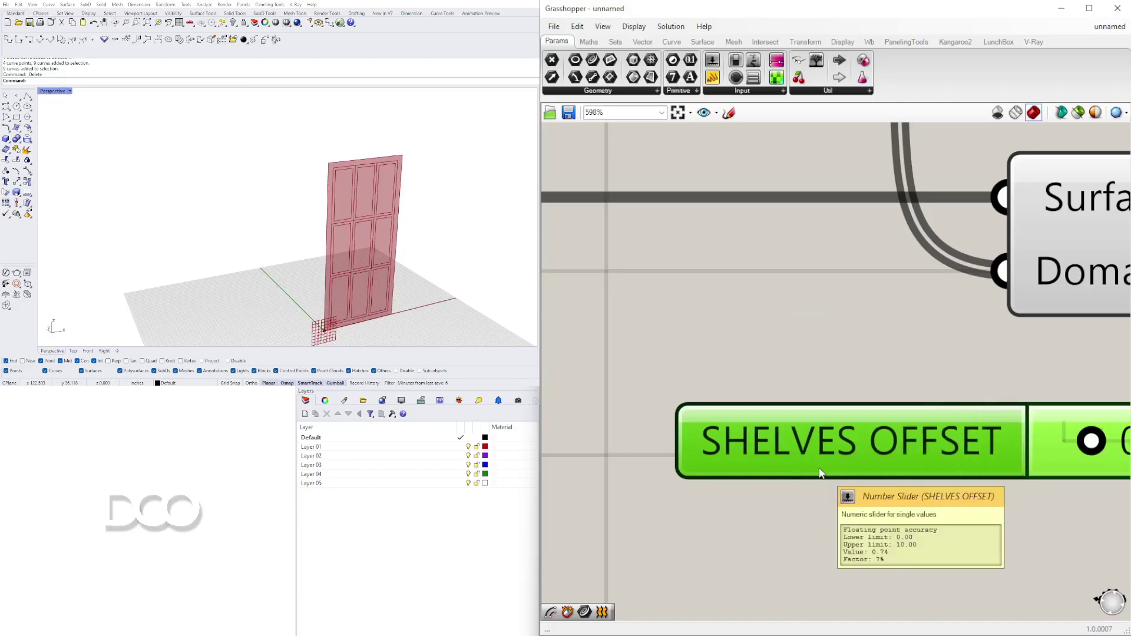
{"action": "scroll", "coordinate": [720, 407], "scroll_direction": "down", "scroll_amount": 6}
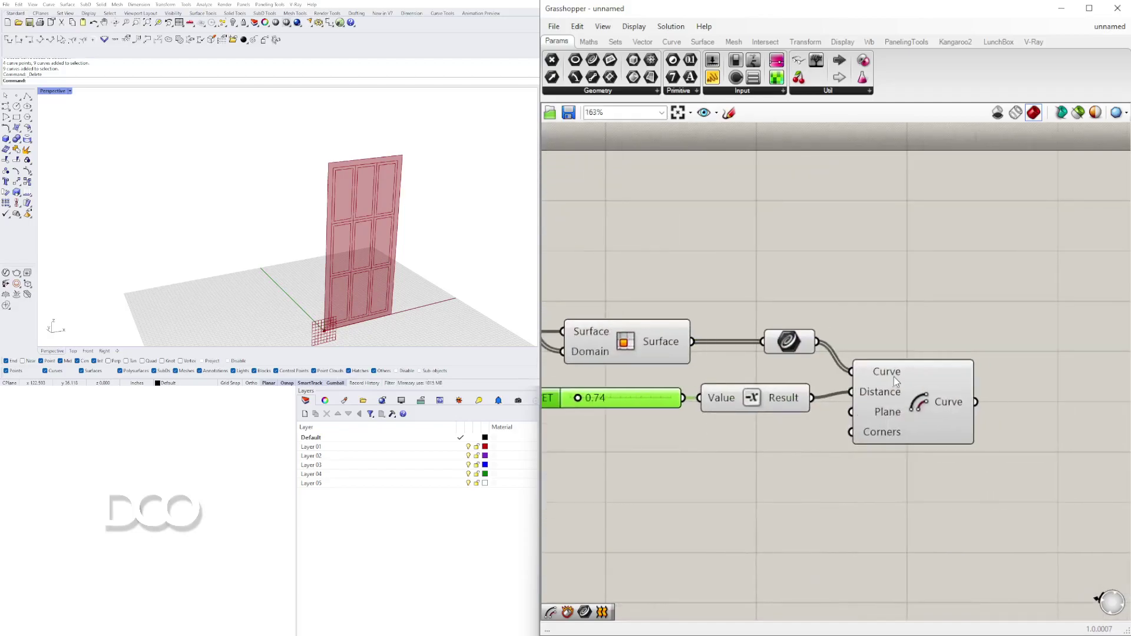
Check the offset and panel curves, and turn on the preview of the inner frame's Boundary Surfaces component
{"action": "left_click", "coordinate": [893, 377]}
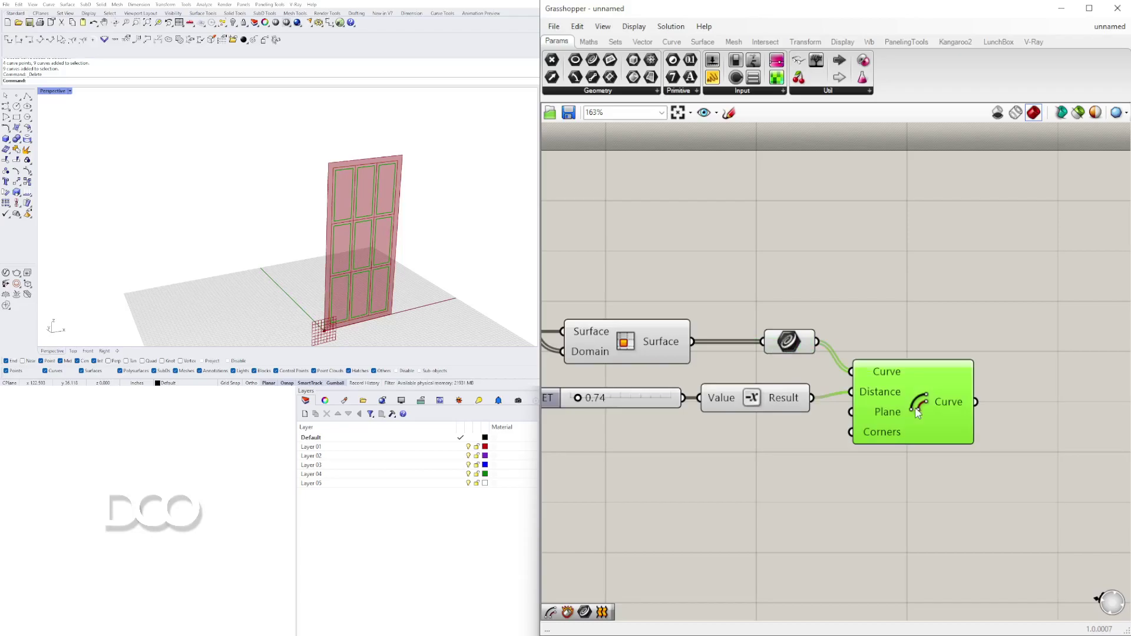
{"action": "left_click", "coordinate": [789, 344], "text": "shift"}
{"action": "right_click_drag", "start_coordinate": [773, 284], "coordinate": [848, 327]}
{"action": "left_click", "coordinate": [847, 327]}
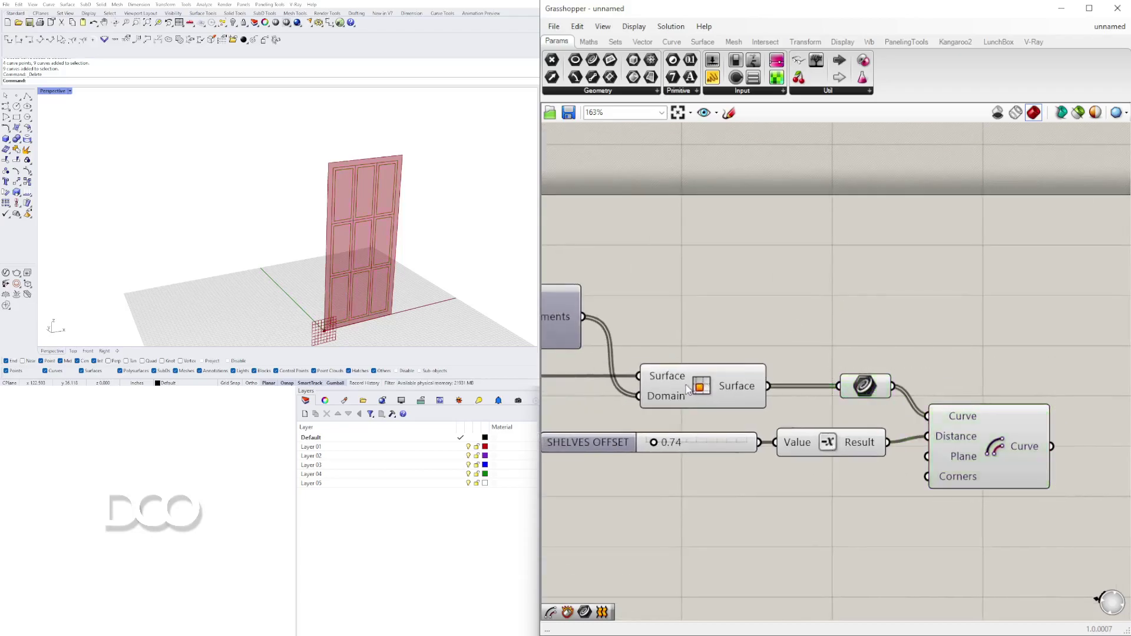
{"action": "right_click_drag", "start_coordinate": [707, 345], "coordinate": [936, 343]}
{"action": "scroll", "coordinate": [766, 333], "scroll_direction": "down", "scroll_amount": 3}
{"action": "right_click_drag", "start_coordinate": [603, 358], "coordinate": [752, 358]}
{"action": "right_click", "coordinate": [751, 358]}
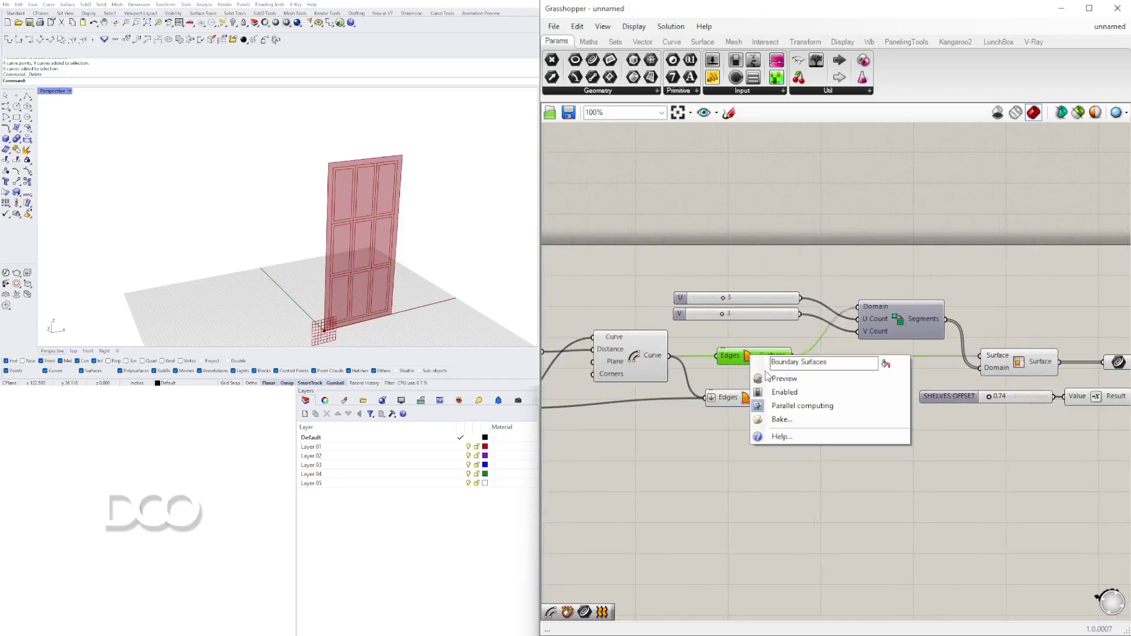
{"action": "left_click", "coordinate": [745, 400]}
{"action": "right_click", "coordinate": [751, 361]}
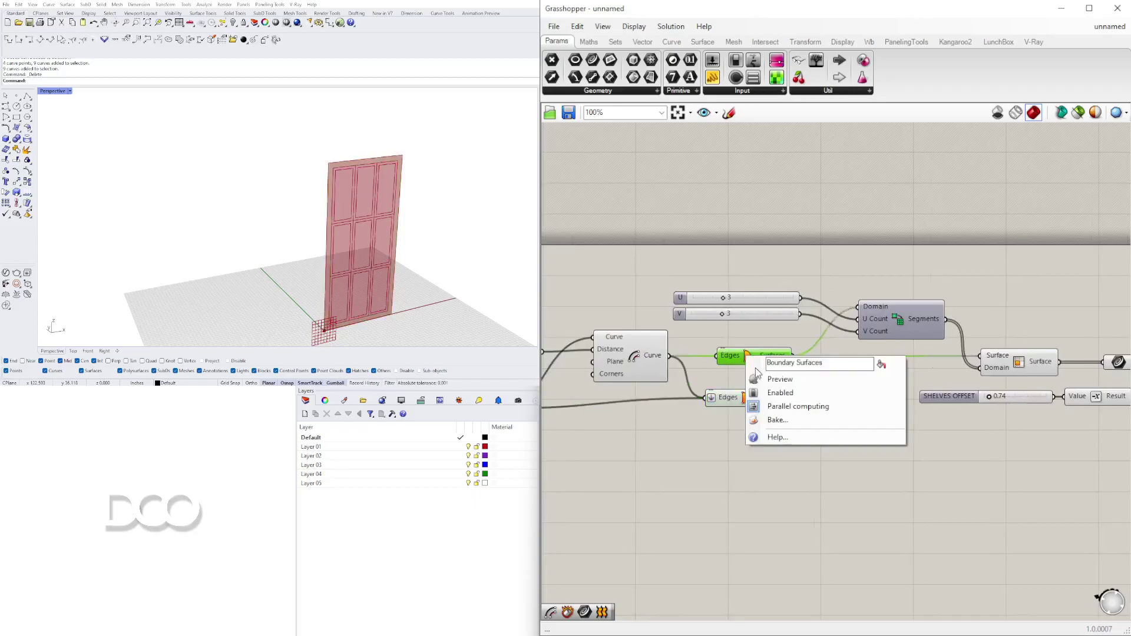
{"action": "left_click", "coordinate": [753, 376]}
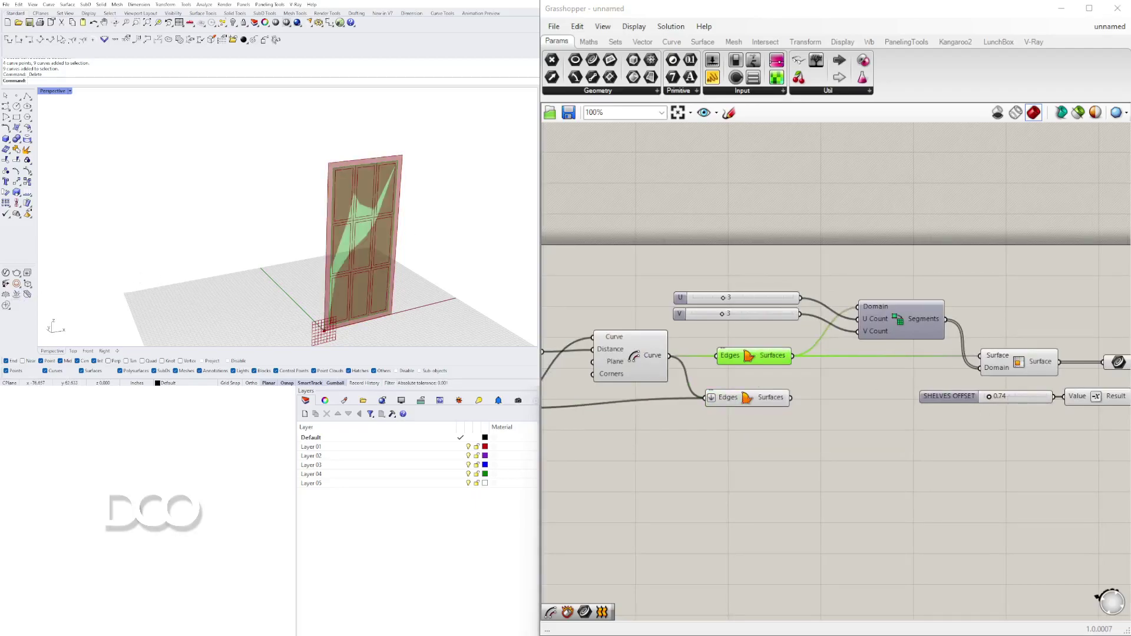
Add a new Boundary Surfaces component above the Isotrim component
{"action": "right_click_drag", "start_coordinate": [1061, 353], "coordinate": [765, 330]}
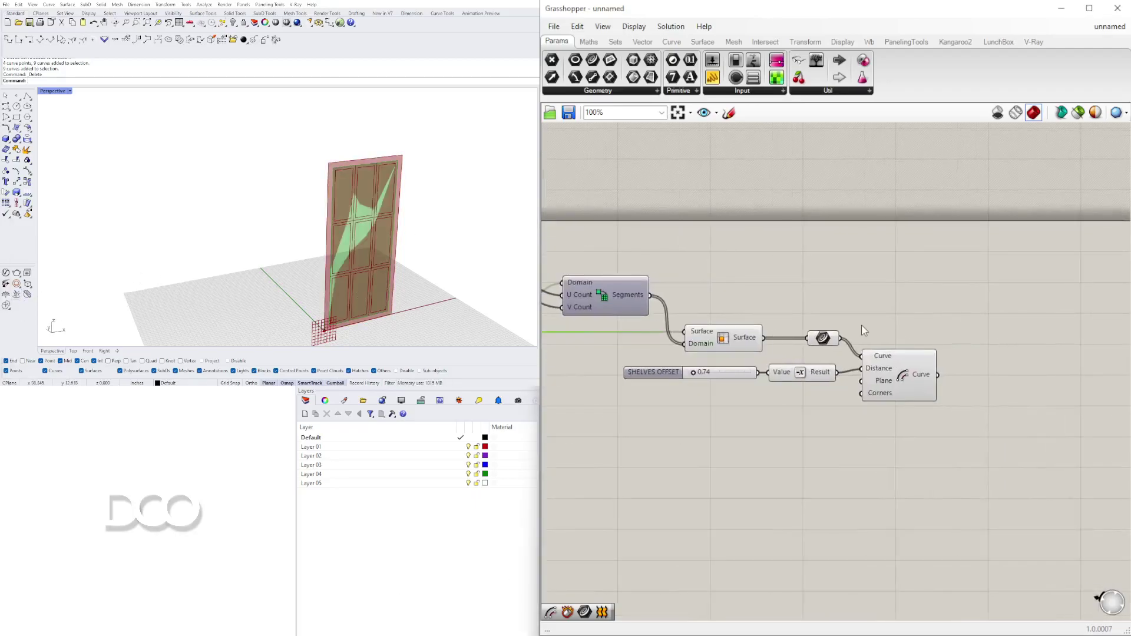
{"action": "left_click", "coordinate": [891, 370]}
{"action": "left_click", "coordinate": [823, 338]}
{"action": "left_click", "coordinate": [869, 377]}
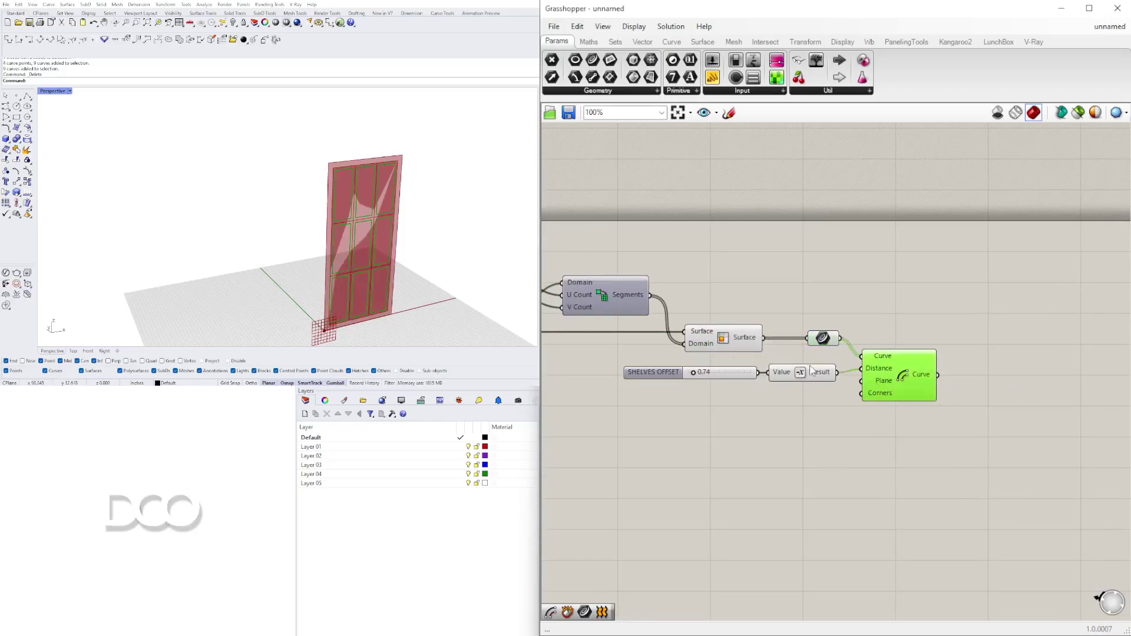
{"action": "right_click_drag", "start_coordinate": [795, 288], "coordinate": [949, 307]}
{"action": "double_click", "coordinate": [950, 307]}
{"action": "type", "text": "BOUND"}
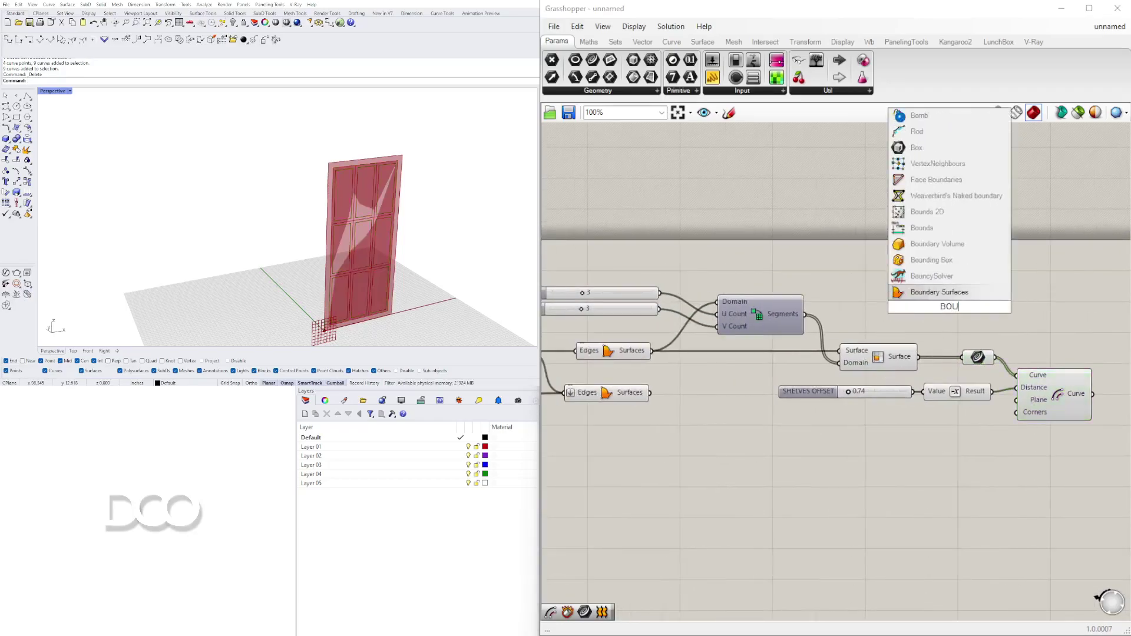
{"action": "left_click", "coordinate": [939, 292]}
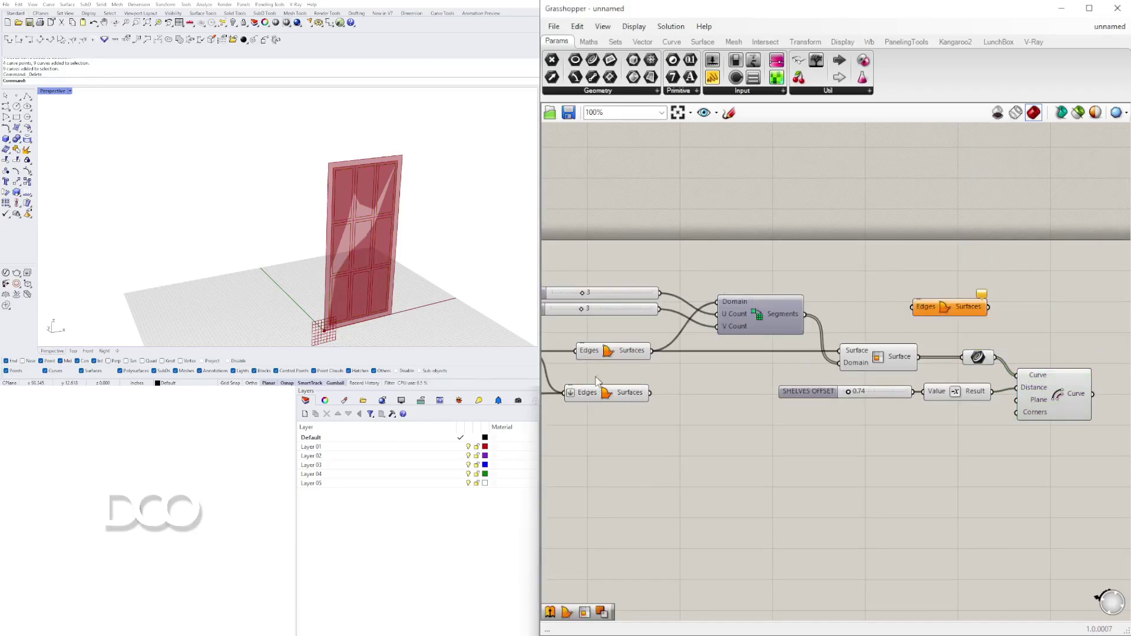
Insert a relay on the wire between the inner Boundary Surfaces and Isotrim, and connect it to the new Boundary Surfaces' Edges input
{"action": "left_click", "coordinate": [624, 353]}
{"action": "left_click", "coordinate": [659, 354]}
{"action": "left_click", "coordinate": [798, 353]}
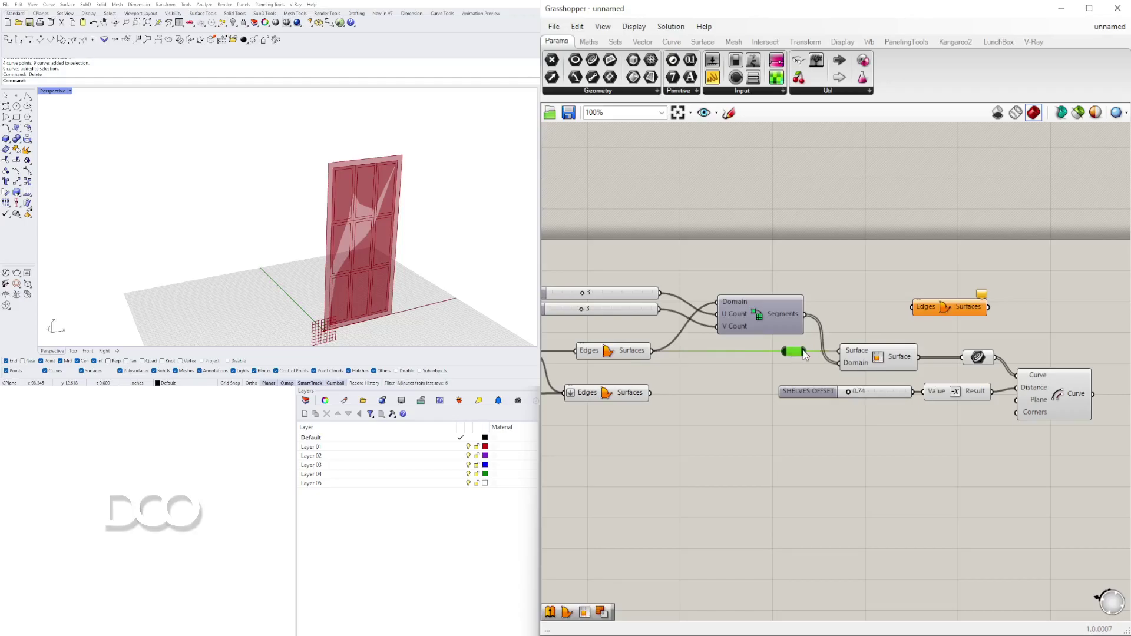
{"action": "left_click_drag", "start_coordinate": [805, 351], "coordinate": [889, 327]}
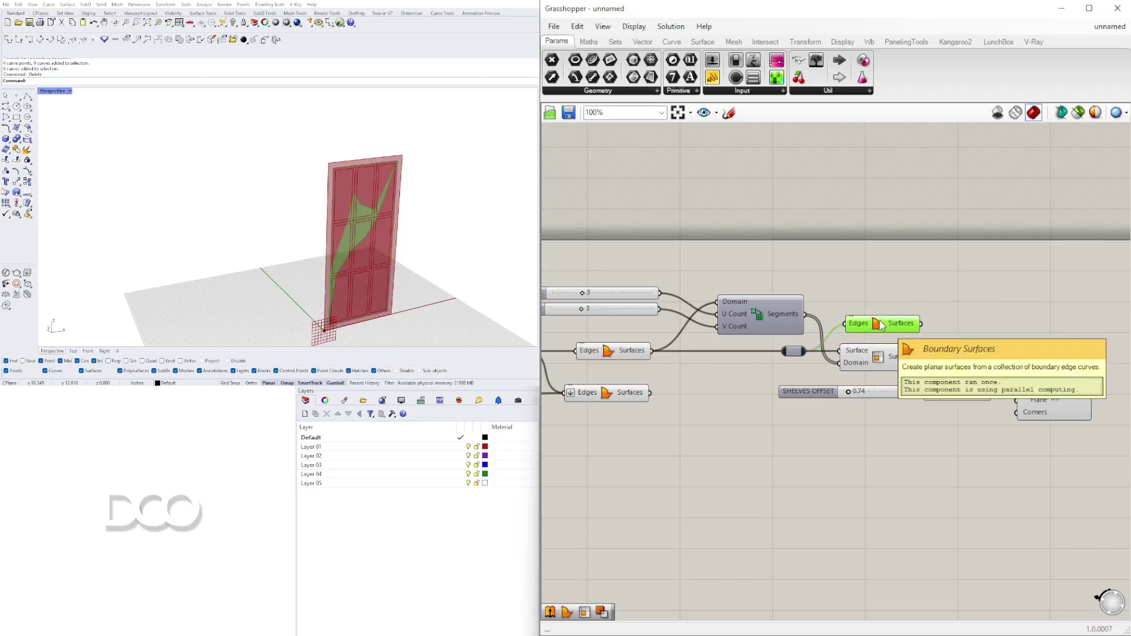
Move the new Boundary Surfaces component past the shelves' Offset Curve component
{"action": "scroll", "coordinate": [340, 170], "scroll_direction": "down", "scroll_amount": 4}
{"action": "scroll", "coordinate": [823, 299], "scroll_direction": "up", "scroll_amount": 2}
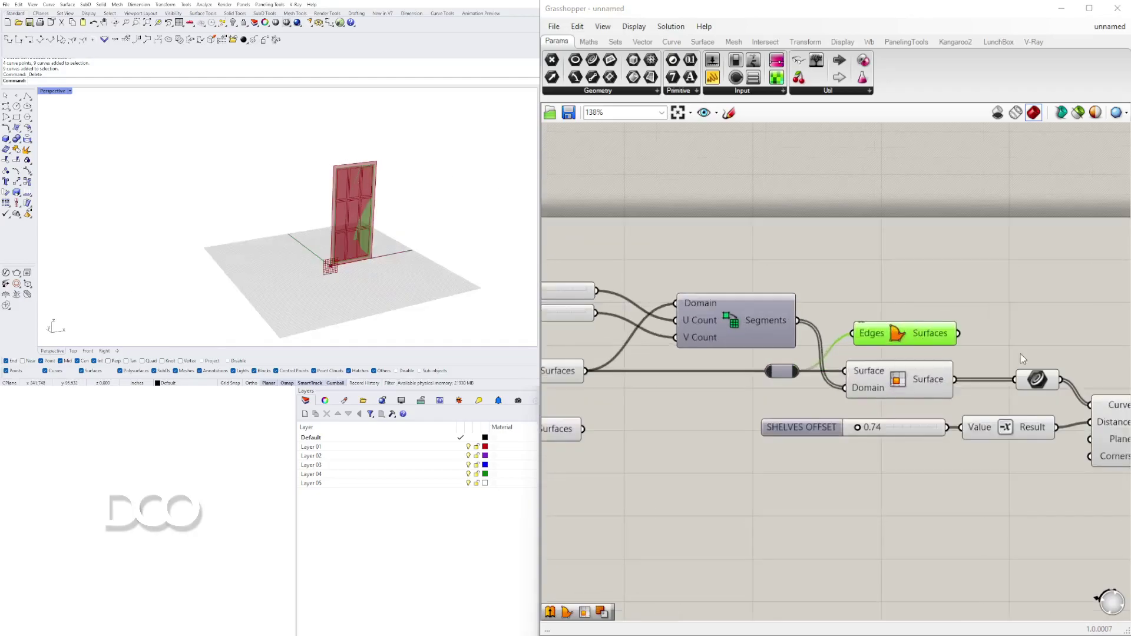
{"action": "right_click_drag", "start_coordinate": [986, 352], "coordinate": [735, 373]}
{"action": "left_click_drag", "start_coordinate": [646, 366], "coordinate": [953, 337]}
{"action": "left_click", "coordinate": [913, 443]}
{"action": "right_click_drag", "start_coordinate": [937, 355], "coordinate": [775, 360]}
{"action": "left_click_drag", "start_coordinate": [784, 334], "coordinate": [916, 361]}
Add the shelves' Offset Curve output to the new Boundary Surfaces' Edges input and flatten that input
{"action": "left_click_drag", "start_coordinate": [784, 456], "coordinate": [886, 373]}
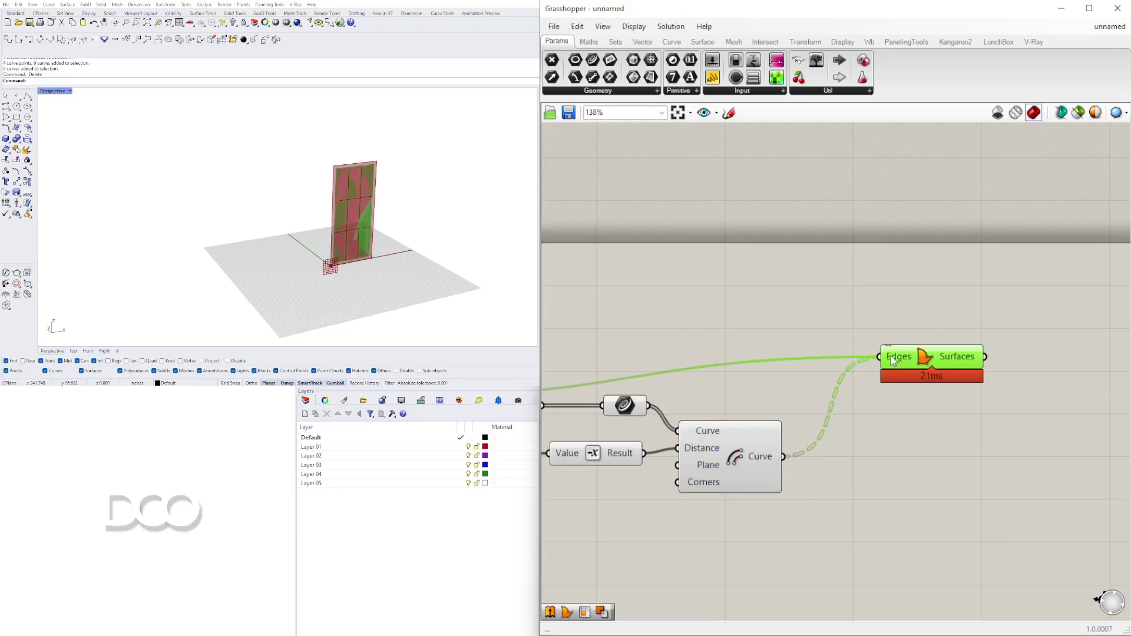
{"action": "right_click", "coordinate": [889, 358]}
{"action": "left_click", "coordinate": [925, 448]}
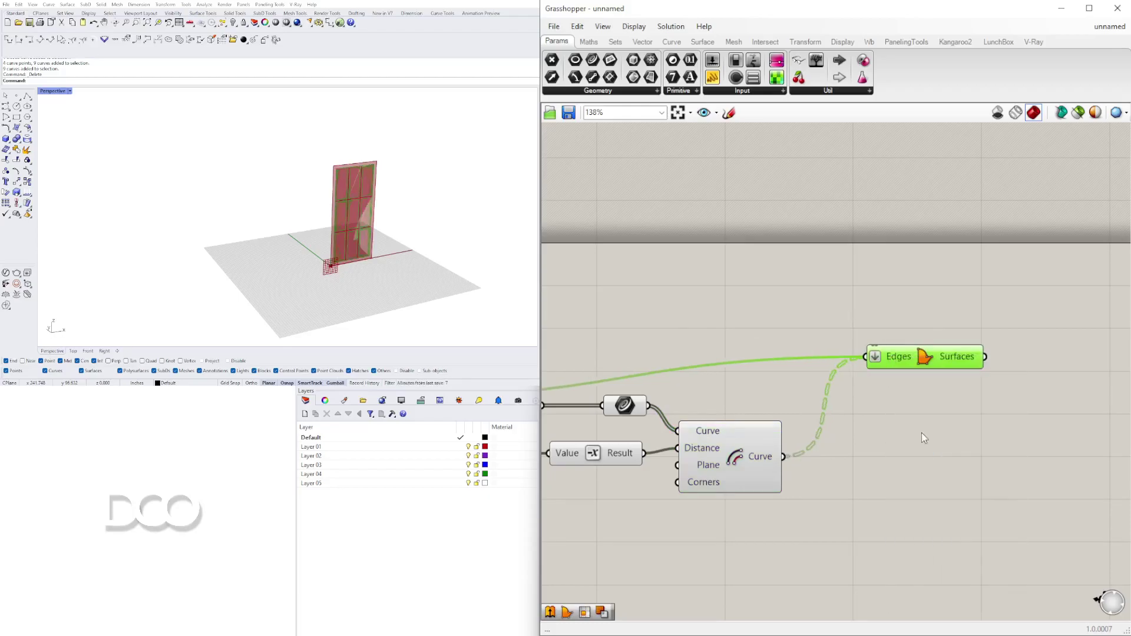
Tidy the layout by lowering the Isotrim and shelves offset group below the relay wire and aligning the new Boundary Surfaces with the relay
{"action": "left_click_drag", "start_coordinate": [923, 361], "coordinate": [902, 372]}
{"action": "right_click_drag", "start_coordinate": [698, 416], "coordinate": [880, 366]}
{"action": "scroll", "coordinate": [908, 351], "scroll_direction": "down", "scroll_amount": 1}
{"action": "left_click_drag", "start_coordinate": [997, 509], "coordinate": [754, 369]}
{"action": "left_click", "coordinate": [900, 292]}
{"action": "right_click_drag", "start_coordinate": [901, 291], "coordinate": [771, 280]}
{"action": "left_click_drag", "start_coordinate": [974, 298], "coordinate": [1001, 319]}
{"action": "left_click", "coordinate": [858, 341]}
{"action": "scroll", "coordinate": [963, 390], "scroll_direction": "down", "scroll_amount": 2}
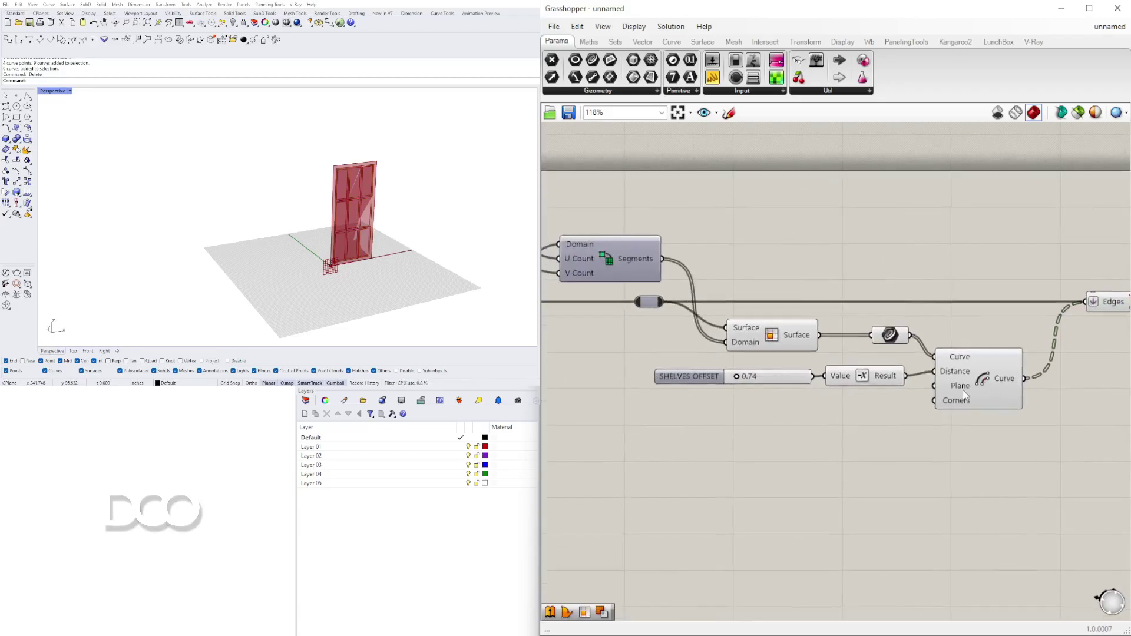
Hide the previews of the Isotrim, cubby outline curve and shelves Offset Curve components
{"action": "left_click_drag", "start_coordinate": [1000, 446], "coordinate": [819, 337]}
{"action": "middle_click", "coordinate": [833, 348]}
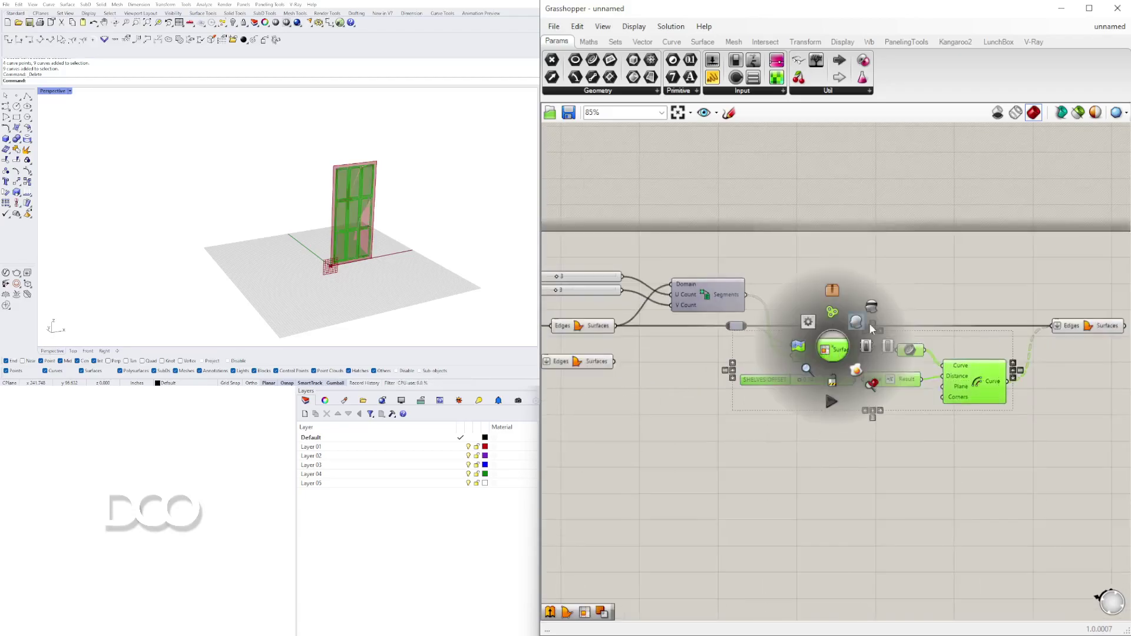
{"action": "left_click", "coordinate": [874, 305]}
{"action": "left_click", "coordinate": [861, 394]}
{"action": "scroll", "coordinate": [352, 194], "scroll_direction": "up", "scroll_amount": 8}
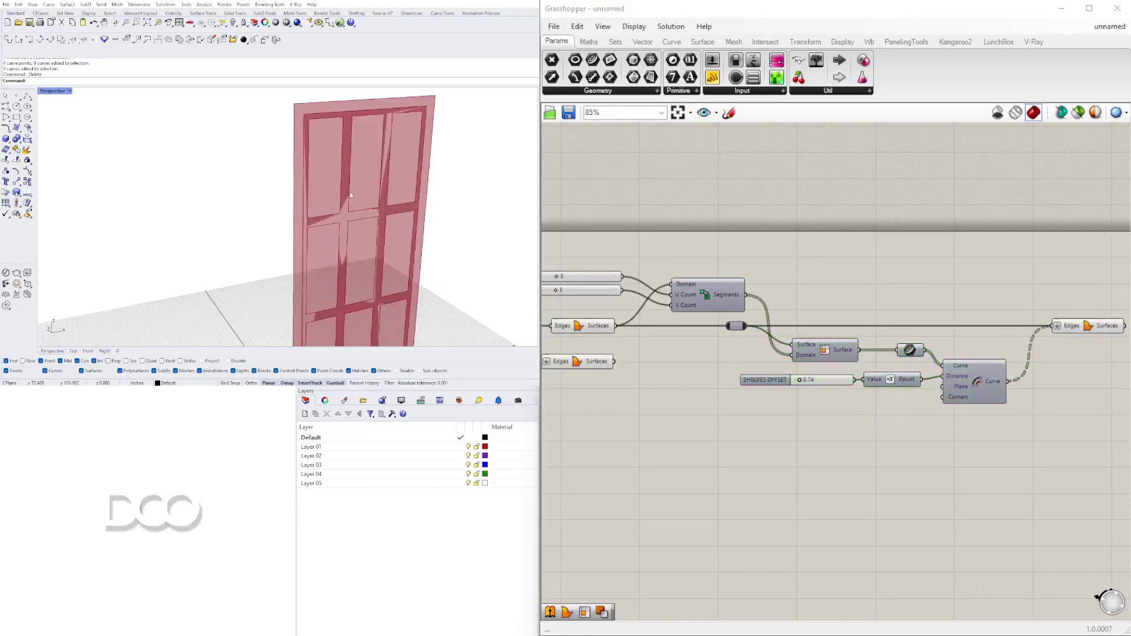
Hide the preview of the inner Boundary Surfaces that feeds the cubby subdivision
{"action": "scroll", "coordinate": [584, 326], "scroll_direction": "down", "scroll_amount": 1}
{"action": "right_click_drag", "start_coordinate": [583, 326], "coordinate": [726, 295]}
{"action": "left_click", "coordinate": [726, 296]}
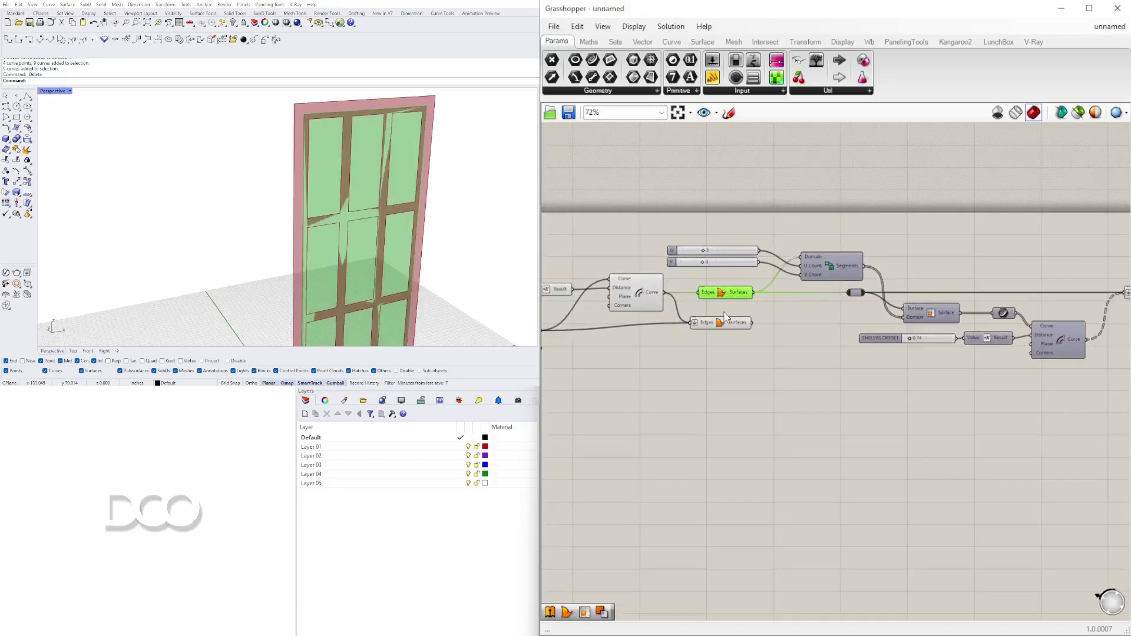
{"action": "right_click", "coordinate": [723, 294]}
{"action": "left_click", "coordinate": [751, 314]}
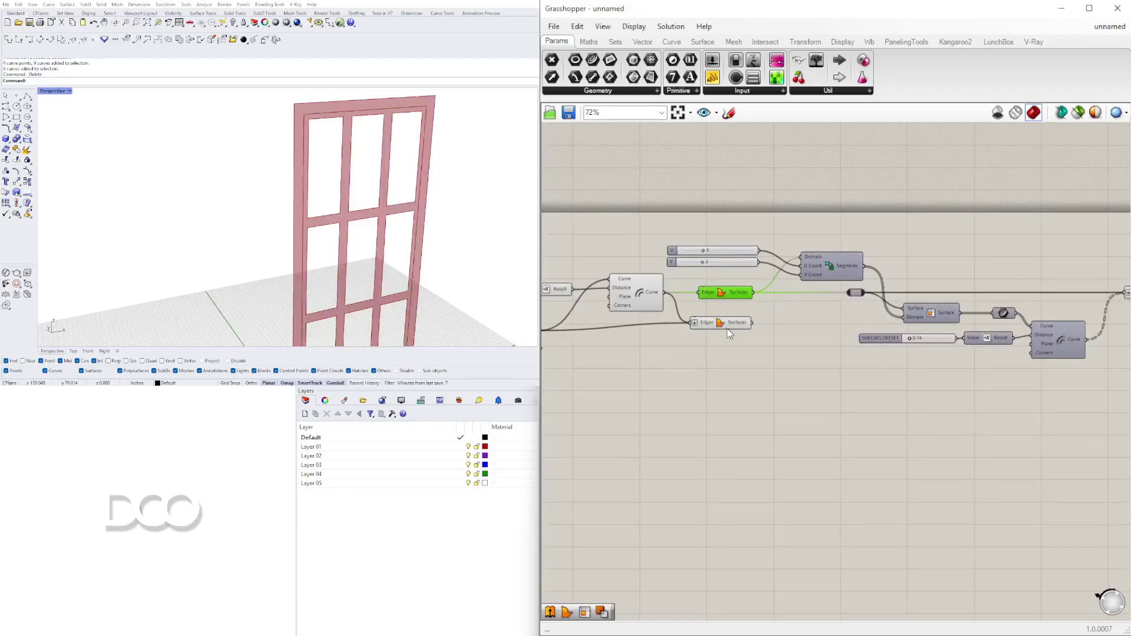
Highlight the frame and shelf Boundary Surfaces to check them, and set the SHELVES OFFSET slider to 0.43
{"action": "left_click", "coordinate": [726, 327]}
{"action": "right_click_drag", "start_coordinate": [921, 356], "coordinate": [845, 340]}
{"action": "scroll", "coordinate": [914, 336], "scroll_direction": "down", "scroll_amount": 1}
{"action": "left_click", "coordinate": [1063, 280]}
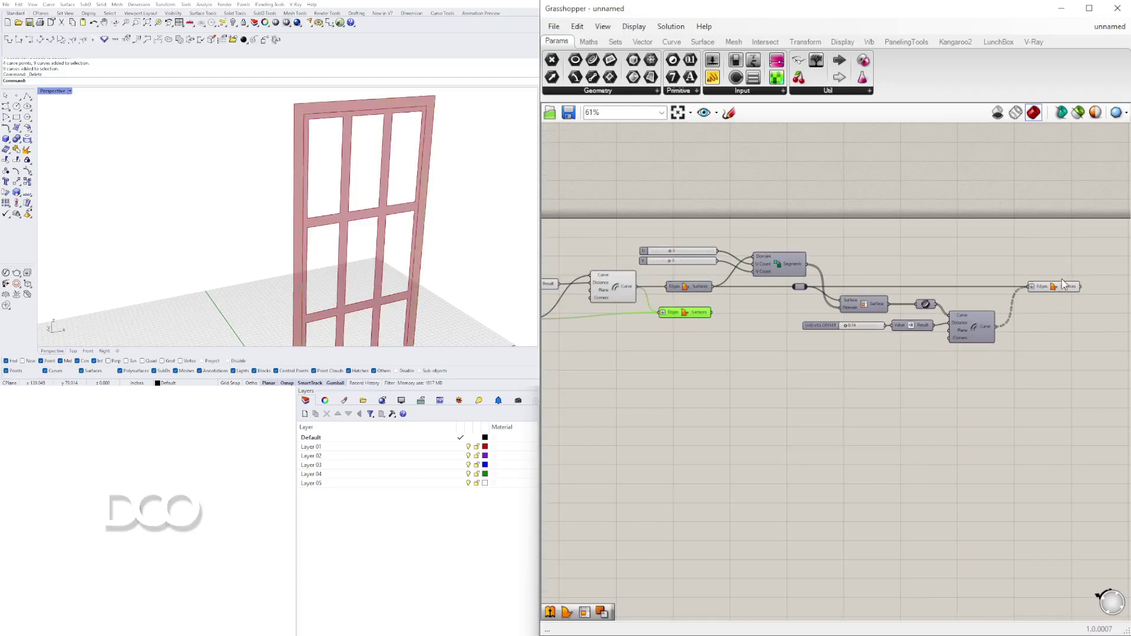
{"action": "left_click", "coordinate": [1058, 288]}
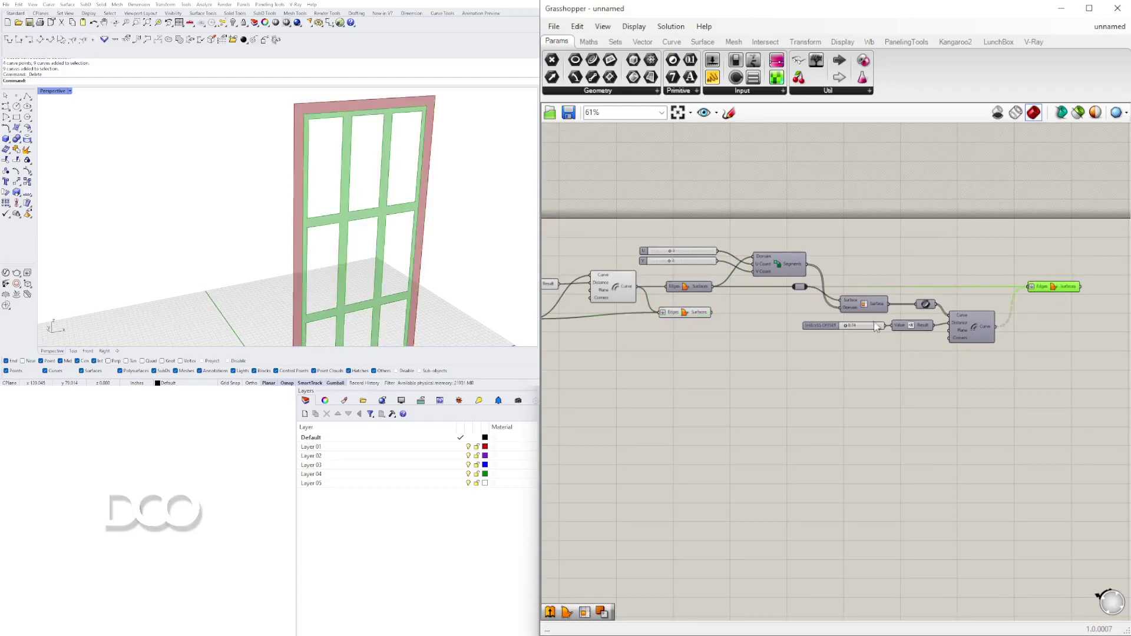
{"action": "scroll", "coordinate": [863, 327], "scroll_direction": "up", "scroll_amount": 6}
{"action": "mouse_move", "coordinate": [862, 328]}
{"action": "left_mouse_down"}
{"action": "mouse_move", "coordinate": [895, 328]}
{"action": "mouse_move", "coordinate": [862, 328]}
{"action": "left_mouse_up"}
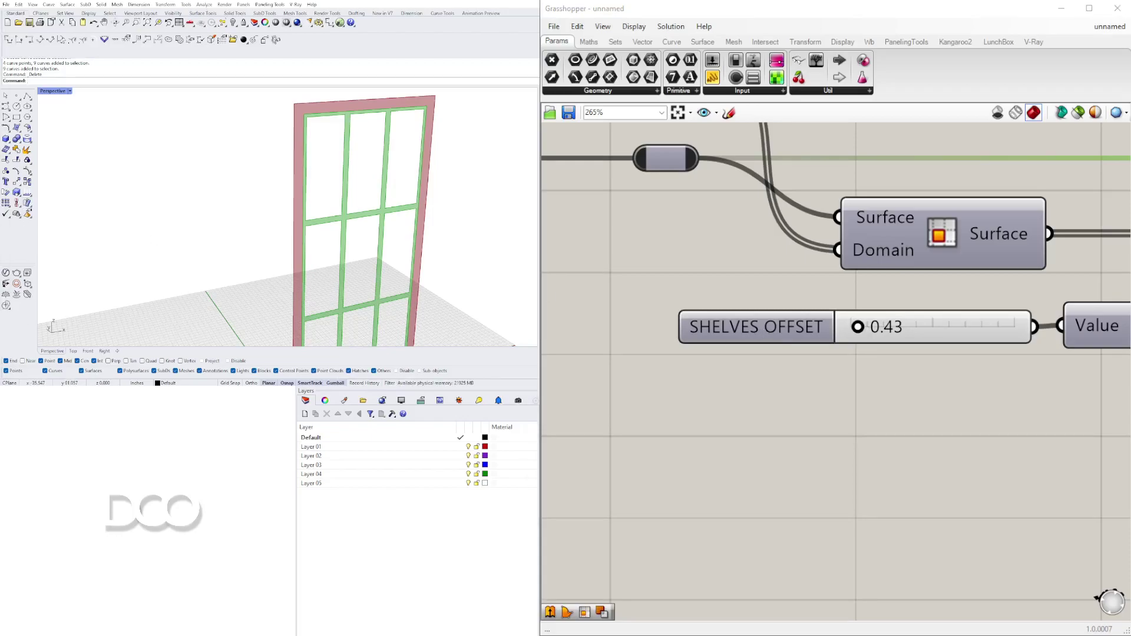
{"action": "scroll", "coordinate": [871, 326], "scroll_direction": "down", "scroll_amount": 5}
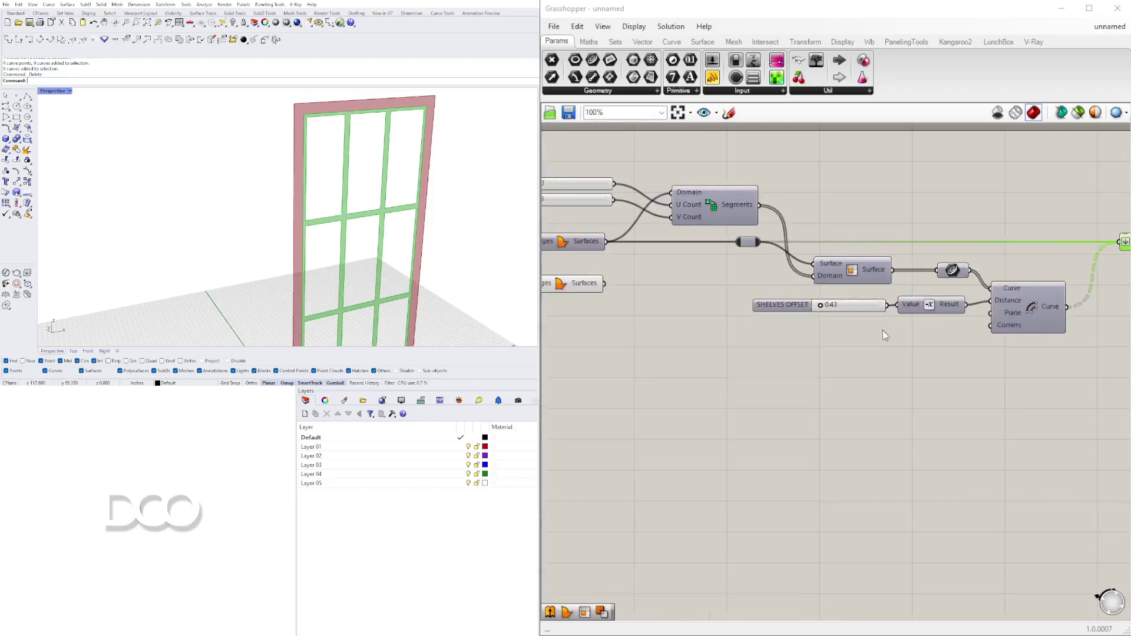
Delete the shelves' Boundary Surfaces component and lower the shelves Offset Curve with its slider and Negative component
{"action": "scroll", "coordinate": [860, 330], "scroll_direction": "up", "scroll_amount": 2}
{"action": "right_click_drag", "start_coordinate": [830, 331], "coordinate": [932, 325]}
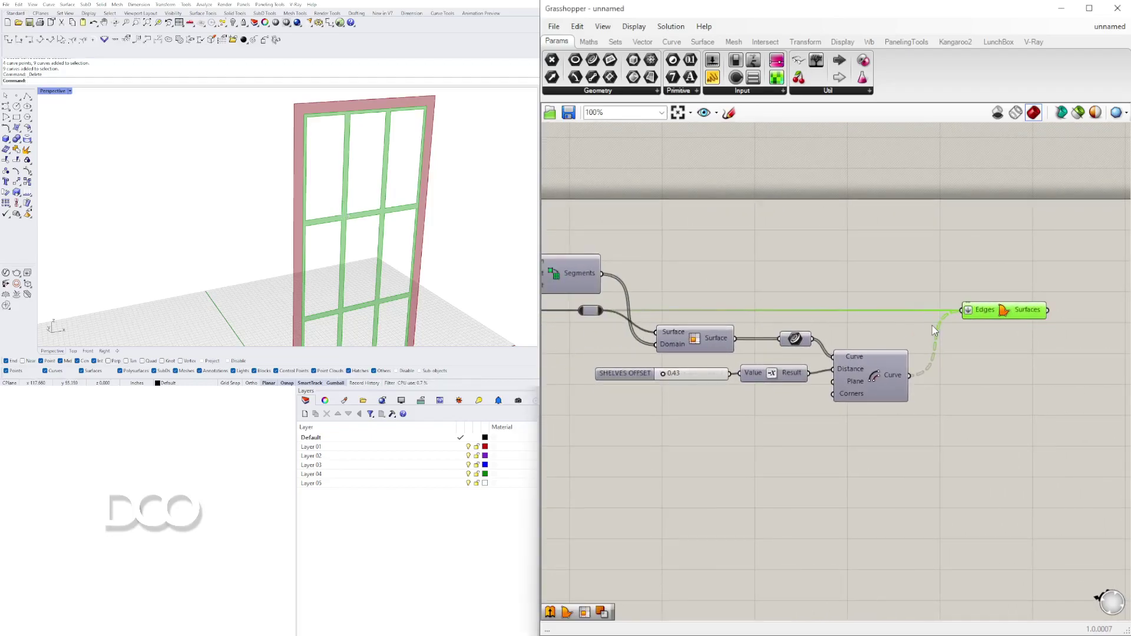
{"action": "key", "text": "Delete"}
{"action": "right_click_drag", "start_coordinate": [913, 453], "coordinate": [981, 426]}
{"action": "left_click_drag", "start_coordinate": [984, 426], "coordinate": [739, 350]}
{"action": "left_click_drag", "start_coordinate": [938, 348], "coordinate": [998, 441]}
{"action": "left_click", "coordinate": [1003, 444]}
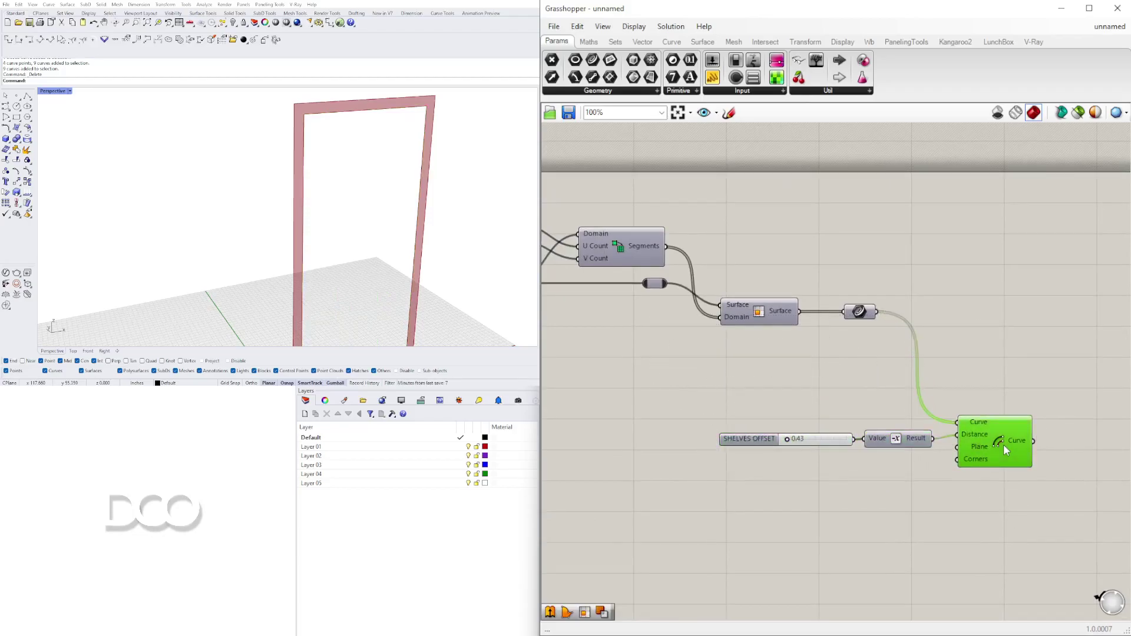
{"action": "double_click", "coordinate": [975, 332]}
{"action": "type", "text": "OFFS"}
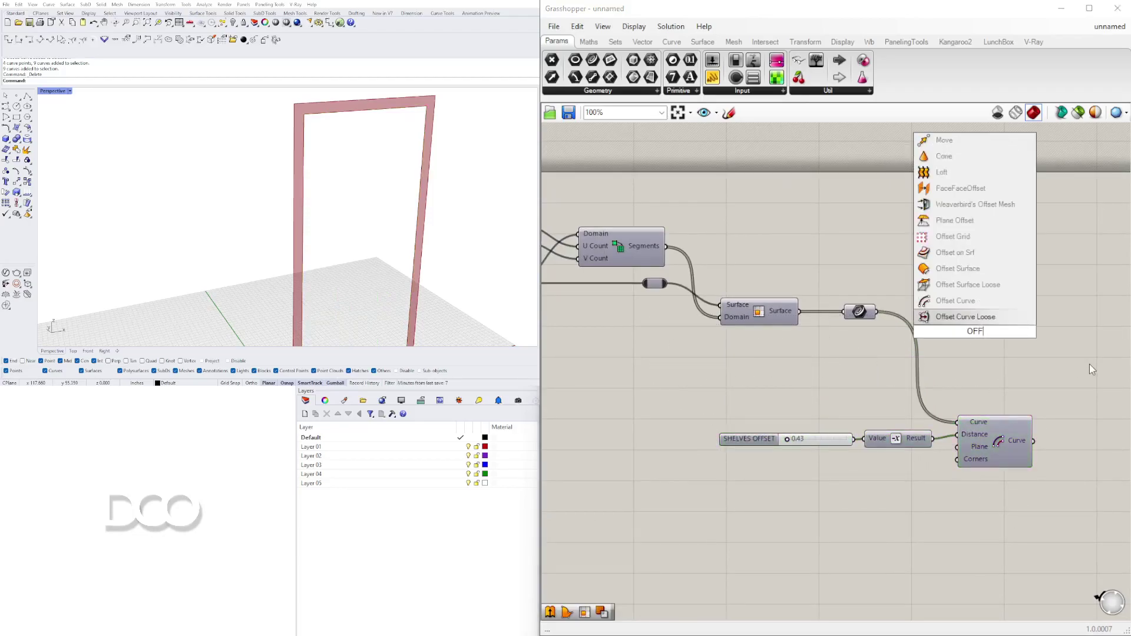
{"action": "left_click", "coordinate": [976, 292]}
{"action": "left_click", "coordinate": [973, 329]}
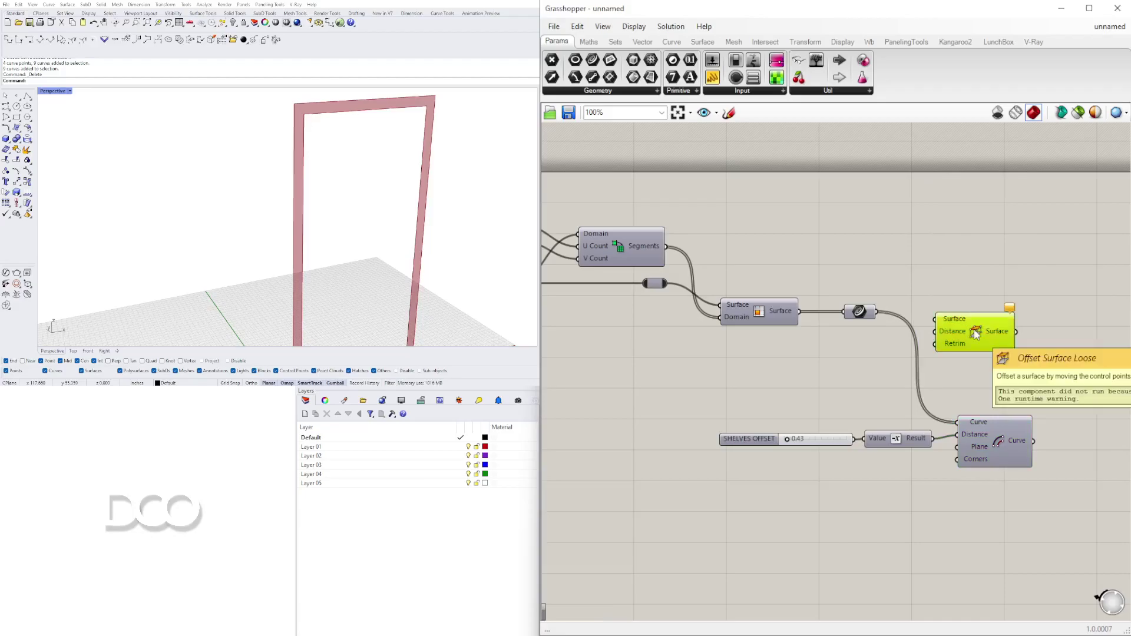
{"action": "key", "text": "Delete"}
Add a second Offset Curve above the first, commit a fixed number for its Distance, and connect the cubby outline curves to it
{"action": "double_click", "coordinate": [974, 330]}
{"action": "type", "text": "OFF"}
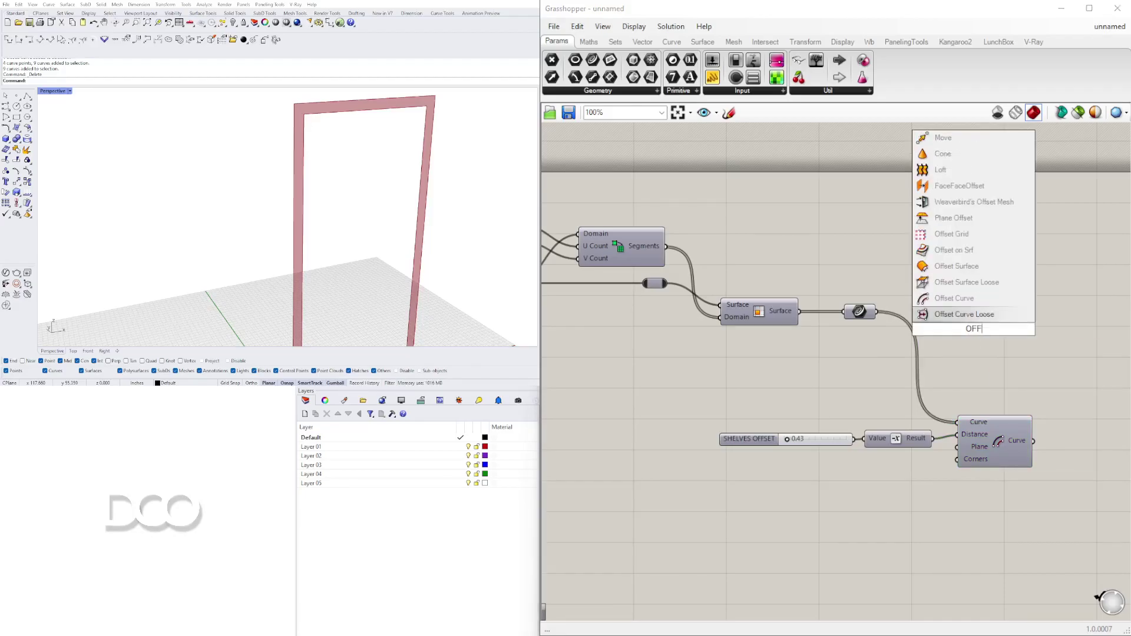
{"action": "left_click", "coordinate": [972, 299]}
{"action": "left_click_drag", "start_coordinate": [981, 331], "coordinate": [1005, 356]}
{"action": "right_click", "coordinate": [972, 343]}
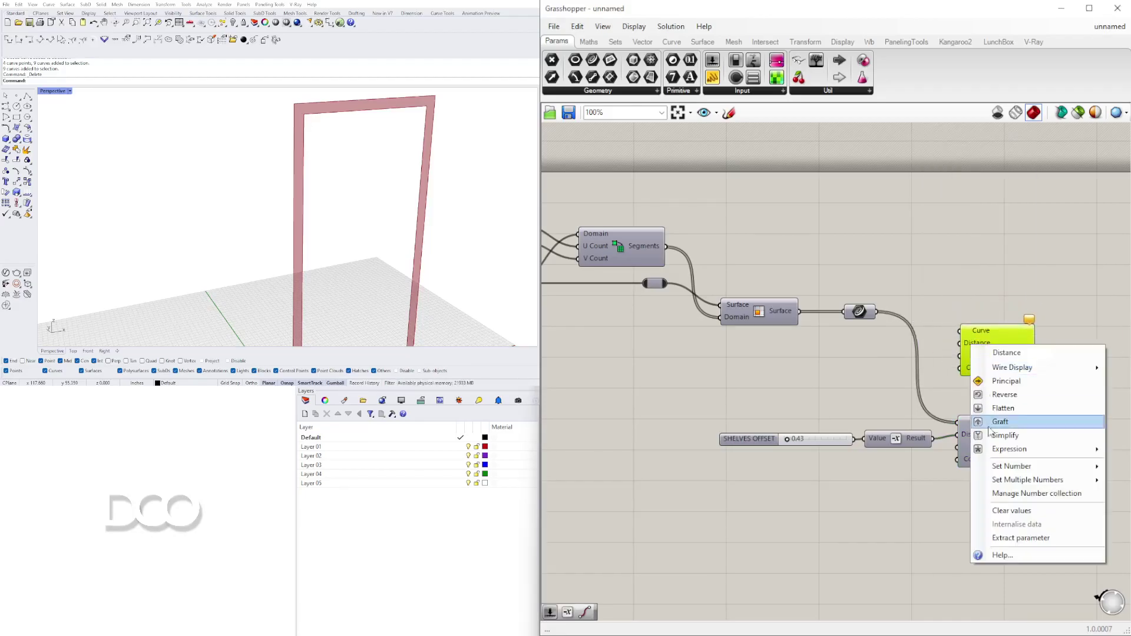
{"action": "mouse_move", "coordinate": [1005, 467]}
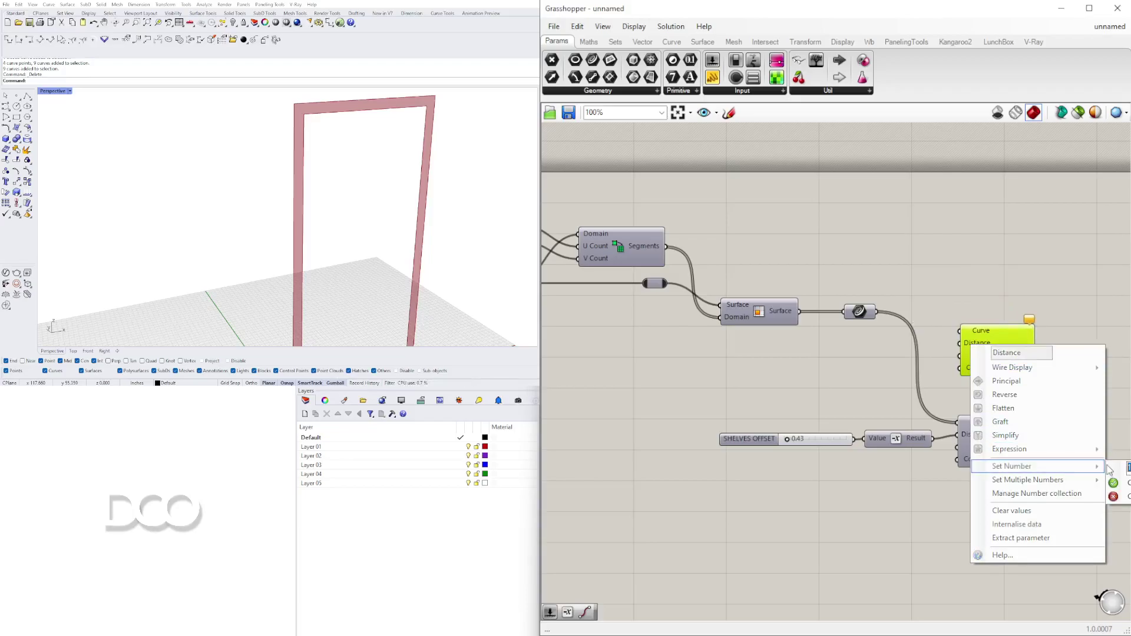
{"action": "left_click", "coordinate": [1116, 479]}
{"action": "left_click_drag", "start_coordinate": [876, 312], "coordinate": [1005, 334]}
Move the lower shelves offset group up beneath the new Offset Curve and turn on the lower Offset Curve's preview
{"action": "left_click_drag", "start_coordinate": [1043, 532], "coordinate": [755, 391]}
{"action": "left_click", "coordinate": [1011, 398]}
{"action": "right_click", "coordinate": [1007, 398]}
{"action": "left_click", "coordinate": [1028, 419]}
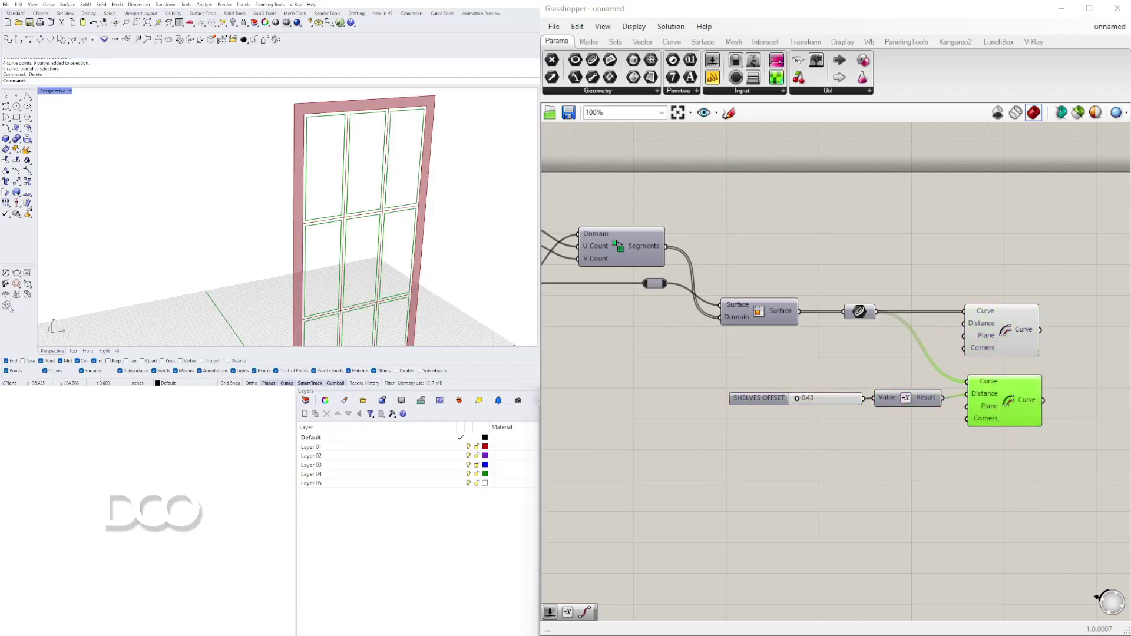
{"action": "right_click_drag", "start_coordinate": [932, 497], "coordinate": [710, 478]}
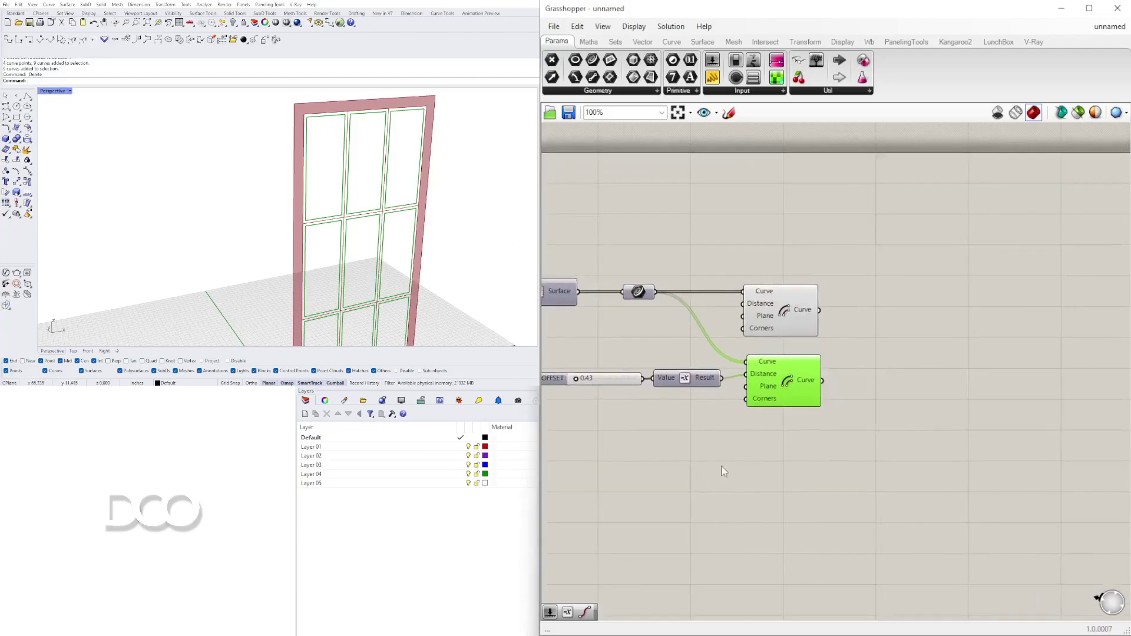
{"action": "left_click_drag", "start_coordinate": [783, 313], "coordinate": [790, 313]}
{"action": "left_click", "coordinate": [775, 367]}
Add a Loft component beyond the two Offset Curve components
{"action": "right_click_drag", "start_coordinate": [871, 331], "coordinate": [900, 363]}
{"action": "double_click", "coordinate": [919, 387]}
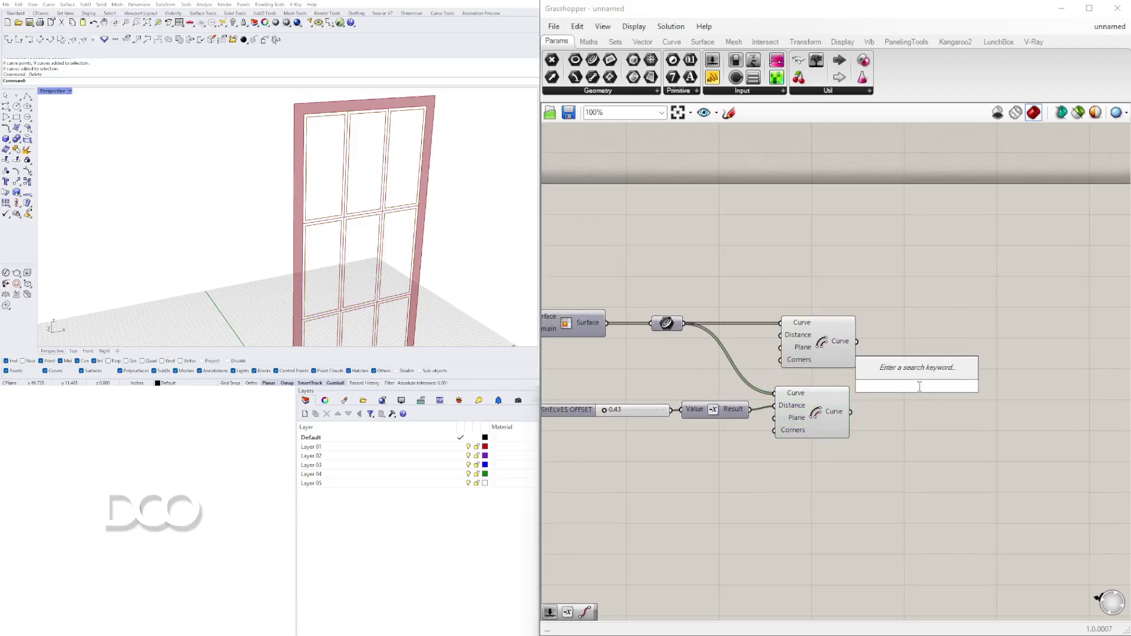
{"action": "type", "text": "LOFT"}
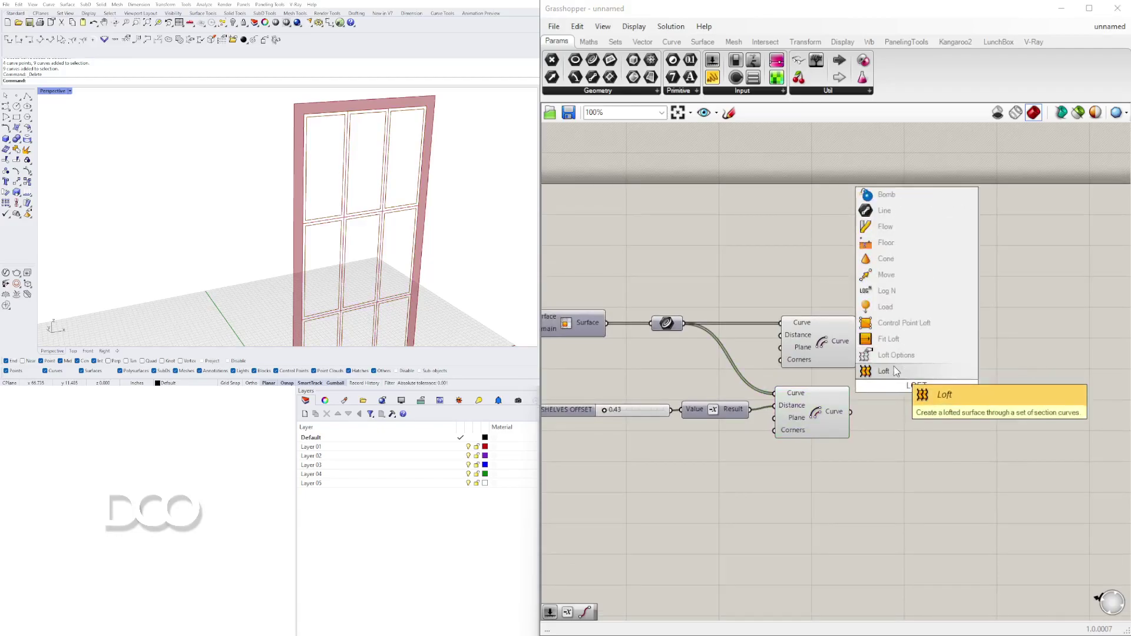
{"action": "left_click", "coordinate": [883, 372]}
{"action": "left_click_drag", "start_coordinate": [1005, 371], "coordinate": [995, 354]}
Add a Graft Tree component after the upper Offset Curve and copy it beside the lower one
{"action": "double_click", "coordinate": [905, 348]}
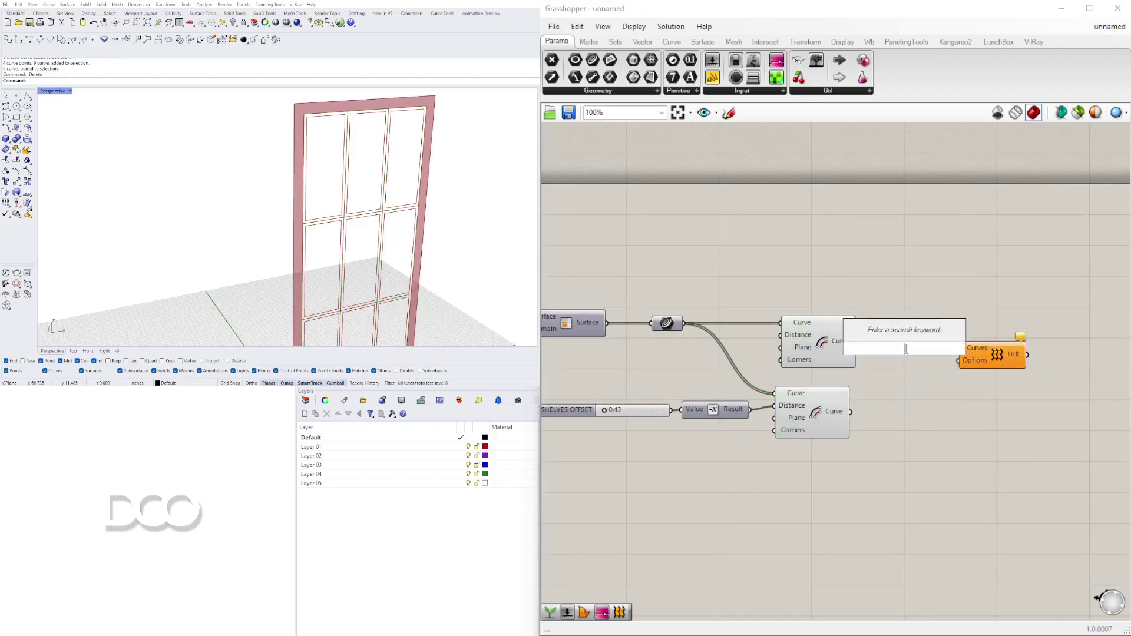
{"action": "type", "text": "GRAFT"}
{"action": "left_click", "coordinate": [896, 334]}
{"action": "left_click", "coordinate": [896, 348]}
{"action": "left_click_drag", "start_coordinate": [897, 346], "coordinate": [899, 406]}
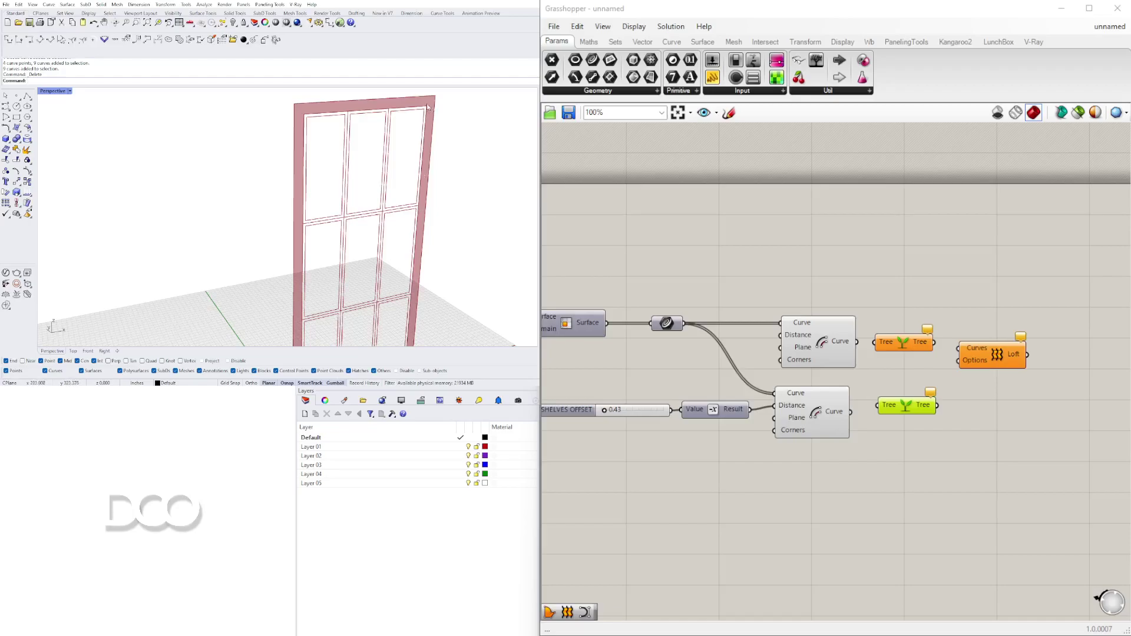
Connect each Offset Curve through its Graft Tree into the Loft's Curves input and centre the Loft between the two branches
{"action": "left_click_drag", "start_coordinate": [851, 412], "coordinate": [878, 405]}
{"action": "left_click_drag", "start_coordinate": [857, 342], "coordinate": [1040, 353]}
{"action": "left_click_drag", "start_coordinate": [937, 405], "coordinate": [903, 418], "text": "shift"}
{"action": "left_click", "coordinate": [1010, 363]}
{"action": "left_click_drag", "start_coordinate": [1010, 362], "coordinate": [1009, 393]}
{"action": "left_click", "coordinate": [313, 516]}
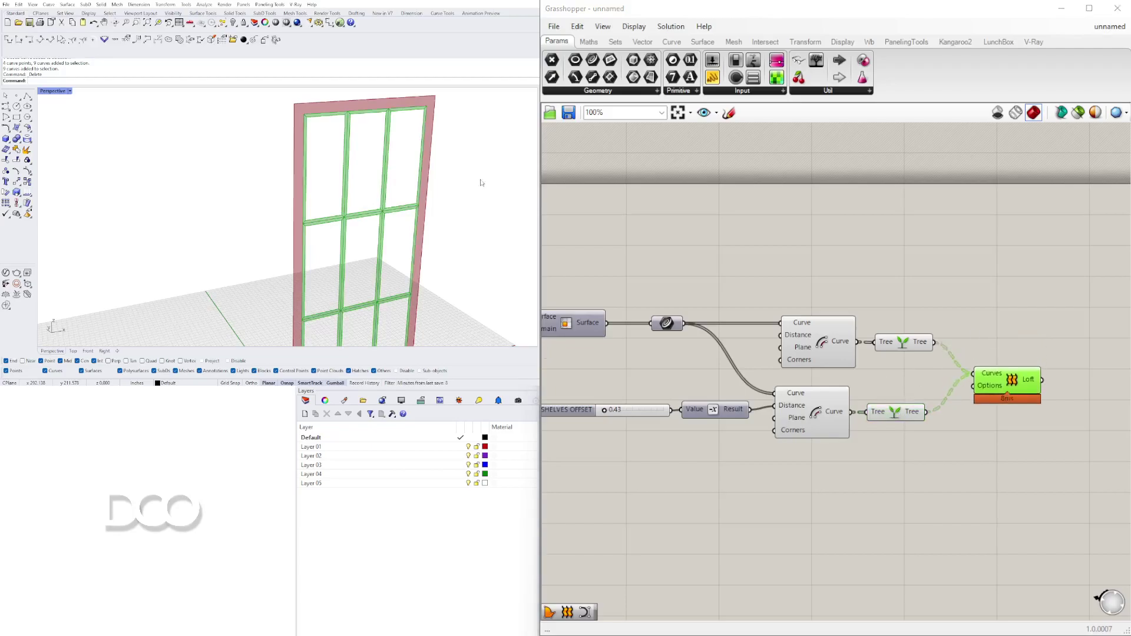
Examine the lofted shelf outlines from the front and the back, including where they meet the outer frame
{"action": "scroll", "coordinate": [369, 113], "scroll_direction": "up", "scroll_amount": 10}
{"action": "scroll", "coordinate": [294, 115], "scroll_direction": "down", "scroll_amount": 12}
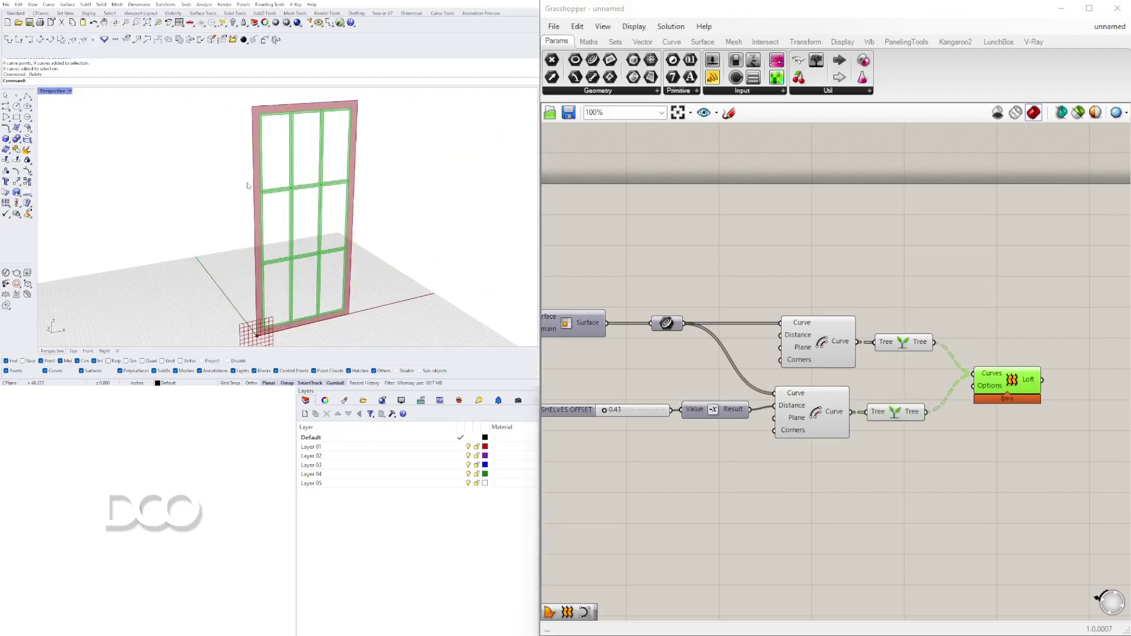
{"action": "scroll", "coordinate": [286, 115], "scroll_direction": "up", "scroll_amount": 6}
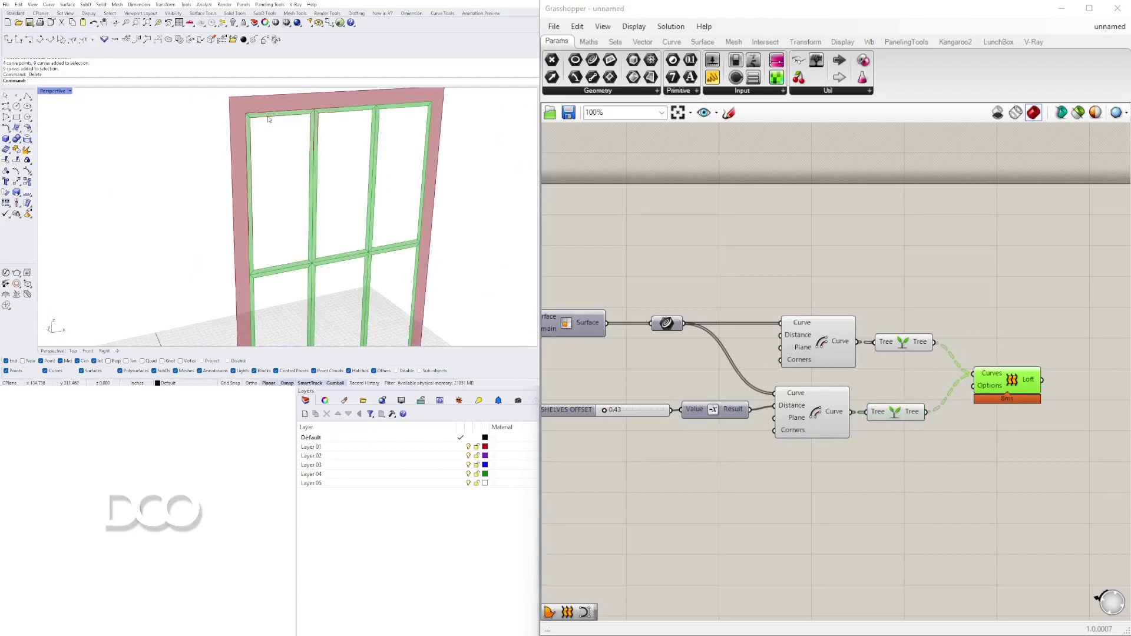
{"action": "scroll", "coordinate": [284, 109], "scroll_direction": "down", "scroll_amount": 3}
{"action": "scroll", "coordinate": [259, 118], "scroll_direction": "down", "scroll_amount": 4}
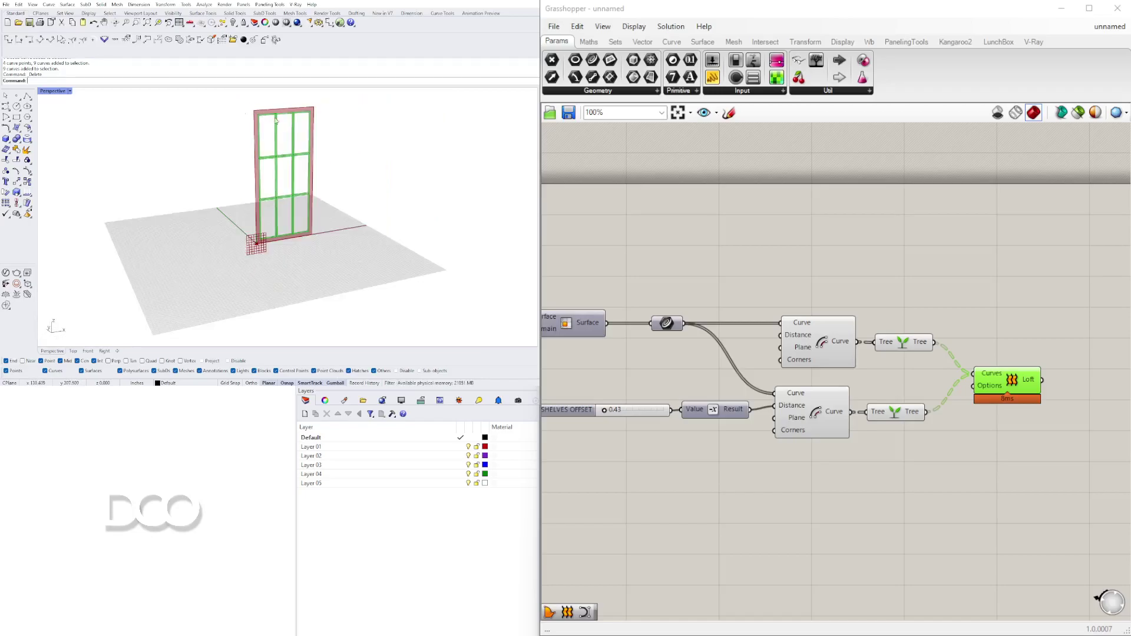
{"action": "scroll", "coordinate": [300, 112], "scroll_direction": "up", "scroll_amount": 4}
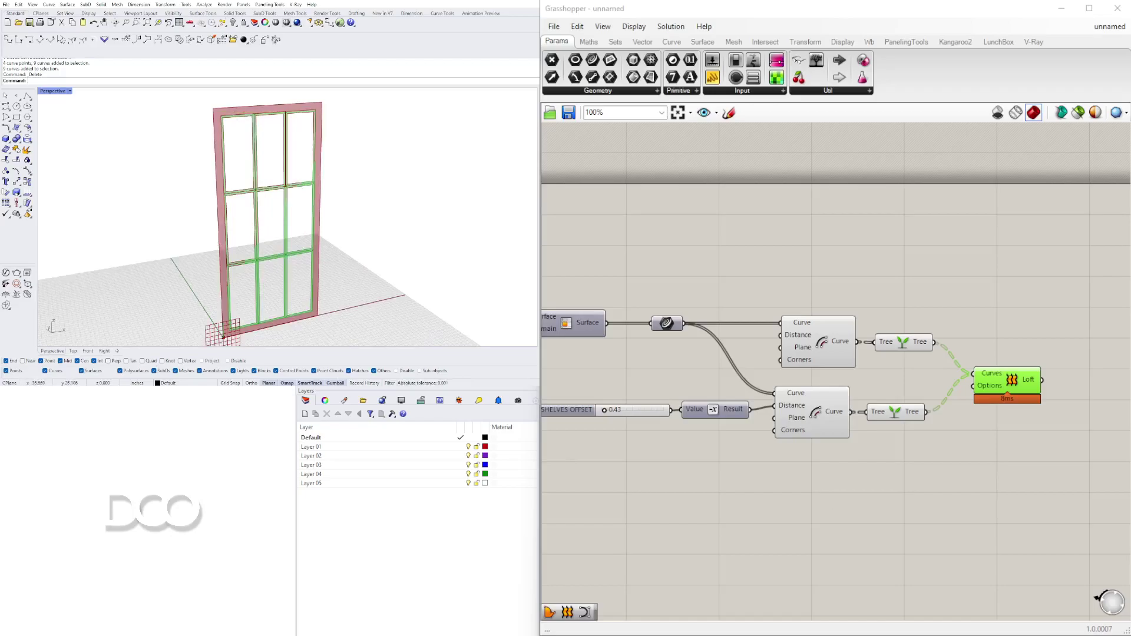
{"action": "right_click_drag", "start_coordinate": [285, 192], "coordinate": [372, 214]}
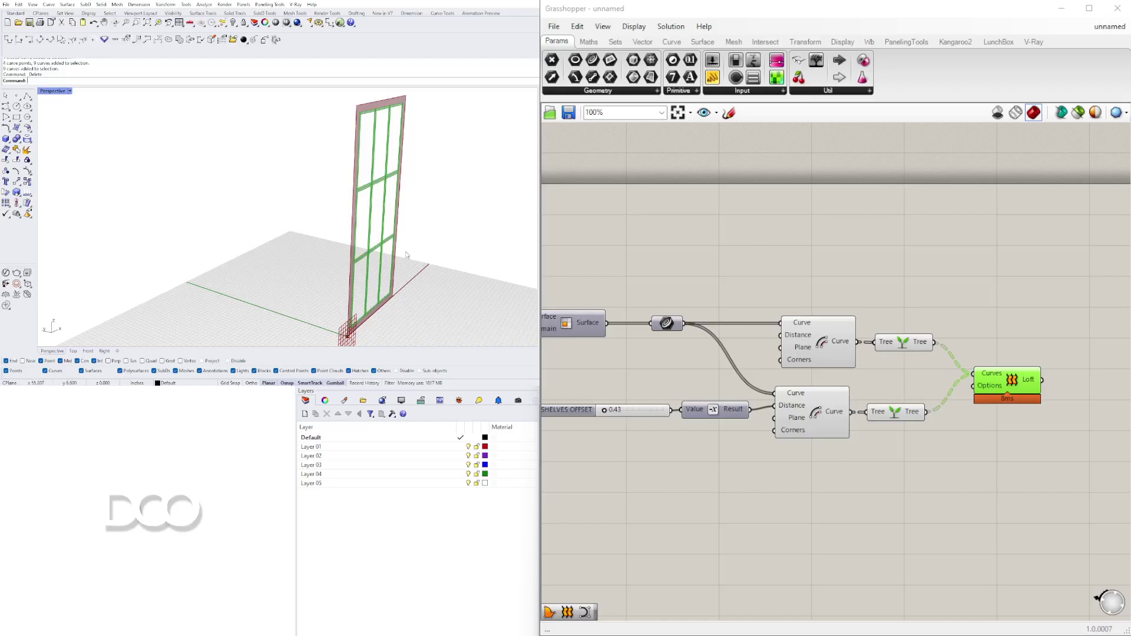
{"action": "right_click_drag", "start_coordinate": [364, 280], "coordinate": [374, 281]}
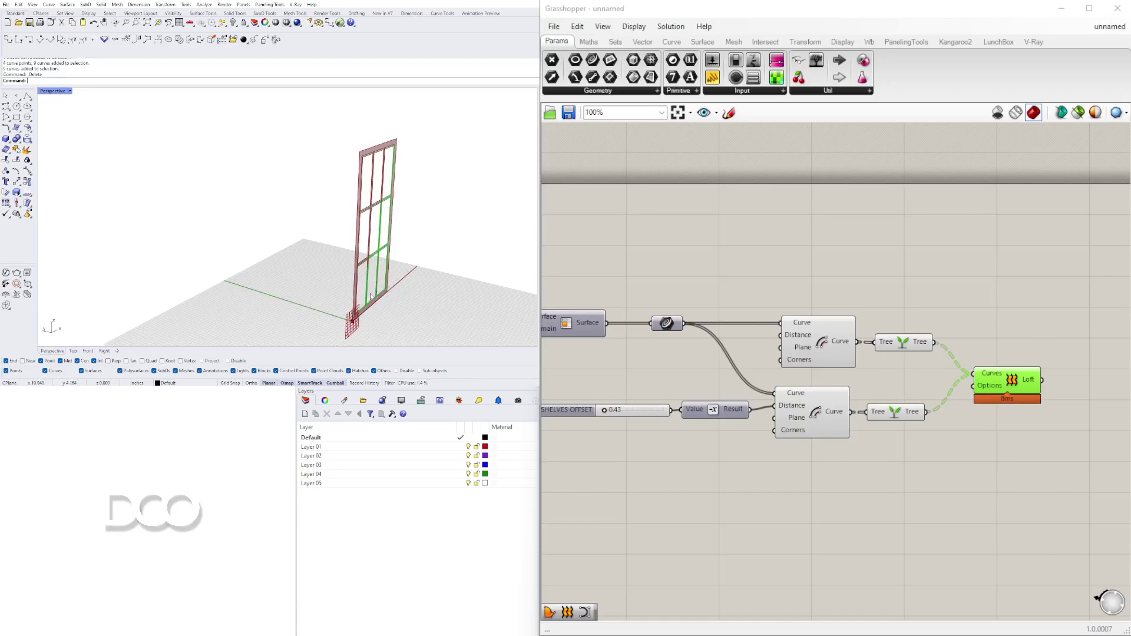
{"action": "right_click_drag", "start_coordinate": [367, 246], "coordinate": [436, 253]}
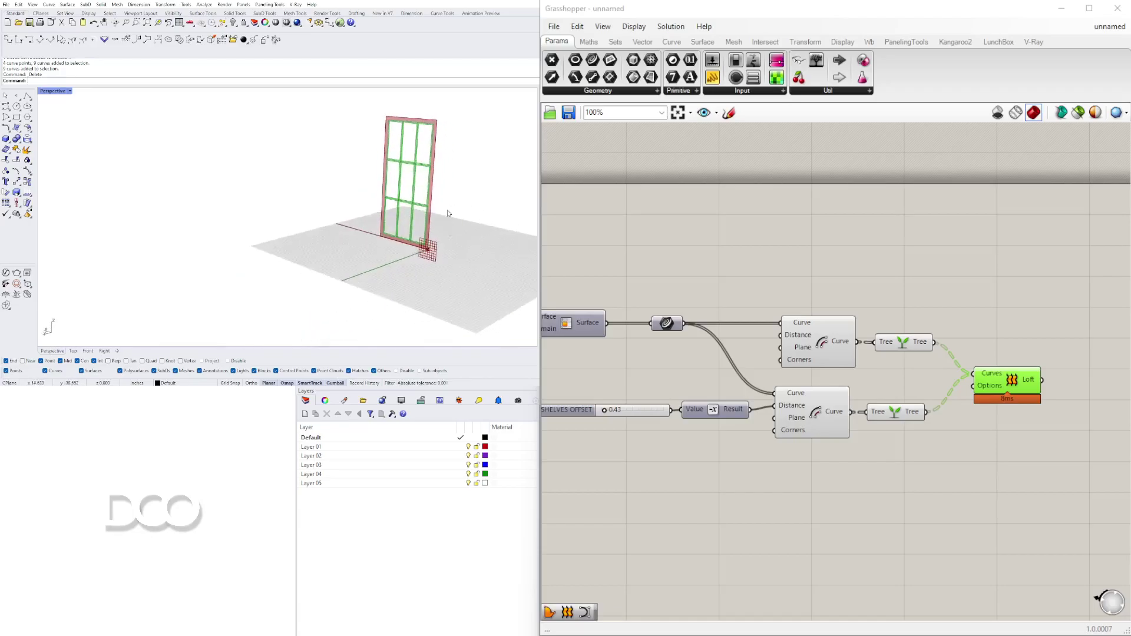
{"action": "scroll", "coordinate": [430, 123], "scroll_direction": "up", "scroll_amount": 10}
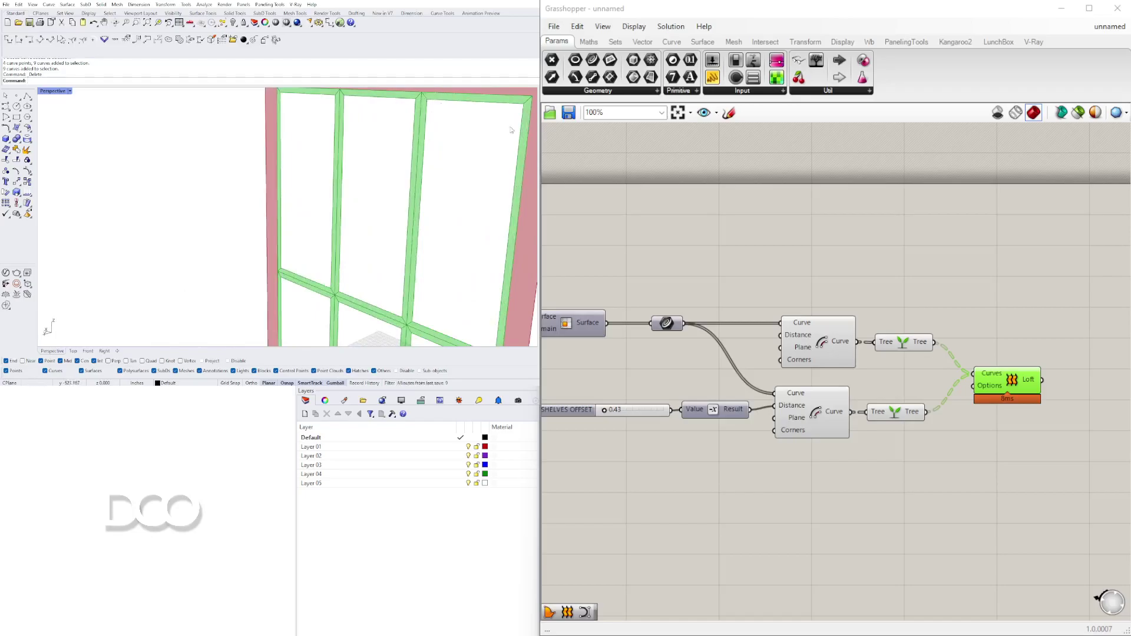
Reposition the Loft component and hide the previews of both shelves Offset Curves and their Graft Trees
{"action": "right_click_drag", "start_coordinate": [1026, 346], "coordinate": [803, 334]}
{"action": "left_click_drag", "start_coordinate": [803, 358], "coordinate": [835, 332]}
{"action": "scroll", "coordinate": [277, 171], "scroll_direction": "down", "scroll_amount": 10}
{"action": "right_click_drag", "start_coordinate": [277, 183], "coordinate": [261, 193]}
{"action": "scroll", "coordinate": [840, 357], "scroll_direction": "down", "scroll_amount": 3}
{"action": "right_click_drag", "start_coordinate": [768, 380], "coordinate": [951, 372]}
{"action": "scroll", "coordinate": [963, 389], "scroll_direction": "up", "scroll_amount": 2}
{"action": "left_click_drag", "start_coordinate": [924, 421], "coordinate": [835, 255]}
{"action": "middle_click", "coordinate": [860, 270]}
{"action": "left_click", "coordinate": [898, 234]}
{"action": "left_click", "coordinate": [439, 177]}
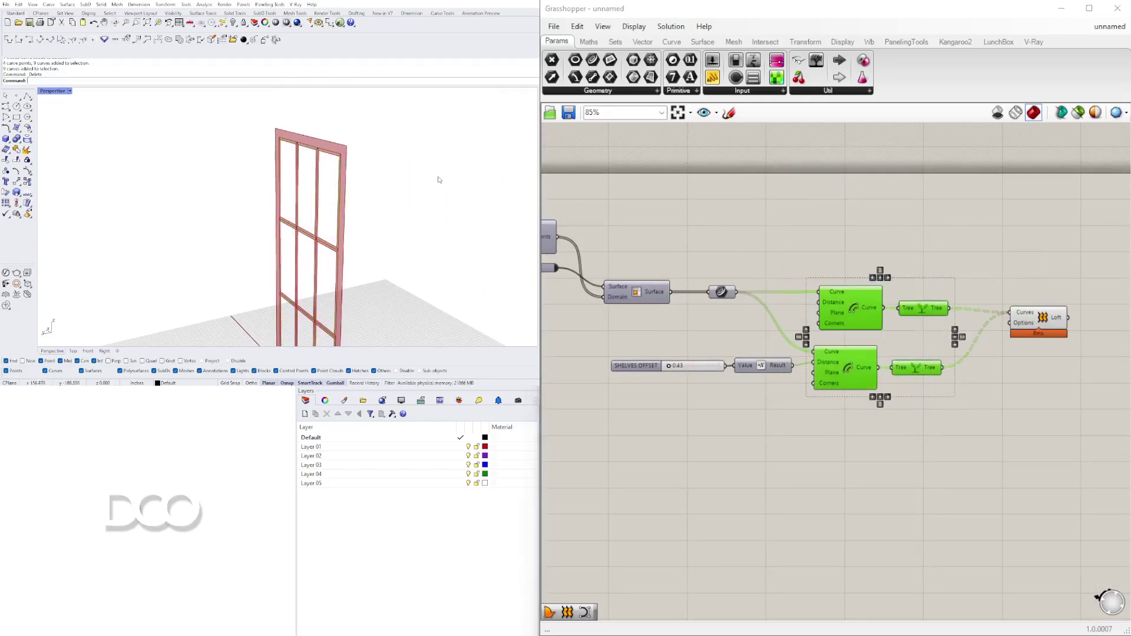
Highlight the shelf Loft and the outer frame's Boundary Surfaces, and inspect the frame's base corner near the origin
{"action": "left_click", "coordinate": [1040, 318]}
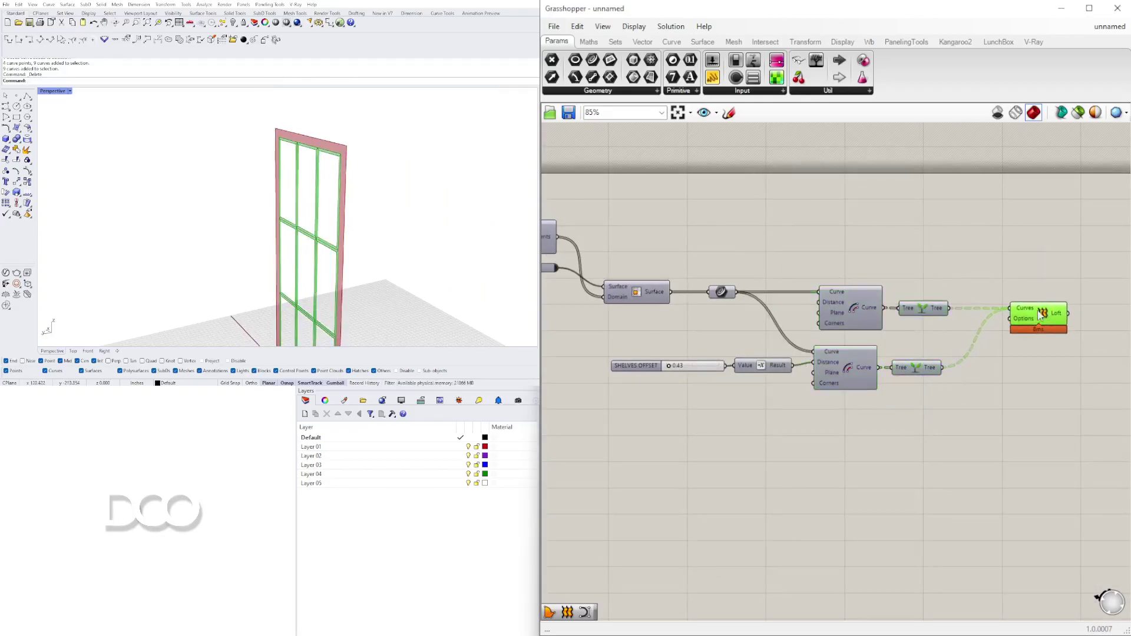
{"action": "scroll", "coordinate": [713, 300], "scroll_direction": "down", "scroll_amount": 3}
{"action": "right_click_drag", "start_coordinate": [670, 306], "coordinate": [773, 312]}
{"action": "scroll", "coordinate": [773, 312], "scroll_direction": "up", "scroll_amount": 4}
{"action": "left_click", "coordinate": [999, 355]}
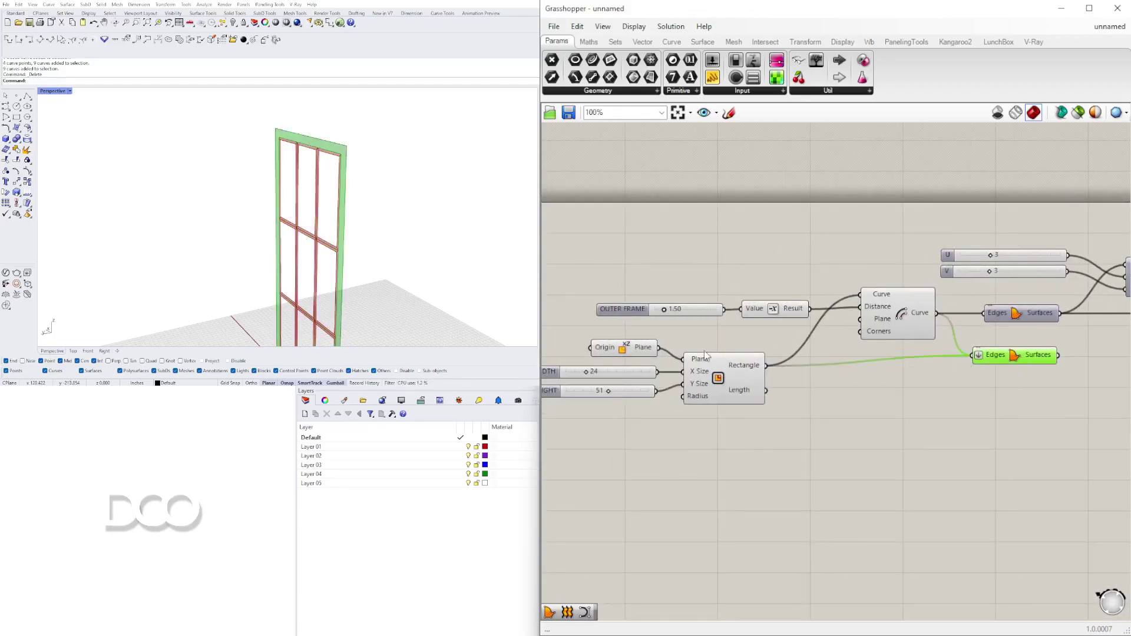
{"action": "scroll", "coordinate": [347, 304], "scroll_direction": "up", "scroll_amount": 10}
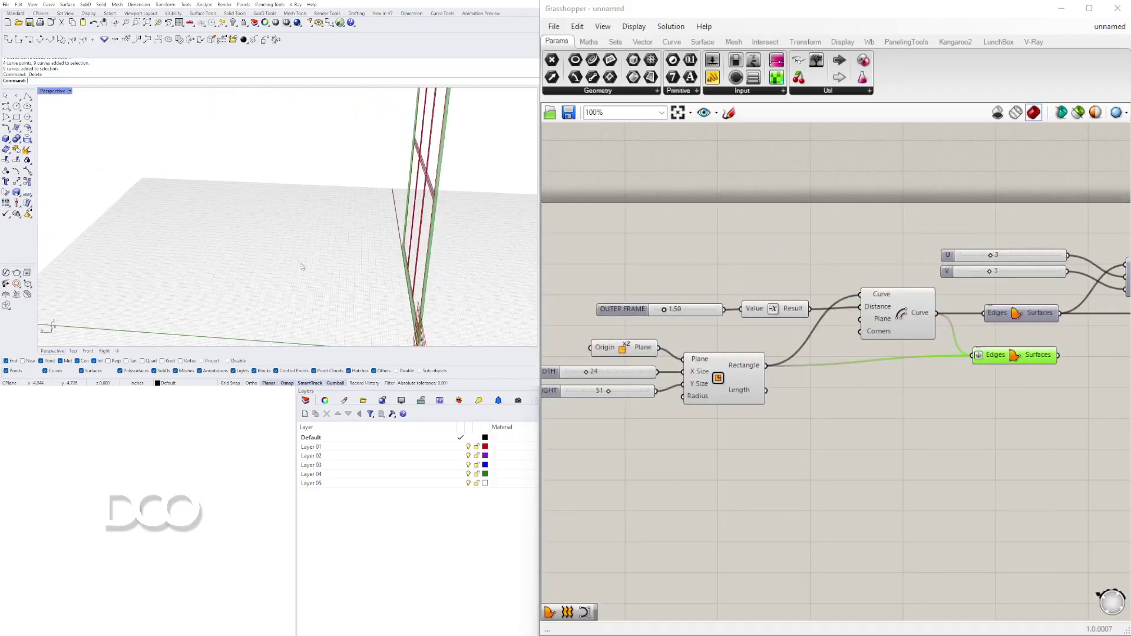
{"action": "mouse_move", "coordinate": [348, 304]}
{"action": "right_mouse_down"}
{"action": "mouse_move", "coordinate": [377, 288]}
{"action": "mouse_move", "coordinate": [354, 287]}
{"action": "right_mouse_up"}
{"action": "scroll", "coordinate": [315, 273], "scroll_direction": "up", "scroll_amount": 2}
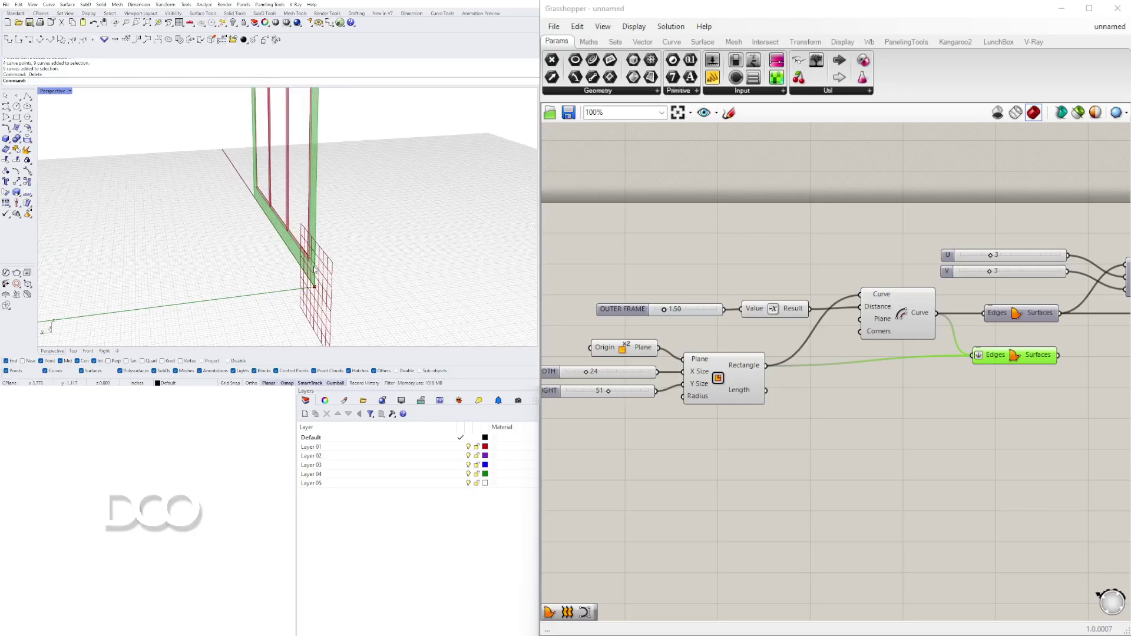
Add a Move component to the canvas beside the outer frame's lower Boundary Surfaces
{"action": "scroll", "coordinate": [314, 269], "scroll_direction": "down", "scroll_amount": 5}
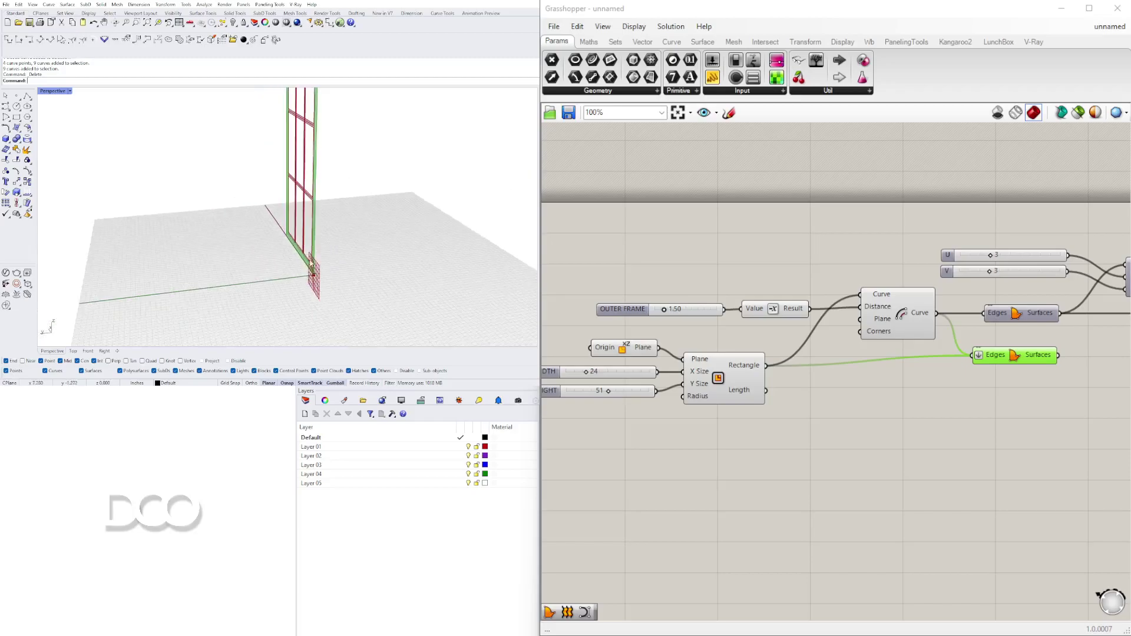
{"action": "scroll", "coordinate": [318, 259], "scroll_direction": "up", "scroll_amount": 4}
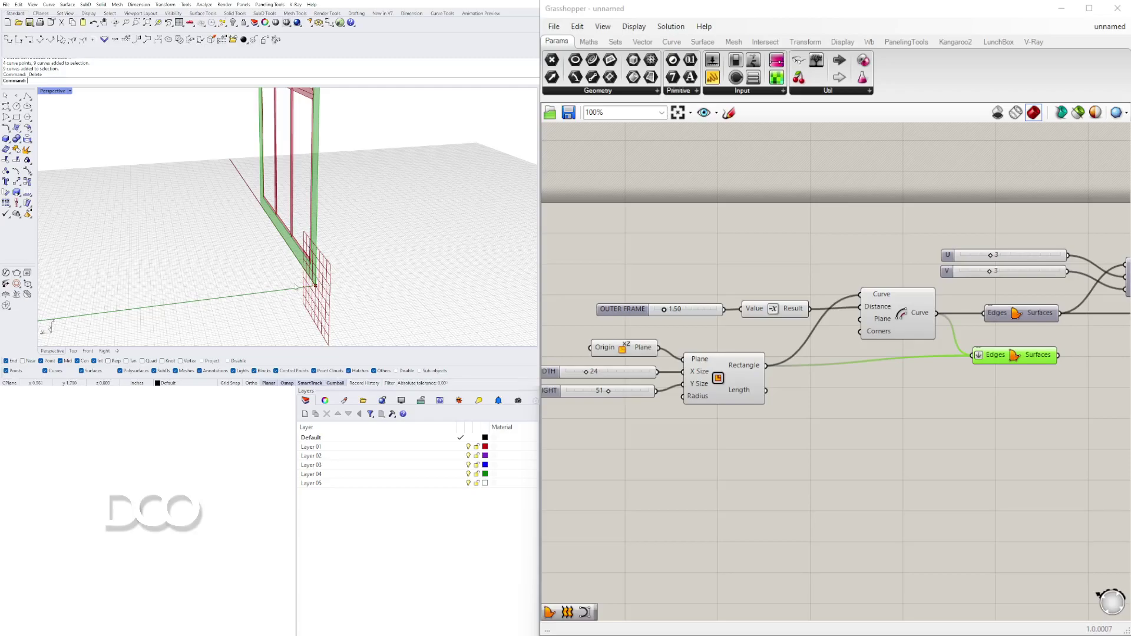
{"action": "right_click_drag", "start_coordinate": [944, 470], "coordinate": [555, 459]}
{"action": "left_click", "coordinate": [786, 403]}
{"action": "right_click_drag", "start_coordinate": [690, 386], "coordinate": [842, 392]}
{"action": "left_click_drag", "start_coordinate": [775, 351], "coordinate": [783, 359]}
{"action": "right_click_drag", "start_coordinate": [858, 402], "coordinate": [773, 401]}
{"action": "left_click", "coordinate": [773, 401]}
{"action": "double_click", "coordinate": [776, 406]}
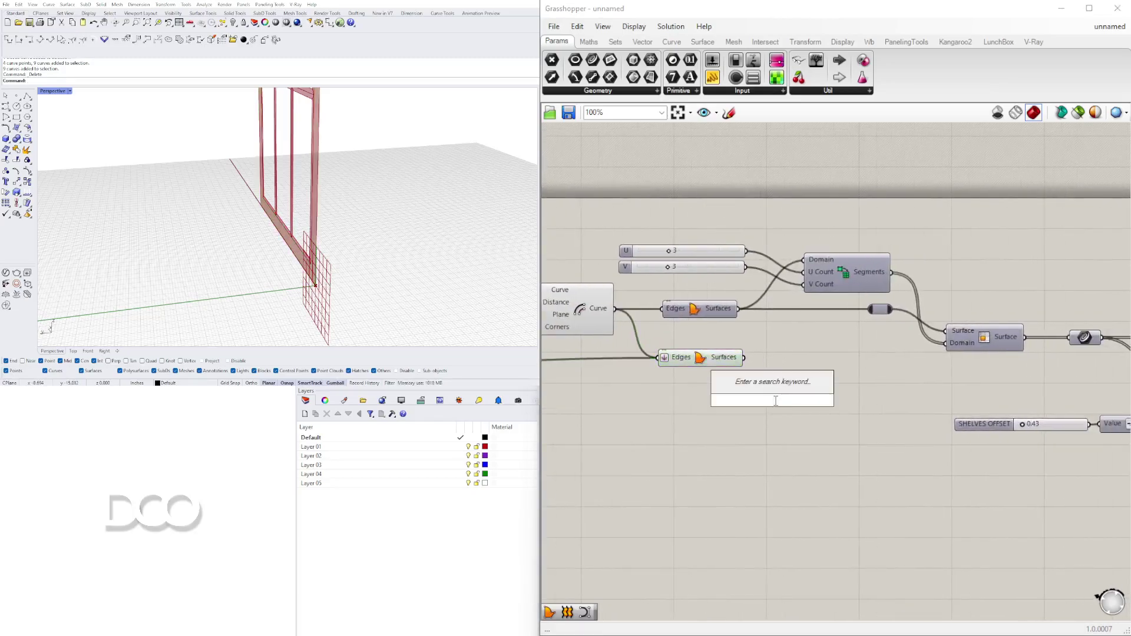
{"action": "type", "text": "move"}
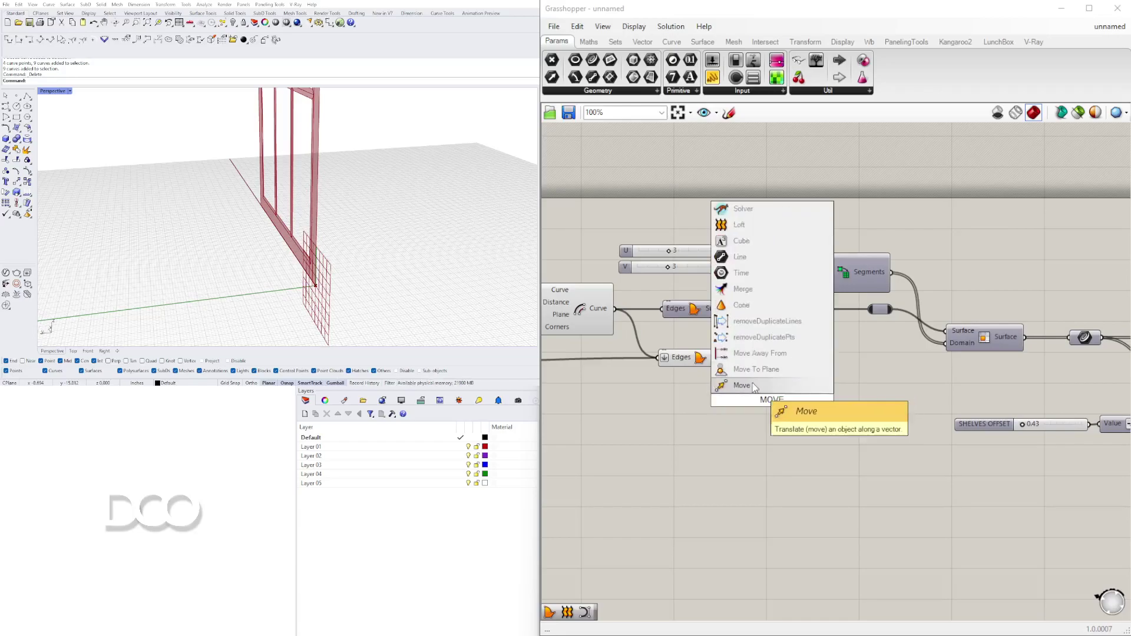
{"action": "left_click", "coordinate": [754, 405]}
{"action": "left_click_drag", "start_coordinate": [754, 405], "coordinate": [844, 389]}
Add an Amplitude component below the frame's Boundary Surfaces and move the Move component further along the canvas
{"action": "right_click_drag", "start_coordinate": [717, 387], "coordinate": [774, 385]}
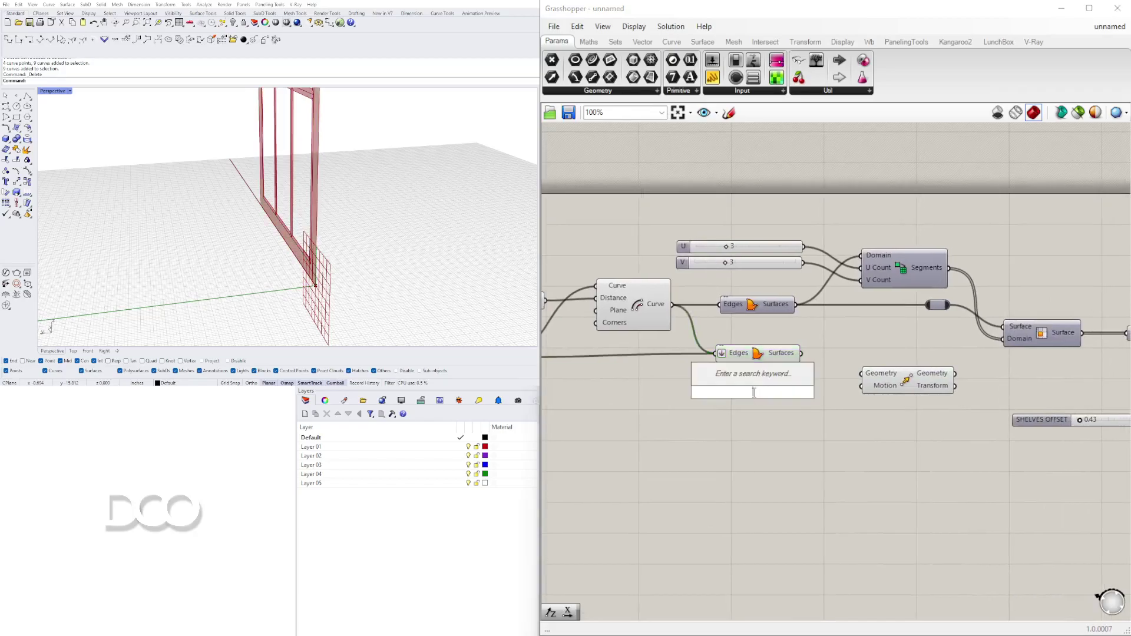
{"action": "double_click", "coordinate": [753, 392]}
{"action": "type", "text": "aMPL"}
{"action": "left_click", "coordinate": [754, 380]}
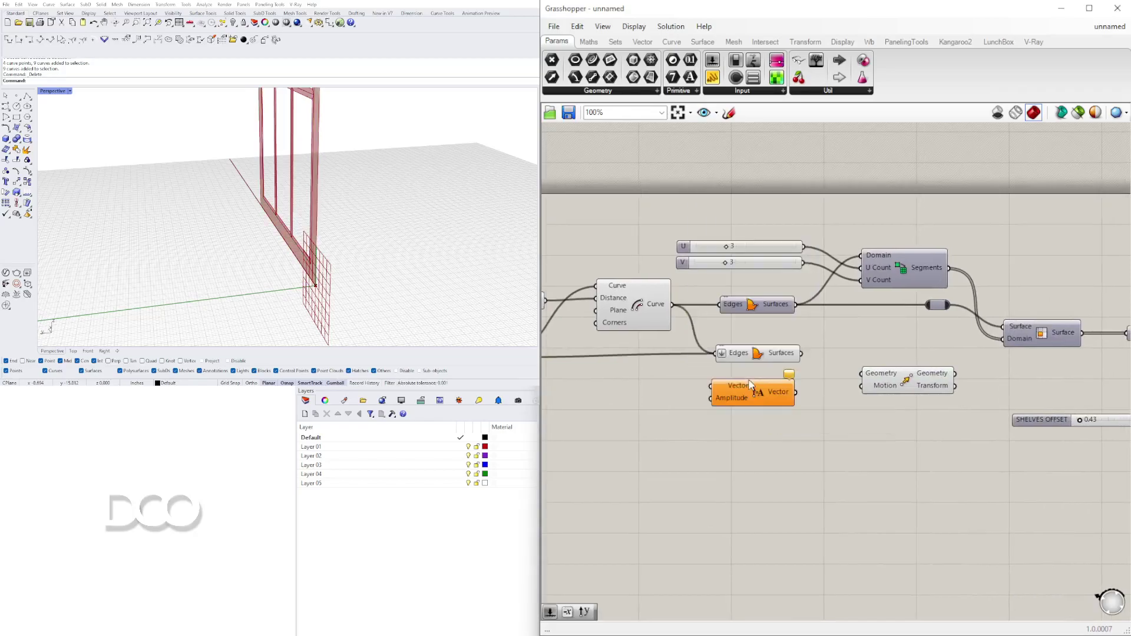
{"action": "right_click_drag", "start_coordinate": [795, 376], "coordinate": [656, 383]}
{"action": "left_click", "coordinate": [646, 356]}
{"action": "right_click_drag", "start_coordinate": [771, 401], "coordinate": [694, 396]}
{"action": "left_click_drag", "start_coordinate": [702, 390], "coordinate": [795, 392]}
Shift the cubby Isotrim and all shelf components after it further downstream to make room for the extrusion branch
{"action": "scroll", "coordinate": [807, 399], "scroll_direction": "down", "scroll_amount": 3}
{"action": "right_click_drag", "start_coordinate": [908, 422], "coordinate": [851, 375]}
{"action": "left_click_drag", "start_coordinate": [1053, 426], "coordinate": [816, 301]}
{"action": "left_click", "coordinate": [786, 372]}
{"action": "scroll", "coordinate": [677, 356], "scroll_direction": "up", "scroll_amount": 4}
{"action": "right_click_drag", "start_coordinate": [677, 355], "coordinate": [817, 385]}
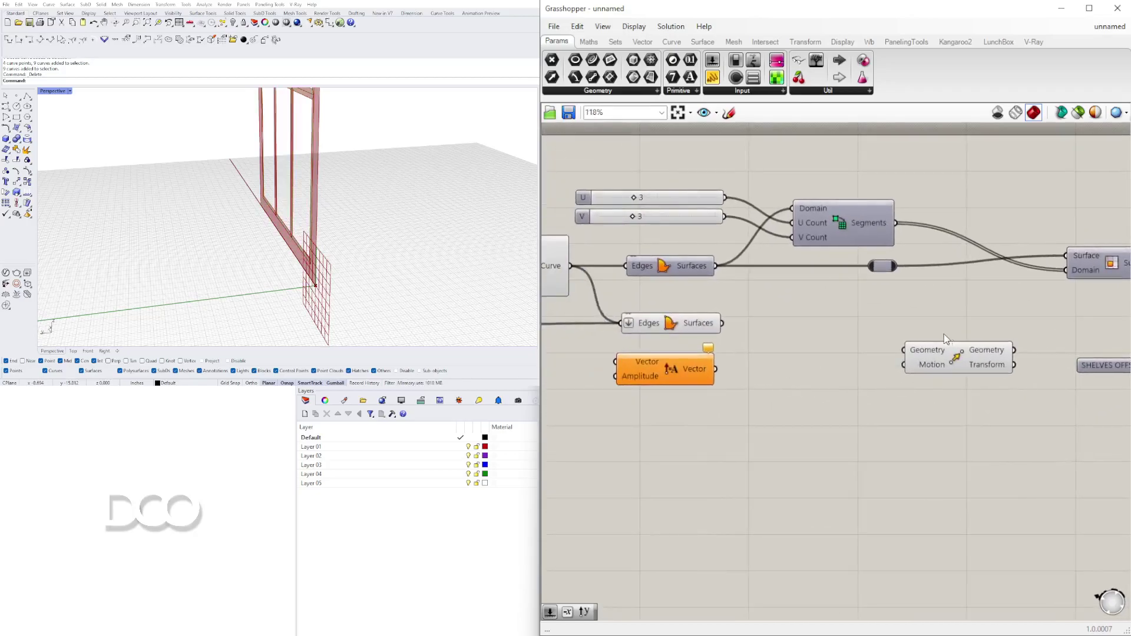
Connect the frame's Boundary Surfaces to the Move's Geometry and the Amplitude's Vector, and the Amplitude's output to the Move's Motion
{"action": "left_click_drag", "start_coordinate": [923, 347], "coordinate": [798, 326]}
{"action": "left_click", "coordinate": [692, 324]}
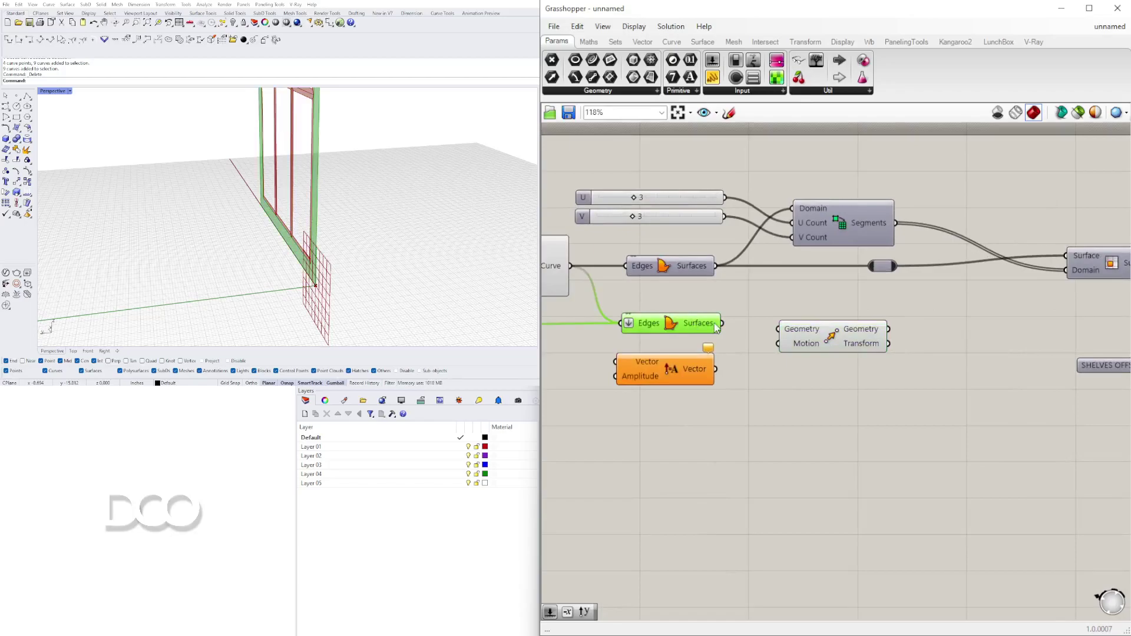
{"action": "left_click_drag", "start_coordinate": [721, 323], "coordinate": [945, 341]}
{"action": "left_click", "coordinate": [680, 378]}
{"action": "left_click_drag", "start_coordinate": [677, 370], "coordinate": [804, 366]}
{"action": "left_click_drag", "start_coordinate": [721, 323], "coordinate": [772, 358]}
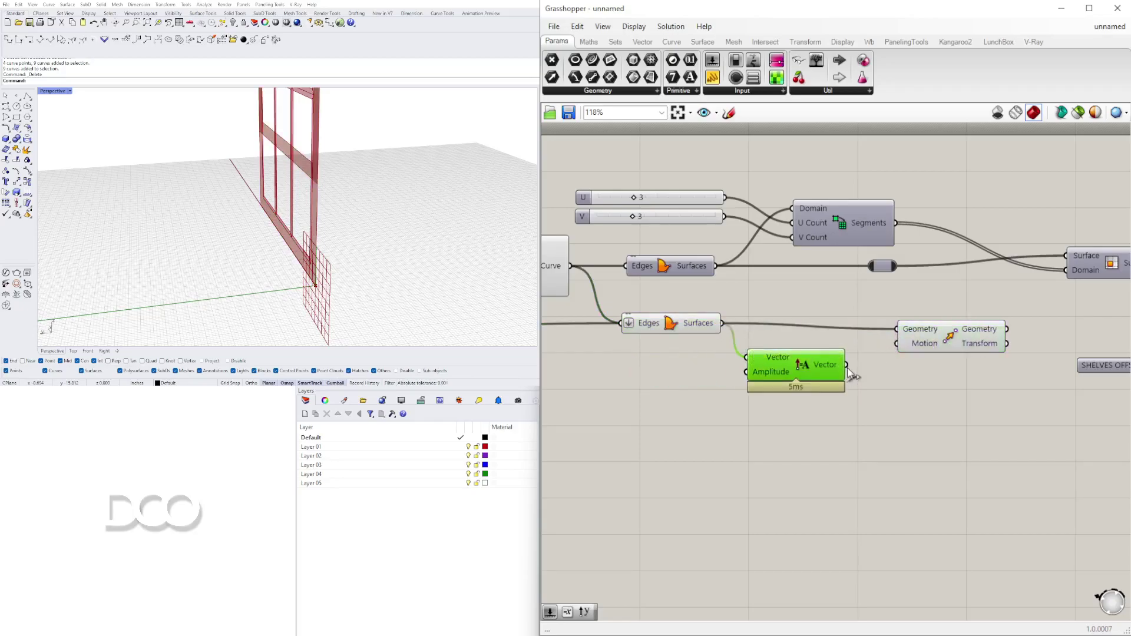
{"action": "left_click", "coordinate": [683, 328]}
{"action": "left_click_drag", "start_coordinate": [847, 365], "coordinate": [897, 344]}
{"action": "left_click", "coordinate": [952, 334]}
{"action": "left_click_drag", "start_coordinate": [757, 379], "coordinate": [769, 374]}
Add a number slider of 1.50 and connect it to the Amplitude component's Amplitude input
{"action": "double_click", "coordinate": [637, 397]}
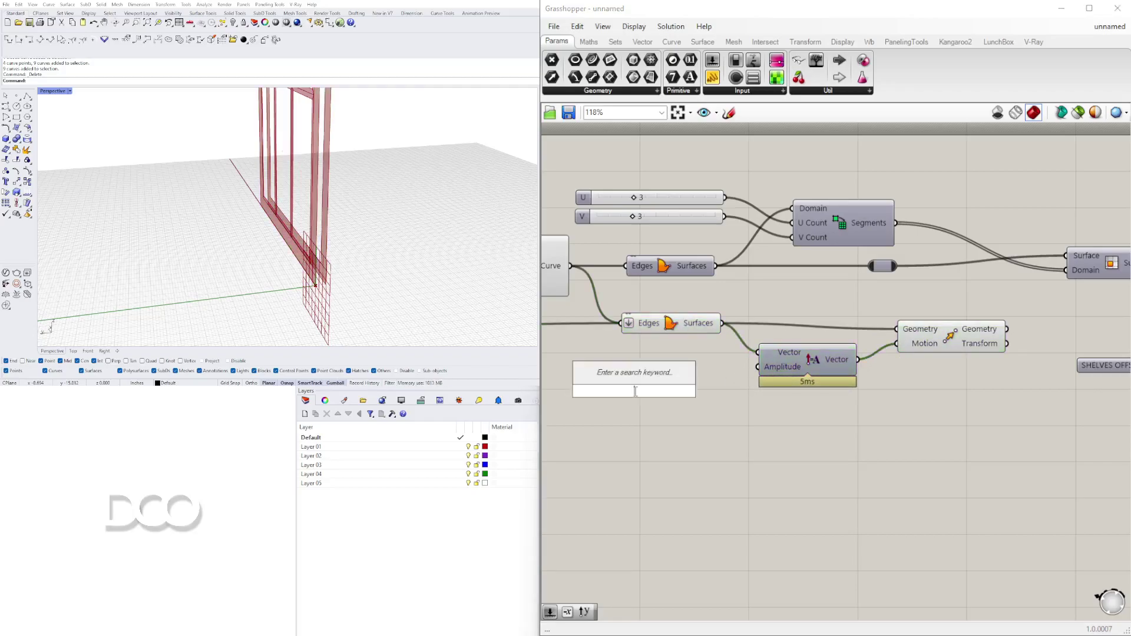
{"action": "type", "text": "1.5"}
{"action": "key", "text": "Return"}
{"action": "left_click_drag", "start_coordinate": [712, 391], "coordinate": [758, 367]}
{"action": "left_click_drag", "start_coordinate": [690, 397], "coordinate": [651, 370]}
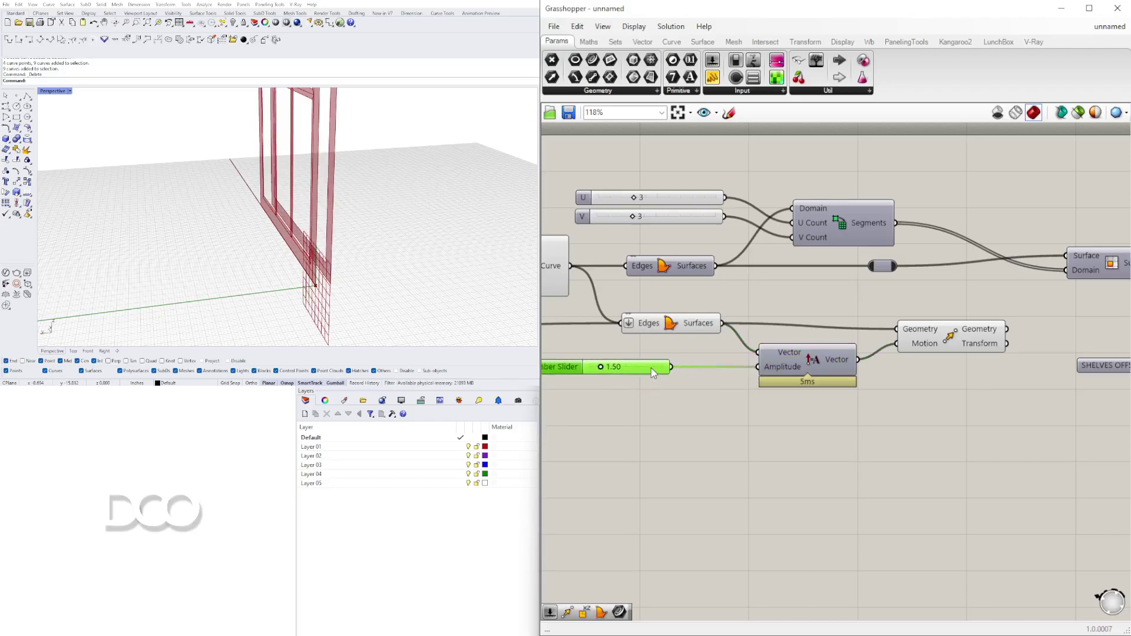
{"action": "scroll", "coordinate": [736, 367], "scroll_direction": "down", "scroll_amount": 2}
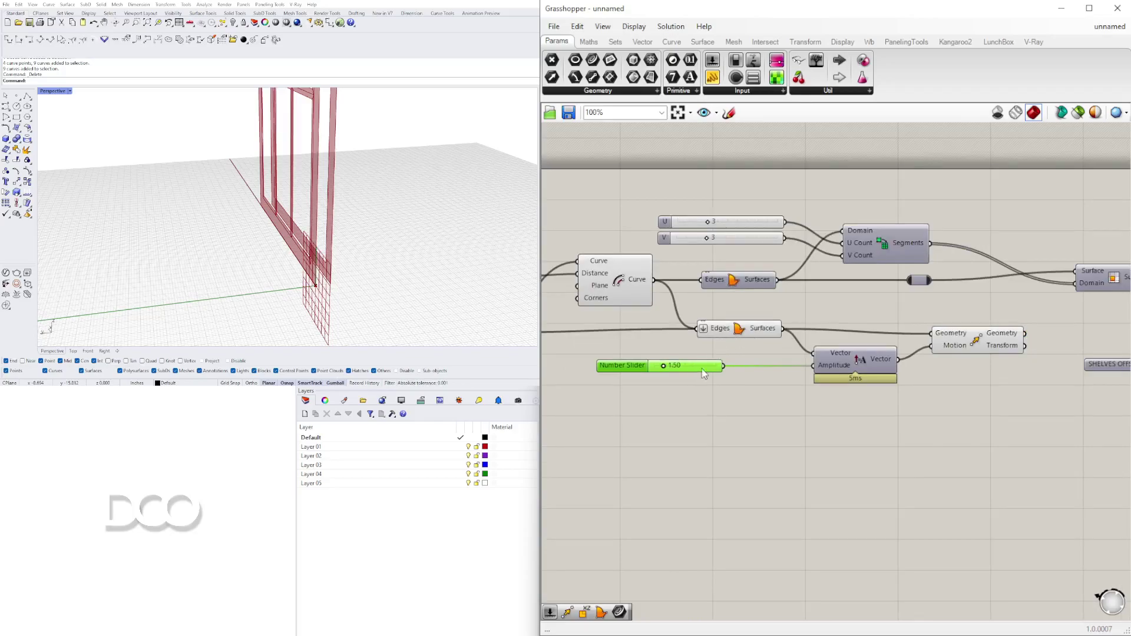
{"action": "right_click_drag", "start_coordinate": [726, 395], "coordinate": [694, 446]}
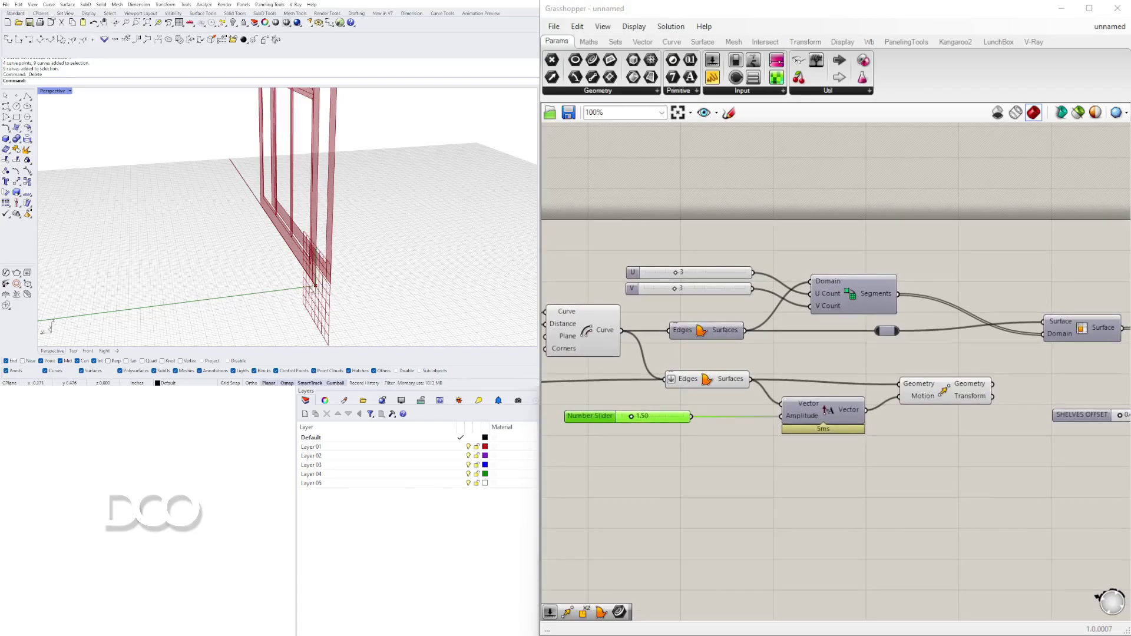
Insert a Division by 2 between the 1.50 slider and the Amplitude component
{"action": "scroll", "coordinate": [755, 415], "scroll_direction": "up", "scroll_amount": 3}
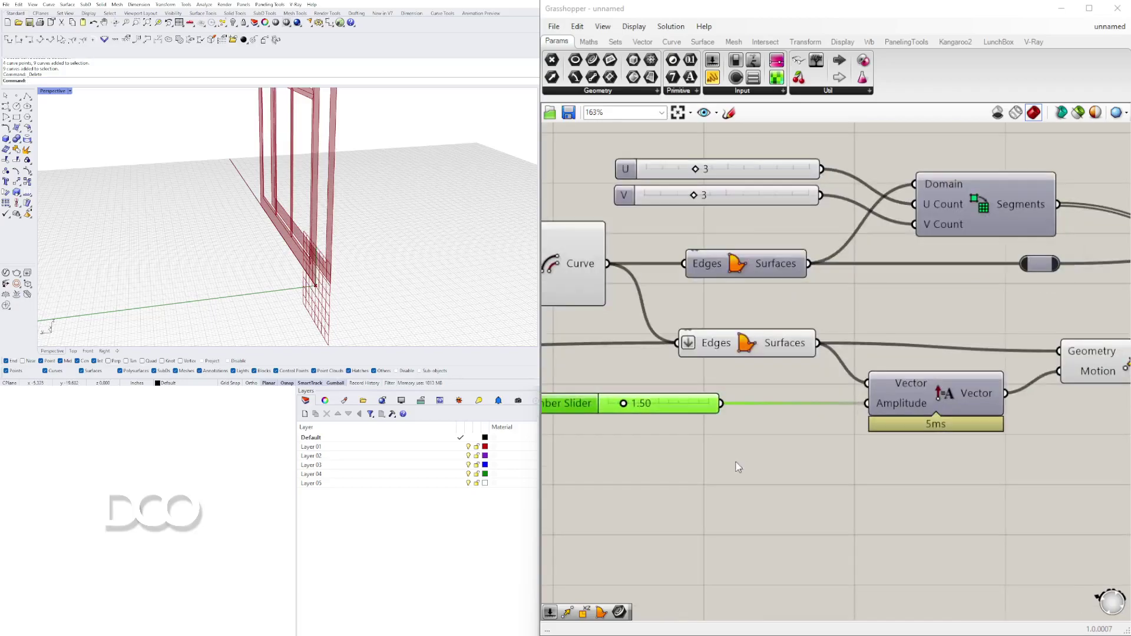
{"action": "double_click", "coordinate": [794, 454]}
{"action": "type", "text": "/"}
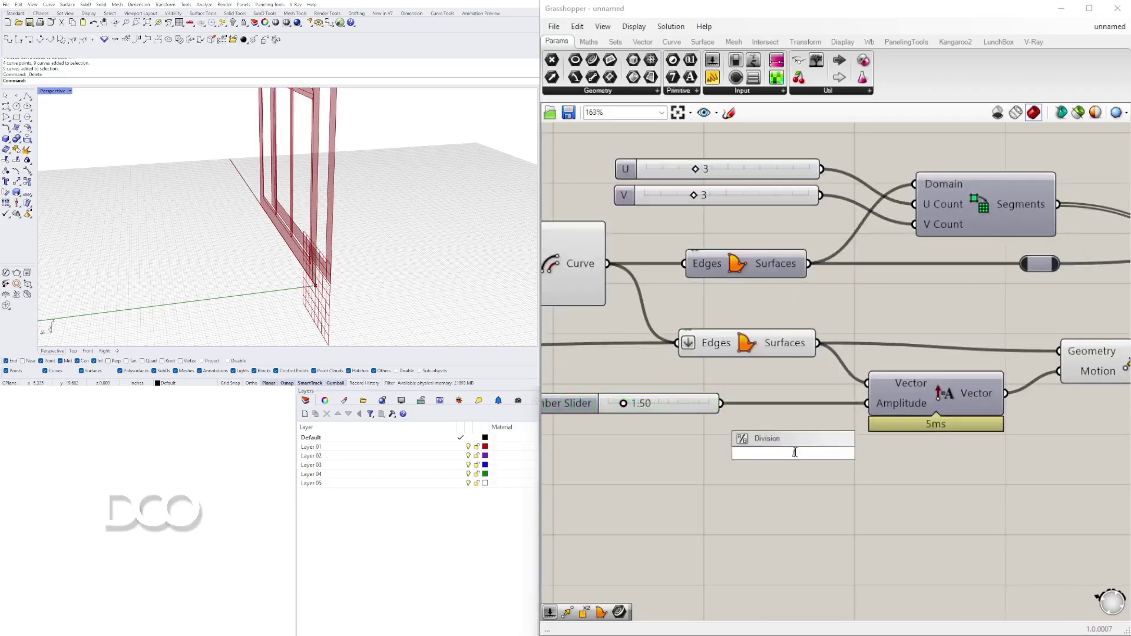
{"action": "type", "text": "2"}
{"action": "key", "text": "Return"}
{"action": "left_click_drag", "start_coordinate": [720, 403], "coordinate": [866, 404]}
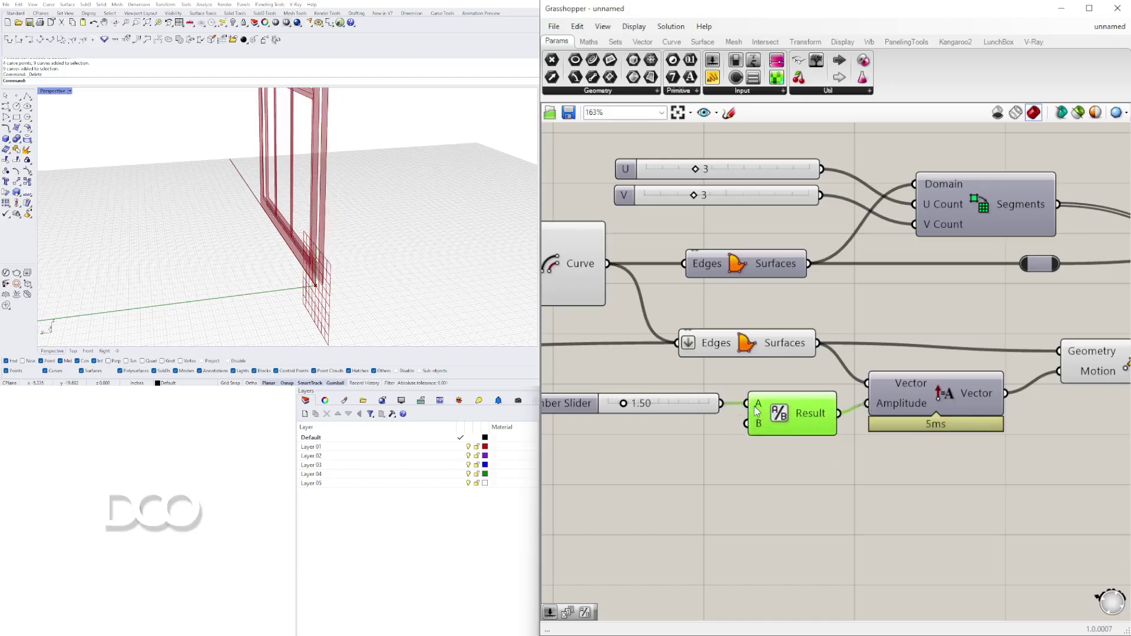
{"action": "mouse_move", "coordinate": [758, 410]}
{"action": "mouse_move", "coordinate": [758, 430]}
{"action": "scroll", "coordinate": [765, 486], "scroll_direction": "down", "scroll_amount": 4}
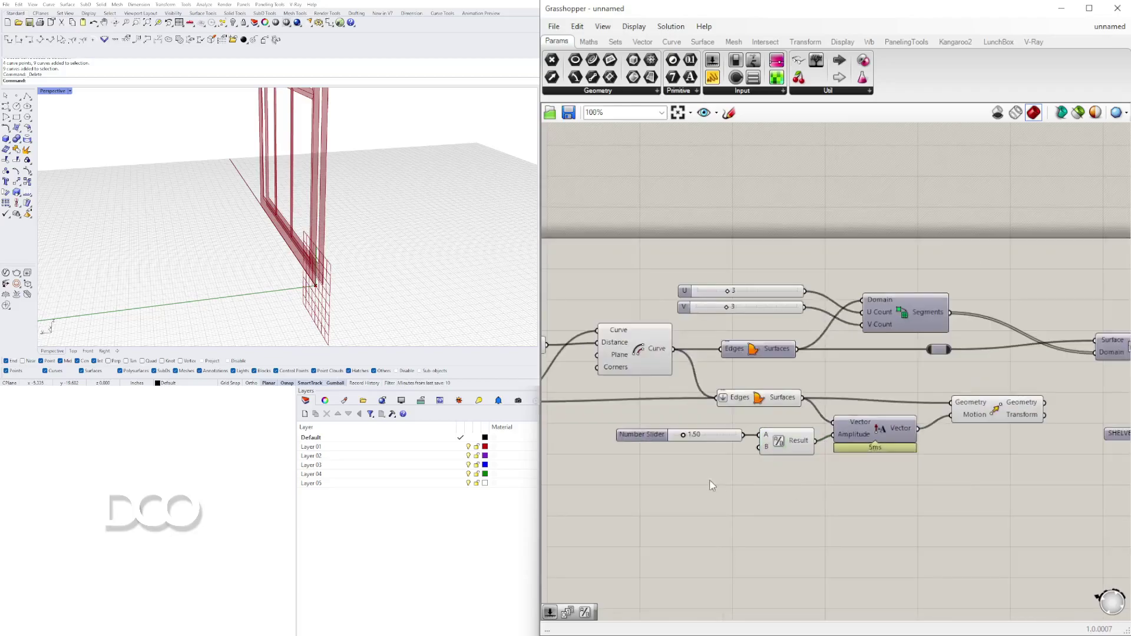
Rewire the slider directly into Amplitude and place the Division between the Amplitude's vector output and the Move's Motion
{"action": "left_click", "coordinate": [762, 417]}
{"action": "left_click_drag", "start_coordinate": [764, 416], "coordinate": [716, 441]}
{"action": "right_click_drag", "start_coordinate": [920, 453], "coordinate": [831, 454]}
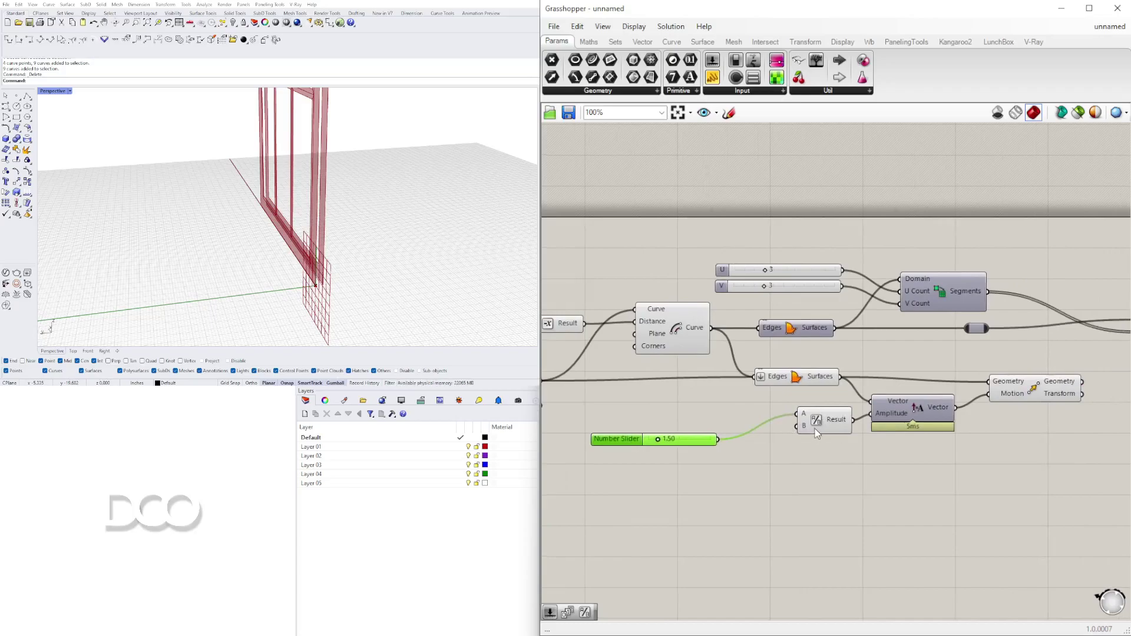
{"action": "left_click_drag", "start_coordinate": [817, 434], "coordinate": [802, 463]}
{"action": "left_click_drag", "start_coordinate": [719, 442], "coordinate": [871, 414]}
{"action": "left_click_drag", "start_coordinate": [802, 463], "coordinate": [1042, 456]}
{"action": "left_click_drag", "start_coordinate": [961, 406], "coordinate": [1004, 426]}
{"action": "right_click_drag", "start_coordinate": [1025, 410], "coordinate": [900, 414]}
{"action": "left_click_drag", "start_coordinate": [904, 392], "coordinate": [973, 393]}
{"action": "left_click_drag", "start_coordinate": [889, 431], "coordinate": [860, 428]}
{"action": "left_click_drag", "start_coordinate": [955, 390], "coordinate": [945, 382]}
{"action": "left_click", "coordinate": [913, 449]}
Move the SHELVES OFFSET slider and its downstream shelf components further along the canvas
{"action": "scroll", "coordinate": [911, 452], "scroll_direction": "down", "scroll_amount": 1}
{"action": "scroll", "coordinate": [909, 452], "scroll_direction": "down", "scroll_amount": 4}
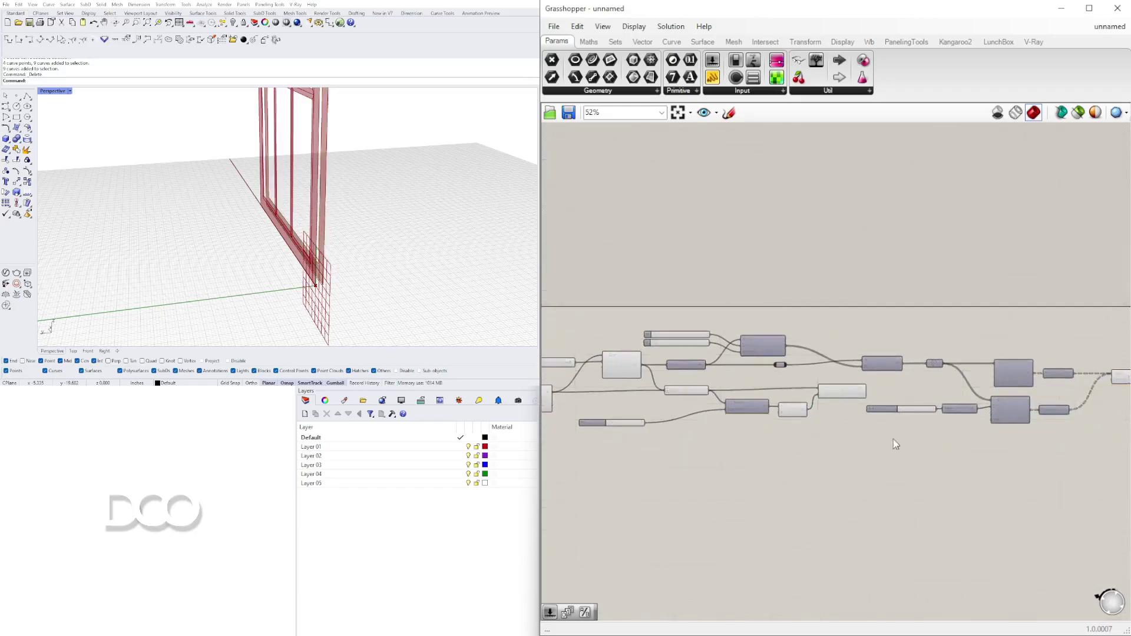
{"action": "left_click_drag", "start_coordinate": [1007, 477], "coordinate": [741, 362]}
{"action": "scroll", "coordinate": [752, 394], "scroll_direction": "up", "scroll_amount": 4}
{"action": "left_click_drag", "start_coordinate": [805, 434], "coordinate": [861, 411]}
{"action": "left_click", "coordinate": [736, 502]}
Test the frame displacement by raising the Amplitude's slider to about 2.28
{"action": "right_click_drag", "start_coordinate": [735, 503], "coordinate": [1112, 495]}
{"action": "right_click_drag", "start_coordinate": [734, 474], "coordinate": [789, 423]}
{"action": "left_click_drag", "start_coordinate": [667, 401], "coordinate": [757, 396]}
{"action": "scroll", "coordinate": [718, 390], "scroll_direction": "up", "scroll_amount": 5}
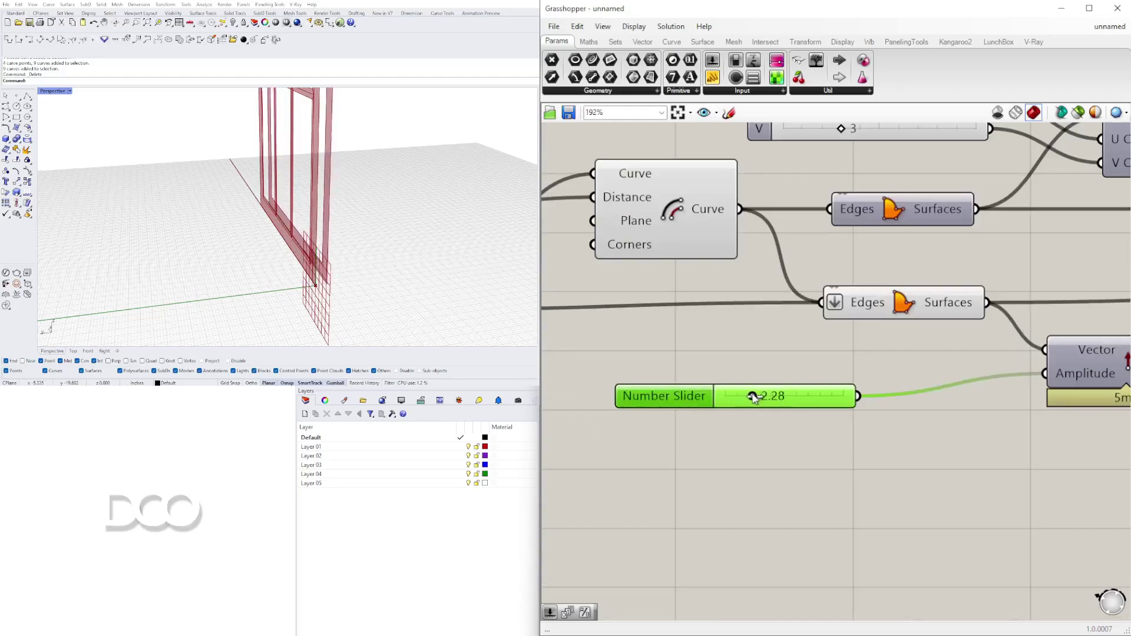
{"action": "scroll", "coordinate": [794, 389], "scroll_direction": "down", "scroll_amount": 3}
Add an Extrude component and connect the Move's Geometry output to its Base input
{"action": "right_click_drag", "start_coordinate": [959, 400], "coordinate": [682, 411]}
{"action": "left_click", "coordinate": [944, 351]}
{"action": "double_click", "coordinate": [948, 422]}
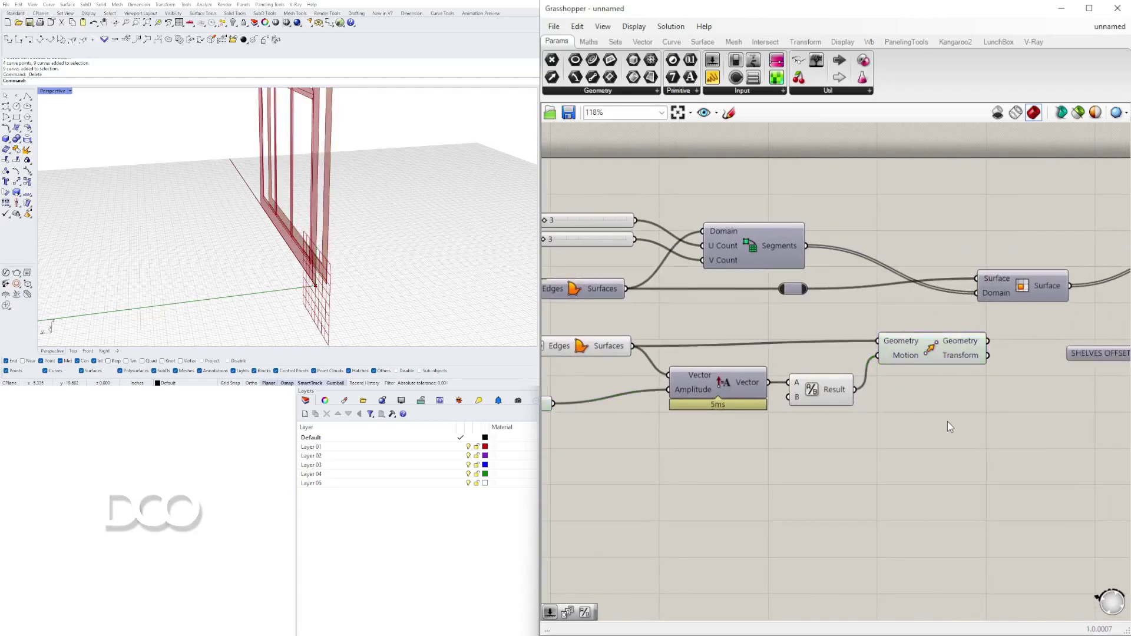
{"action": "type", "text": "EXTR"}
{"action": "left_click", "coordinate": [937, 407]}
{"action": "left_click_drag", "start_coordinate": [946, 415], "coordinate": [1054, 407]}
{"action": "left_click_drag", "start_coordinate": [988, 341], "coordinate": [1042, 399]}
Rearrange the Division, Move and Extrude components to leave space below the Division
{"action": "left_click_drag", "start_coordinate": [803, 384], "coordinate": [806, 371]}
{"action": "left_click", "coordinate": [824, 399]}
{"action": "right_click_drag", "start_coordinate": [824, 399], "coordinate": [789, 381]}
{"action": "left_click", "coordinate": [770, 365]}
{"action": "right_click_drag", "start_coordinate": [701, 376], "coordinate": [776, 369]}
{"action": "left_click", "coordinate": [745, 363]}
{"action": "left_click_drag", "start_coordinate": [1059, 382], "coordinate": [920, 317]}
{"action": "left_click_drag", "start_coordinate": [890, 351], "coordinate": [905, 340]}
{"action": "left_click", "coordinate": [989, 378]}
{"action": "right_click_drag", "start_coordinate": [990, 378], "coordinate": [913, 379]}
Add a Negative component that reverses the Amplitude vector and feeds the Extrude's Direction input
{"action": "double_click", "coordinate": [924, 373]}
{"action": "type", "text": "neg"}
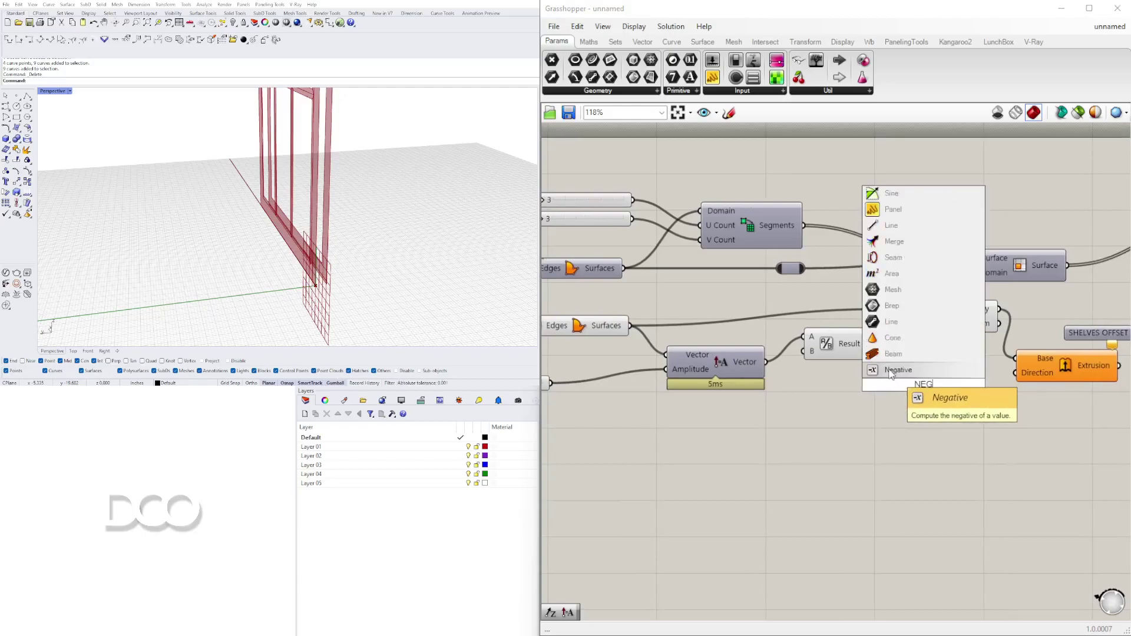
{"action": "left_click", "coordinate": [908, 371]}
{"action": "left_click_drag", "start_coordinate": [767, 361], "coordinate": [1015, 373]}
{"action": "left_click", "coordinate": [1066, 368]}
{"action": "right_click_drag", "start_coordinate": [609, 352], "coordinate": [800, 364]}
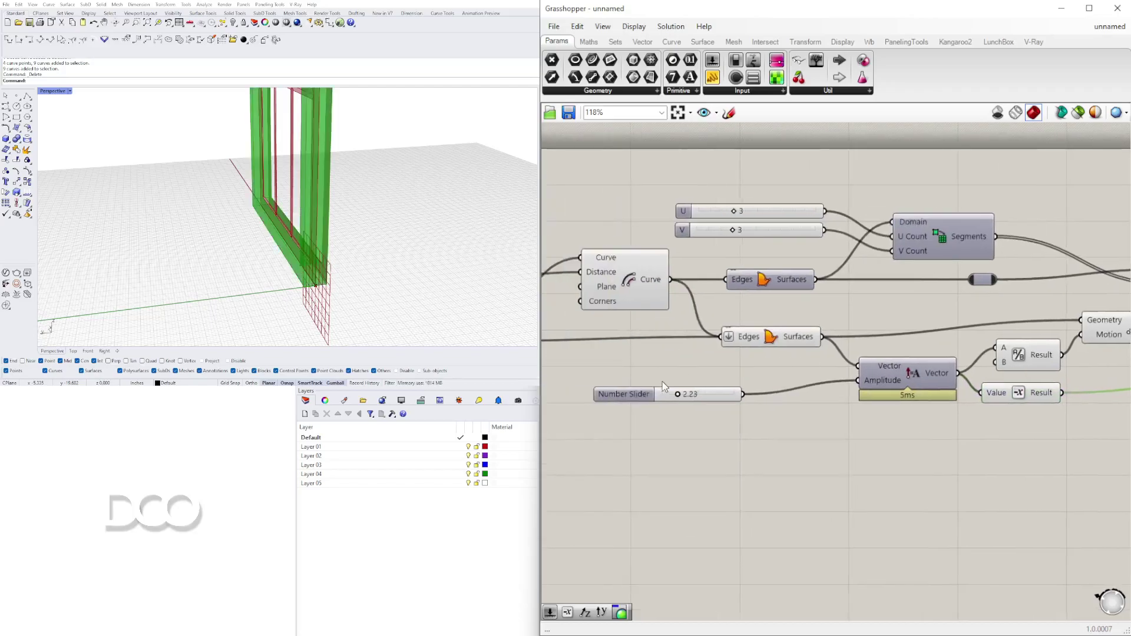
Extend the range of the Amplitude's slider and set the frame depth to 24.00
{"action": "scroll", "coordinate": [668, 389], "scroll_direction": "up", "scroll_amount": 7}
{"action": "left_click_drag", "start_coordinate": [689, 401], "coordinate": [774, 399]}
{"action": "scroll", "coordinate": [774, 399], "scroll_direction": "down", "scroll_amount": 2}
{"action": "double_click", "coordinate": [744, 386]}
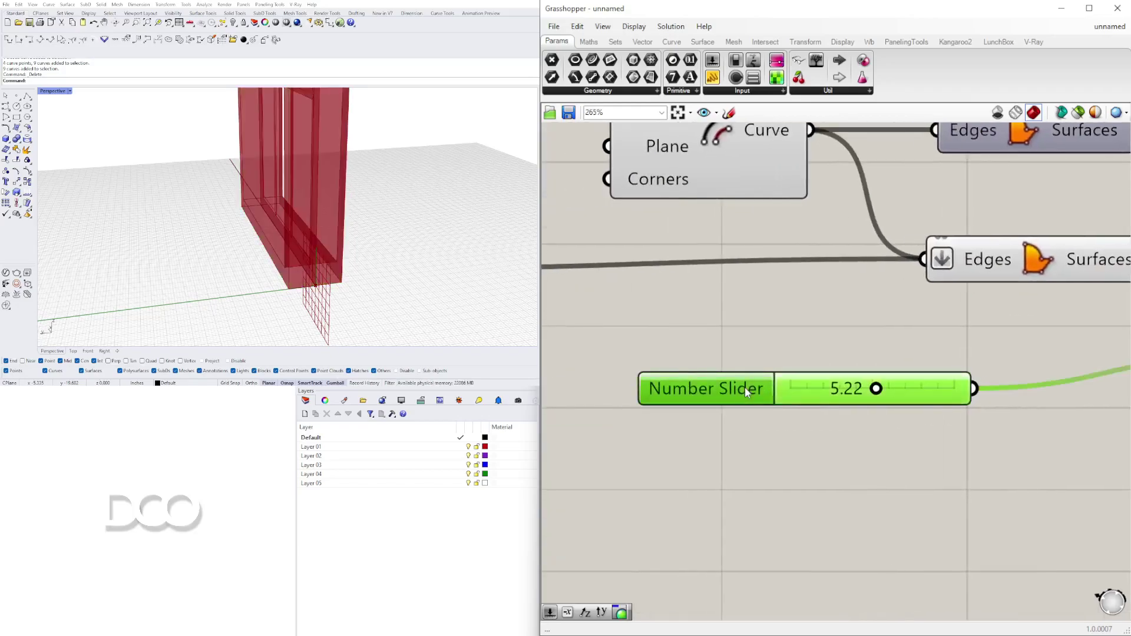
{"action": "double_click", "coordinate": [774, 423]}
{"action": "type", "text": "4"}
{"action": "left_click", "coordinate": [750, 506]}
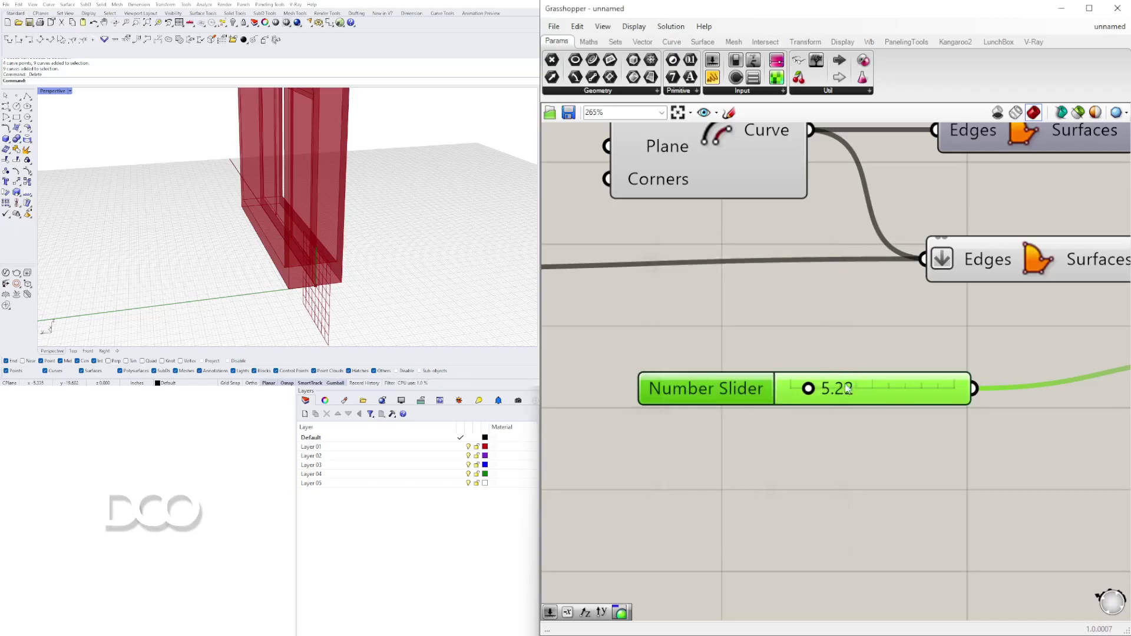
{"action": "double_click", "coordinate": [848, 388]}
{"action": "key", "text": "Return"}
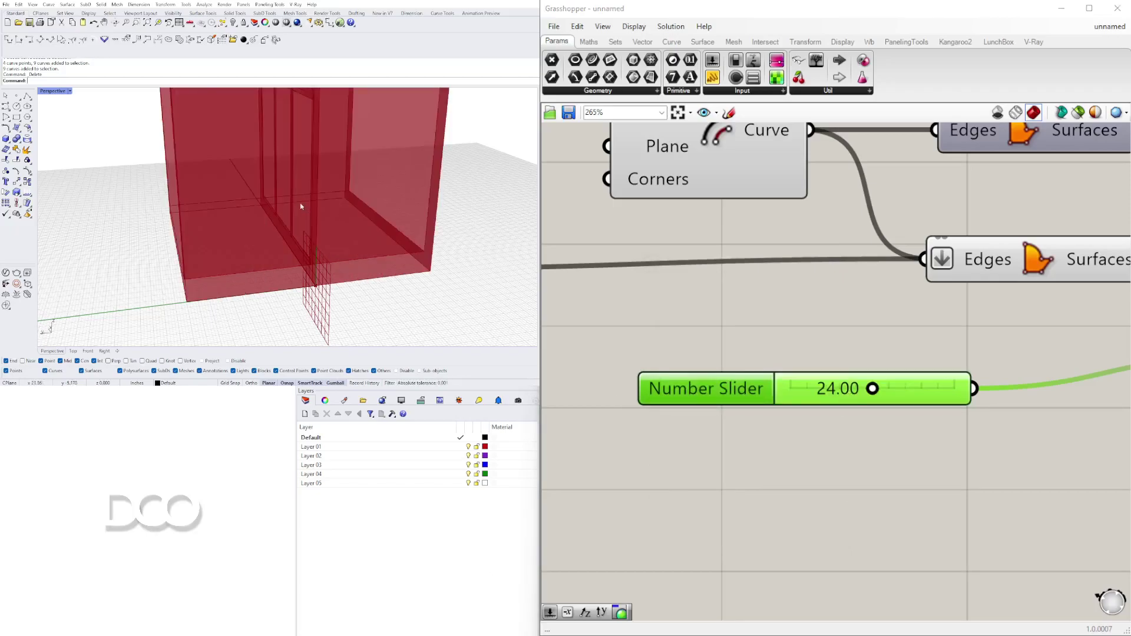
Highlight the Extrude component and examine the extruded frame around its base and from behind
{"action": "scroll", "coordinate": [303, 207], "scroll_direction": "down", "scroll_amount": 6}
{"action": "right_click_drag", "start_coordinate": [342, 154], "coordinate": [371, 121]}
{"action": "scroll", "coordinate": [317, 194], "scroll_direction": "down", "scroll_amount": 4}
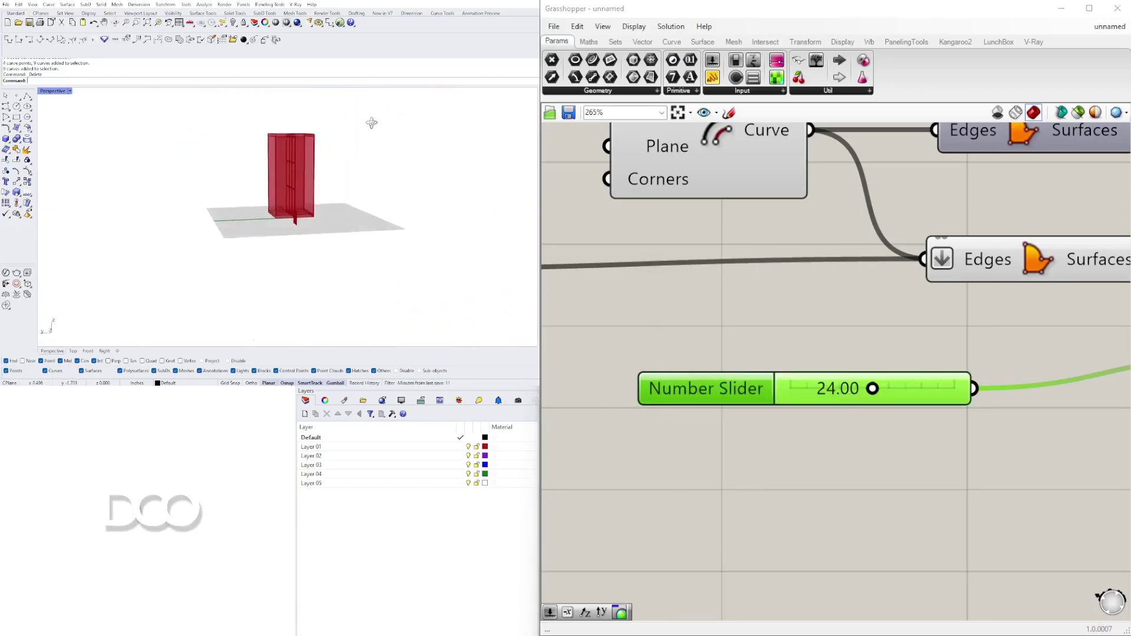
{"action": "scroll", "coordinate": [858, 312], "scroll_direction": "down", "scroll_amount": 3}
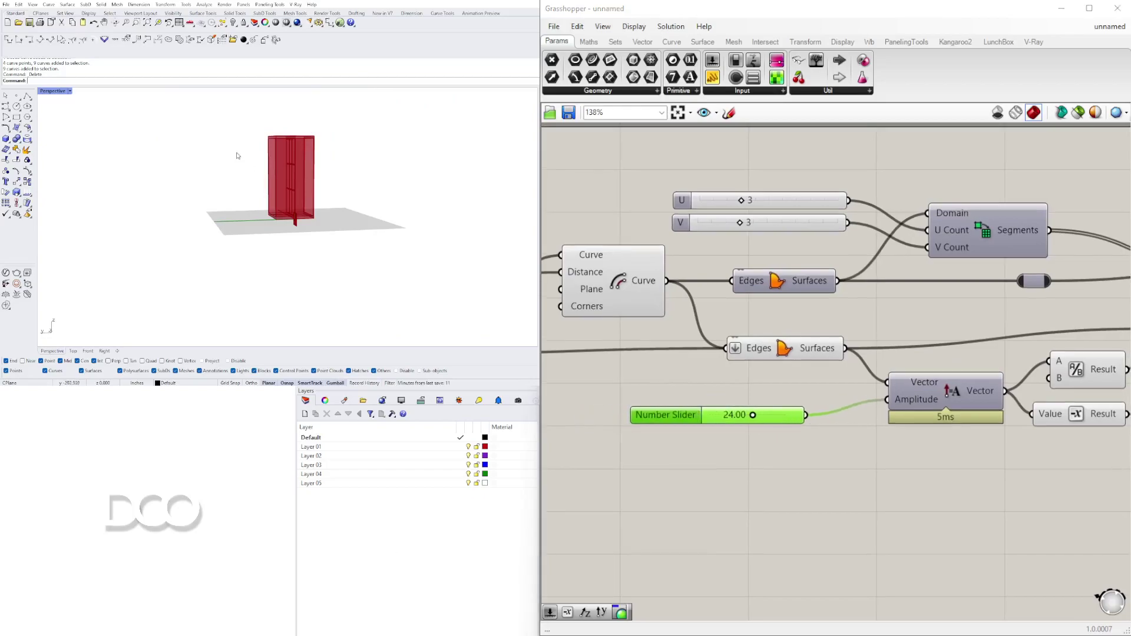
{"action": "scroll", "coordinate": [236, 158], "scroll_direction": "up", "scroll_amount": 6}
{"action": "right_click_drag", "start_coordinate": [236, 158], "coordinate": [251, 206]}
{"action": "scroll", "coordinate": [848, 377], "scroll_direction": "down", "scroll_amount": 1}
{"action": "right_click_drag", "start_coordinate": [847, 378], "coordinate": [716, 436]}
{"action": "right_click_drag", "start_coordinate": [869, 455], "coordinate": [685, 388]}
{"action": "left_click", "coordinate": [947, 381]}
{"action": "scroll", "coordinate": [789, 398], "scroll_direction": "down", "scroll_amount": 2}
{"action": "right_click_drag", "start_coordinate": [790, 398], "coordinate": [955, 428]}
{"action": "left_click", "coordinate": [340, 295]}
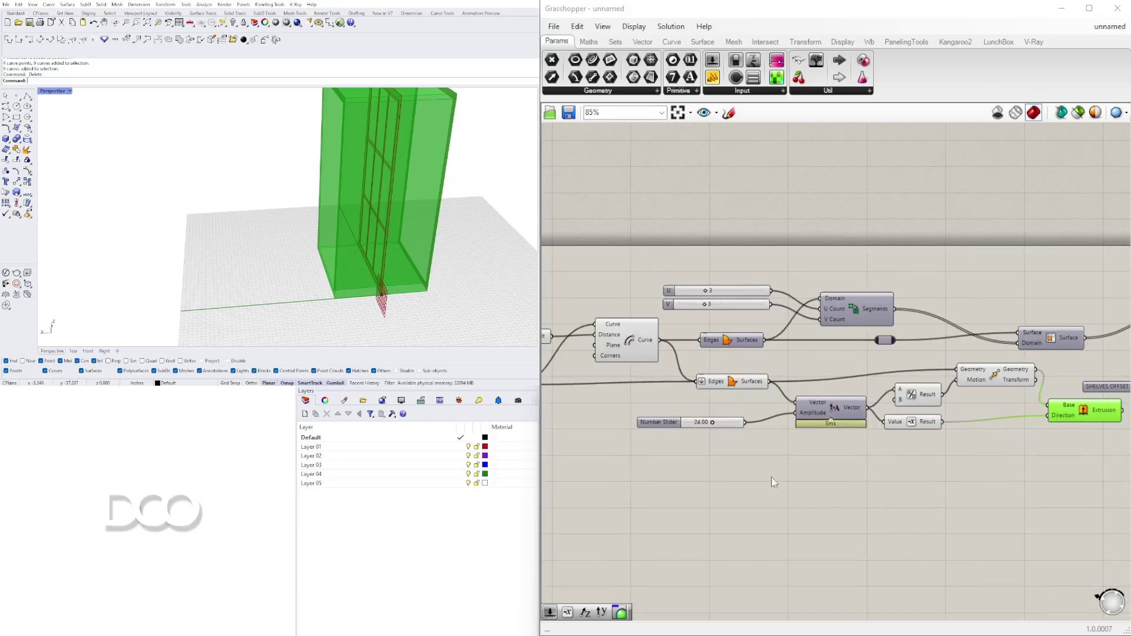
{"action": "left_click_drag", "start_coordinate": [915, 422], "coordinate": [918, 422]}
{"action": "scroll", "coordinate": [366, 271], "scroll_direction": "down", "scroll_amount": 2}
{"action": "right_click_drag", "start_coordinate": [367, 270], "coordinate": [338, 249]}
{"action": "right_click_drag", "start_coordinate": [817, 394], "coordinate": [489, 362]}
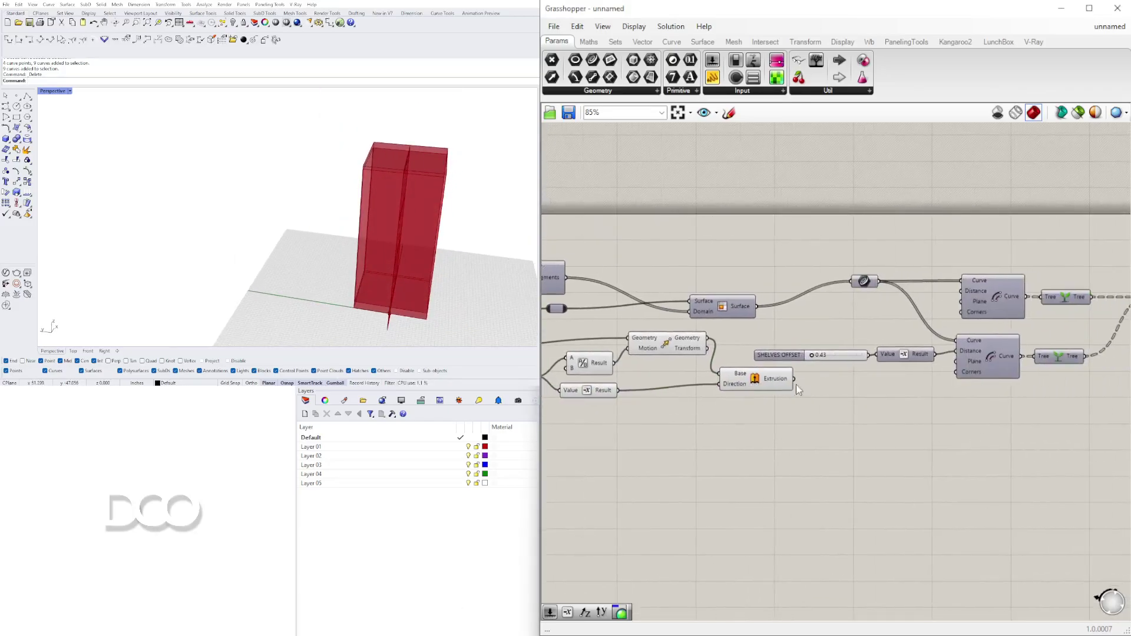
Bake the extruded frame and measure the length of its bottom depth edge
{"action": "left_click_drag", "start_coordinate": [782, 383], "coordinate": [787, 389]}
{"action": "middle_click", "coordinate": [754, 387]}
{"action": "left_click", "coordinate": [772, 408]}
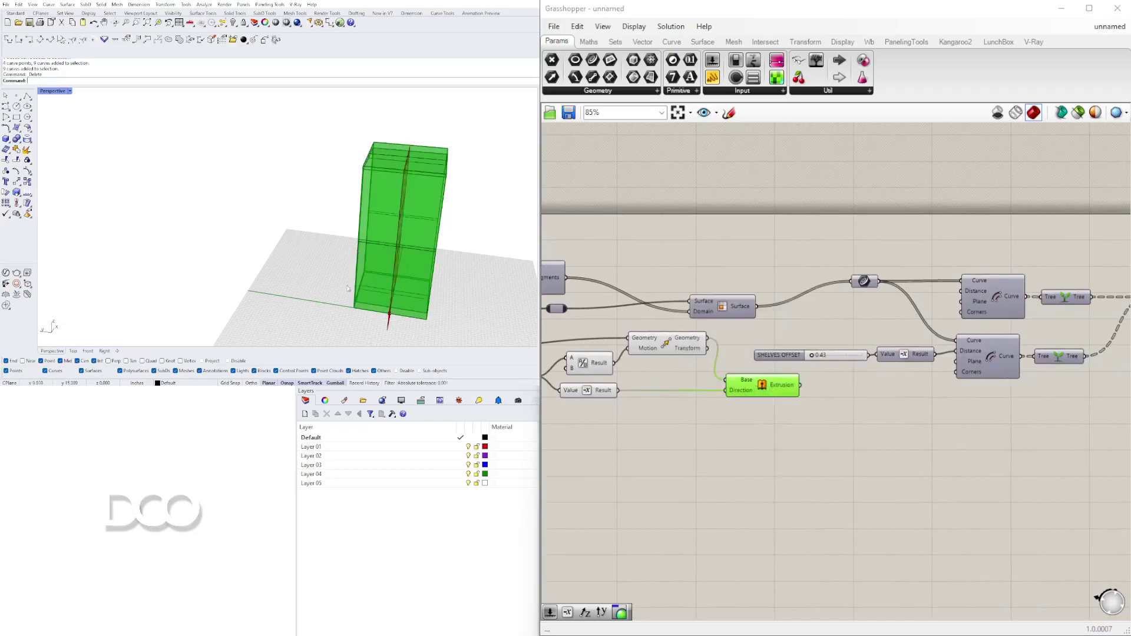
{"action": "scroll", "coordinate": [388, 307], "scroll_direction": "up", "scroll_amount": 4}
{"action": "right_click_drag", "start_coordinate": [388, 307], "coordinate": [416, 320]}
{"action": "left_click", "coordinate": [366, 290]}
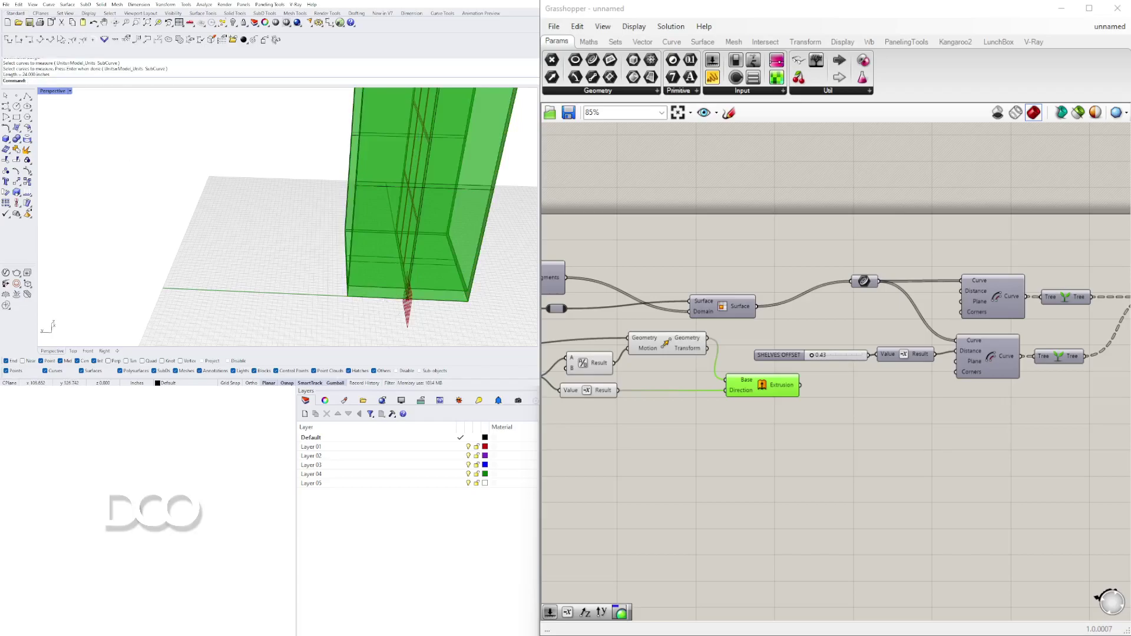
Delete the baked frame from the Rhino model
{"action": "scroll", "coordinate": [343, 215], "scroll_direction": "down", "scroll_amount": 5}
{"action": "left_click", "coordinate": [355, 219]}
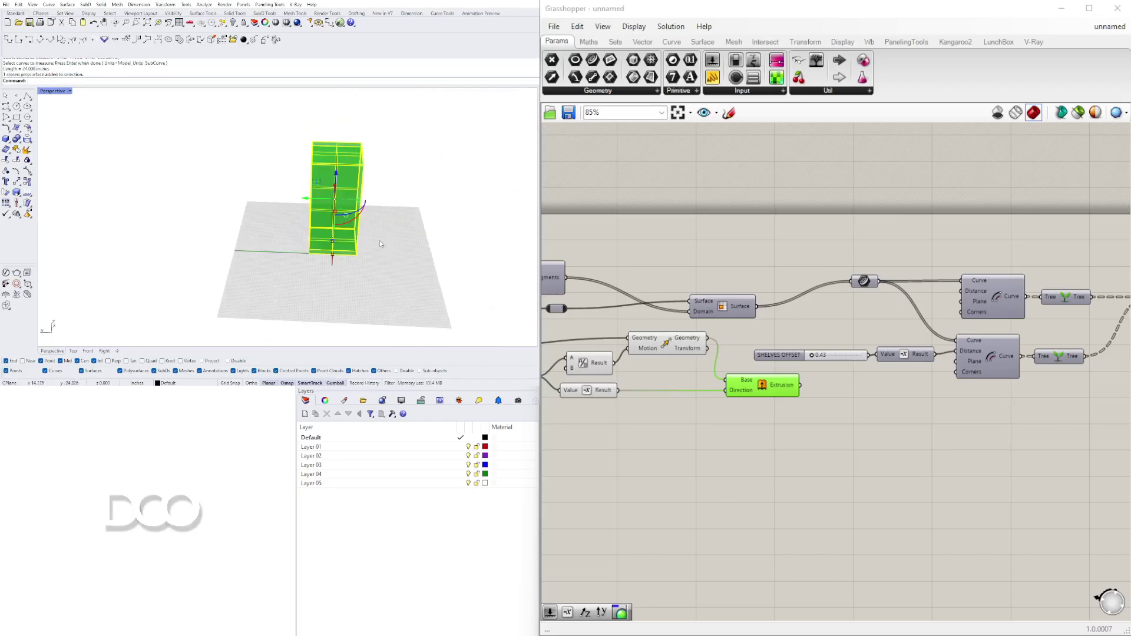
{"action": "key", "text": "Delete"}
{"action": "scroll", "coordinate": [387, 240], "scroll_direction": "up", "scroll_amount": 5}
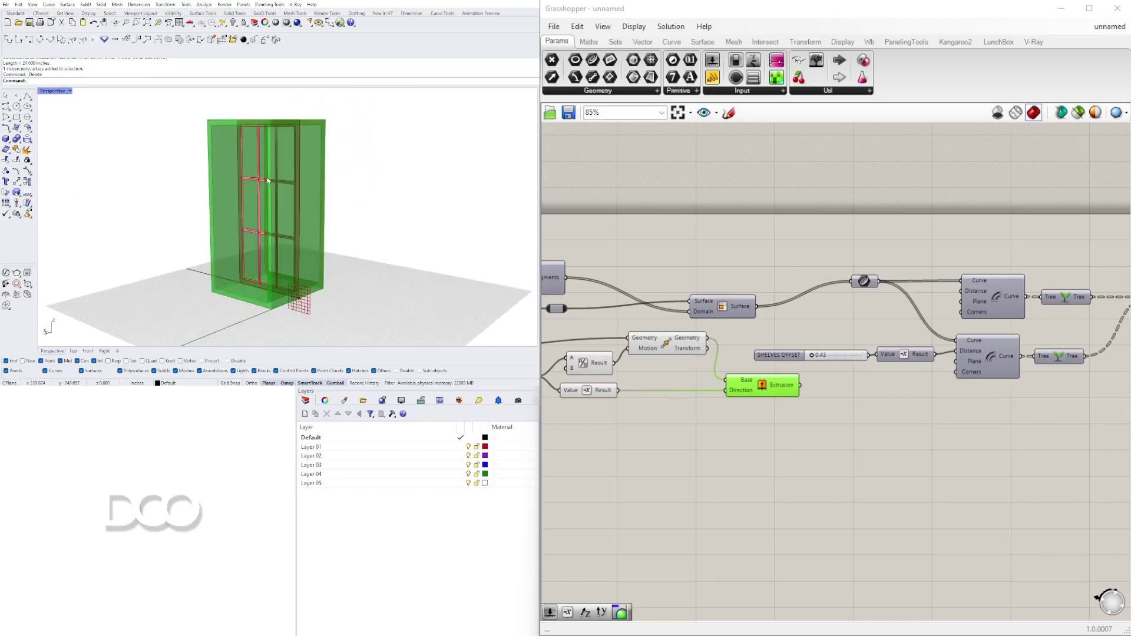
{"action": "right_click_drag", "start_coordinate": [282, 191], "coordinate": [325, 193]}
Reposition the Extrude component and highlight the outer frame's lower Boundary Surfaces
{"action": "scroll", "coordinate": [660, 345], "scroll_direction": "down", "scroll_amount": 3}
{"action": "right_click_drag", "start_coordinate": [670, 353], "coordinate": [763, 376]}
{"action": "scroll", "coordinate": [763, 376], "scroll_direction": "up", "scroll_amount": 3}
{"action": "left_click_drag", "start_coordinate": [858, 411], "coordinate": [887, 410]}
{"action": "right_click_drag", "start_coordinate": [744, 411], "coordinate": [1105, 418]}
{"action": "scroll", "coordinate": [887, 385], "scroll_direction": "up", "scroll_amount": 2}
{"action": "left_click", "coordinate": [871, 384]}
{"action": "right_click_drag", "start_coordinate": [877, 393], "coordinate": [814, 381]}
{"action": "scroll", "coordinate": [885, 395], "scroll_direction": "up", "scroll_amount": 2}
{"action": "scroll", "coordinate": [885, 395], "scroll_direction": "down", "scroll_amount": 3}
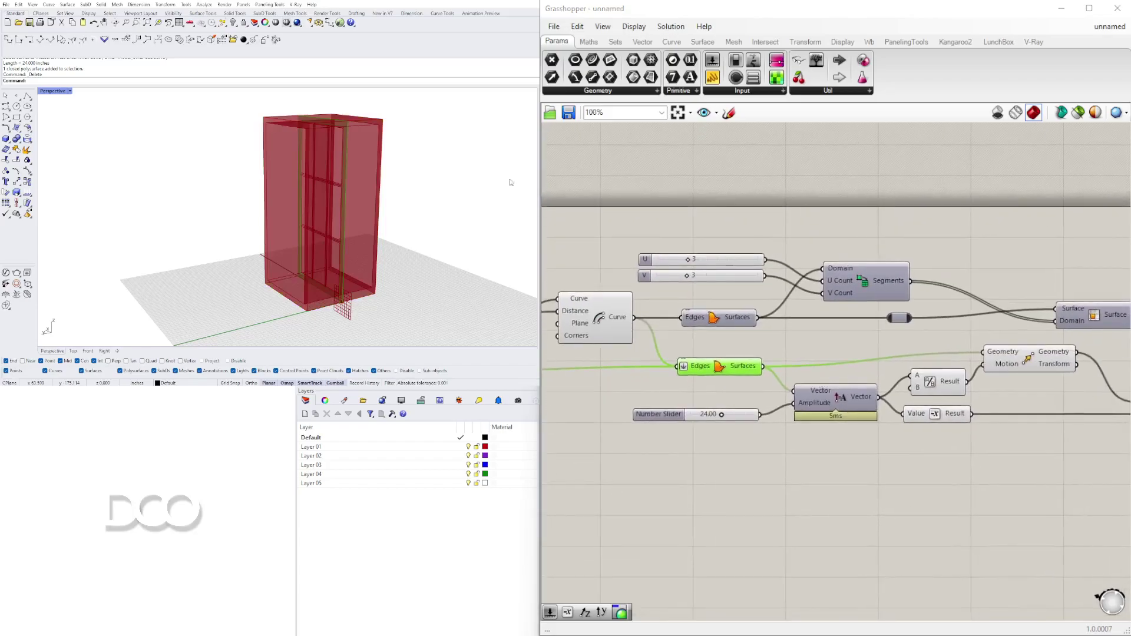
Place a relay on the lower Boundary Surfaces output and route the Amplitude component's Vector input through it
{"action": "scroll", "coordinate": [776, 377], "scroll_direction": "up", "scroll_amount": 3}
{"action": "left_click", "coordinate": [776, 365]}
{"action": "right_click_drag", "start_coordinate": [671, 363], "coordinate": [857, 363]}
{"action": "left_click_drag", "start_coordinate": [876, 361], "coordinate": [844, 359]}
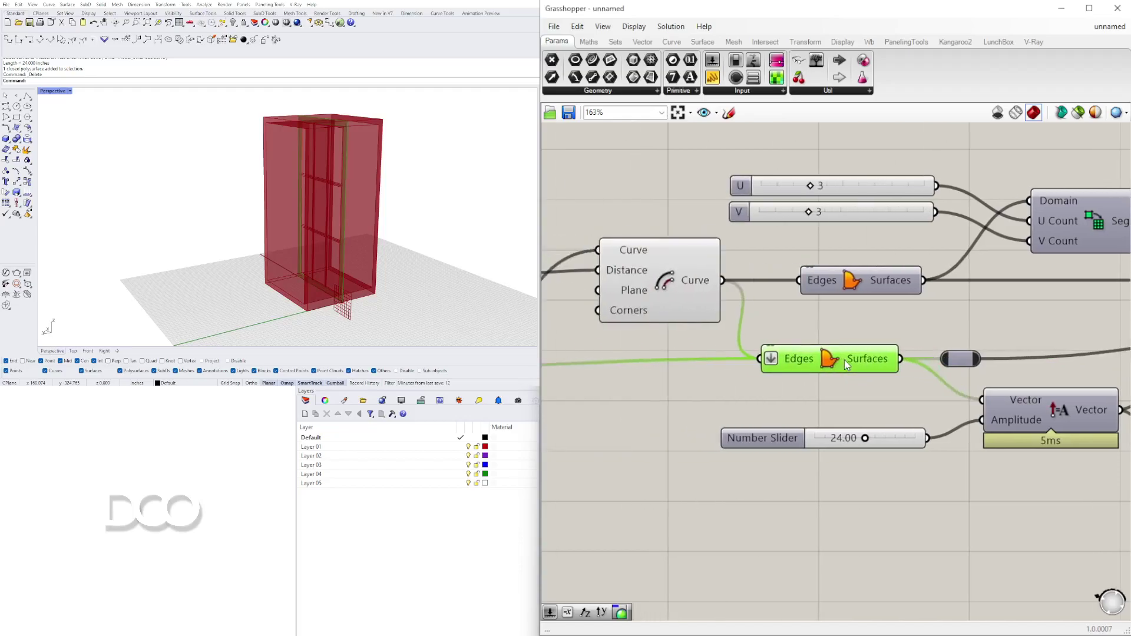
{"action": "right_click_drag", "start_coordinate": [891, 369], "coordinate": [821, 367]}
{"action": "left_click_drag", "start_coordinate": [902, 363], "coordinate": [891, 363]}
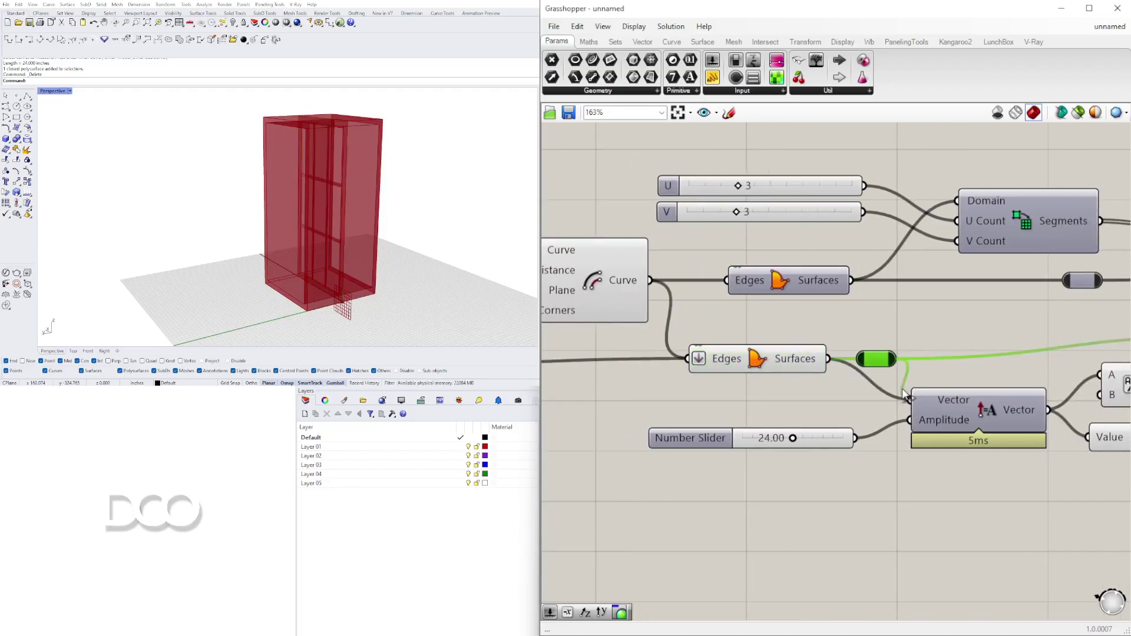
{"action": "left_click_drag", "start_coordinate": [905, 396], "coordinate": [907, 400]}
Reposition the relay and the Move component to tidy the wires of the frame extrusion chain
{"action": "left_click", "coordinate": [791, 354]}
{"action": "scroll", "coordinate": [843, 353], "scroll_direction": "down", "scroll_amount": 5}
{"action": "scroll", "coordinate": [866, 399], "scroll_direction": "up", "scroll_amount": 2}
{"action": "left_click_drag", "start_coordinate": [870, 372], "coordinate": [887, 383]}
{"action": "right_click_drag", "start_coordinate": [793, 348], "coordinate": [953, 356]}
{"action": "left_click", "coordinate": [944, 326]}
{"action": "left_click_drag", "start_coordinate": [849, 337], "coordinate": [850, 339]}
{"action": "mouse_move", "coordinate": [862, 373]}
{"action": "left_mouse_down"}
{"action": "mouse_move", "coordinate": [854, 340]}
{"action": "mouse_move", "coordinate": [856, 358]}
{"action": "left_mouse_up"}
{"action": "scroll", "coordinate": [854, 340], "scroll_direction": "up", "scroll_amount": 3}
{"action": "left_click_drag", "start_coordinate": [974, 322], "coordinate": [983, 338]}
{"action": "scroll", "coordinate": [1005, 369], "scroll_direction": "down", "scroll_amount": 2}
{"action": "right_click_drag", "start_coordinate": [1005, 369], "coordinate": [848, 370]}
Select the frame's whole extrusion chain and shift it below the shelf components
{"action": "scroll", "coordinate": [956, 369], "scroll_direction": "up", "scroll_amount": 2}
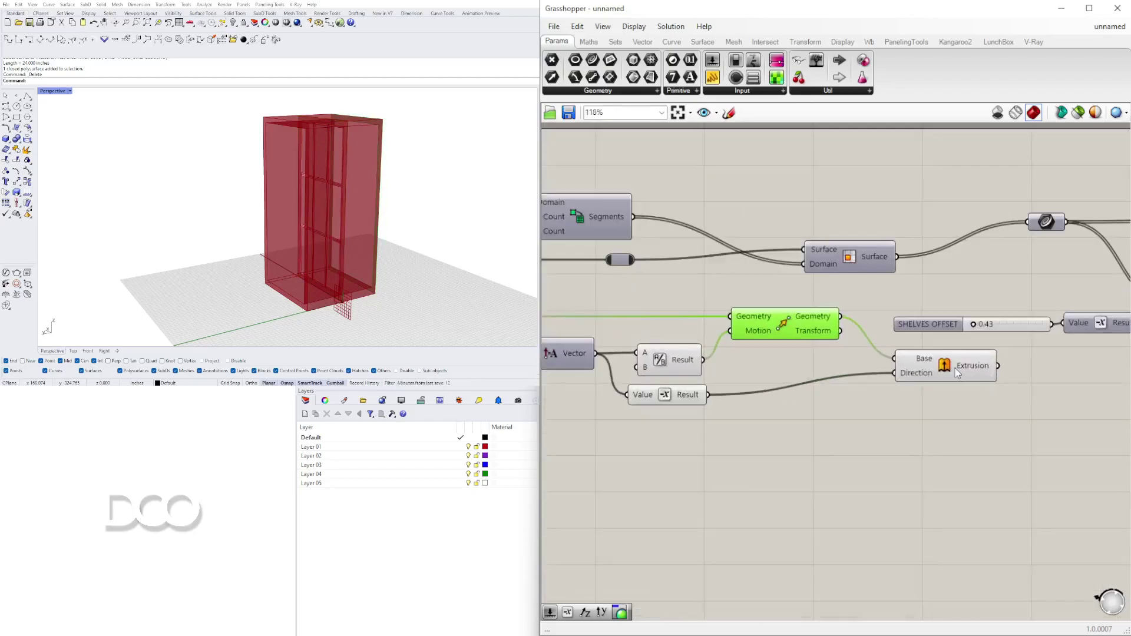
{"action": "left_click", "coordinate": [944, 367]}
{"action": "scroll", "coordinate": [996, 406], "scroll_direction": "down", "scroll_amount": 3}
{"action": "left_click_drag", "start_coordinate": [1009, 420], "coordinate": [841, 336], "text": "shift"}
{"action": "scroll", "coordinate": [735, 344], "scroll_direction": "up", "scroll_amount": 2}
{"action": "scroll", "coordinate": [861, 403], "scroll_direction": "down", "scroll_amount": 2}
{"action": "left_click_drag", "start_coordinate": [921, 483], "coordinate": [654, 349], "text": "shift"}
{"action": "left_click_drag", "start_coordinate": [823, 381], "coordinate": [853, 422]}
{"action": "right_click_drag", "start_coordinate": [294, 195], "coordinate": [472, 213]}
{"action": "scroll", "coordinate": [306, 195], "scroll_direction": "up", "scroll_amount": 4}
{"action": "scroll", "coordinate": [728, 364], "scroll_direction": "down", "scroll_amount": 1}
{"action": "left_click", "coordinate": [878, 342]}
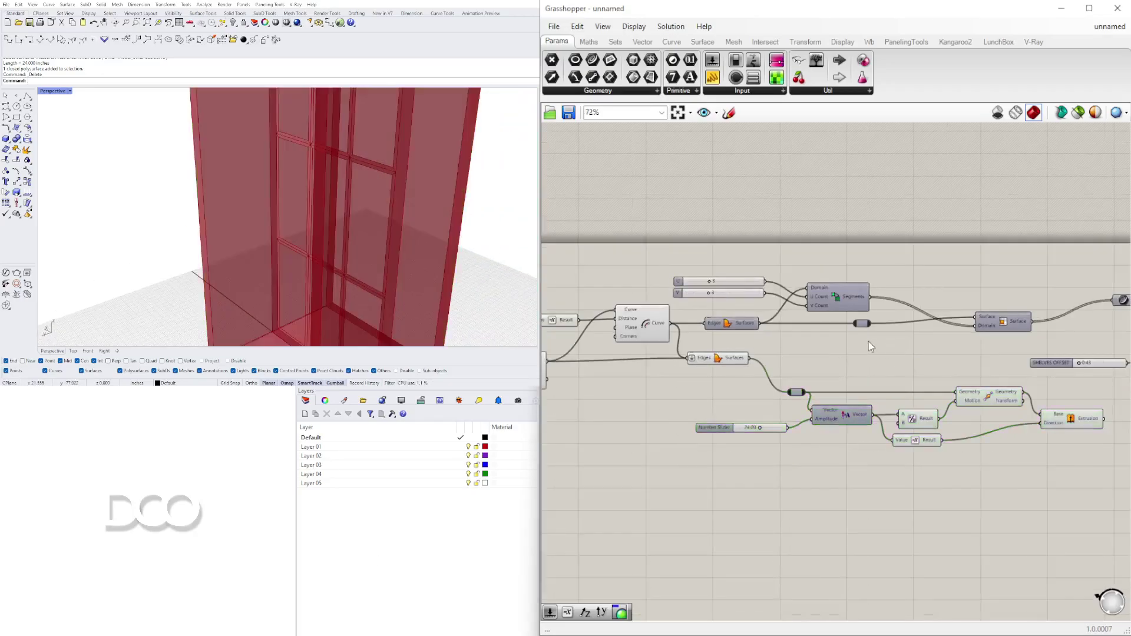
Turn off the preview of the intermediate components feeding the frame's Extrude component
{"action": "right_click_drag", "start_coordinate": [957, 410], "coordinate": [881, 352]}
{"action": "left_click", "coordinate": [1002, 365]}
{"action": "left_click_drag", "start_coordinate": [941, 401], "coordinate": [822, 328]}
{"action": "middle_click", "coordinate": [844, 334]}
{"action": "left_click", "coordinate": [879, 297]}
Highlight the frame's Extrude, lower Boundary Surfaces and Loft components and examine their geometry in the model
{"action": "left_click", "coordinate": [990, 366]}
{"action": "scroll", "coordinate": [240, 187], "scroll_direction": "down", "scroll_amount": 3}
{"action": "right_click_drag", "start_coordinate": [239, 187], "coordinate": [240, 220], "text": "shift"}
{"action": "left_click", "coordinate": [651, 302]}
{"action": "right_click_drag", "start_coordinate": [228, 159], "coordinate": [265, 152]}
{"action": "right_click_drag", "start_coordinate": [689, 250], "coordinate": [898, 260]}
{"action": "left_click", "coordinate": [788, 272]}
{"action": "right_click_drag", "start_coordinate": [679, 306], "coordinate": [751, 292]}
{"action": "right_click_drag", "start_coordinate": [938, 343], "coordinate": [766, 312]}
{"action": "right_click_drag", "start_coordinate": [777, 250], "coordinate": [454, 248]}
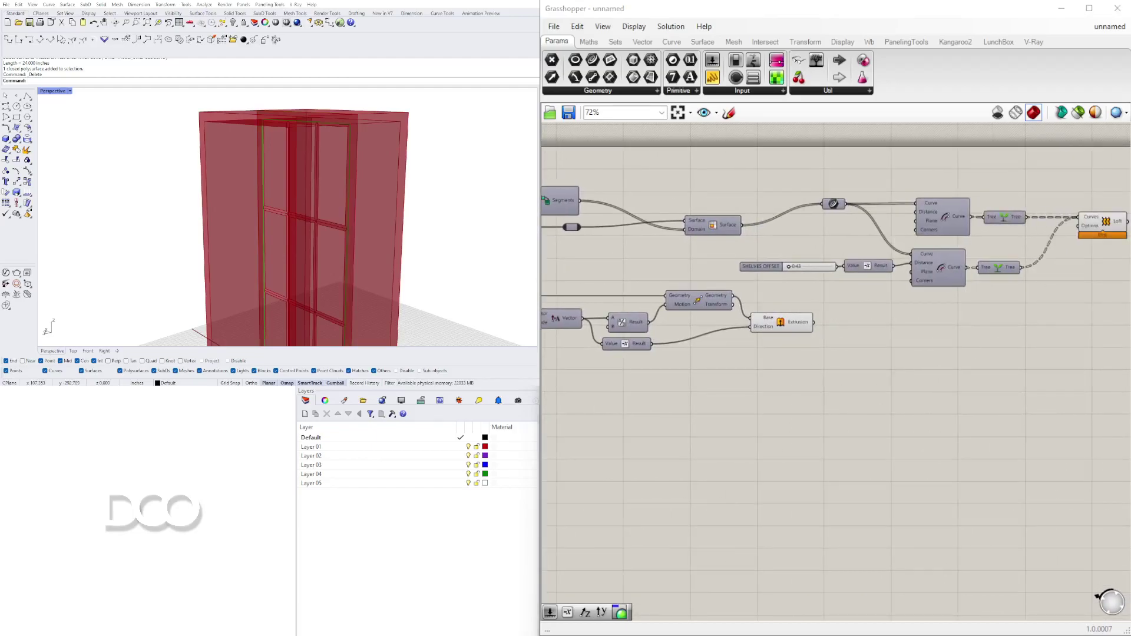
{"action": "left_click", "coordinate": [1097, 232]}
Duplicate the frame's extrusion chain, including its relay and depth slider, and place the copy beside the Loft component
{"action": "scroll", "coordinate": [959, 304], "scroll_direction": "down", "scroll_amount": 2}
{"action": "right_click_drag", "start_coordinate": [902, 339], "coordinate": [902, 297]}
{"action": "scroll", "coordinate": [824, 290], "scroll_direction": "up", "scroll_amount": 2}
{"action": "right_click_drag", "start_coordinate": [823, 290], "coordinate": [995, 305]}
{"action": "left_click_drag", "start_coordinate": [990, 330], "coordinate": [753, 287]}
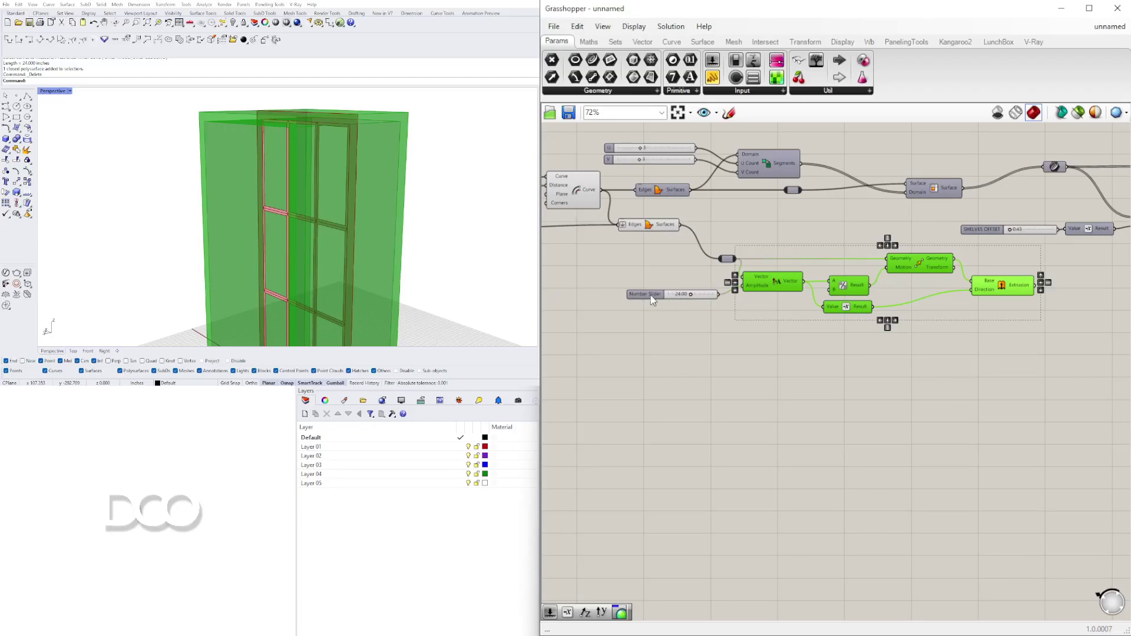
{"action": "left_click_drag", "start_coordinate": [1039, 385], "coordinate": [719, 259]}
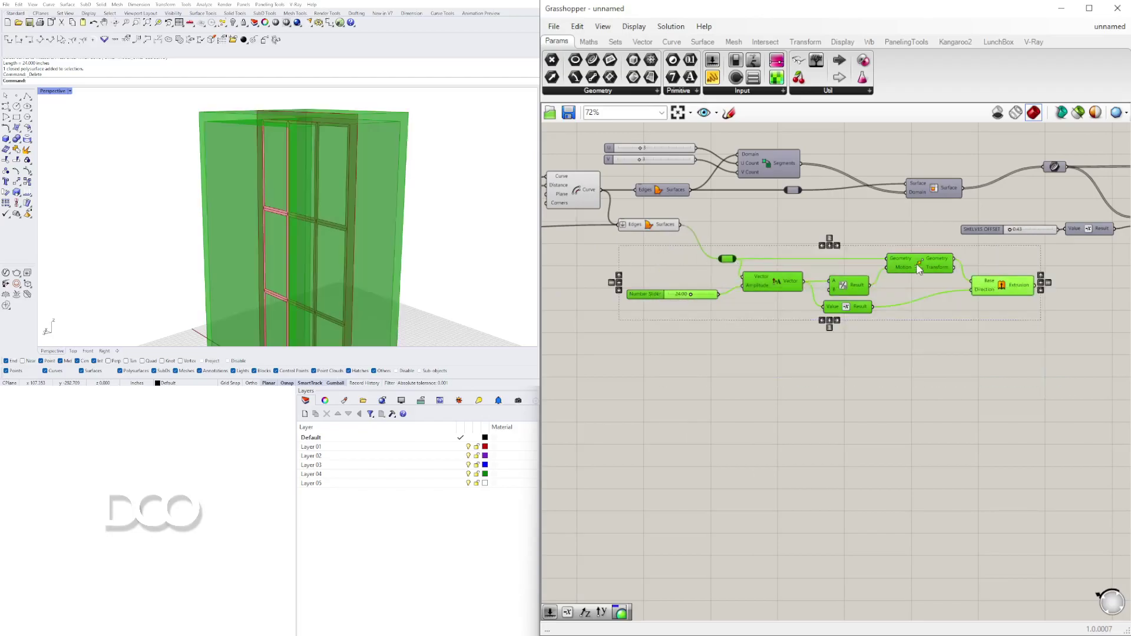
{"action": "scroll", "coordinate": [919, 271], "scroll_direction": "down", "scroll_amount": 2}
{"action": "right_click_drag", "start_coordinate": [918, 272], "coordinate": [664, 323]}
{"action": "left_click_drag", "start_coordinate": [652, 327], "coordinate": [1038, 384]}
{"action": "right_click_drag", "start_coordinate": [1004, 382], "coordinate": [925, 396]}
{"action": "left_click_drag", "start_coordinate": [971, 396], "coordinate": [970, 340], "text": "alt"}
{"action": "scroll", "coordinate": [835, 312], "scroll_direction": "up", "scroll_amount": 4}
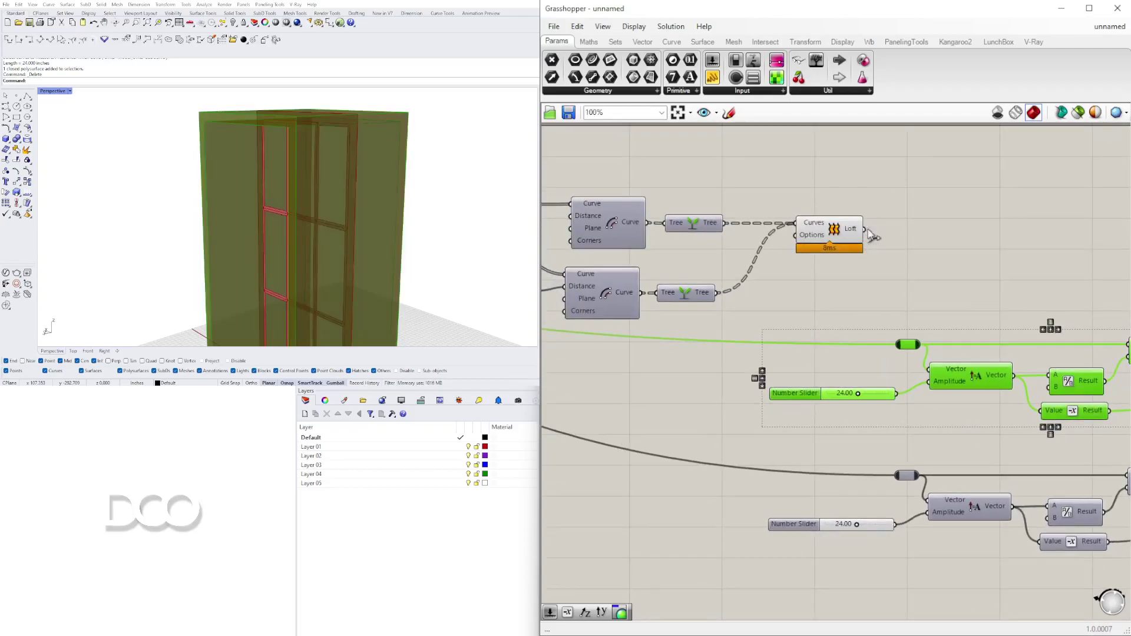
Connect the Loft output to the duplicated chain's relay and flatten the Loft output
{"action": "left_click_drag", "start_coordinate": [901, 345], "coordinate": [903, 346]}
{"action": "left_click", "coordinate": [931, 291]}
{"action": "scroll", "coordinate": [931, 291], "scroll_direction": "down", "scroll_amount": 2}
{"action": "right_click_drag", "start_coordinate": [949, 318], "coordinate": [863, 331]}
{"action": "scroll", "coordinate": [868, 333], "scroll_direction": "up", "scroll_amount": 2}
{"action": "right_click_drag", "start_coordinate": [780, 330], "coordinate": [877, 297]}
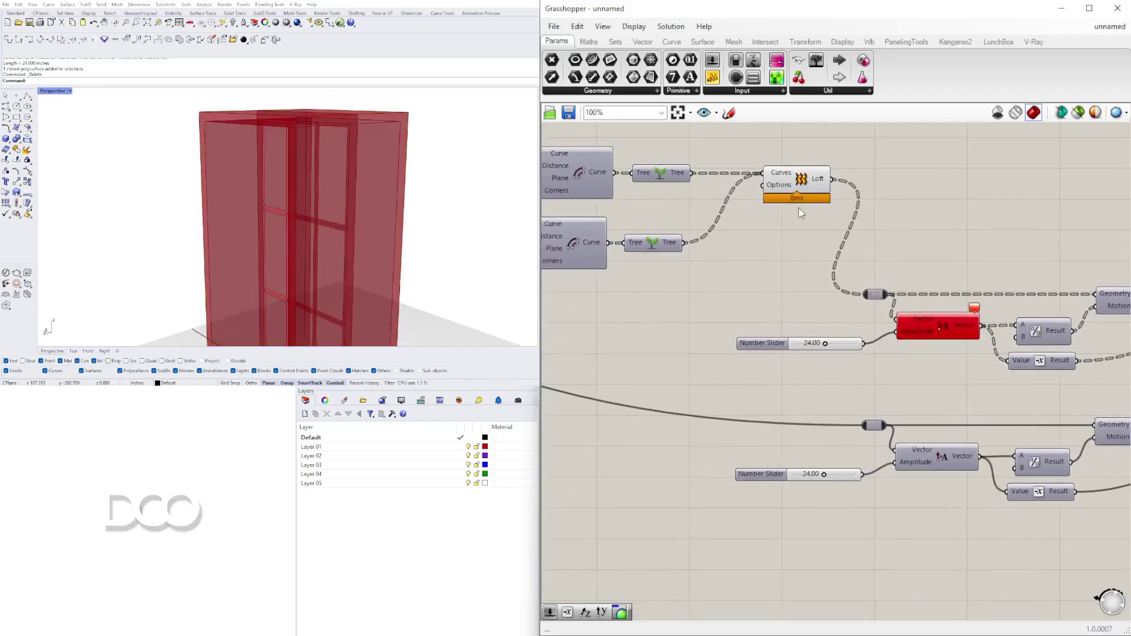
{"action": "right_click", "coordinate": [823, 187]}
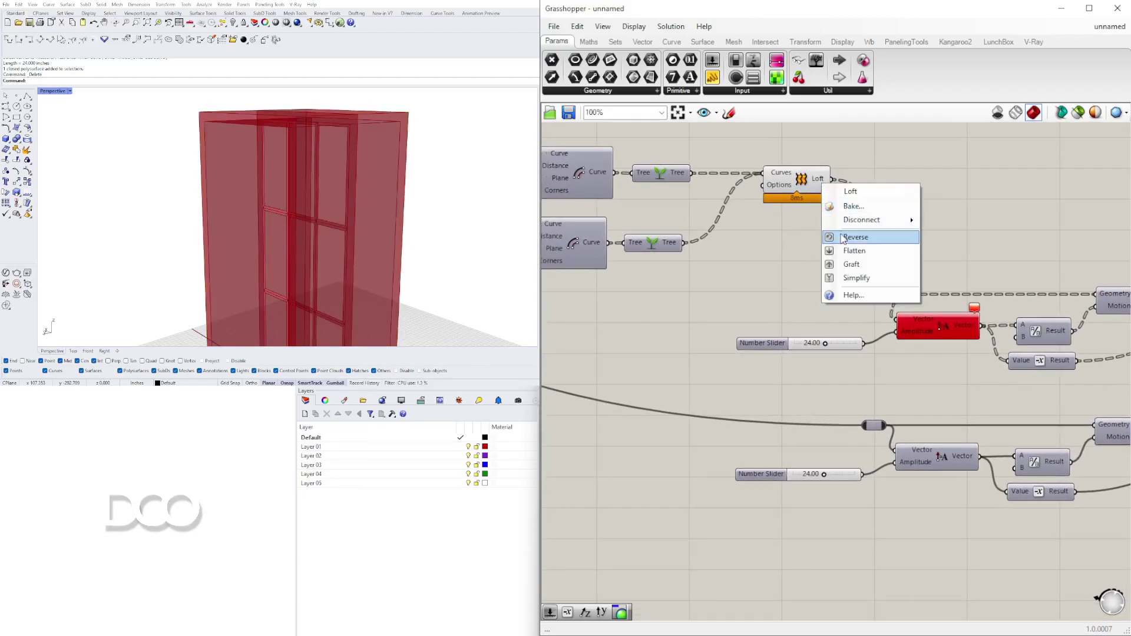
{"action": "left_click", "coordinate": [848, 255]}
Check the duplicated Amplitude component's error and connect the Loft output directly to the duplicated Move component's Geometry input
{"action": "right_click_drag", "start_coordinate": [941, 327], "coordinate": [774, 295]}
{"action": "right_click", "coordinate": [775, 297]}
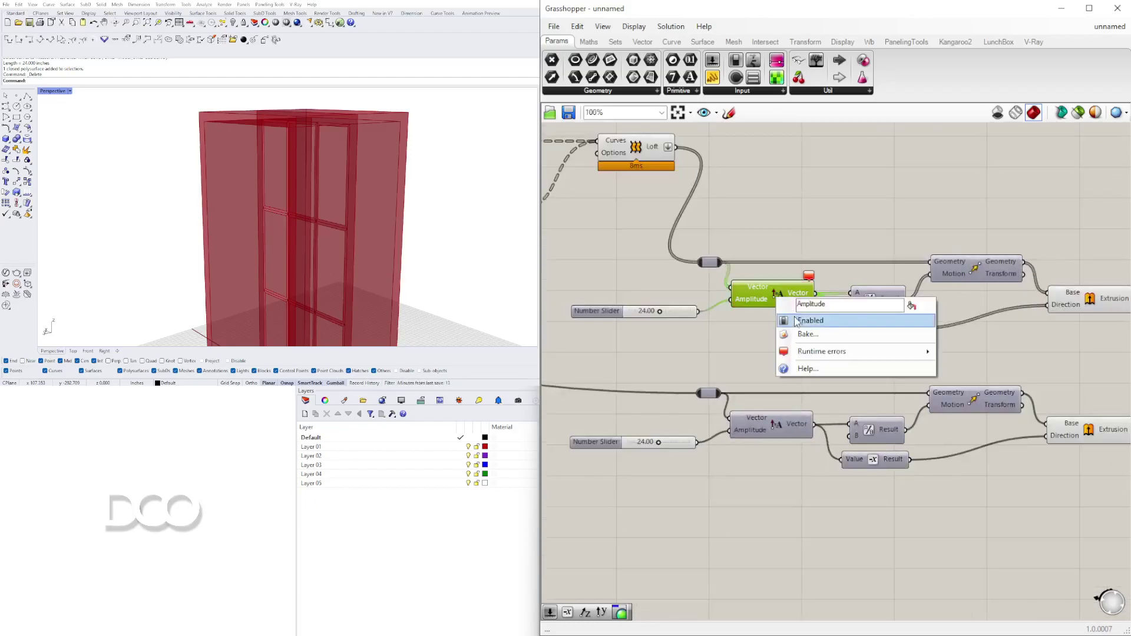
{"action": "right_click_drag", "start_coordinate": [673, 156], "coordinate": [825, 206]}
{"action": "left_click", "coordinate": [771, 194]}
{"action": "scroll", "coordinate": [793, 200], "scroll_direction": "down", "scroll_amount": 4}
{"action": "right_click_drag", "start_coordinate": [799, 269], "coordinate": [822, 348]}
{"action": "scroll", "coordinate": [995, 337], "scroll_direction": "up", "scroll_amount": 3}
{"action": "mouse_move", "coordinate": [785, 237]}
{"action": "left_mouse_down"}
{"action": "mouse_move", "coordinate": [893, 289]}
{"action": "mouse_move", "coordinate": [830, 242]}
{"action": "mouse_move", "coordinate": [911, 303]}
{"action": "mouse_move", "coordinate": [780, 242]}
{"action": "left_mouse_up"}
{"action": "left_click_drag", "start_coordinate": [997, 341], "coordinate": [1000, 341]}
Connect the frame's Boundary Surfaces output to the duplicated Amplitude component's Vector input, replacing the Loft feed and routing it through the relay
{"action": "right_click_drag", "start_coordinate": [858, 354], "coordinate": [967, 347]}
{"action": "scroll", "coordinate": [924, 335], "scroll_direction": "up", "scroll_amount": 4}
{"action": "left_click_drag", "start_coordinate": [925, 335], "coordinate": [919, 355]}
{"action": "scroll", "coordinate": [896, 360], "scroll_direction": "down", "scroll_amount": 5}
{"action": "scroll", "coordinate": [875, 368], "scroll_direction": "down", "scroll_amount": 3}
{"action": "right_click_drag", "start_coordinate": [825, 360], "coordinate": [1119, 359]}
{"action": "scroll", "coordinate": [778, 359], "scroll_direction": "down", "scroll_amount": 1}
{"action": "scroll", "coordinate": [782, 351], "scroll_direction": "up", "scroll_amount": 5}
{"action": "right_click_drag", "start_coordinate": [871, 361], "coordinate": [684, 371]}
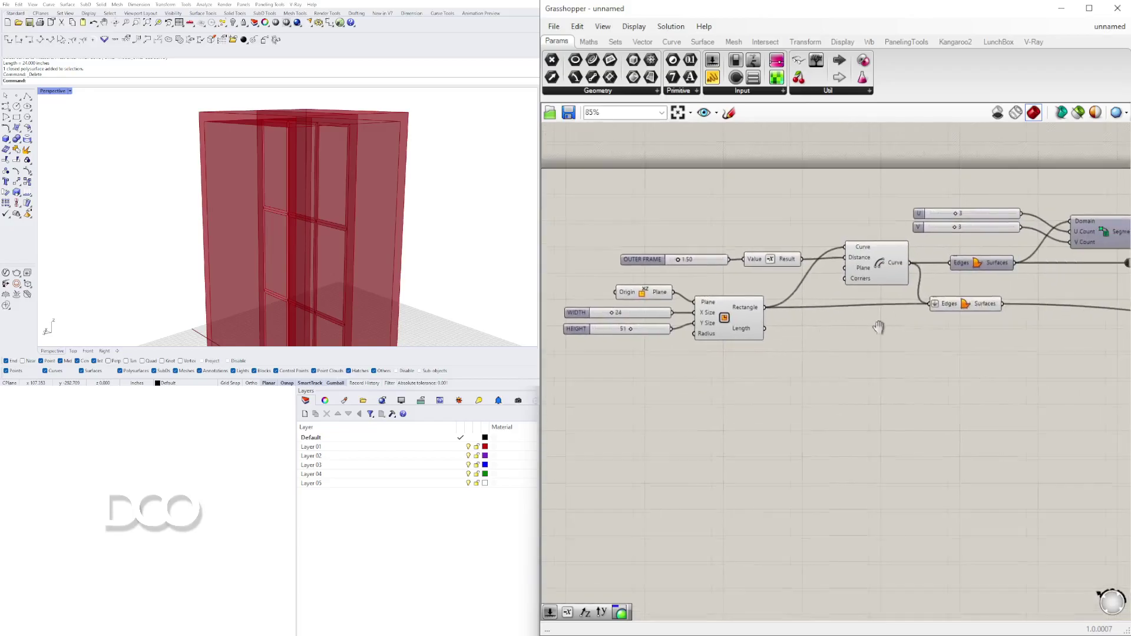
{"action": "right_click_drag", "start_coordinate": [891, 325], "coordinate": [840, 338]}
{"action": "left_click", "coordinate": [885, 319]}
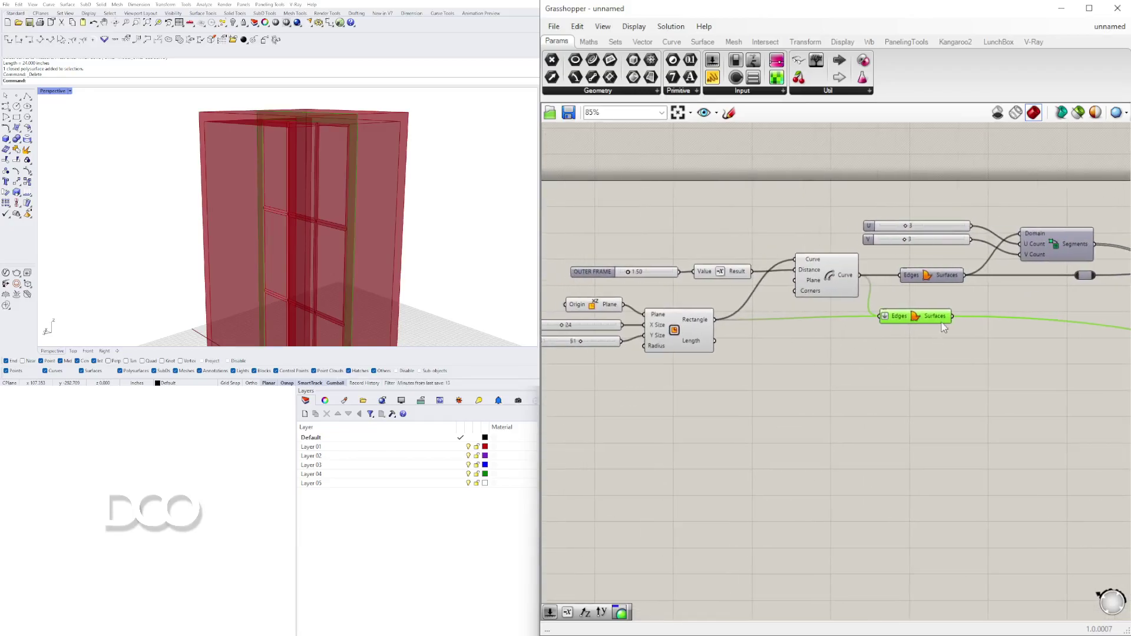
{"action": "scroll", "coordinate": [957, 325], "scroll_direction": "down", "scroll_amount": 3}
{"action": "scroll", "coordinate": [1006, 370], "scroll_direction": "up", "scroll_amount": 4}
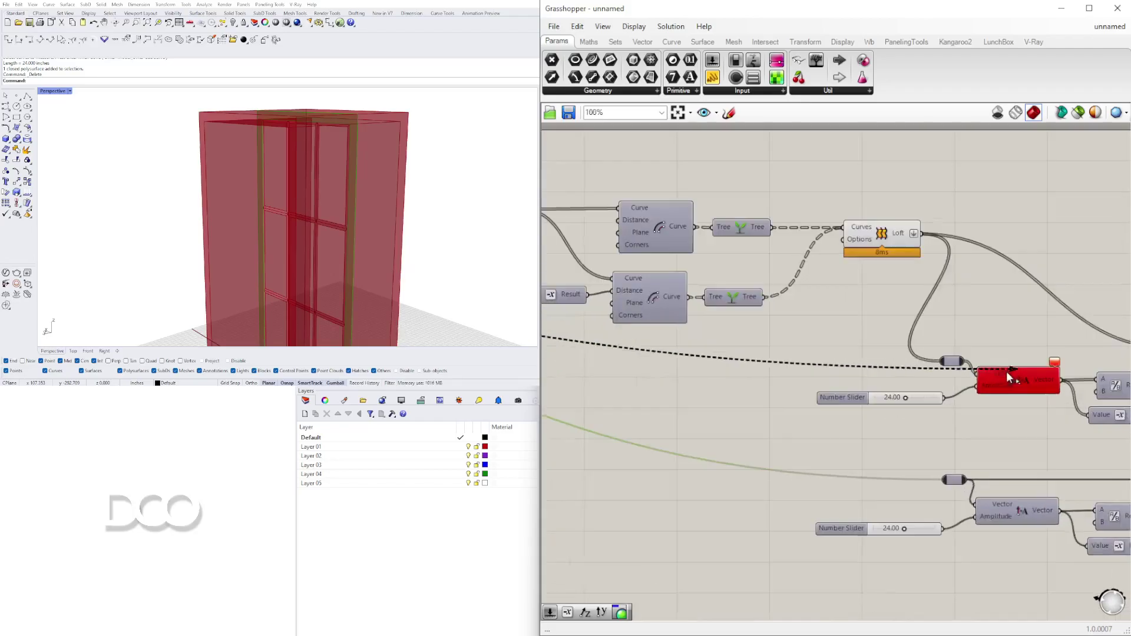
{"action": "left_click_drag", "start_coordinate": [947, 370], "coordinate": [927, 376]}
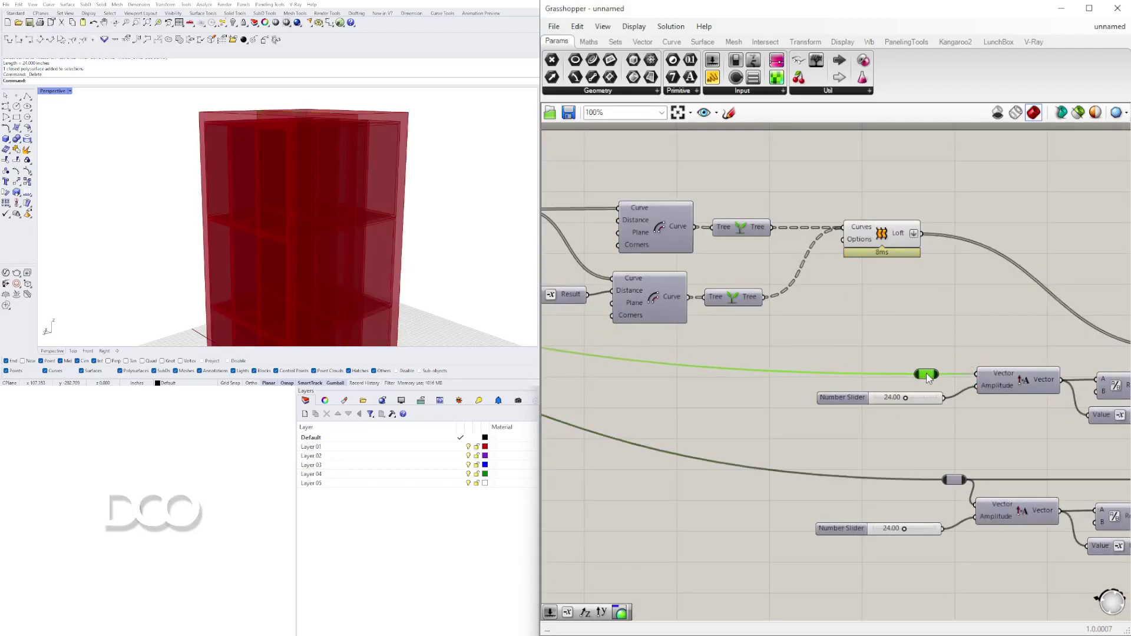
Set the shelves' extrusion depth slider to 27.67 and view the shelves against the frame
{"action": "scroll", "coordinate": [970, 441], "scroll_direction": "up", "scroll_amount": 2}
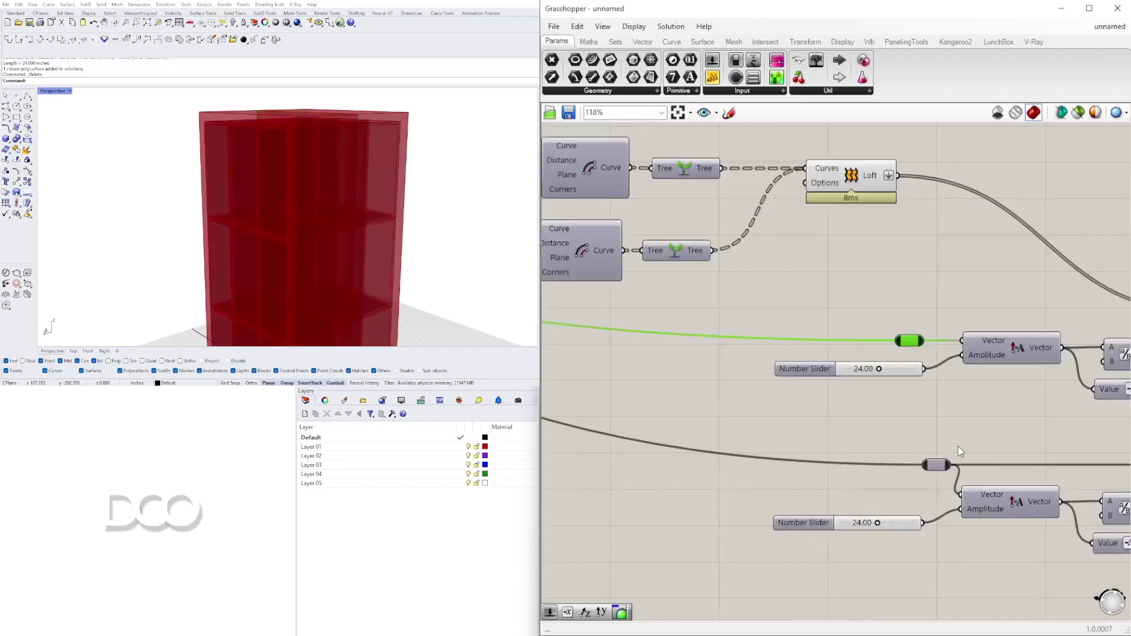
{"action": "right_click_drag", "start_coordinate": [295, 182], "coordinate": [303, 139]}
{"action": "scroll", "coordinate": [845, 274], "scroll_direction": "down", "scroll_amount": 3}
{"action": "right_click_drag", "start_coordinate": [845, 275], "coordinate": [766, 295]}
{"action": "scroll", "coordinate": [806, 337], "scroll_direction": "up", "scroll_amount": 7}
{"action": "scroll", "coordinate": [701, 387], "scroll_direction": "up", "scroll_amount": 3}
{"action": "left_click_drag", "start_coordinate": [740, 377], "coordinate": [760, 380]}
{"action": "right_click_drag", "start_coordinate": [295, 199], "coordinate": [270, 217]}
{"action": "scroll", "coordinate": [271, 217], "scroll_direction": "down", "scroll_amount": 5}
{"action": "right_click_drag", "start_coordinate": [344, 202], "coordinate": [406, 215]}
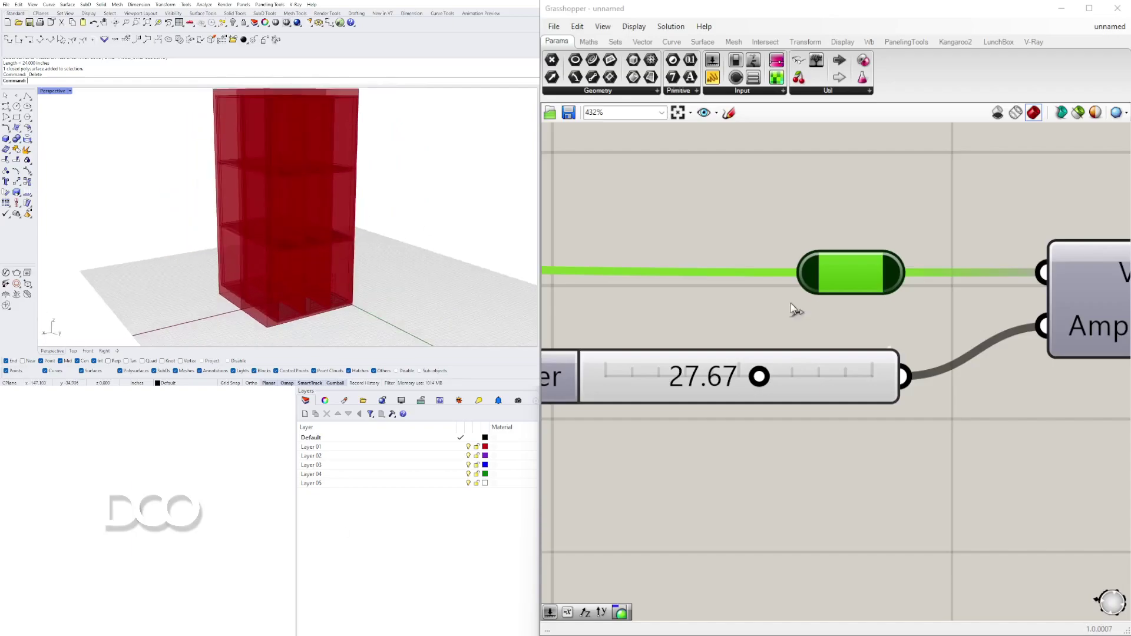
Highlight the shelf and frame Extrude components and examine both extrusions in the model
{"action": "scroll", "coordinate": [790, 303], "scroll_direction": "down", "scroll_amount": 6}
{"action": "scroll", "coordinate": [741, 354], "scroll_direction": "down", "scroll_amount": 4}
{"action": "left_click", "coordinate": [898, 348]}
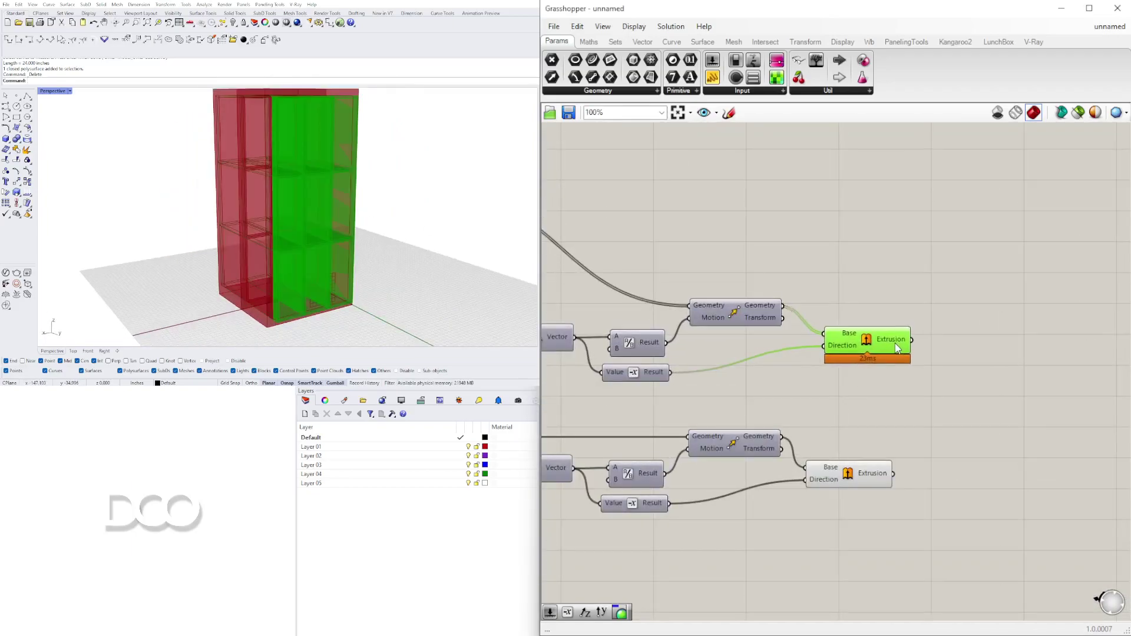
{"action": "left_click_drag", "start_coordinate": [841, 475], "coordinate": [850, 475]}
{"action": "left_click", "coordinate": [790, 418]}
{"action": "right_click_drag", "start_coordinate": [243, 221], "coordinate": [300, 220]}
{"action": "right_click_drag", "start_coordinate": [1002, 414], "coordinate": [872, 343]}
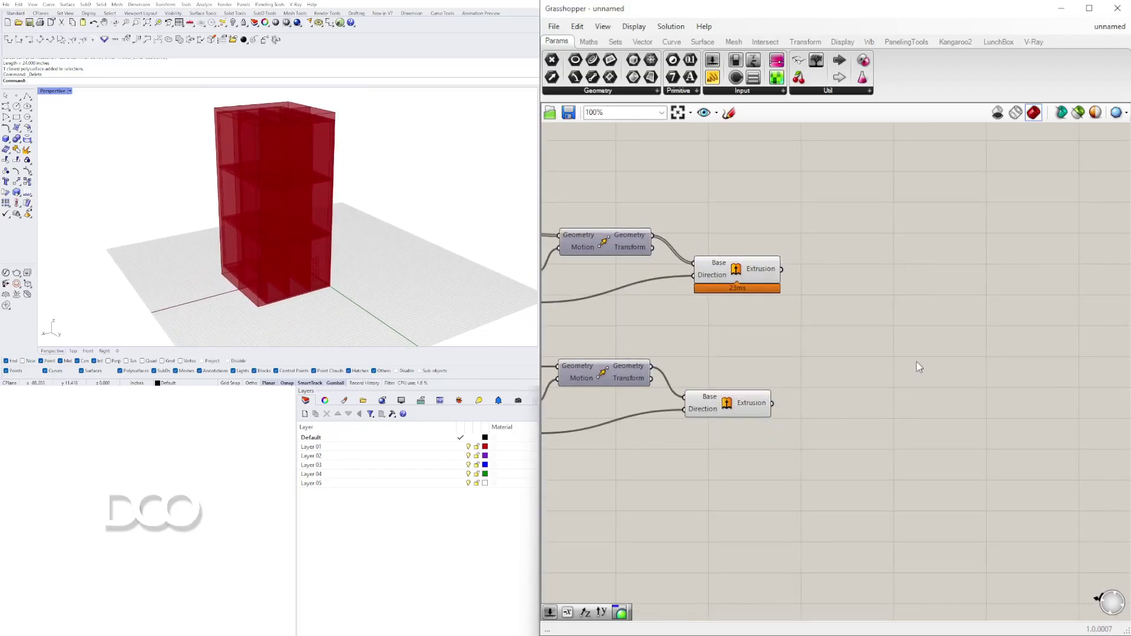
Add a Custom Preview with a Colour Swatch as its material and connect the shelf extrusion to its geometry
{"action": "double_click", "coordinate": [918, 361]}
{"action": "type", "text": "CUST"}
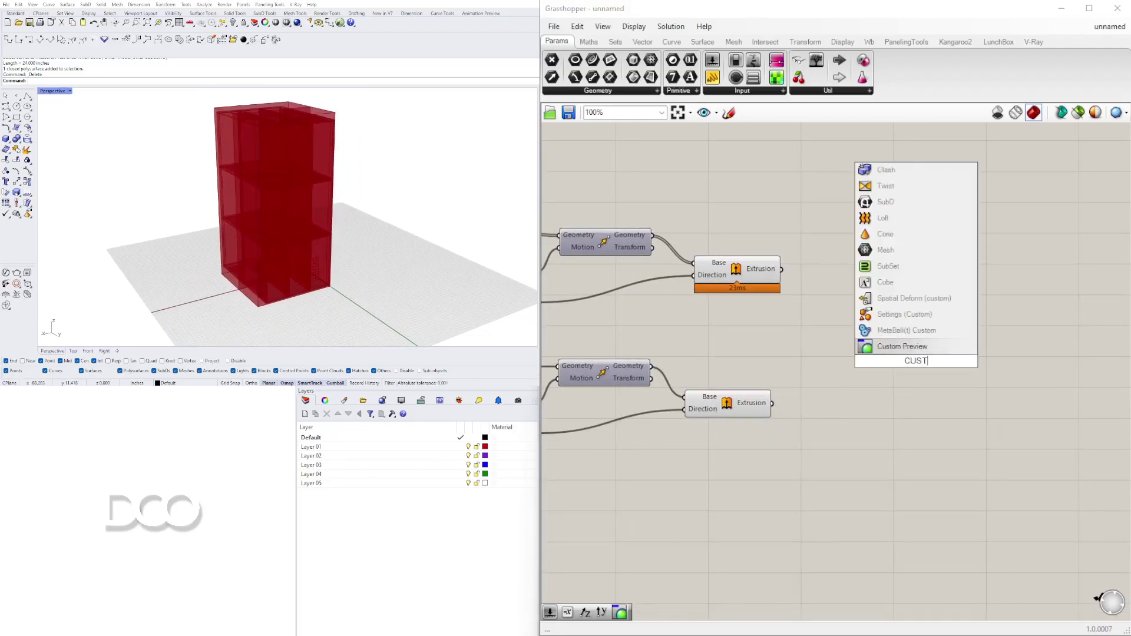
{"action": "left_click", "coordinate": [907, 350]}
{"action": "left_click_drag", "start_coordinate": [934, 356], "coordinate": [941, 295]}
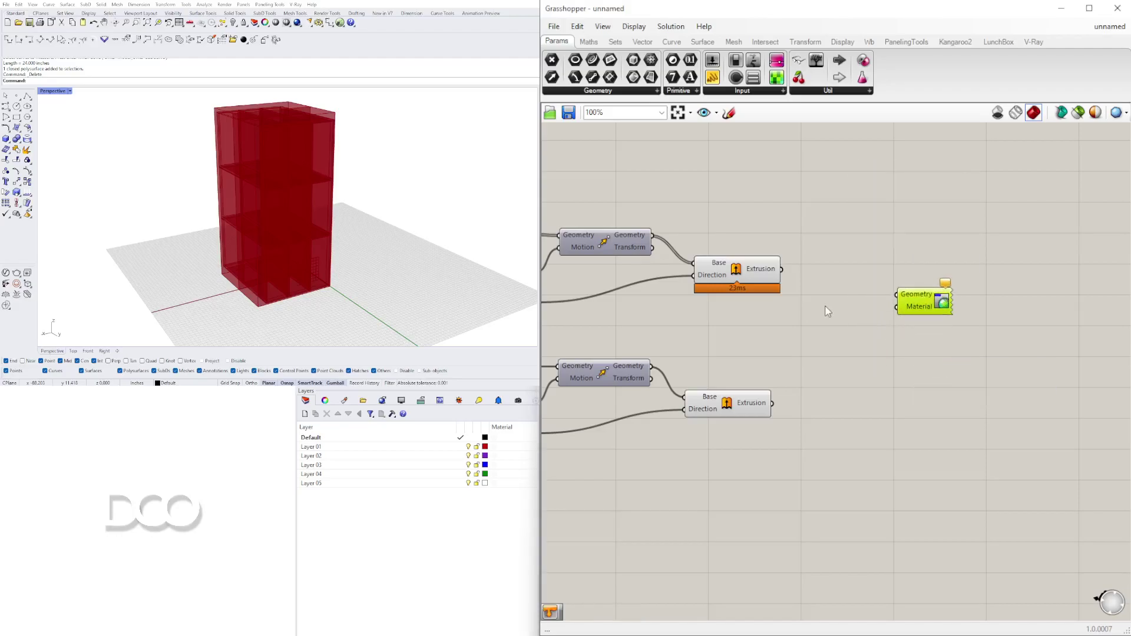
{"action": "double_click", "coordinate": [823, 307]}
{"action": "type", "text": "SWA"}
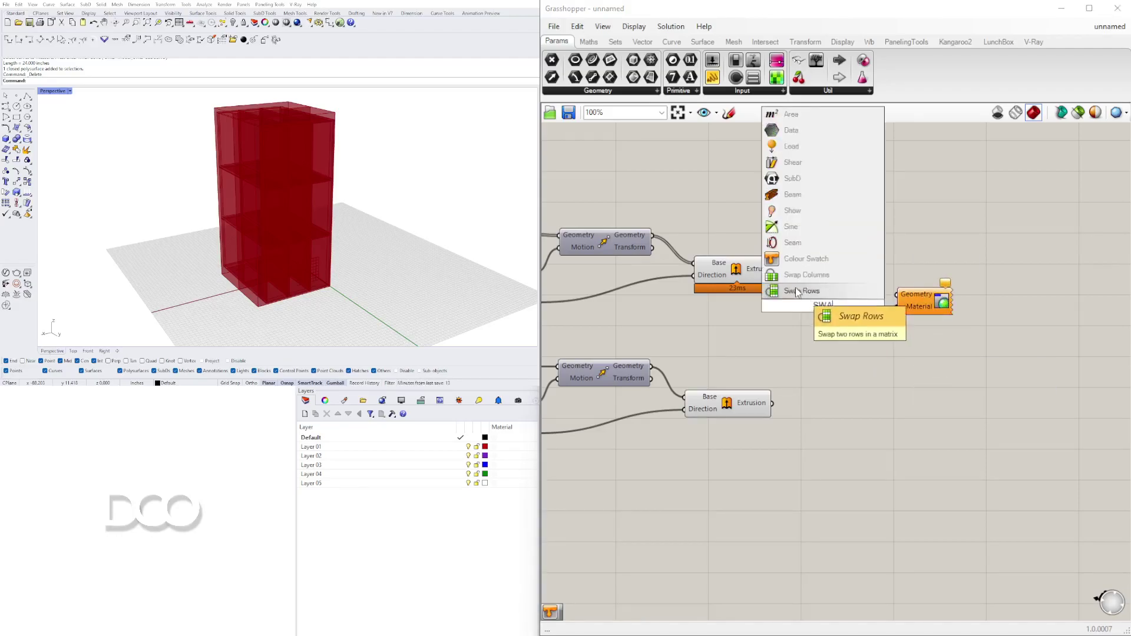
{"action": "left_click", "coordinate": [796, 261]}
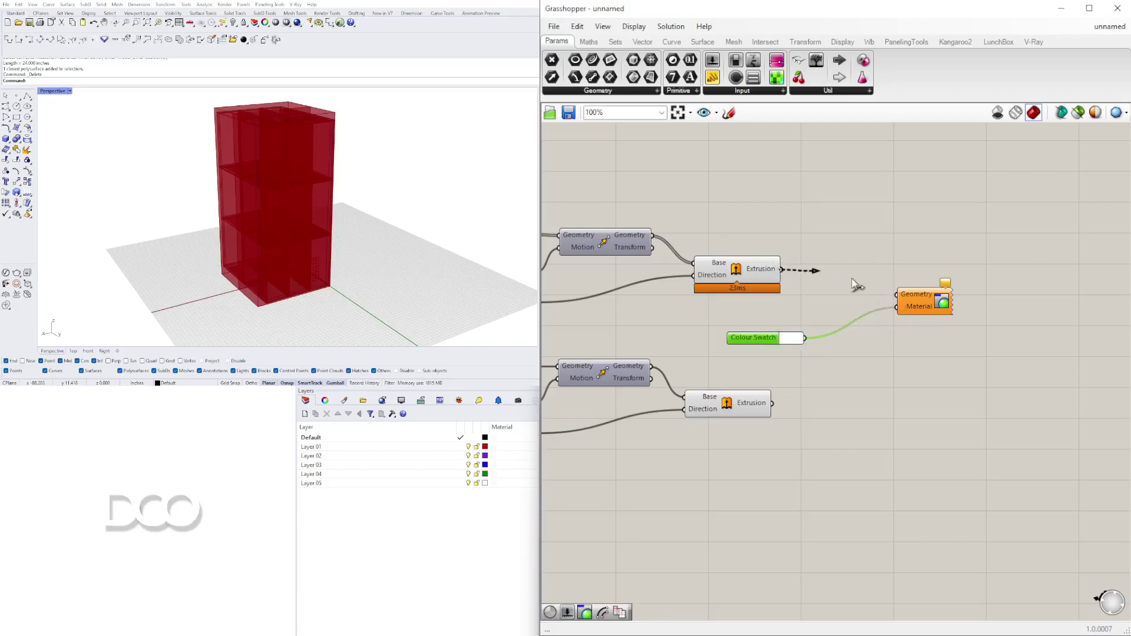
{"action": "left_click_drag", "start_coordinate": [905, 294], "coordinate": [878, 295]}
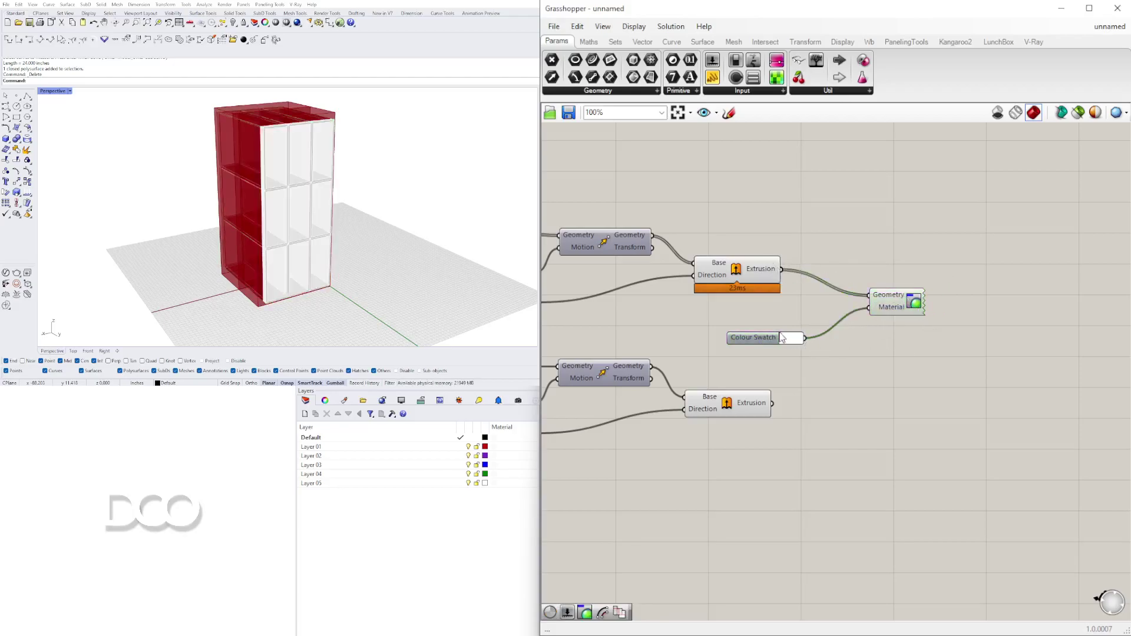
Tidy the swatch and preview beside the shelf Extrude, then duplicate them for the frame extrusion
{"action": "left_click_drag", "start_coordinate": [753, 327], "coordinate": [743, 307]}
{"action": "left_click_drag", "start_coordinate": [900, 300], "coordinate": [859, 282]}
{"action": "left_click", "coordinate": [767, 421]}
{"action": "left_click_drag", "start_coordinate": [761, 309], "coordinate": [754, 307]}
{"action": "left_click_drag", "start_coordinate": [854, 290], "coordinate": [817, 417], "text": "shift"}
{"action": "left_click", "coordinate": [803, 384]}
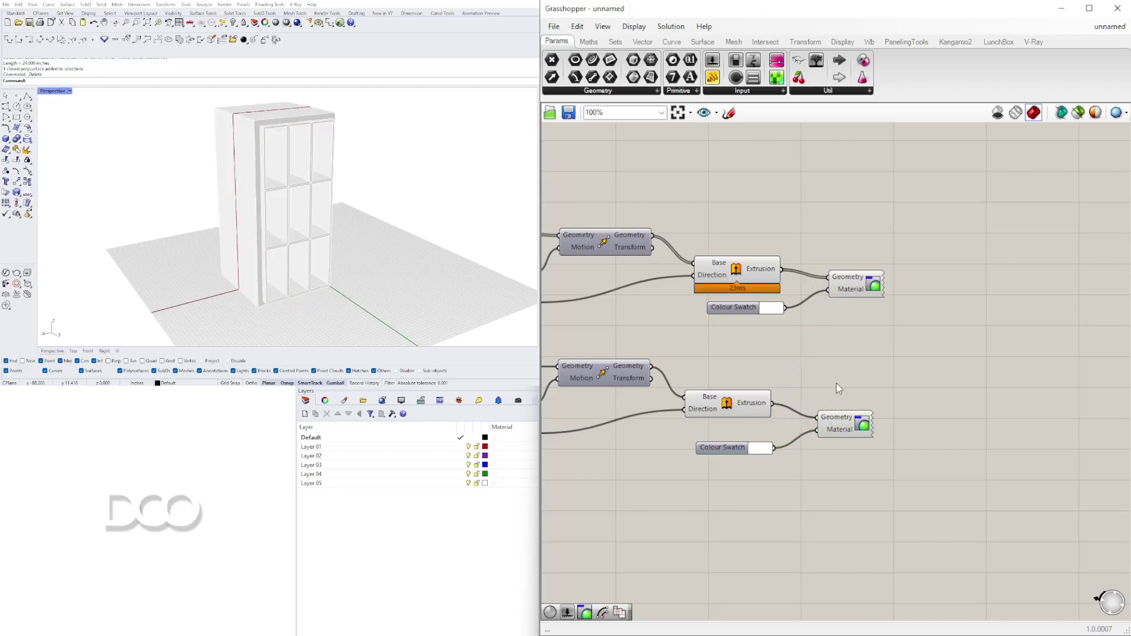
Set the frame's Colour Swatch to dark grey and align the swatch and preview with the frame's Extrude component
{"action": "scroll", "coordinate": [729, 407], "scroll_direction": "up", "scroll_amount": 3}
{"action": "left_click", "coordinate": [779, 480]}
{"action": "left_click_drag", "start_coordinate": [831, 490], "coordinate": [911, 530]}
{"action": "left_click", "coordinate": [929, 429]}
{"action": "left_click_drag", "start_coordinate": [907, 453], "coordinate": [886, 438]}
{"action": "left_click_drag", "start_coordinate": [719, 475], "coordinate": [704, 454]}
{"action": "left_click", "coordinate": [836, 478]}
{"action": "left_click_drag", "start_coordinate": [874, 415], "coordinate": [883, 415]}
{"action": "left_click", "coordinate": [831, 382]}
{"action": "left_click", "coordinate": [390, 194]}
{"action": "scroll", "coordinate": [390, 193], "scroll_direction": "down", "scroll_amount": 4}
{"action": "right_click_drag", "start_coordinate": [390, 193], "coordinate": [218, 185]}
{"action": "scroll", "coordinate": [350, 220], "scroll_direction": "up", "scroll_amount": 4}
{"action": "right_click_drag", "start_coordinate": [350, 220], "coordinate": [382, 219]}
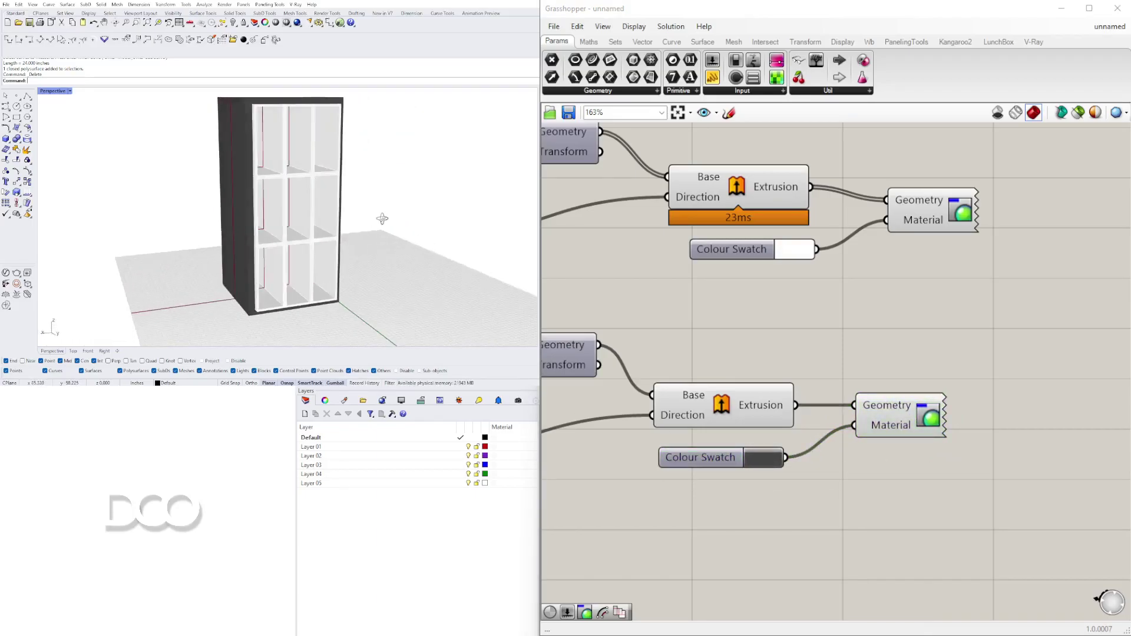
Set the shelves' Colour Swatch to a light wood tone with hue 40°, saturation 52 and value 90
{"action": "left_click", "coordinate": [789, 252]}
{"action": "left_click", "coordinate": [862, 304]}
{"action": "left_click_drag", "start_coordinate": [819, 379], "coordinate": [833, 371]}
{"action": "left_click_drag", "start_coordinate": [856, 301], "coordinate": [846, 298]}
{"action": "left_click_drag", "start_coordinate": [837, 378], "coordinate": [833, 381]}
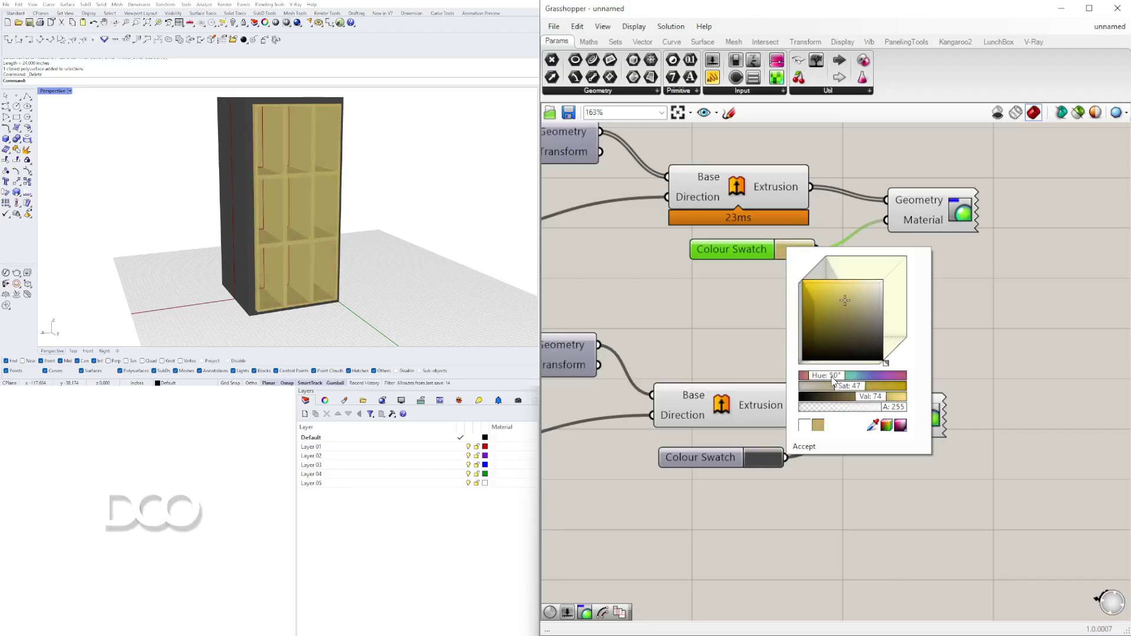
{"action": "left_click_drag", "start_coordinate": [843, 301], "coordinate": [842, 288]}
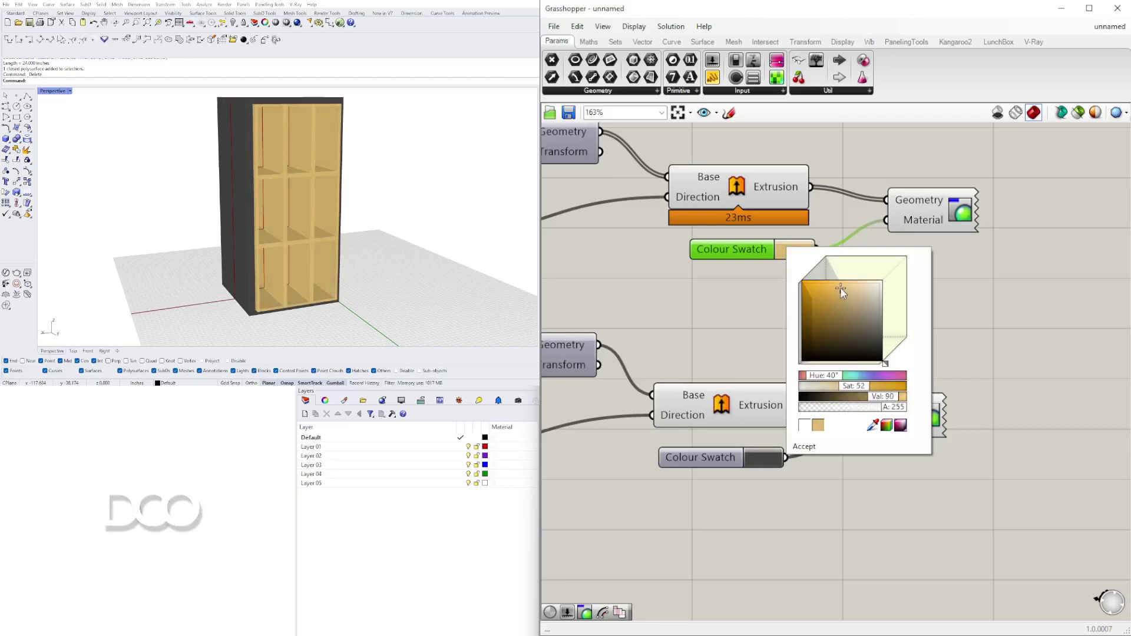
{"action": "mouse_move", "coordinate": [498, 194]}
{"action": "right_mouse_down"}
{"action": "mouse_move", "coordinate": [436, 206]}
{"action": "mouse_move", "coordinate": [399, 187]}
{"action": "mouse_move", "coordinate": [419, 233]}
{"action": "right_mouse_up"}
{"action": "right_click_drag", "start_coordinate": [893, 297], "coordinate": [1002, 210]}
{"action": "right_click_drag", "start_coordinate": [318, 224], "coordinate": [371, 180]}
Set the shelf unit's WIDTH slider to 89 and its HEIGHT slider to 76
{"action": "scroll", "coordinate": [1010, 377], "scroll_direction": "down", "scroll_amount": 8}
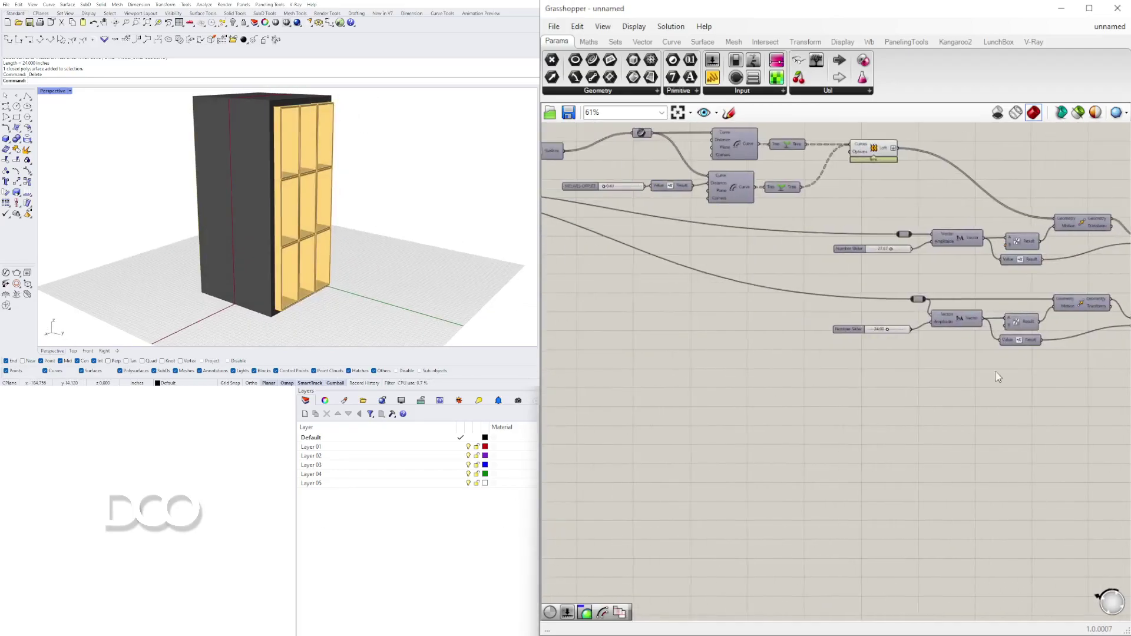
{"action": "scroll", "coordinate": [699, 289], "scroll_direction": "up", "scroll_amount": 10}
{"action": "left_click_drag", "start_coordinate": [663, 331], "coordinate": [807, 328]}
{"action": "scroll", "coordinate": [257, 209], "scroll_direction": "down", "scroll_amount": 2}
{"action": "scroll", "coordinate": [258, 209], "scroll_direction": "down", "scroll_amount": 3}
{"action": "left_click_drag", "start_coordinate": [722, 378], "coordinate": [775, 374]}
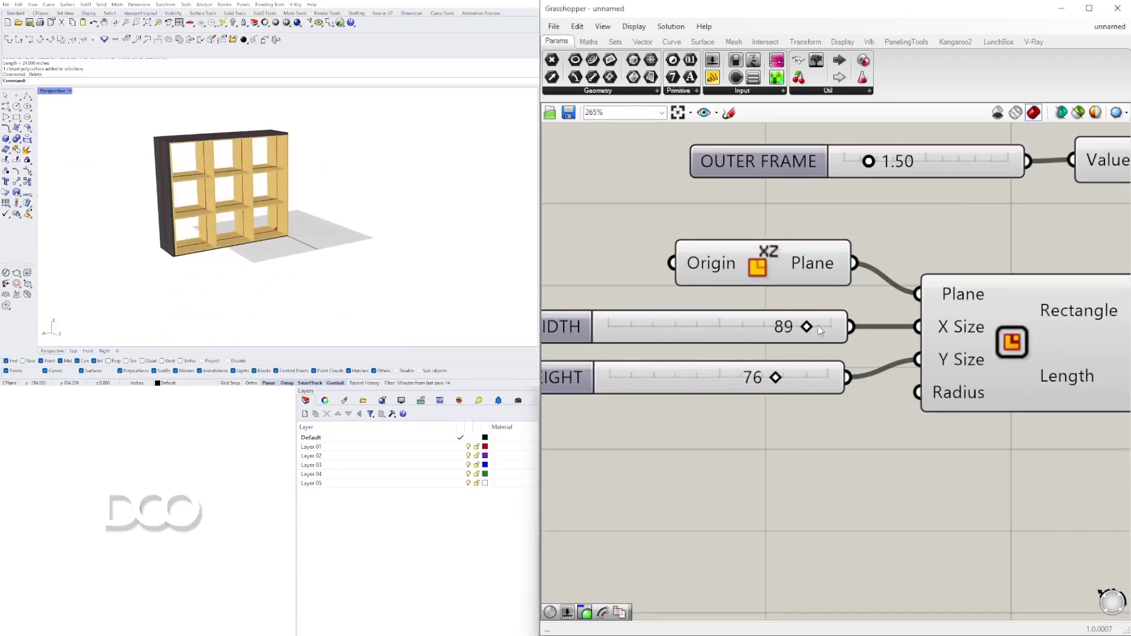
Set both the U and V cubby count sliders to 8 and inspect the shelf from another angle
{"action": "scroll", "coordinate": [776, 374], "scroll_direction": "down", "scroll_amount": 5}
{"action": "scroll", "coordinate": [683, 321], "scroll_direction": "up", "scroll_amount": 5}
{"action": "left_click_drag", "start_coordinate": [679, 358], "coordinate": [808, 354]}
{"action": "left_click_drag", "start_coordinate": [686, 416], "coordinate": [814, 401]}
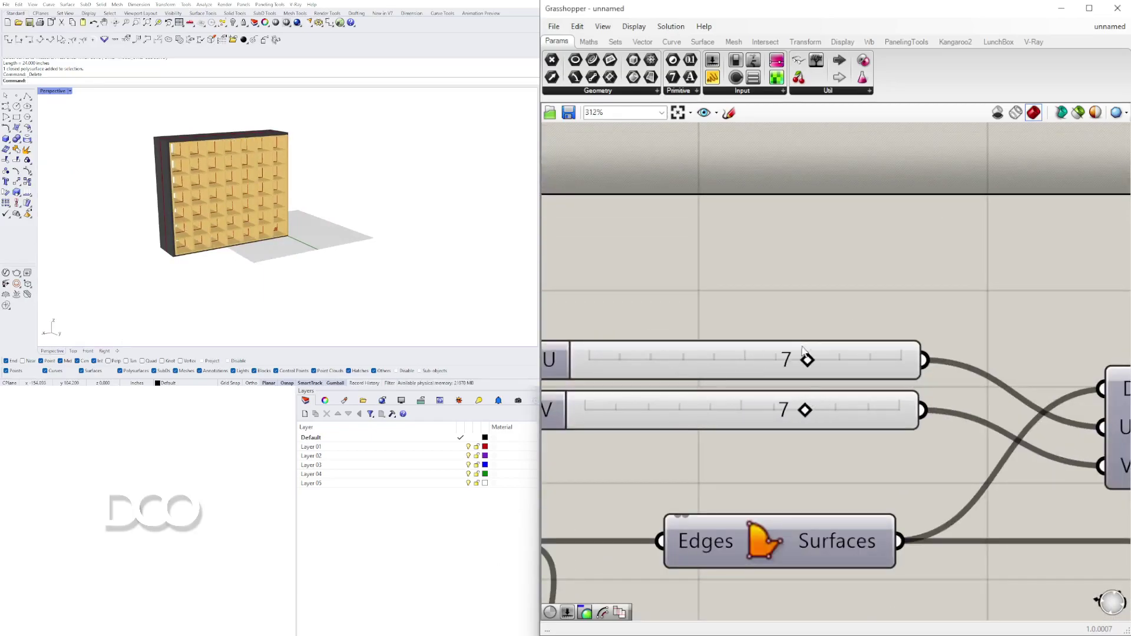
{"action": "left_click_drag", "start_coordinate": [840, 367], "coordinate": [842, 364]}
{"action": "left_click_drag", "start_coordinate": [807, 411], "coordinate": [831, 414]}
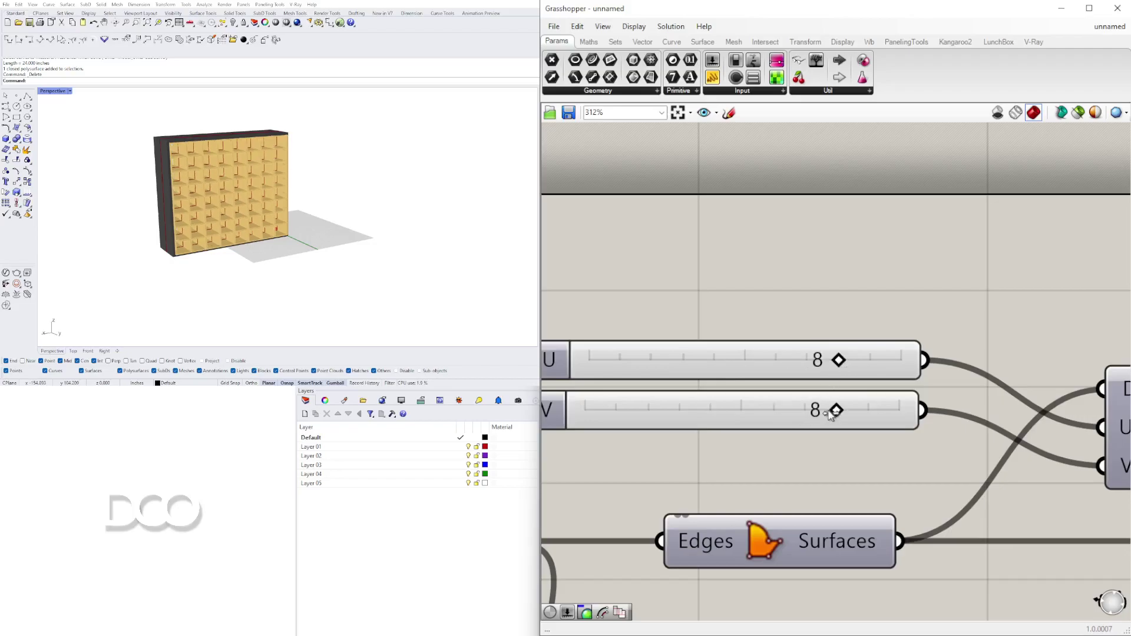
{"action": "scroll", "coordinate": [278, 179], "scroll_direction": "up", "scroll_amount": 7}
{"action": "right_click_drag", "start_coordinate": [309, 226], "coordinate": [227, 237]}
{"action": "scroll", "coordinate": [246, 175], "scroll_direction": "down", "scroll_amount": 6}
{"action": "scroll", "coordinate": [800, 386], "scroll_direction": "down", "scroll_amount": 10}
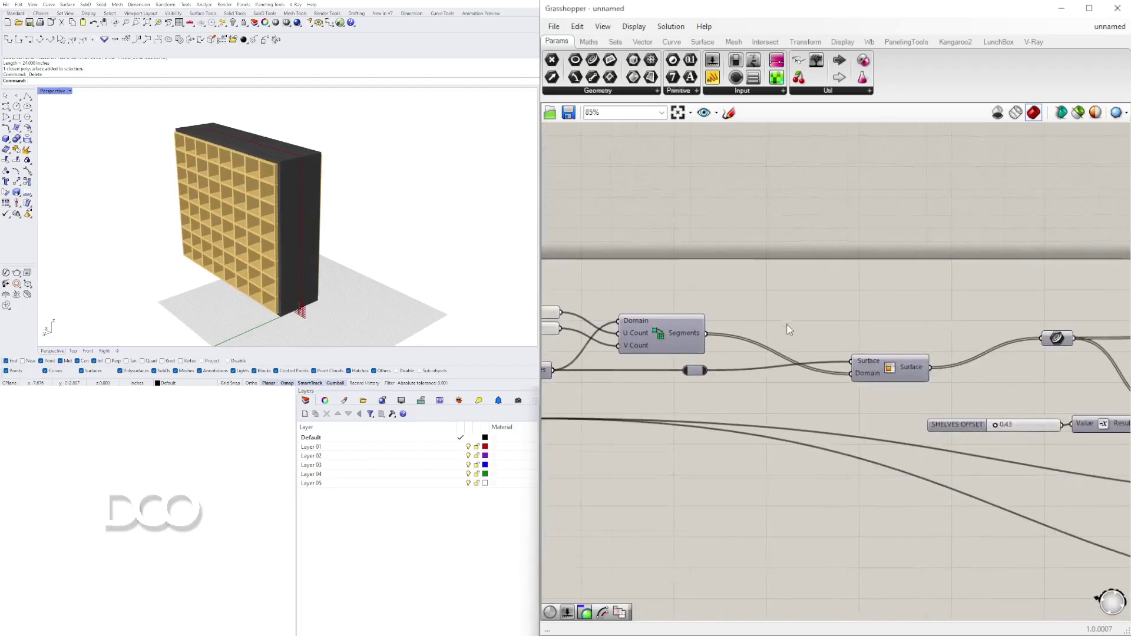
Examine the chain of components leading from the surface subdivision to the shelves' Extrude component
{"action": "scroll", "coordinate": [799, 386], "scroll_direction": "up", "scroll_amount": 3}
{"action": "left_click_drag", "start_coordinate": [839, 404], "coordinate": [681, 311]}
{"action": "left_click_drag", "start_coordinate": [761, 331], "coordinate": [788, 331]}
{"action": "left_click", "coordinate": [849, 280]}
{"action": "scroll", "coordinate": [959, 352], "scroll_direction": "up", "scroll_amount": 3}
{"action": "right_click_drag", "start_coordinate": [902, 358], "coordinate": [938, 343]}
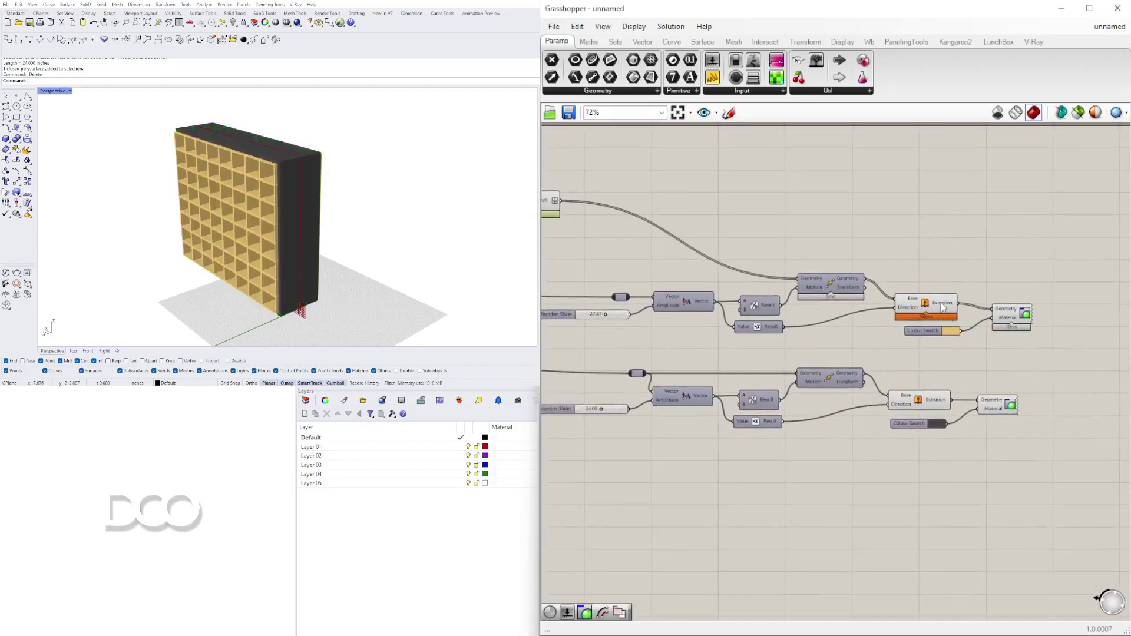
{"action": "left_click", "coordinate": [935, 299]}
{"action": "right_click_drag", "start_coordinate": [878, 391], "coordinate": [921, 351]}
{"action": "right_click_drag", "start_coordinate": [846, 305], "coordinate": [1062, 349]}
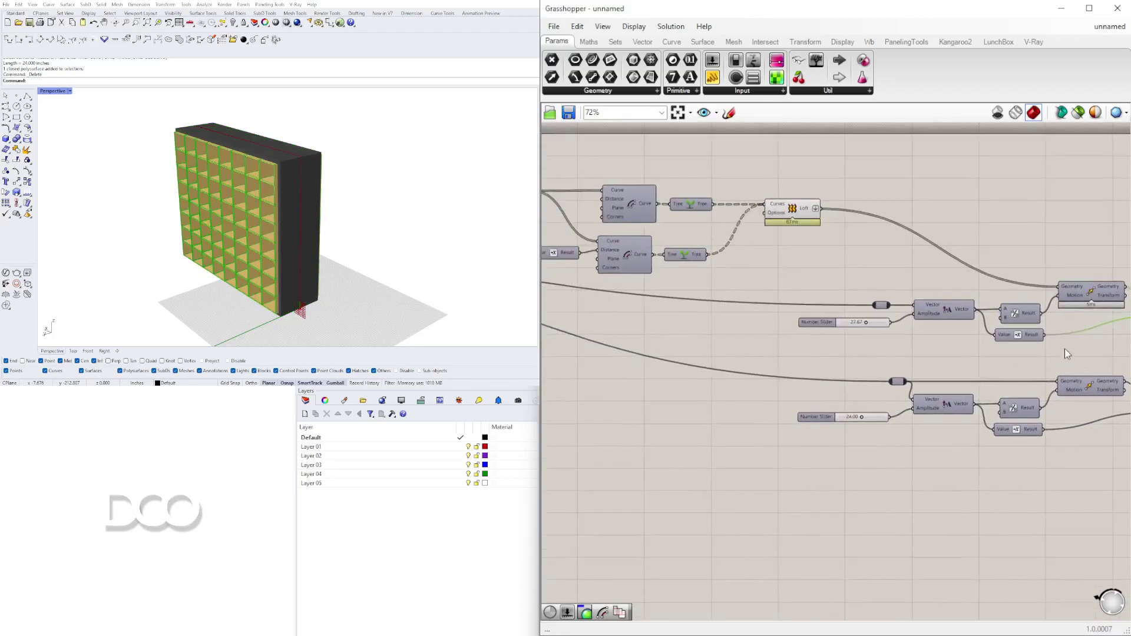
Set the shelves' extrusion depth slider to 28.31
{"action": "scroll", "coordinate": [830, 308], "scroll_direction": "up", "scroll_amount": 5}
{"action": "left_click_drag", "start_coordinate": [937, 352], "coordinate": [939, 352]}
{"action": "scroll", "coordinate": [938, 352], "scroll_direction": "down", "scroll_amount": 5}
{"action": "right_click_drag", "start_coordinate": [964, 391], "coordinate": [770, 382]}
{"action": "scroll", "coordinate": [769, 371], "scroll_direction": "down", "scroll_amount": 2}
{"action": "scroll", "coordinate": [725, 371], "scroll_direction": "up", "scroll_amount": 3}
{"action": "left_click", "coordinate": [732, 341]}
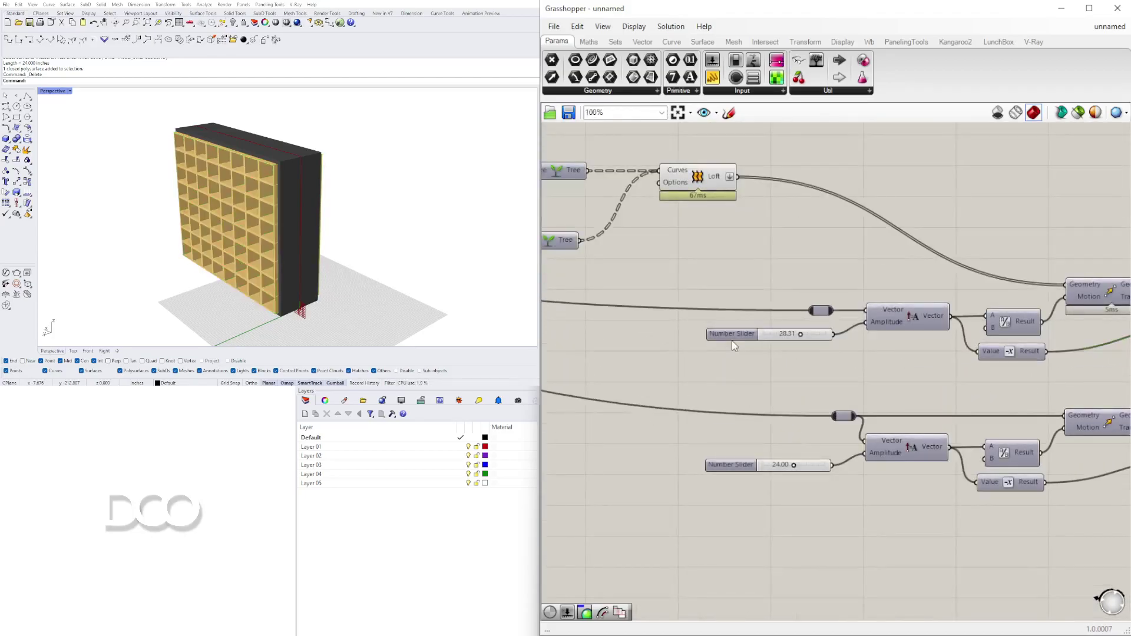
Add a Random component in the free area below the shelf offset components
{"action": "left_click_drag", "start_coordinate": [730, 333], "coordinate": [731, 351]}
{"action": "right_click_drag", "start_coordinate": [709, 359], "coordinate": [896, 354]}
{"action": "right_click_drag", "start_coordinate": [811, 354], "coordinate": [906, 341]}
{"action": "scroll", "coordinate": [906, 341], "scroll_direction": "down", "scroll_amount": 1}
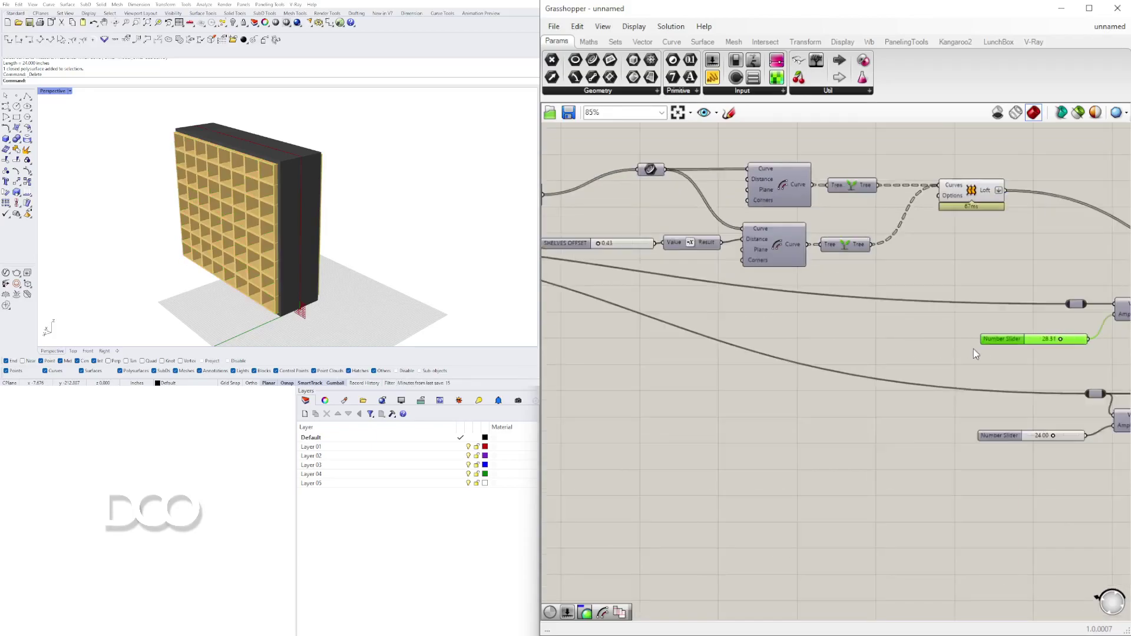
{"action": "double_click", "coordinate": [899, 352]}
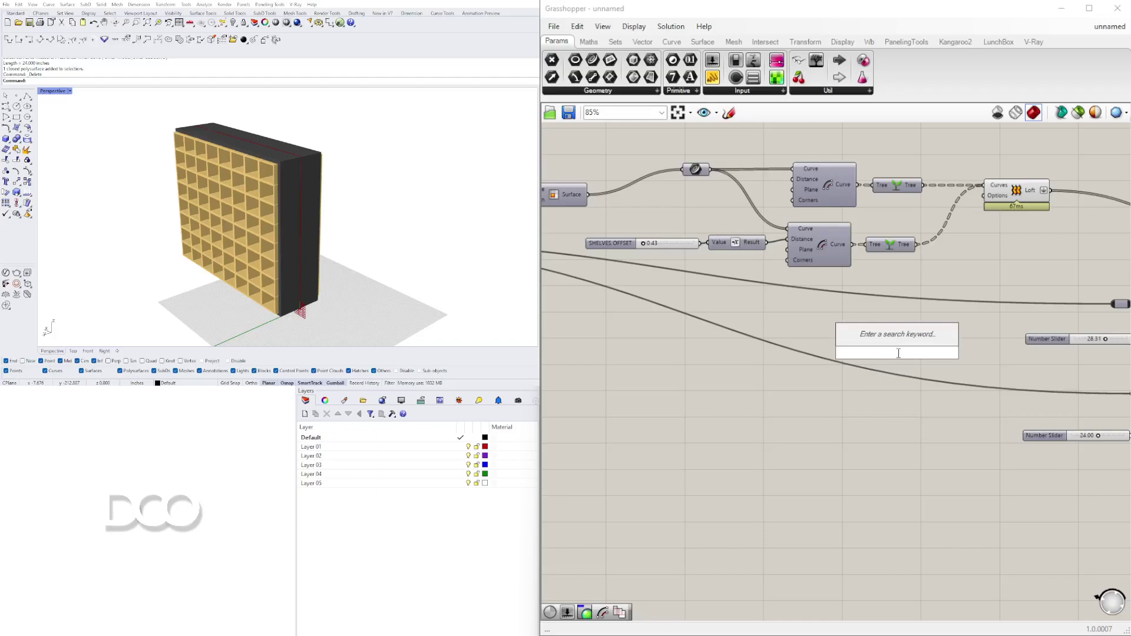
{"action": "type", "text": "RAND"}
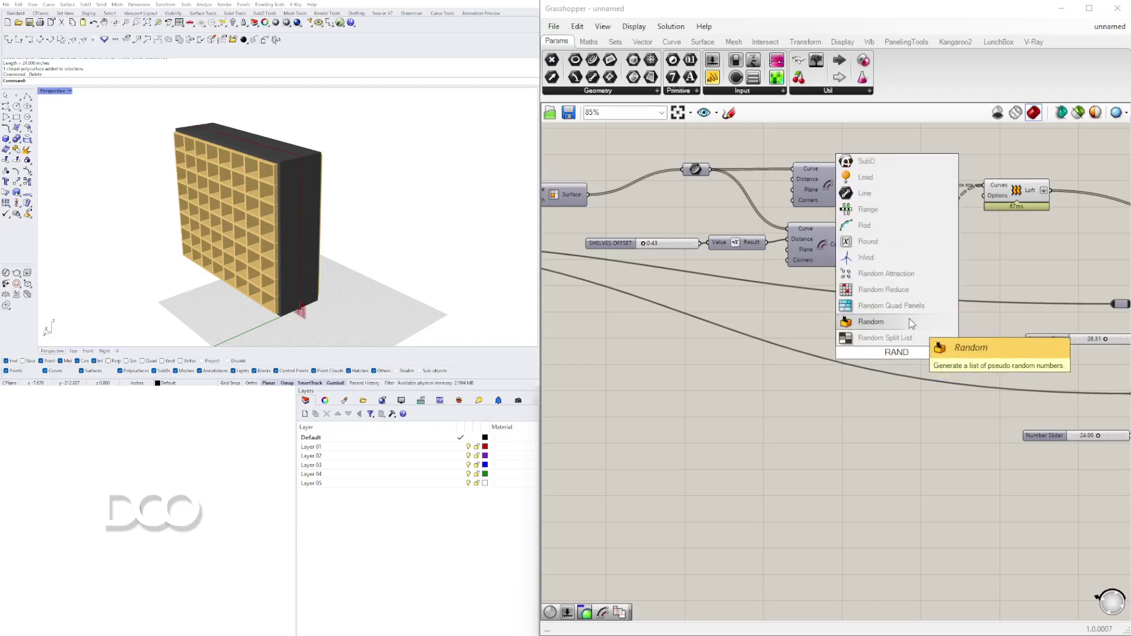
{"action": "left_click", "coordinate": [911, 322]}
{"action": "left_click_drag", "start_coordinate": [908, 338], "coordinate": [893, 339]}
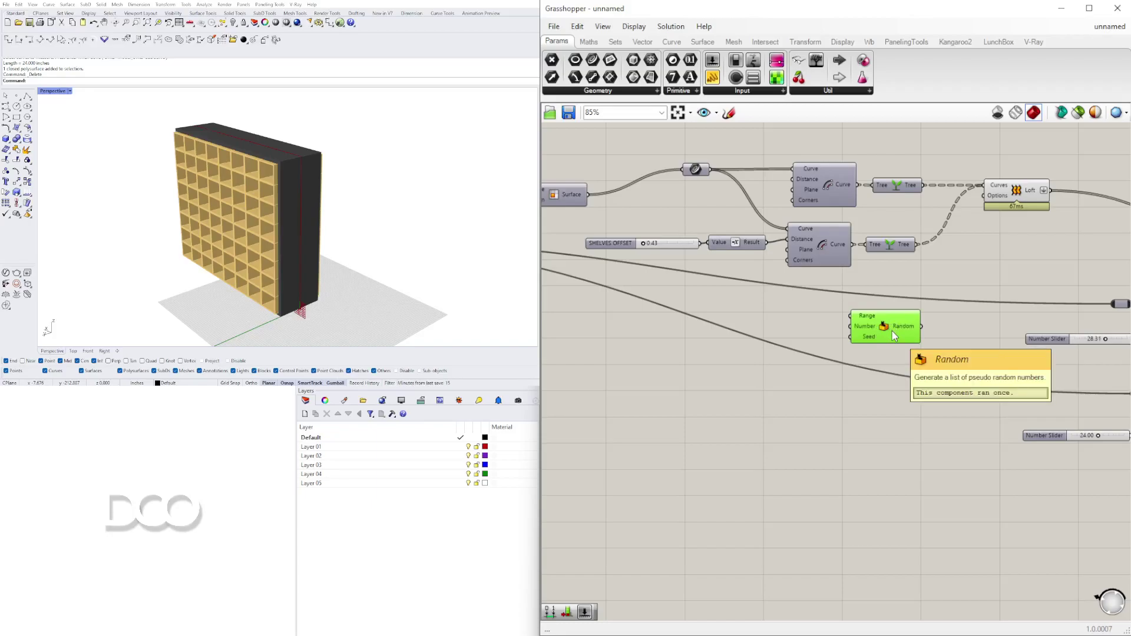
{"action": "left_click_drag", "start_coordinate": [895, 334], "coordinate": [882, 333]}
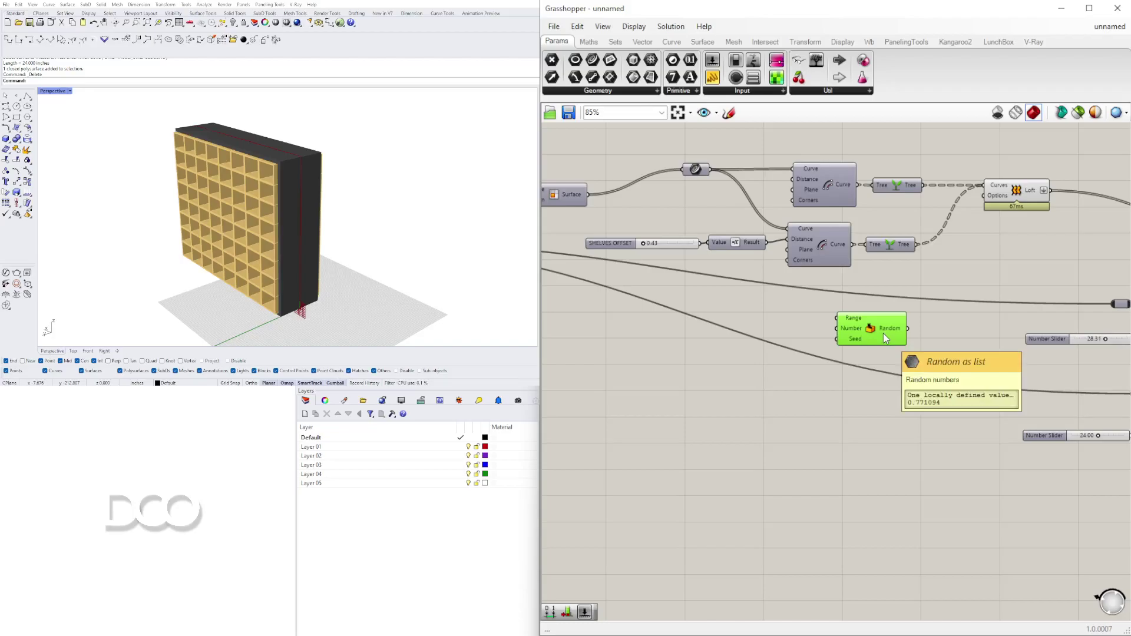
{"action": "left_click_drag", "start_coordinate": [871, 325], "coordinate": [885, 324]}
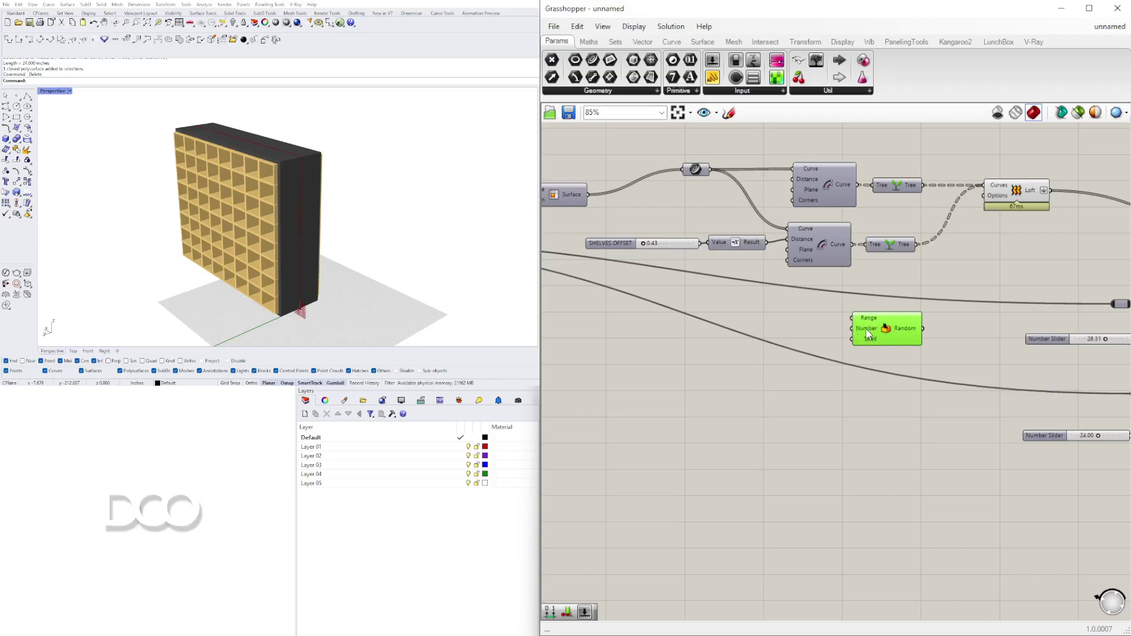
Add a List Length component fed by the shelves' Loft output
{"action": "right_click_drag", "start_coordinate": [981, 242], "coordinate": [911, 243]}
{"action": "left_click", "coordinate": [946, 193]}
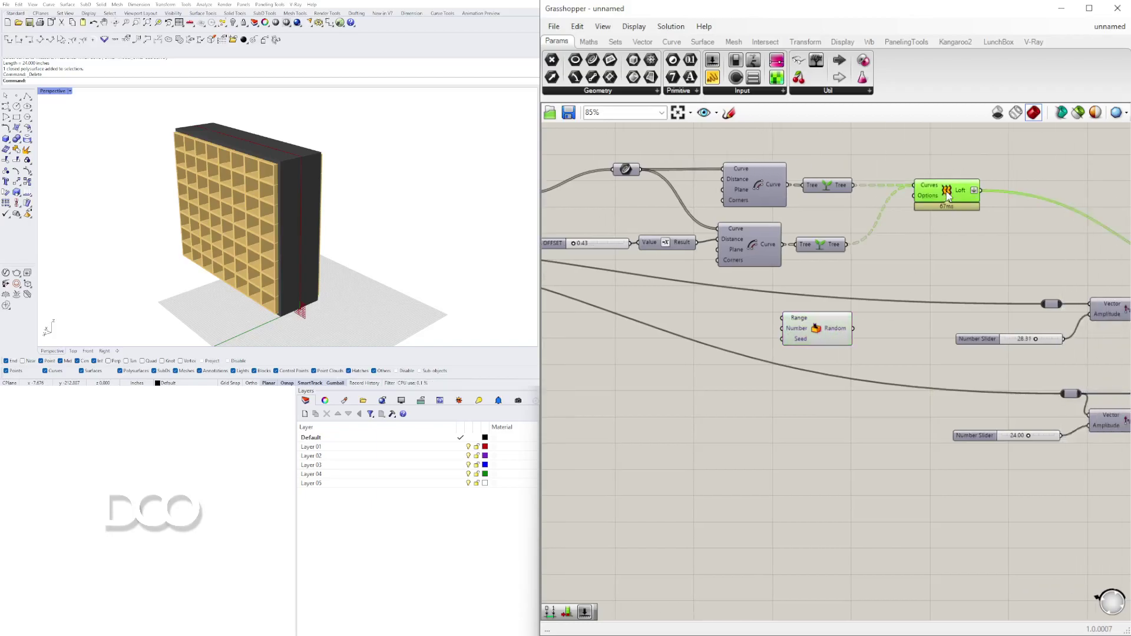
{"action": "mouse_move", "coordinate": [961, 196]}
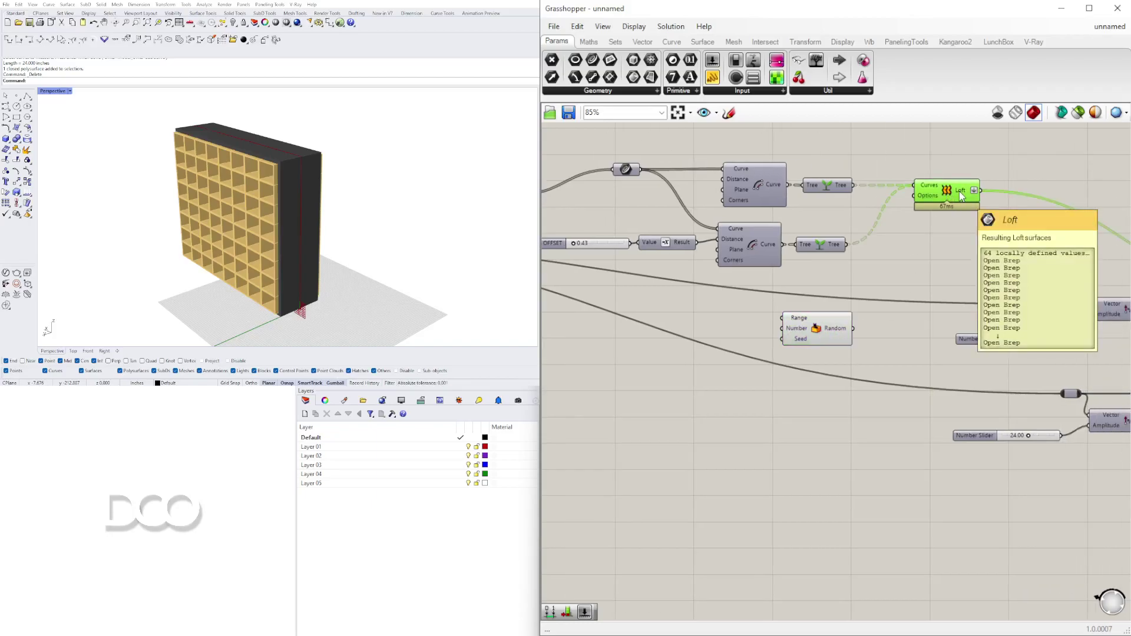
{"action": "left_click", "coordinate": [331, 176]}
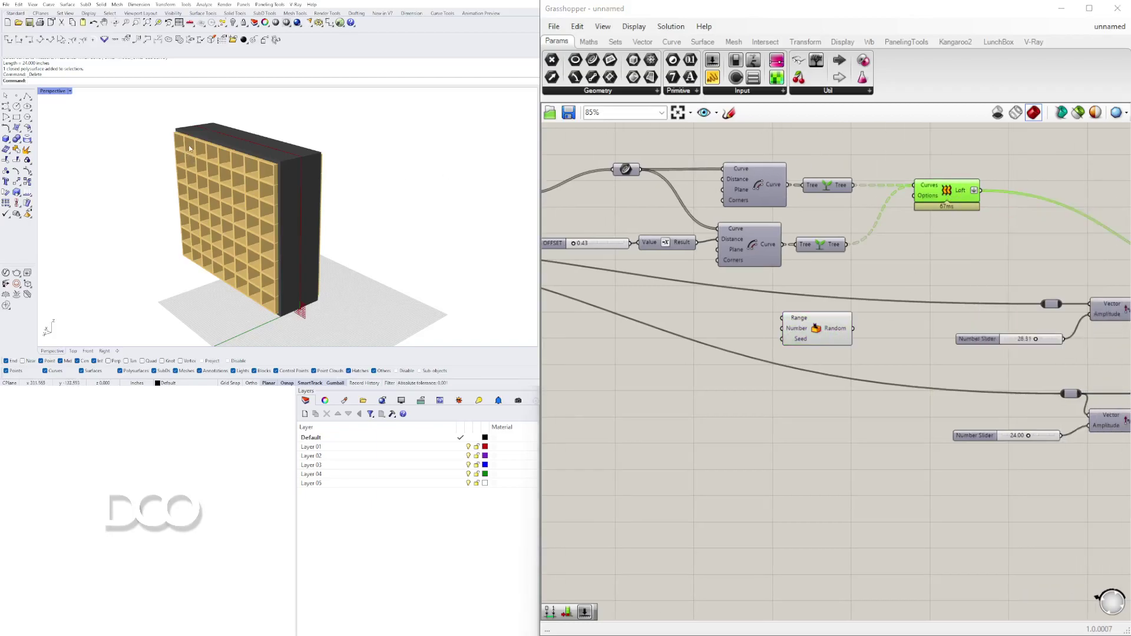
{"action": "double_click", "coordinate": [986, 256]}
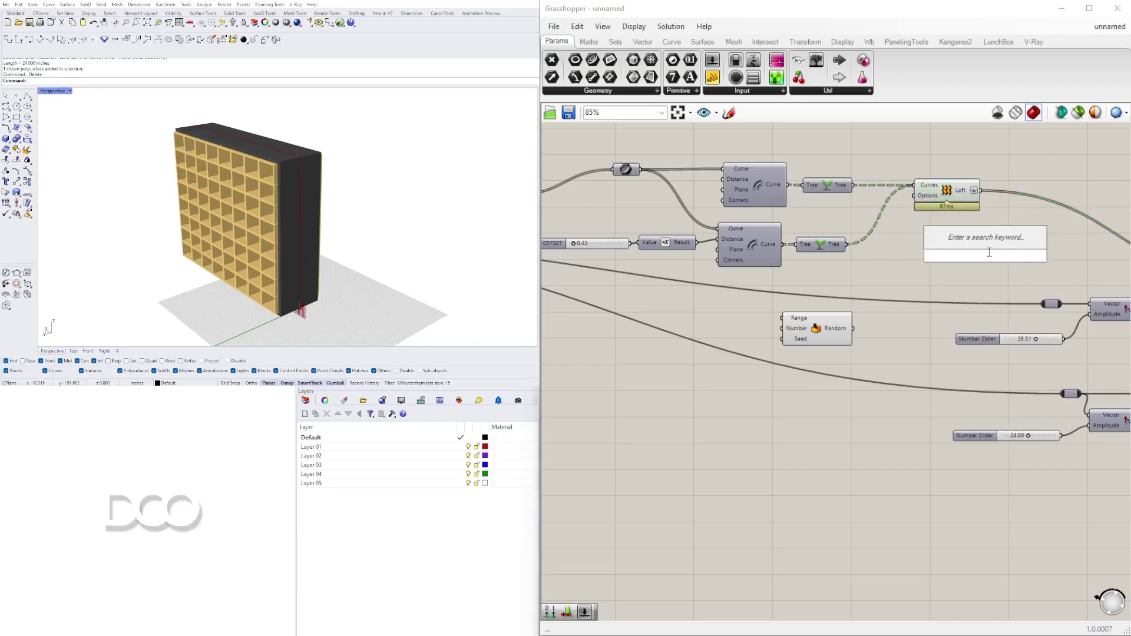
{"action": "type", "text": "LIST"}
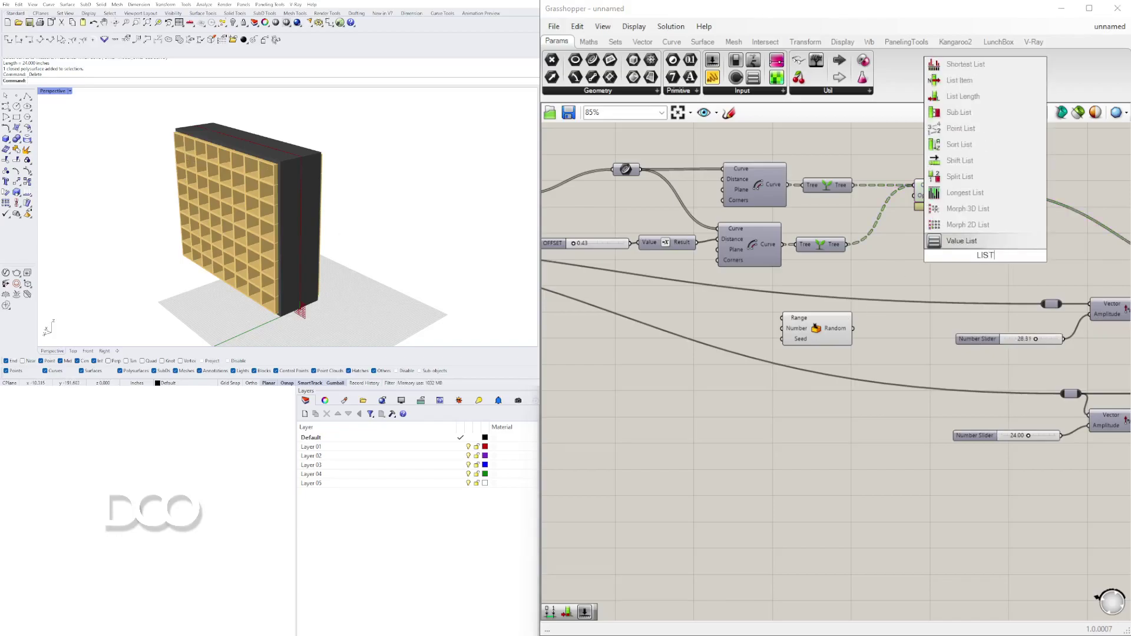
{"action": "left_click", "coordinate": [975, 104]}
{"action": "left_click_drag", "start_coordinate": [981, 191], "coordinate": [959, 255]}
Flatten the List Length component's List input and connect its Length output to the Random component's Number input
{"action": "right_click", "coordinate": [963, 254]}
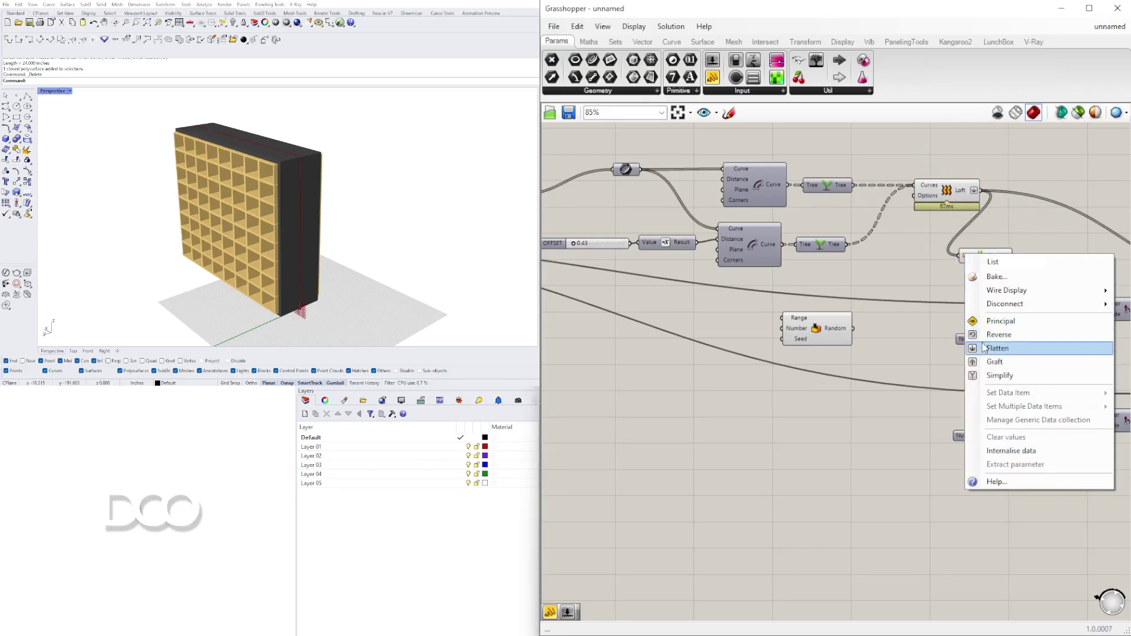
{"action": "left_click", "coordinate": [983, 347]}
{"action": "mouse_move", "coordinate": [1004, 262]}
{"action": "left_click_drag", "start_coordinate": [996, 260], "coordinate": [869, 339]}
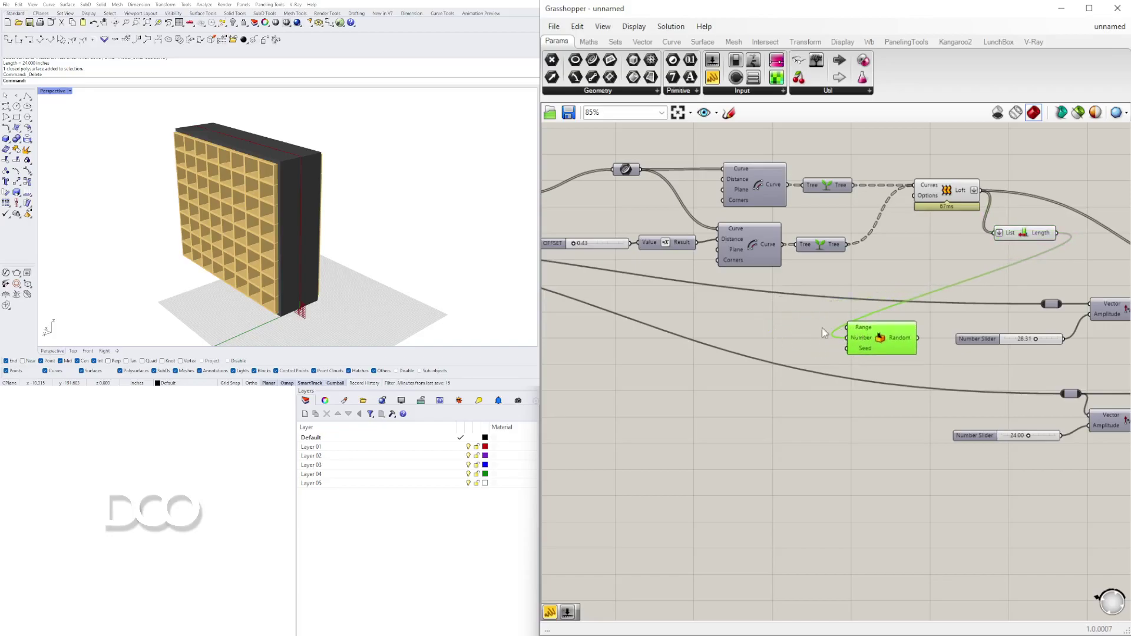
{"action": "right_click_drag", "start_coordinate": [1020, 322], "coordinate": [1067, 322]}
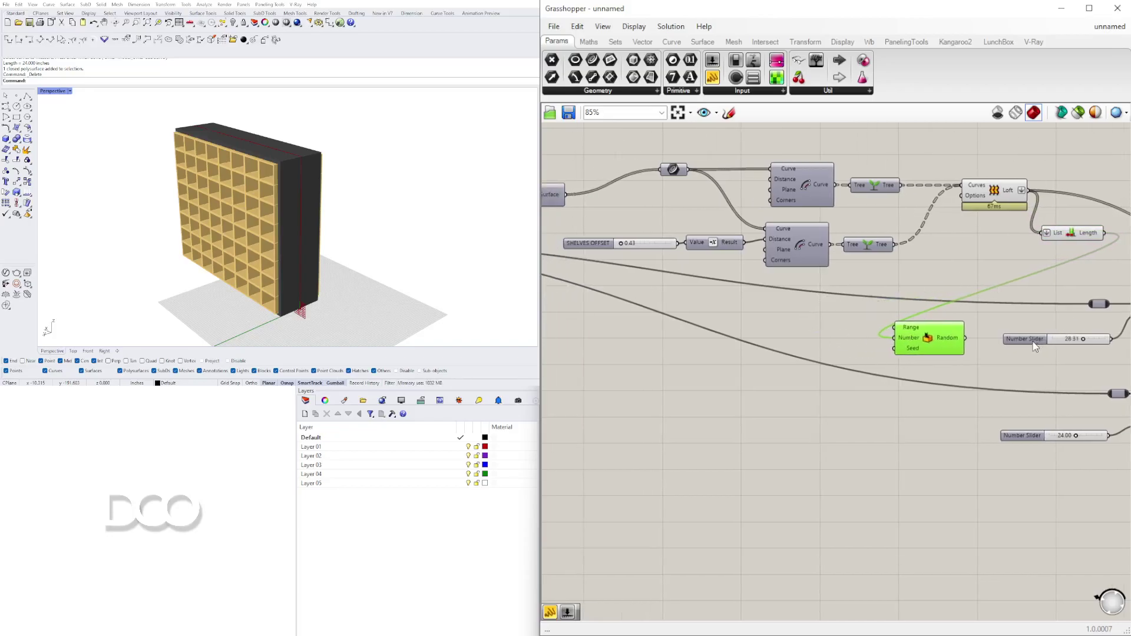
Move the shelves' depth slider upstream of the Random component and shift Random away from it
{"action": "left_click_drag", "start_coordinate": [1026, 344], "coordinate": [757, 316]}
{"action": "scroll", "coordinate": [837, 318], "scroll_direction": "up", "scroll_amount": 2}
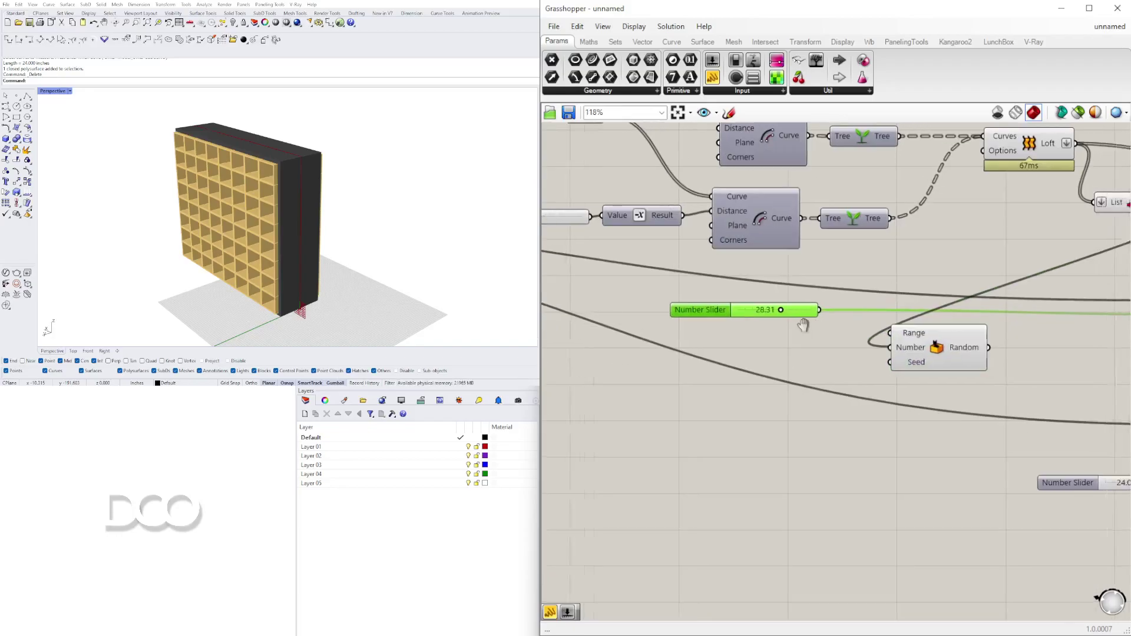
{"action": "scroll", "coordinate": [821, 324], "scroll_direction": "down", "scroll_amount": 2}
{"action": "left_click_drag", "start_coordinate": [900, 351], "coordinate": [989, 360]}
Shift the downstream shelf and frame extrusion components away from Random to make room on the canvas
{"action": "right_click_drag", "start_coordinate": [1058, 333], "coordinate": [756, 312]}
{"action": "scroll", "coordinate": [978, 331], "scroll_direction": "down", "scroll_amount": 2}
{"action": "left_click_drag", "start_coordinate": [1022, 410], "coordinate": [701, 278]}
{"action": "left_click_drag", "start_coordinate": [790, 305], "coordinate": [974, 311]}
{"action": "left_click", "coordinate": [910, 348]}
Reposition the Random component beside List Length, leaving space for its range input
{"action": "scroll", "coordinate": [872, 334], "scroll_direction": "up", "scroll_amount": 4}
{"action": "right_click_drag", "start_coordinate": [872, 334], "coordinate": [1100, 371]}
{"action": "scroll", "coordinate": [997, 343], "scroll_direction": "down", "scroll_amount": 2}
{"action": "right_click_drag", "start_coordinate": [898, 359], "coordinate": [853, 338]}
{"action": "left_click_drag", "start_coordinate": [1027, 350], "coordinate": [1002, 263]}
{"action": "scroll", "coordinate": [955, 274], "scroll_direction": "up", "scroll_amount": 2}
{"action": "double_click", "coordinate": [913, 279]}
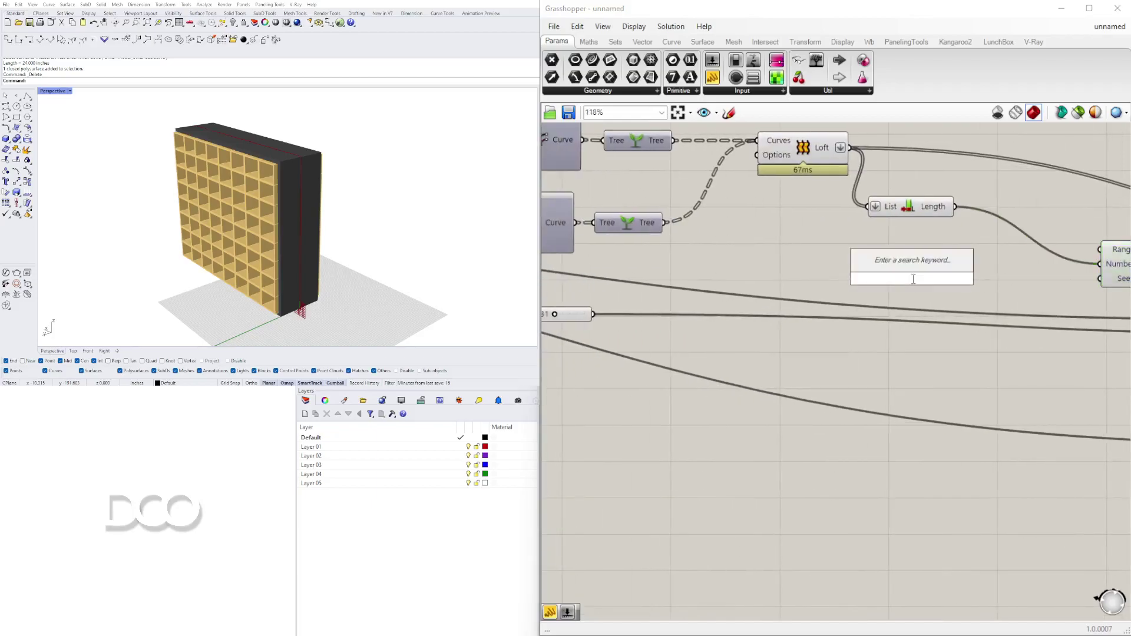
{"action": "type", "text": "CONS"}
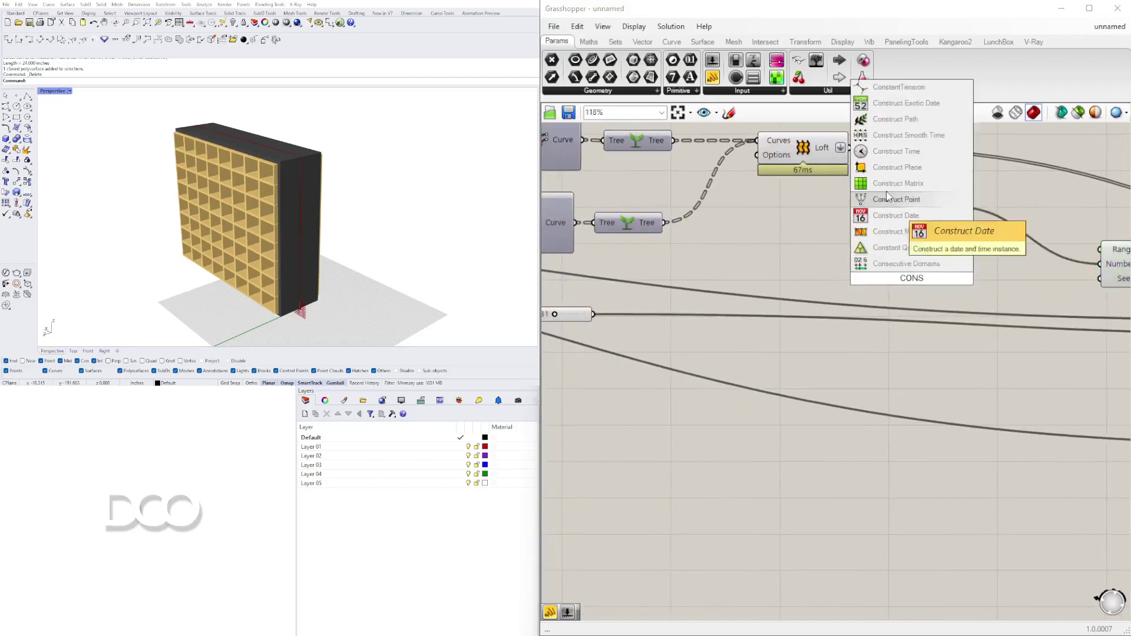
{"action": "left_click", "coordinate": [921, 288]}
Add a Construct Domain component below List Length
{"action": "double_click", "coordinate": [921, 287]}
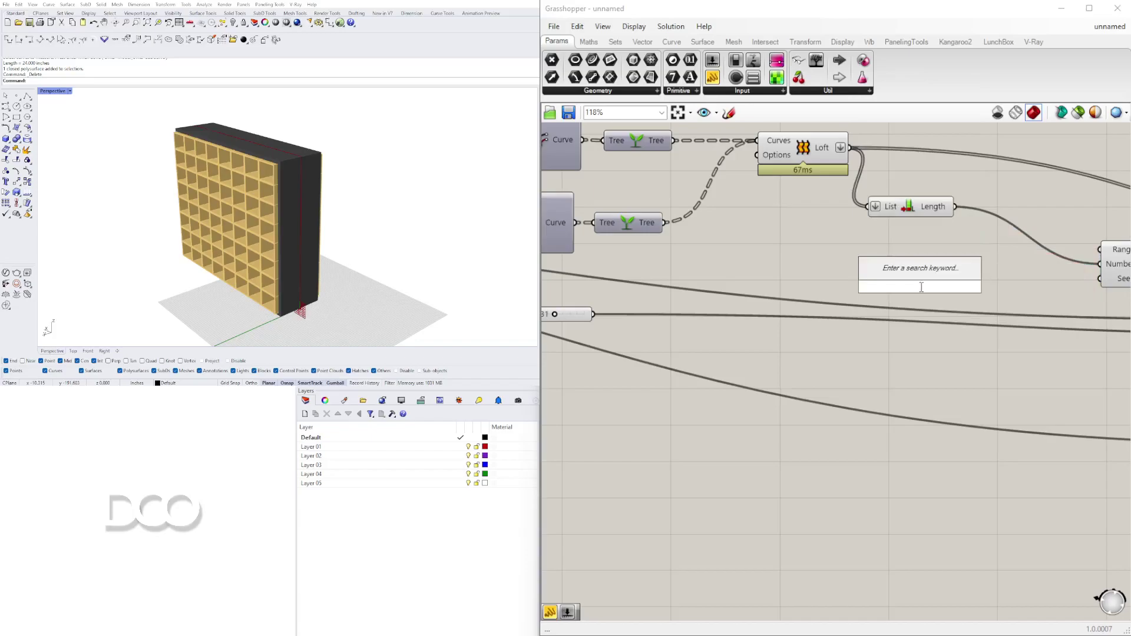
{"action": "type", "text": "CONSTR"}
{"action": "key", "text": "Up"}
{"action": "key", "text": "Up"}
{"action": "key", "text": "Up"}
{"action": "key", "text": "Up"}
{"action": "key", "text": "Up"}
{"action": "key", "text": "Up"}
{"action": "key", "text": "Up"}
{"action": "key", "text": "Up"}
{"action": "key", "text": "Up"}
{"action": "key", "text": "Up"}
{"action": "key", "text": "Up"}
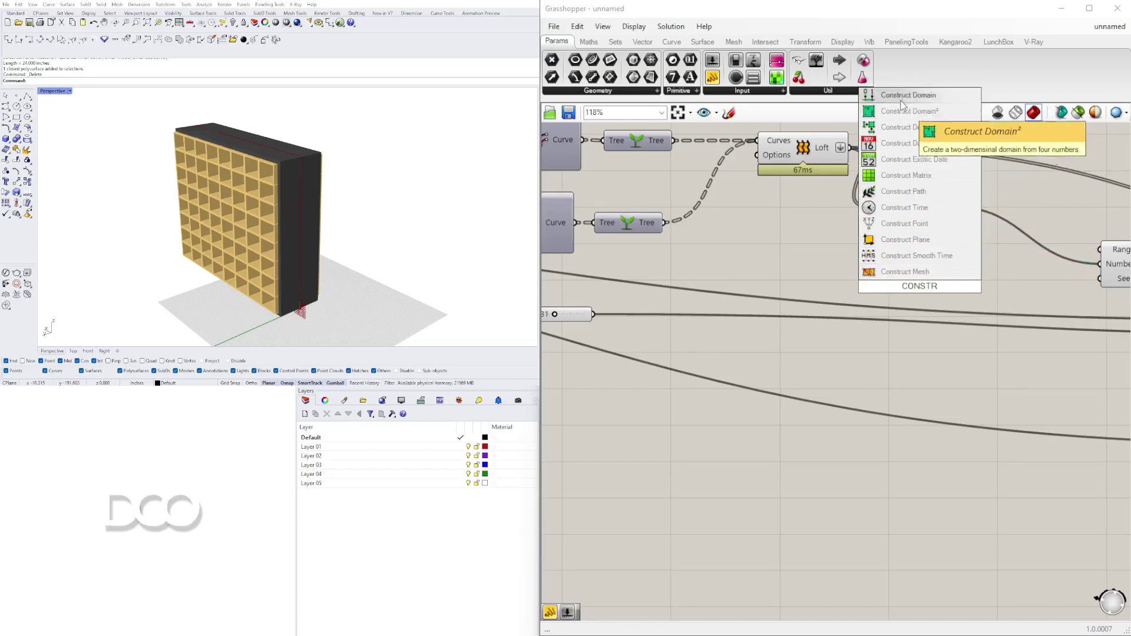
{"action": "key", "text": "Return"}
{"action": "left_click_drag", "start_coordinate": [932, 262], "coordinate": [932, 258]}
Move the shelves' depth slider closer to Construct Domain and connect it to Domain start
{"action": "right_click_drag", "start_coordinate": [923, 272], "coordinate": [993, 282]}
{"action": "scroll", "coordinate": [896, 278], "scroll_direction": "down", "scroll_amount": 2}
{"action": "scroll", "coordinate": [896, 279], "scroll_direction": "up", "scroll_amount": 2}
{"action": "scroll", "coordinate": [993, 282], "scroll_direction": "down", "scroll_amount": 1}
{"action": "right_click_drag", "start_coordinate": [886, 300], "coordinate": [877, 327]}
{"action": "left_click_drag", "start_coordinate": [608, 341], "coordinate": [723, 326]}
{"action": "scroll", "coordinate": [822, 331], "scroll_direction": "up", "scroll_amount": 3}
{"action": "left_click_drag", "start_coordinate": [824, 336], "coordinate": [994, 277]}
Add a Number Slider with value 12 and connect it to Construct Domain's Domain end input
{"action": "double_click", "coordinate": [791, 269]}
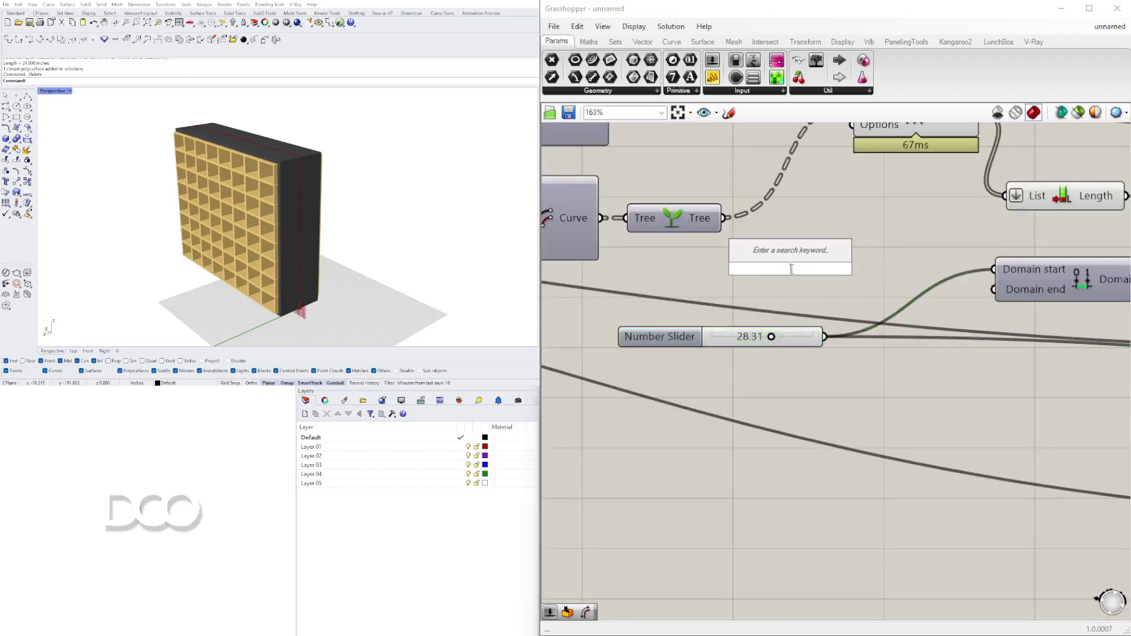
{"action": "type", "text": "1"}
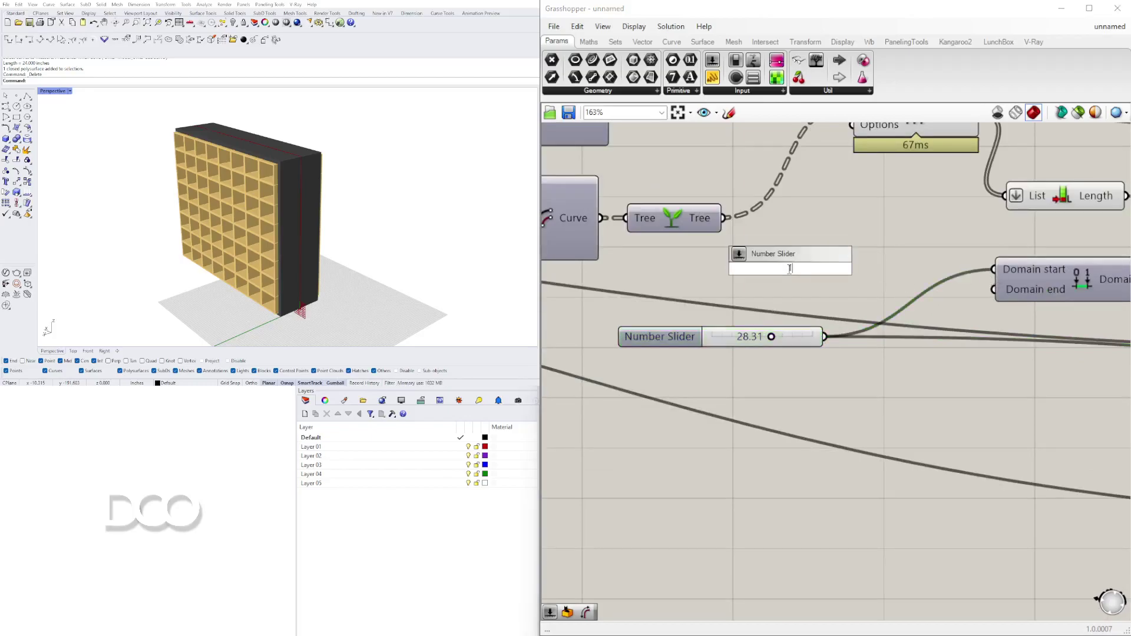
{"action": "type", "text": "12"}
{"action": "key", "text": "Return"}
{"action": "left_click_drag", "start_coordinate": [884, 267], "coordinate": [995, 289]}
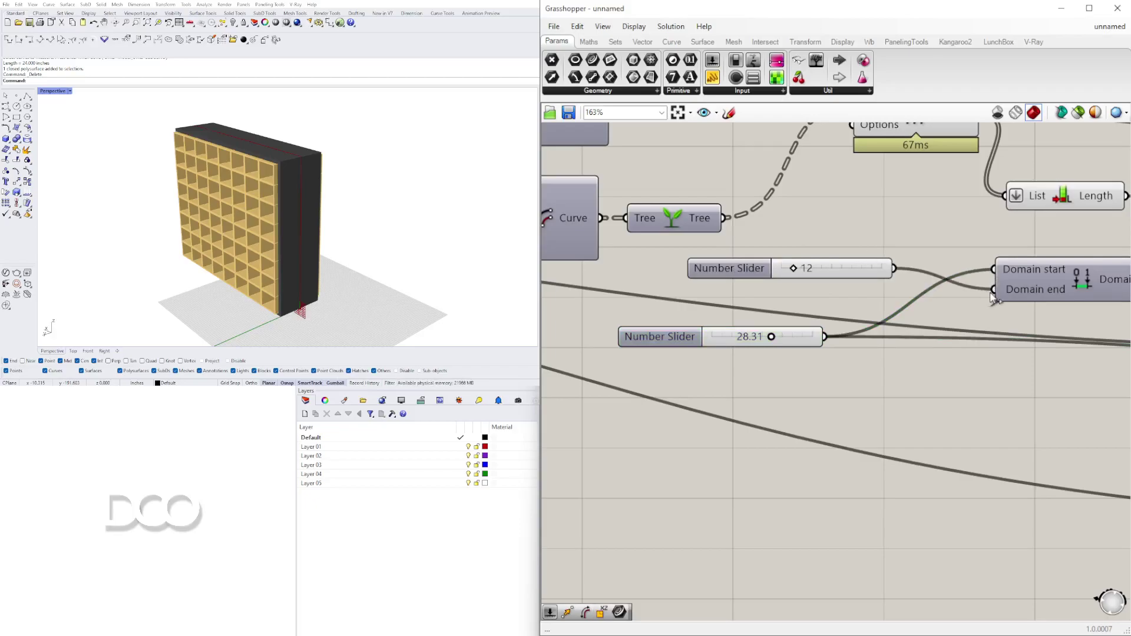
Connect the constructed Domain to the Random component's Range input and check the generated random values
{"action": "scroll", "coordinate": [757, 334], "scroll_direction": "down", "scroll_amount": 3}
{"action": "right_click_drag", "start_coordinate": [750, 250], "coordinate": [822, 248]}
{"action": "left_click_drag", "start_coordinate": [869, 285], "coordinate": [978, 272]}
{"action": "right_click_drag", "start_coordinate": [1039, 287], "coordinate": [985, 293]}
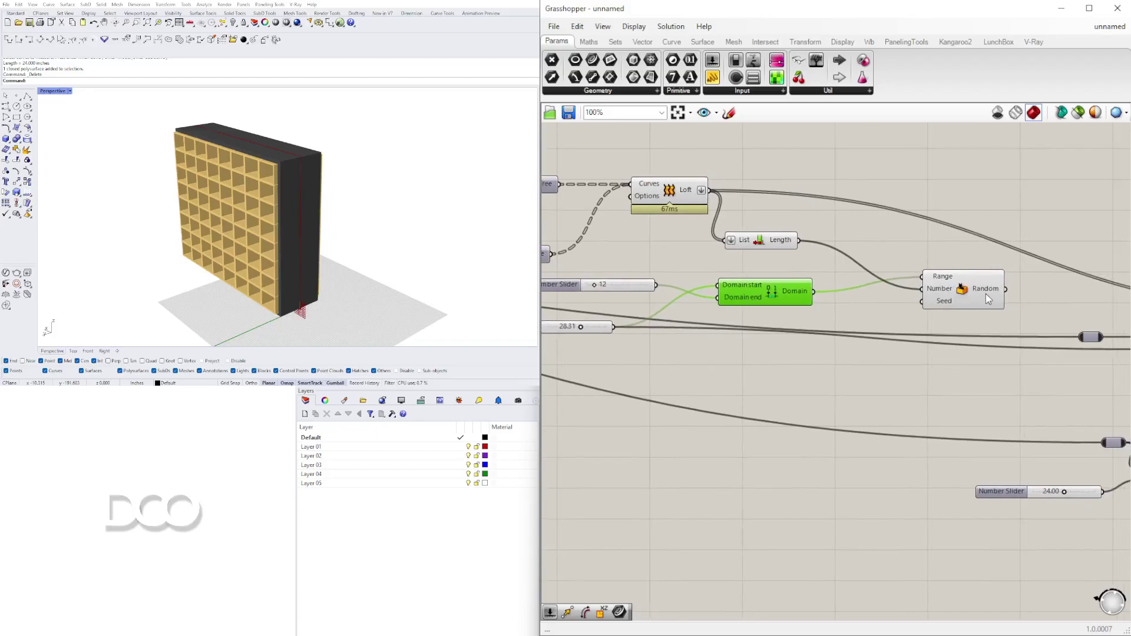
{"action": "mouse_move", "coordinate": [990, 291]}
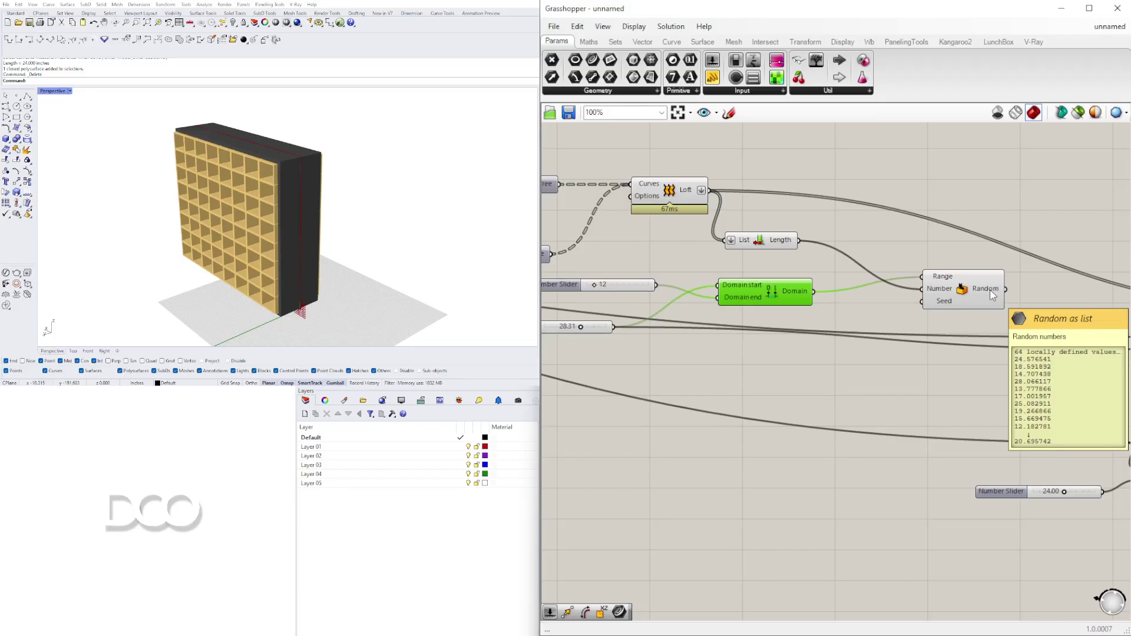
Trace the wire from the shelves' depth slider to the shelves' Amplitude component
{"action": "right_click_drag", "start_coordinate": [992, 308], "coordinate": [835, 320]}
{"action": "scroll", "coordinate": [835, 321], "scroll_direction": "down", "scroll_amount": 1}
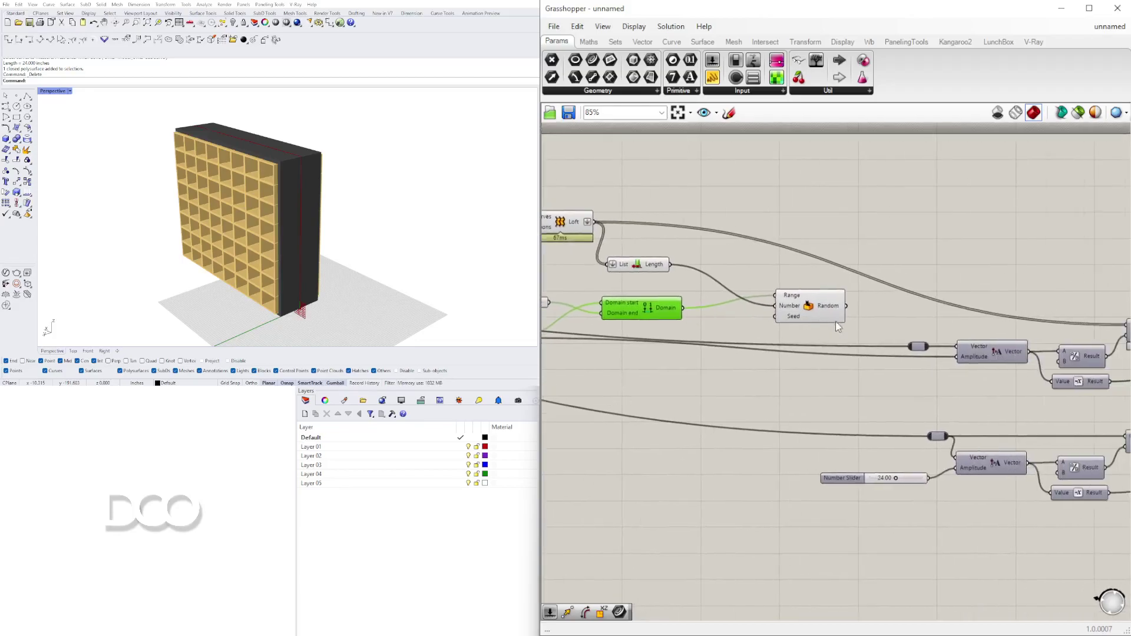
{"action": "scroll", "coordinate": [836, 319], "scroll_direction": "up", "scroll_amount": 3}
{"action": "scroll", "coordinate": [729, 330], "scroll_direction": "down", "scroll_amount": 3}
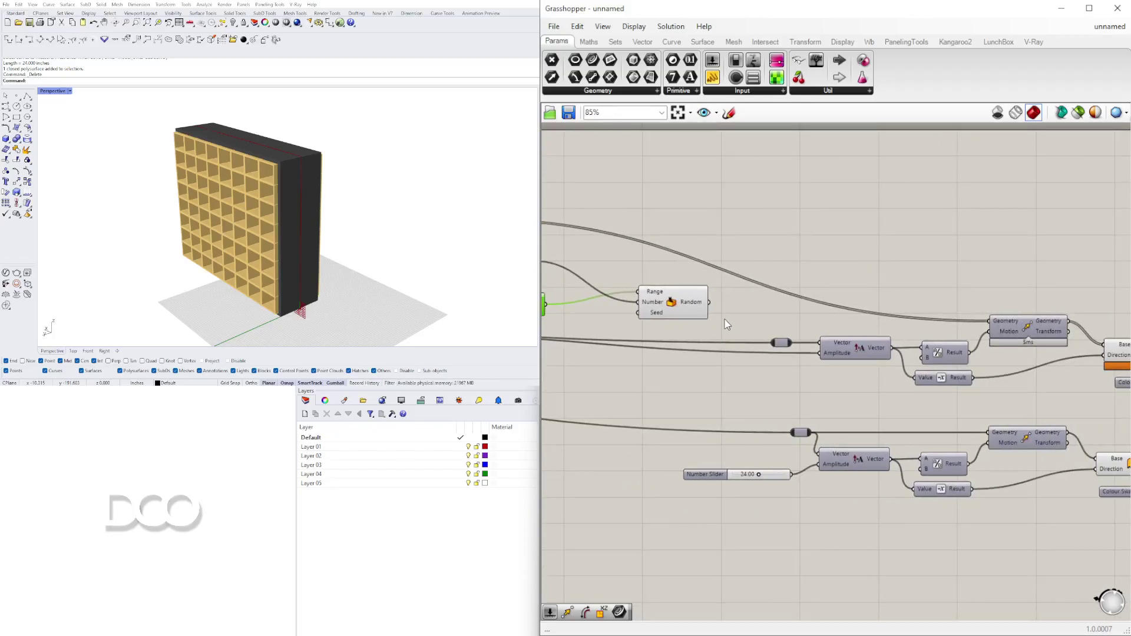
{"action": "right_click_drag", "start_coordinate": [728, 338], "coordinate": [951, 359]}
{"action": "right_click_drag", "start_coordinate": [1036, 393], "coordinate": [945, 376]}
{"action": "left_click", "coordinate": [955, 374]}
{"action": "right_click_drag", "start_coordinate": [712, 371], "coordinate": [662, 337]}
{"action": "scroll", "coordinate": [804, 345], "scroll_direction": "down", "scroll_amount": 3}
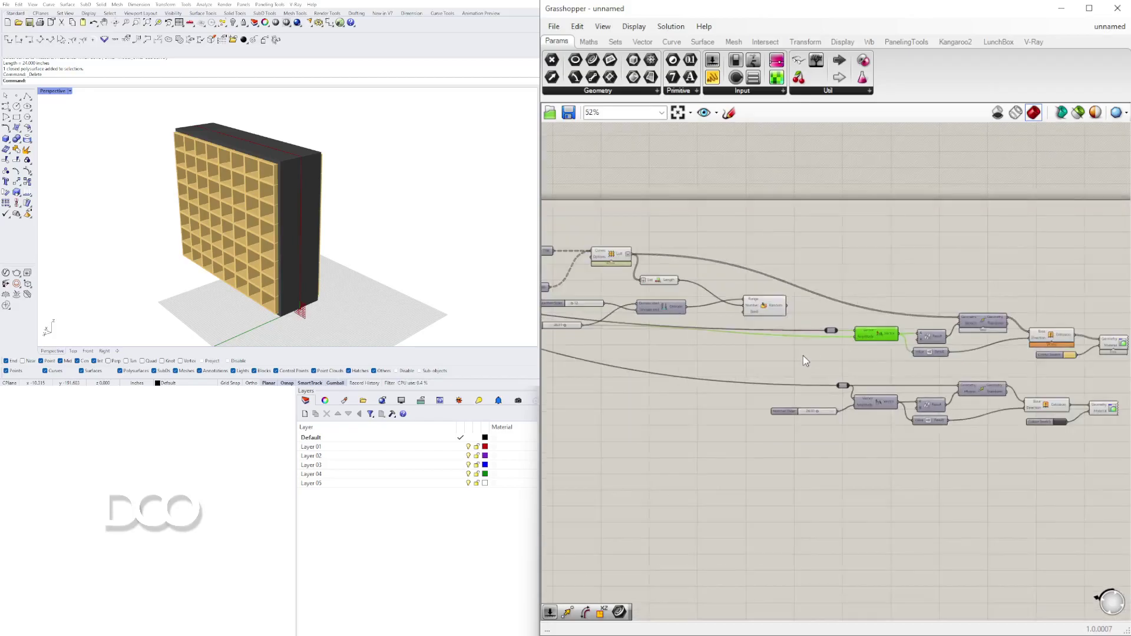
{"action": "scroll", "coordinate": [841, 343], "scroll_direction": "up", "scroll_amount": 4}
{"action": "right_click_drag", "start_coordinate": [810, 303], "coordinate": [1130, 351]}
{"action": "left_click", "coordinate": [432, 545]}
{"action": "right_click_drag", "start_coordinate": [648, 364], "coordinate": [901, 421]}
{"action": "left_click", "coordinate": [757, 381]}
{"action": "left_click_drag", "start_coordinate": [760, 388], "coordinate": [763, 389]}
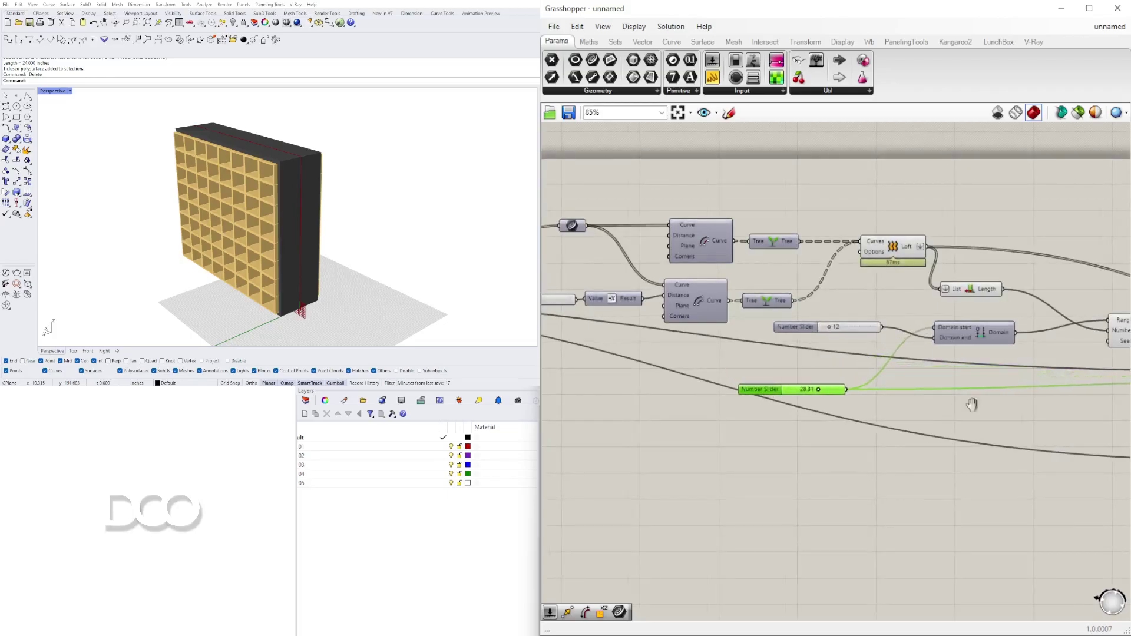
{"action": "right_click_drag", "start_coordinate": [980, 411], "coordinate": [675, 389]}
{"action": "right_click_drag", "start_coordinate": [842, 367], "coordinate": [1081, 354]}
{"action": "right_click_drag", "start_coordinate": [813, 361], "coordinate": [641, 359]}
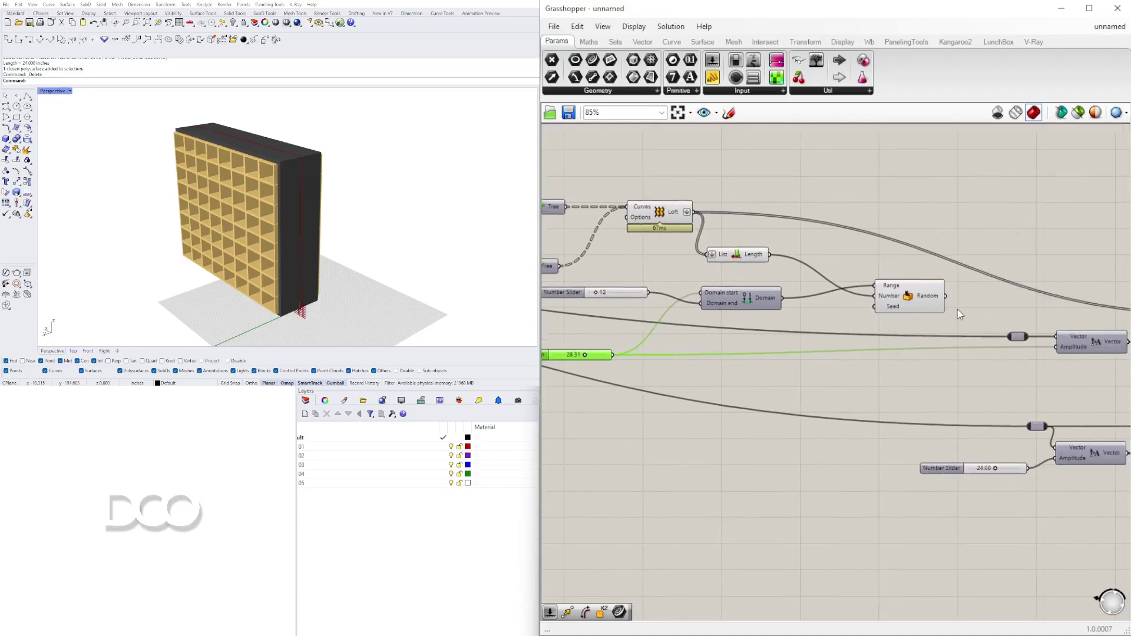
Insert a Relay before the shelves' Amplitude input and feed it from Random instead of the depth slider
{"action": "double_click", "coordinate": [995, 352]}
{"action": "left_click_drag", "start_coordinate": [948, 301], "coordinate": [976, 364]}
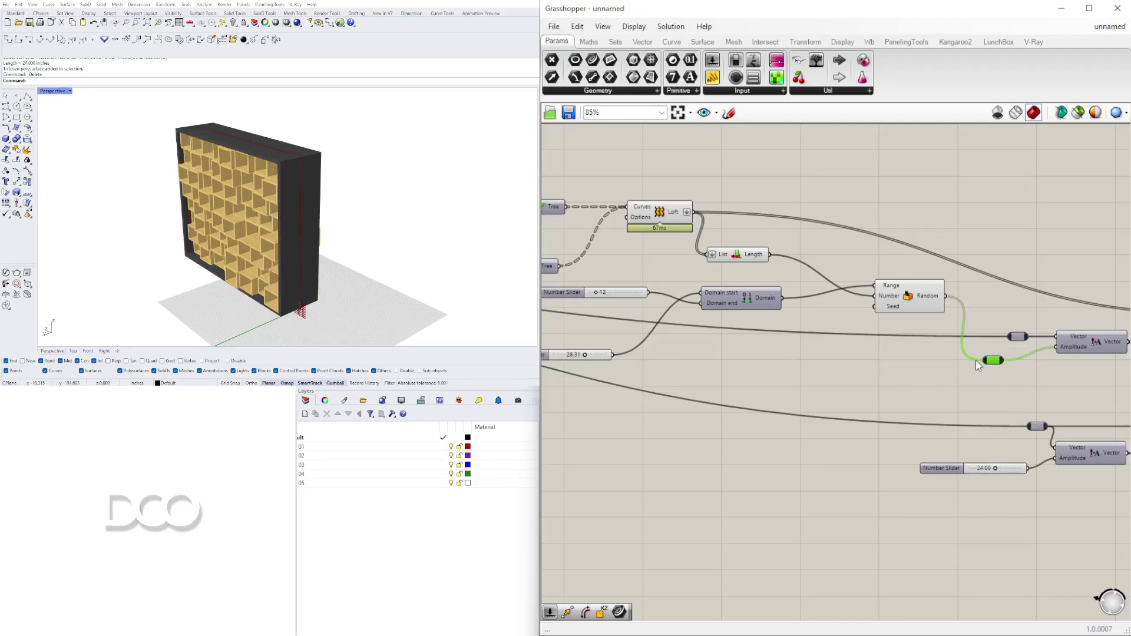
{"action": "right_click_drag", "start_coordinate": [413, 235], "coordinate": [260, 233]}
Set the Domain end slider to 24 and inspect the varied shelf depths from the opposite side
{"action": "right_click_drag", "start_coordinate": [596, 296], "coordinate": [718, 297]}
{"action": "scroll", "coordinate": [717, 297], "scroll_direction": "up", "scroll_amount": 5}
{"action": "left_click_drag", "start_coordinate": [747, 297], "coordinate": [772, 299]}
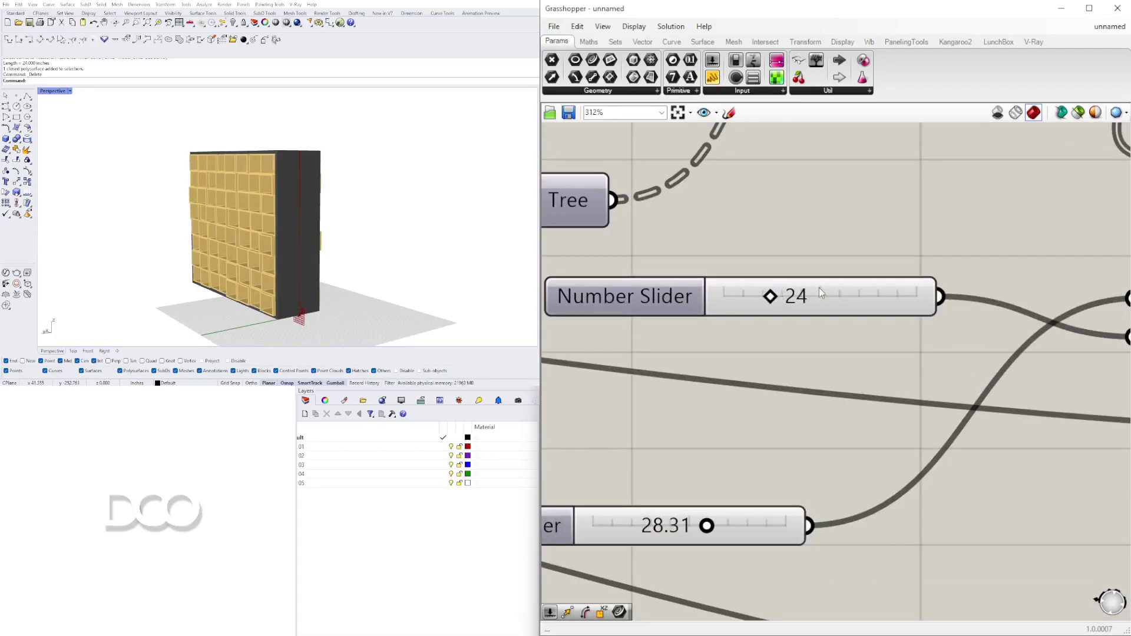
{"action": "scroll", "coordinate": [803, 298], "scroll_direction": "down", "scroll_amount": 4}
{"action": "scroll", "coordinate": [412, 255], "scroll_direction": "up", "scroll_amount": 5}
{"action": "scroll", "coordinate": [412, 255], "scroll_direction": "down", "scroll_amount": 8}
{"action": "right_click_drag", "start_coordinate": [412, 255], "coordinate": [365, 251]}
{"action": "scroll", "coordinate": [334, 246], "scroll_direction": "up", "scroll_amount": 5}
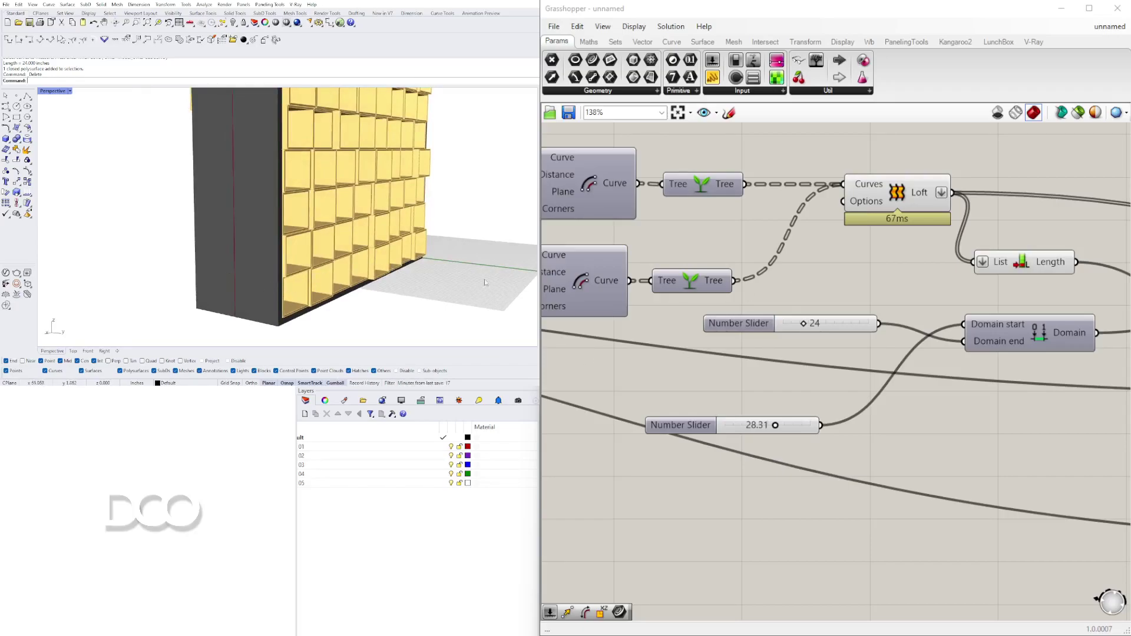
Raise the Domain start slider to 42 and view the deeper cubbies from the shelf's side
{"action": "left_click_drag", "start_coordinate": [775, 429], "coordinate": [797, 428]}
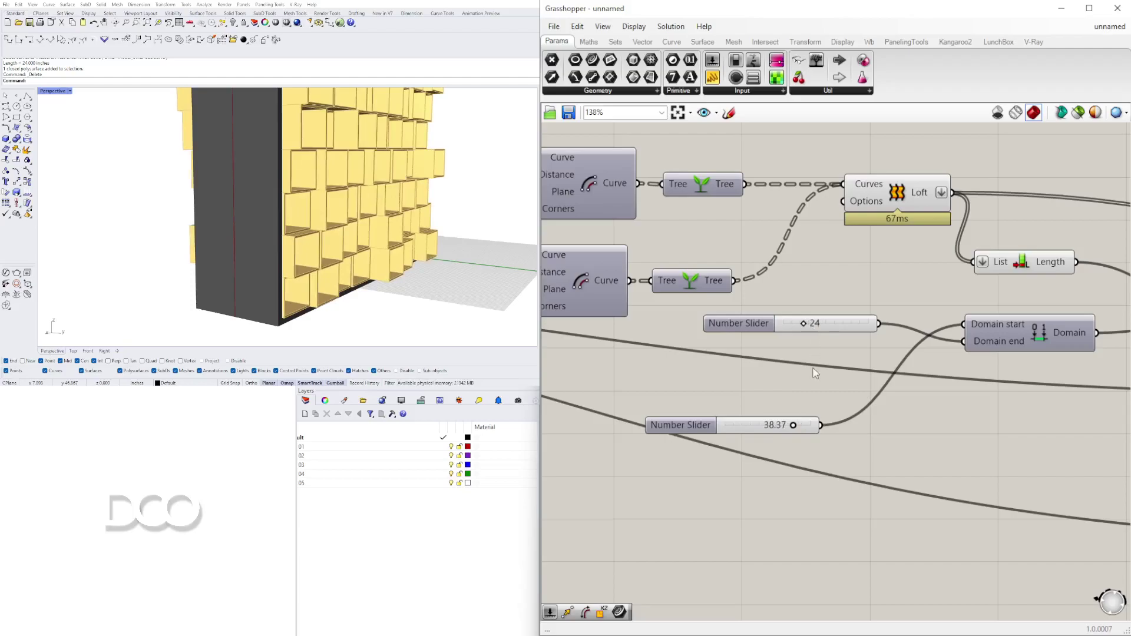
{"action": "double_click", "coordinate": [780, 425]}
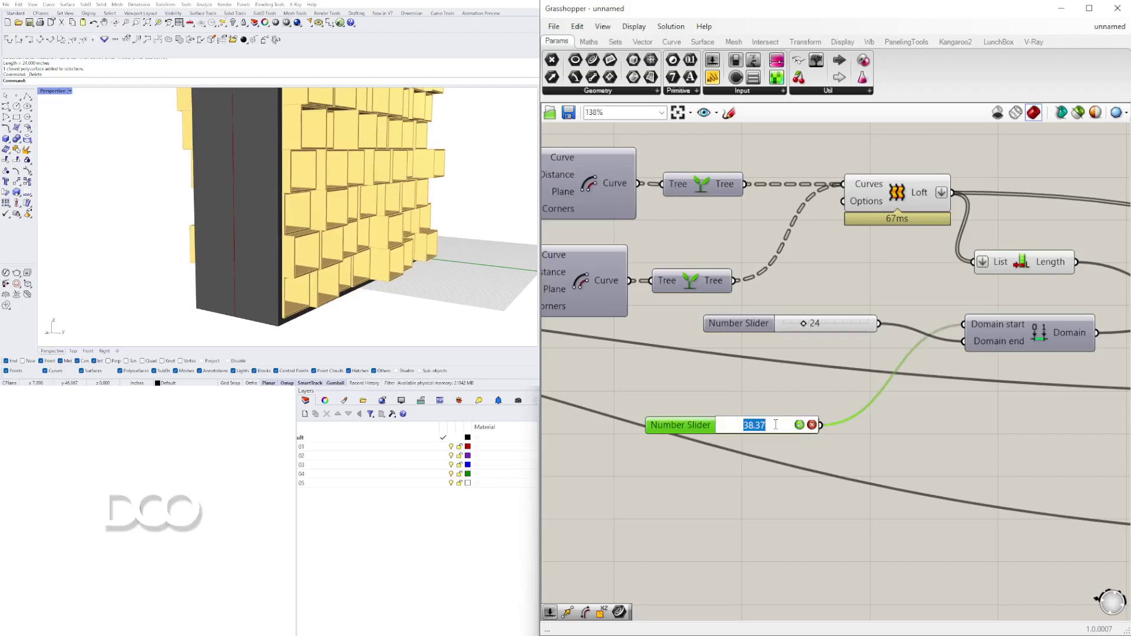
{"action": "type", "text": "4"}
{"action": "key", "text": "Return"}
{"action": "left_click", "coordinate": [454, 523]}
{"action": "right_click_drag", "start_coordinate": [277, 236], "coordinate": [393, 236]}
Add a number slider for the Random component's Seed input, set it to 5, and inspect the reshuffled cubby depths
{"action": "scroll", "coordinate": [918, 235], "scroll_direction": "down", "scroll_amount": 5}
{"action": "right_click_drag", "start_coordinate": [846, 305], "coordinate": [781, 325]}
{"action": "scroll", "coordinate": [780, 324], "scroll_direction": "up", "scroll_amount": 5}
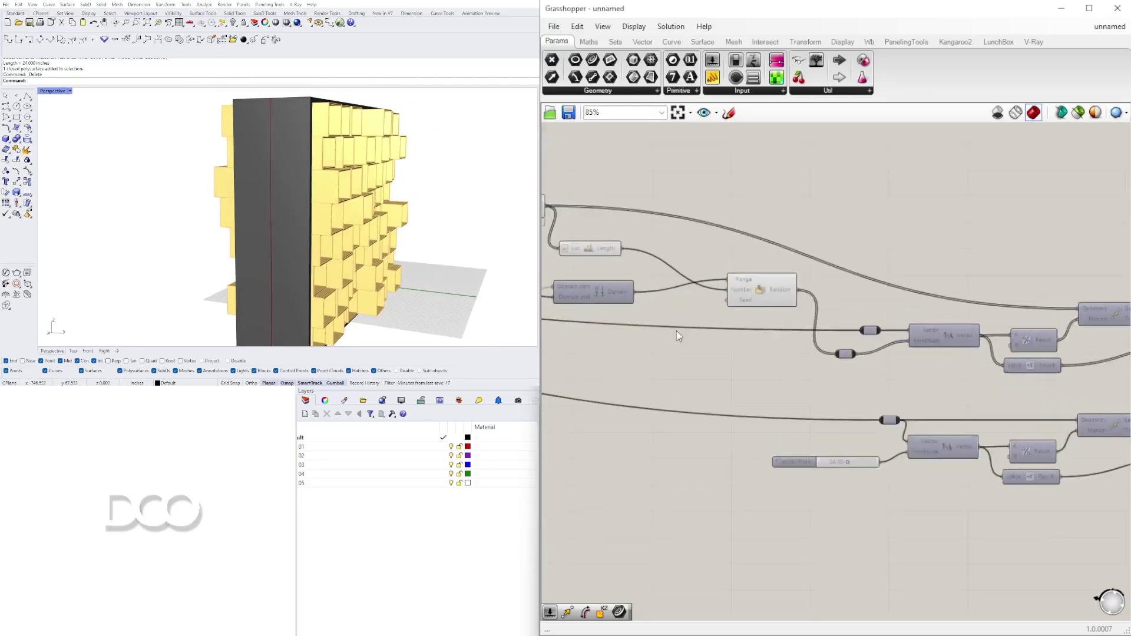
{"action": "double_click", "coordinate": [805, 387]}
{"action": "type", "text": "slider"}
{"action": "key", "text": "Return"}
{"action": "scroll", "coordinate": [909, 385], "scroll_direction": "up", "scroll_amount": 1}
{"action": "left_click_drag", "start_coordinate": [885, 384], "coordinate": [974, 282]}
{"action": "mouse_move", "coordinate": [802, 383]}
{"action": "left_mouse_down"}
{"action": "mouse_move", "coordinate": [834, 382]}
{"action": "mouse_move", "coordinate": [791, 378]}
{"action": "mouse_move", "coordinate": [823, 375]}
{"action": "left_mouse_up"}
{"action": "right_click_drag", "start_coordinate": [424, 206], "coordinate": [361, 231]}
Reposition the Random component and place the Domain end slider directly below the Domain start slider
{"action": "scroll", "coordinate": [886, 289], "scroll_direction": "down", "scroll_amount": 6}
{"action": "scroll", "coordinate": [931, 320], "scroll_direction": "up", "scroll_amount": 4}
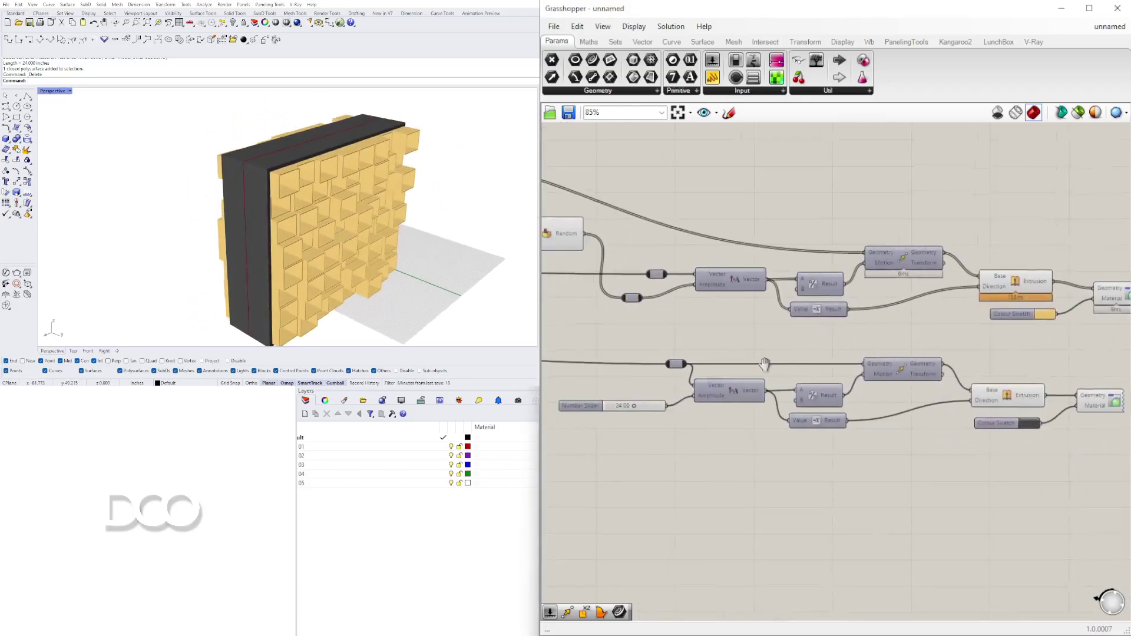
{"action": "left_click_drag", "start_coordinate": [898, 290], "coordinate": [876, 304]}
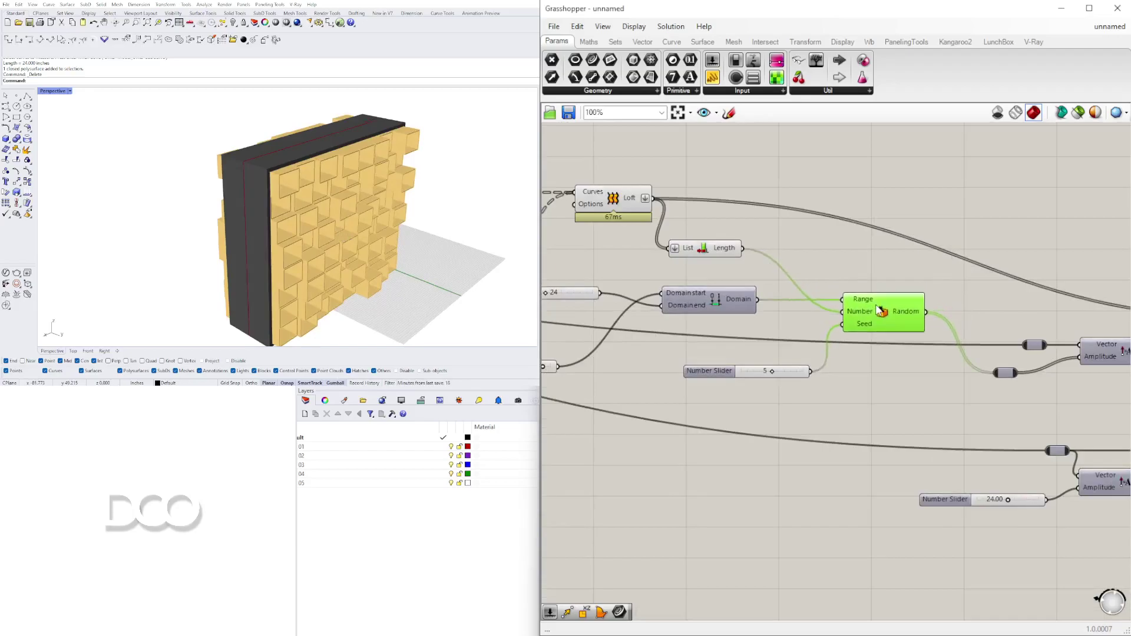
{"action": "right_click_drag", "start_coordinate": [705, 365], "coordinate": [859, 364]}
{"action": "left_click_drag", "start_coordinate": [859, 364], "coordinate": [810, 370]}
{"action": "left_click_drag", "start_coordinate": [626, 368], "coordinate": [667, 314]}
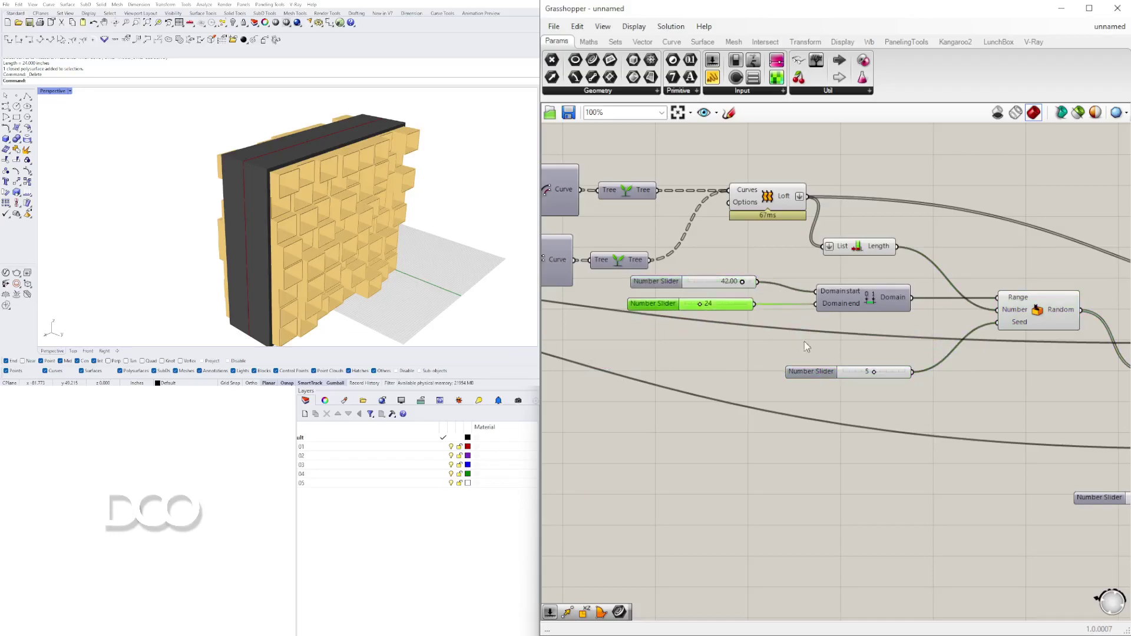
Move the two Domain sliders and the seed slider closer to the Domain component, and orbit around the finished shelf
{"action": "scroll", "coordinate": [721, 285], "scroll_direction": "up", "scroll_amount": 4}
{"action": "left_click_drag", "start_coordinate": [694, 273], "coordinate": [773, 308]}
{"action": "left_click", "coordinate": [854, 237]}
{"action": "right_click_drag", "start_coordinate": [855, 237], "coordinate": [644, 236]}
{"action": "left_click_drag", "start_coordinate": [736, 462], "coordinate": [747, 414]}
{"action": "scroll", "coordinate": [815, 430], "scroll_direction": "down", "scroll_amount": 5}
{"action": "scroll", "coordinate": [984, 327], "scroll_direction": "down", "scroll_amount": 1}
{"action": "right_click_drag", "start_coordinate": [424, 230], "coordinate": [394, 233]}
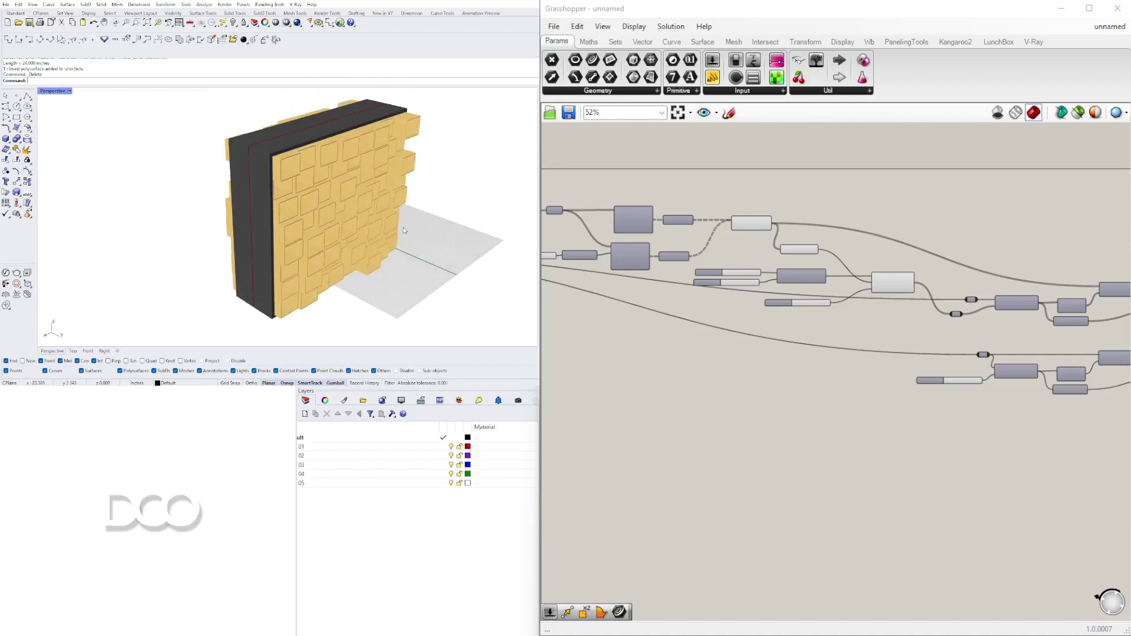
{"action": "right_click_drag", "start_coordinate": [446, 203], "coordinate": [321, 216]}
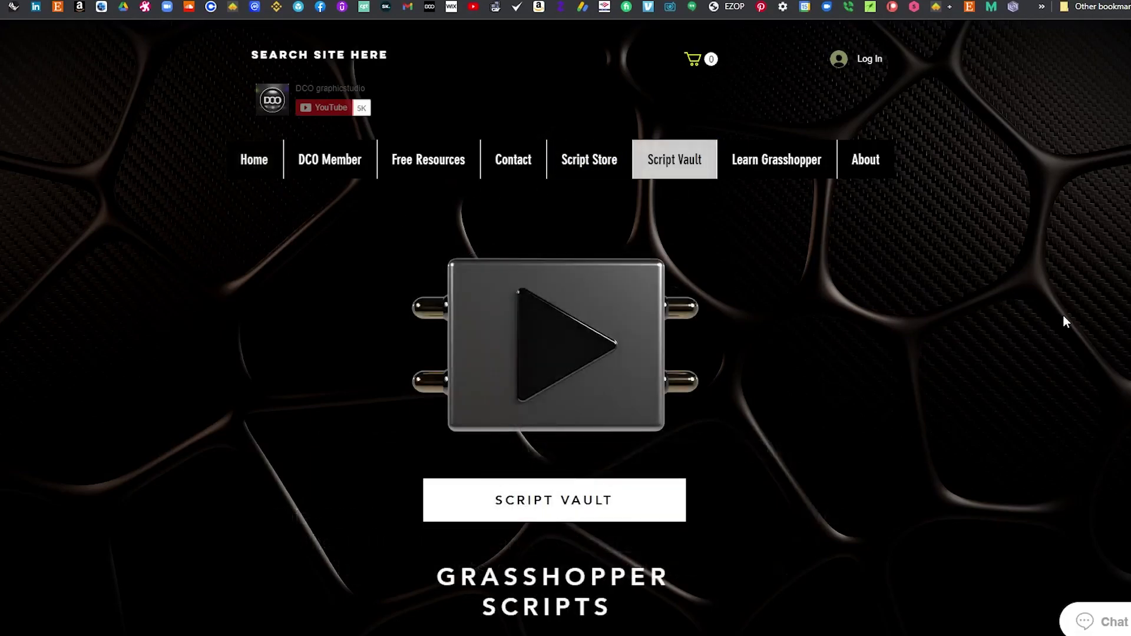
Switch to the browser and review the Script Vault page and its description of the Grasshopper scripts
{"action": "scroll", "coordinate": [1064, 321], "scroll_direction": "down", "scroll_amount": 6}
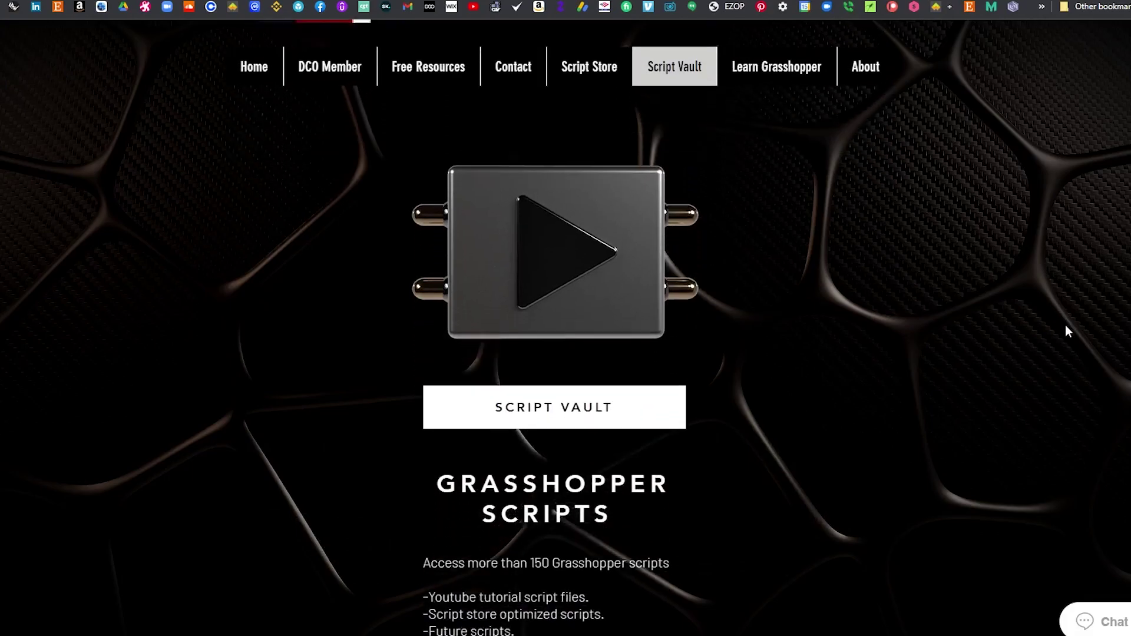
{"action": "scroll", "coordinate": [1065, 337], "scroll_direction": "up", "scroll_amount": 4}
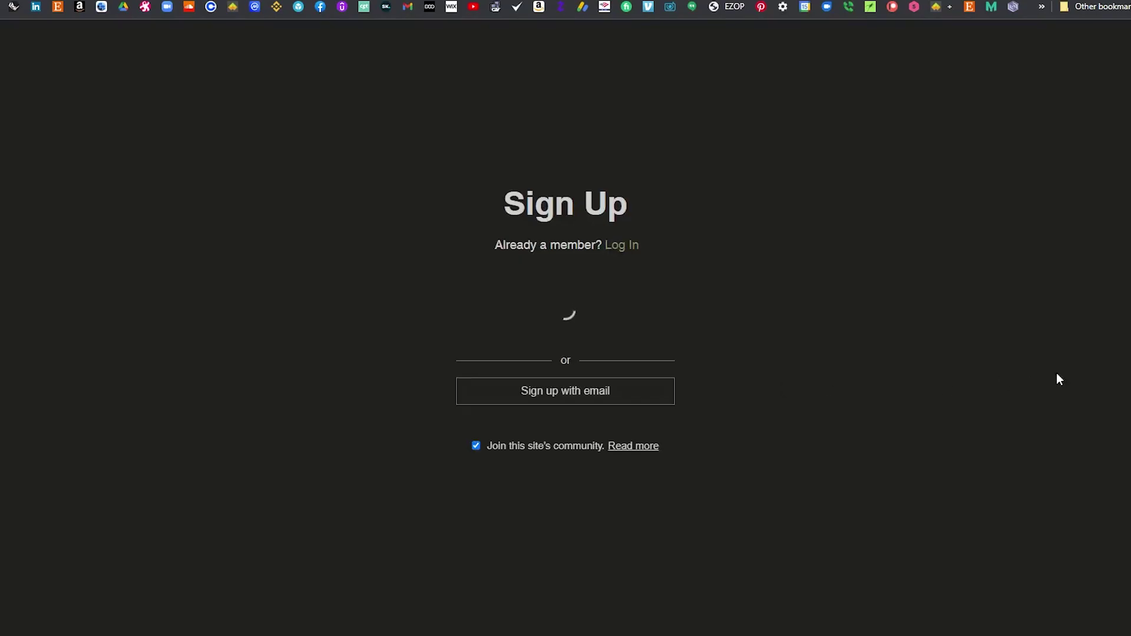
{"action": "left_click", "coordinate": [617, 334]}
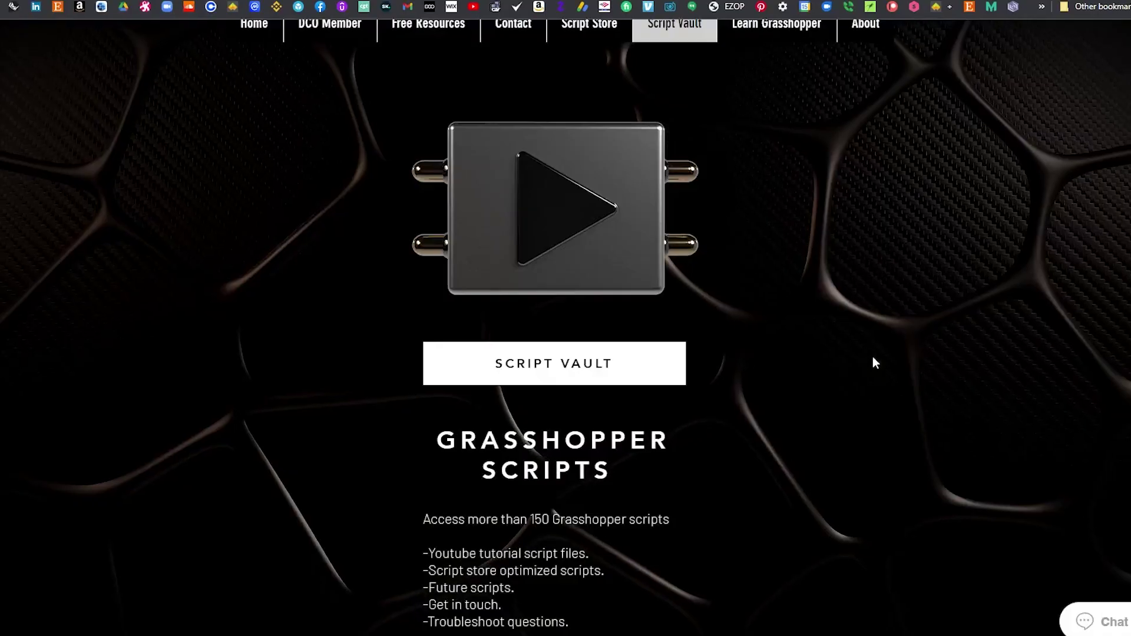
{"action": "scroll", "coordinate": [971, 370], "scroll_direction": "down", "scroll_amount": 7}
{"action": "scroll", "coordinate": [981, 360], "scroll_direction": "up", "scroll_amount": 8}
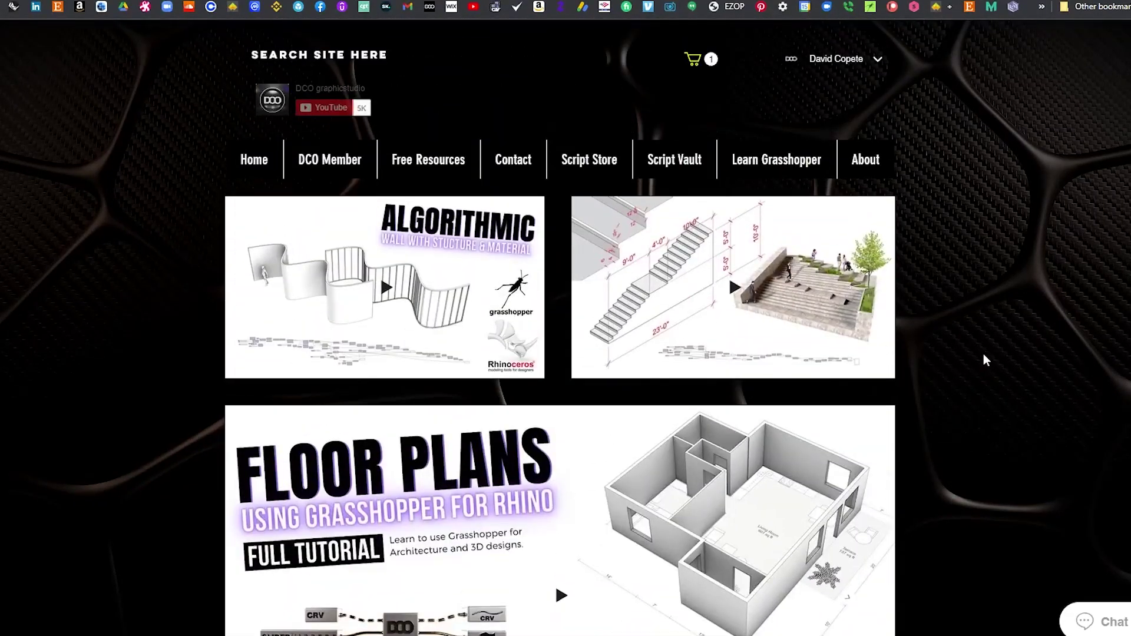
Open the website's Script Store and skim through its listings
{"action": "left_click", "coordinate": [591, 161]}
{"action": "scroll", "coordinate": [1021, 242], "scroll_direction": "down", "scroll_amount": 7}
{"action": "scroll", "coordinate": [1028, 257], "scroll_direction": "up", "scroll_amount": 7}
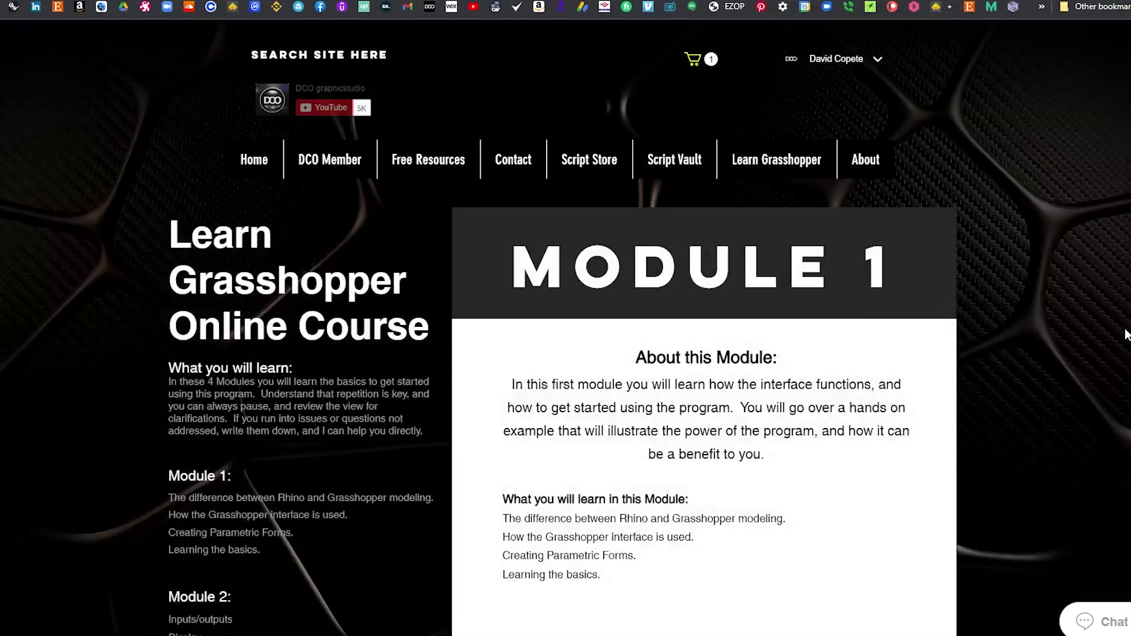
Look through the Learn Grasshopper online course page, including the Module 1 description, lesson and downloadable files
{"action": "scroll", "coordinate": [1126, 335], "scroll_direction": "down", "scroll_amount": 5}
{"action": "scroll", "coordinate": [1127, 334], "scroll_direction": "down", "scroll_amount": 18}
{"action": "scroll", "coordinate": [1107, 312], "scroll_direction": "down", "scroll_amount": 15}
{"action": "scroll", "coordinate": [704, 328], "scroll_direction": "down", "scroll_amount": 20}
{"action": "scroll", "coordinate": [705, 327], "scroll_direction": "up", "scroll_amount": 20}
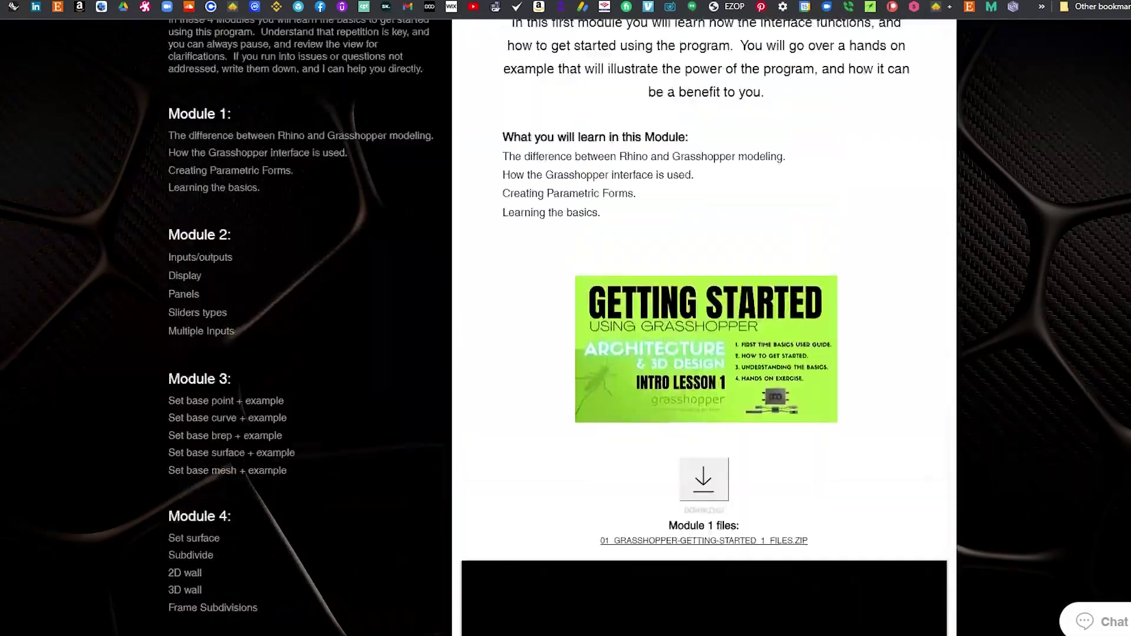
{"action": "scroll", "coordinate": [704, 330], "scroll_direction": "up", "scroll_amount": 8}
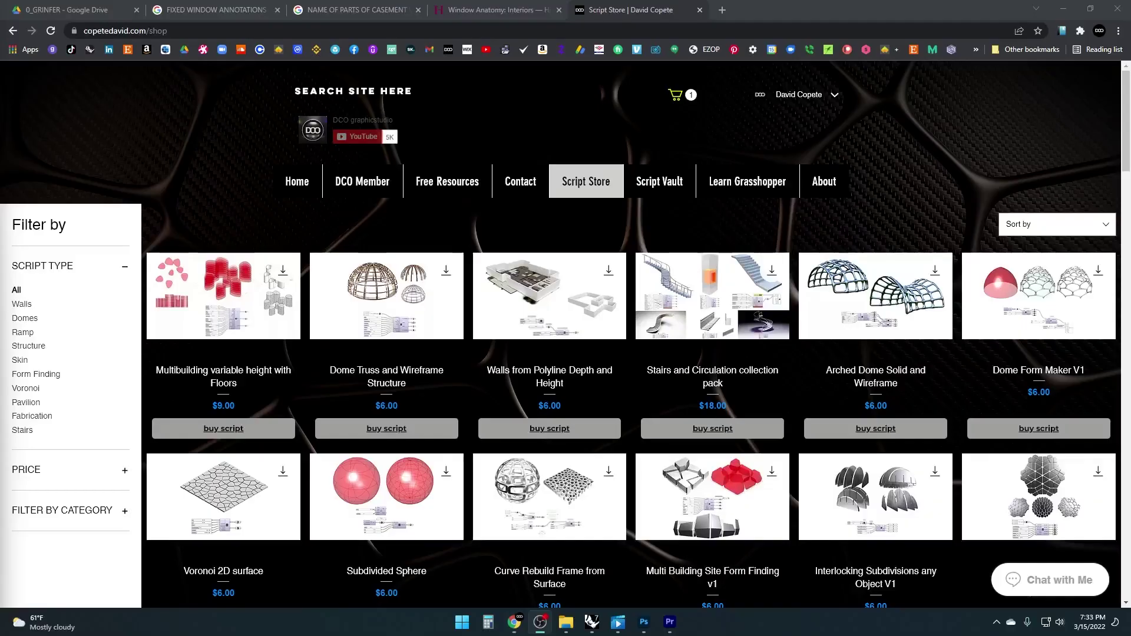
Filter the Script Store by Stairs and view the preview video of the Set of Stairs with Side Rail from Base Curve script
{"action": "mouse_move", "coordinate": [1126, 114]}
{"action": "left_mouse_down"}
{"action": "mouse_move", "coordinate": [1128, 270]}
{"action": "mouse_move", "coordinate": [1128, 106]}
{"action": "left_mouse_up"}
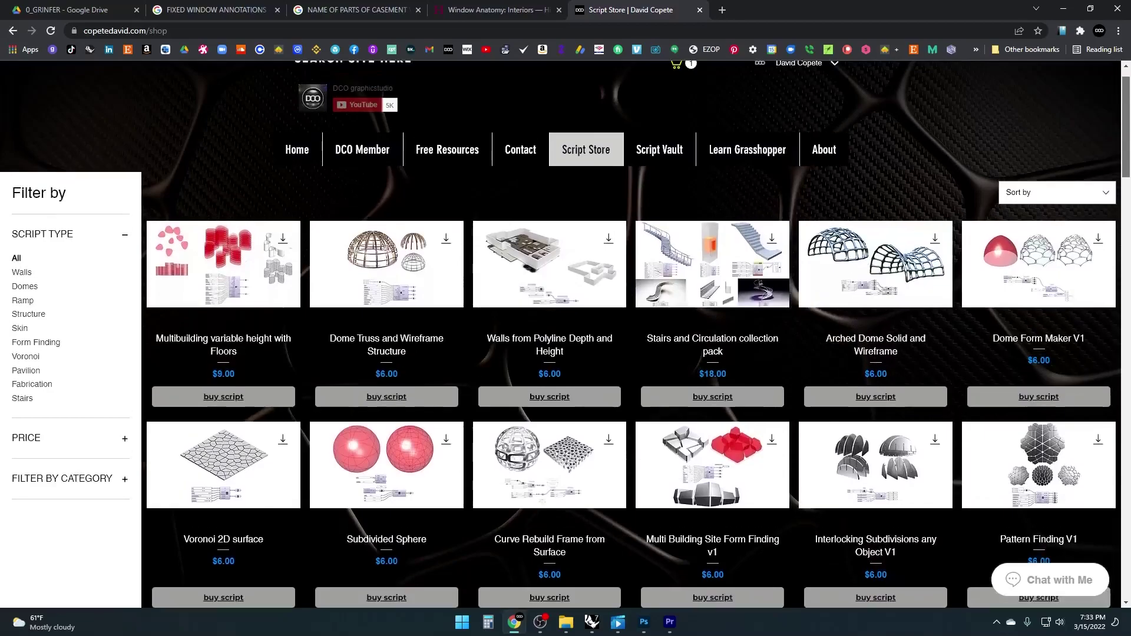
{"action": "left_click", "coordinate": [22, 399]}
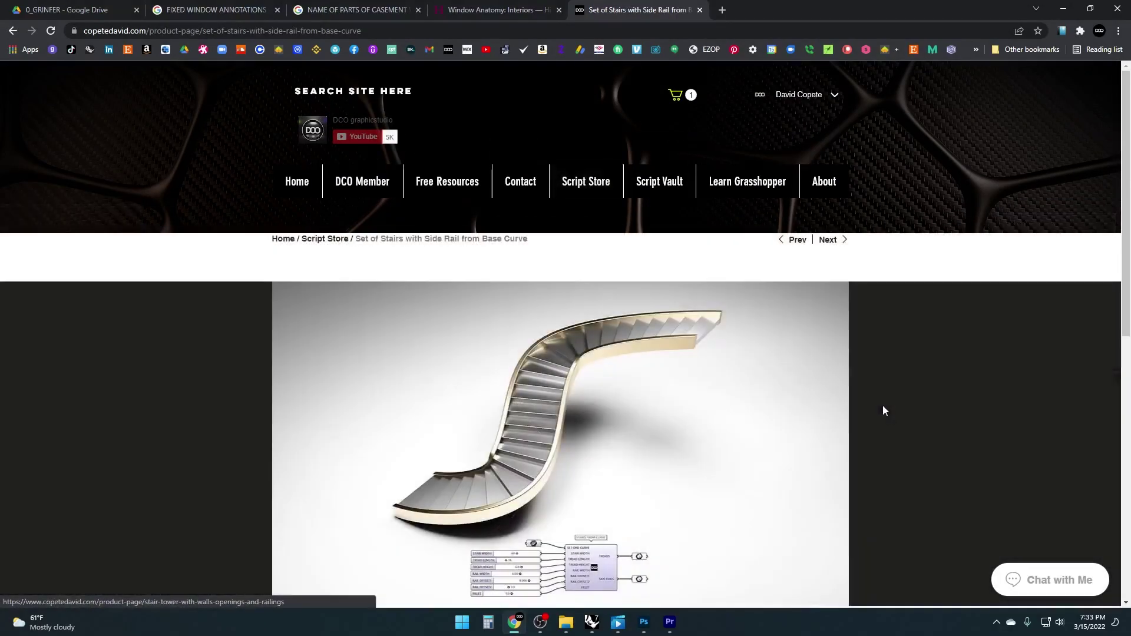
{"action": "scroll", "coordinate": [882, 405], "scroll_direction": "down", "scroll_amount": 4}
{"action": "left_click", "coordinate": [415, 395]}
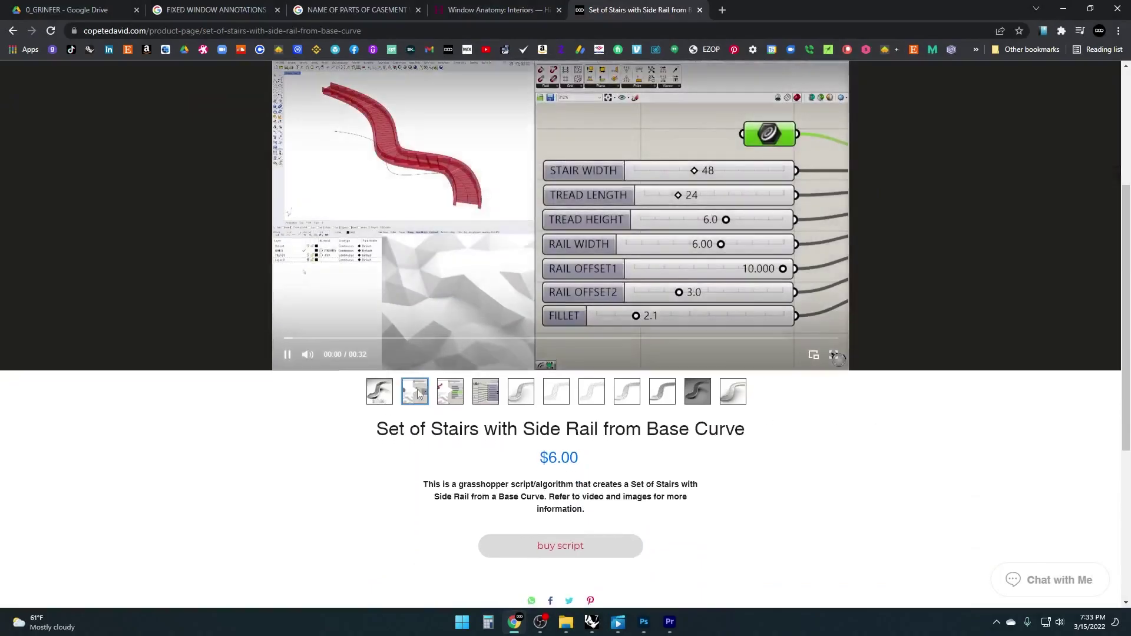
{"action": "scroll", "coordinate": [951, 304], "scroll_direction": "up", "scroll_amount": 1}
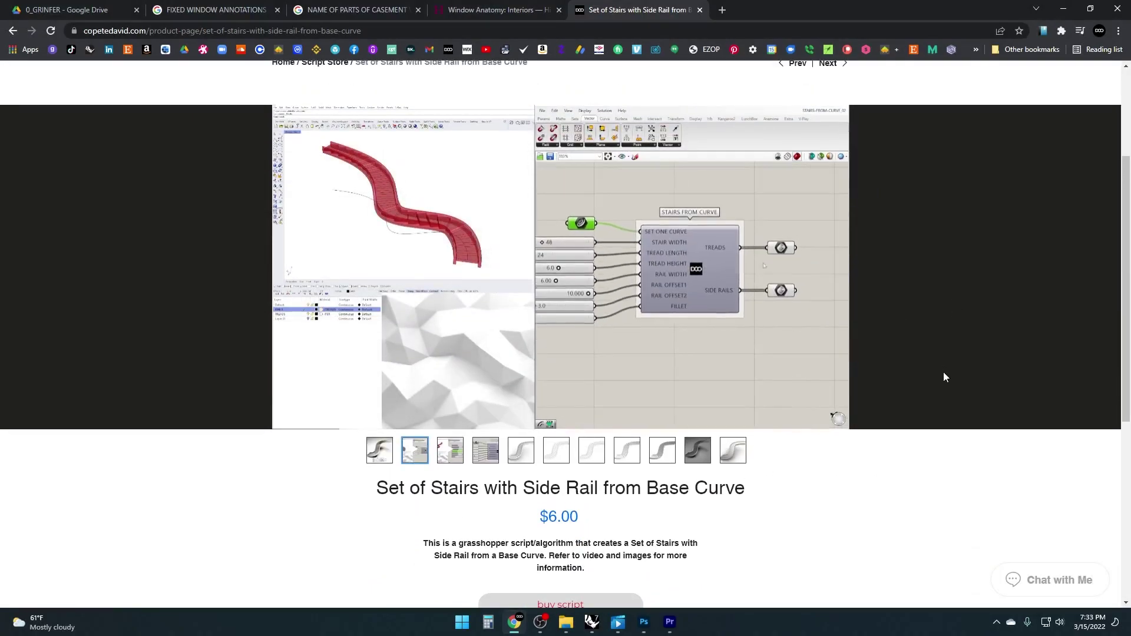